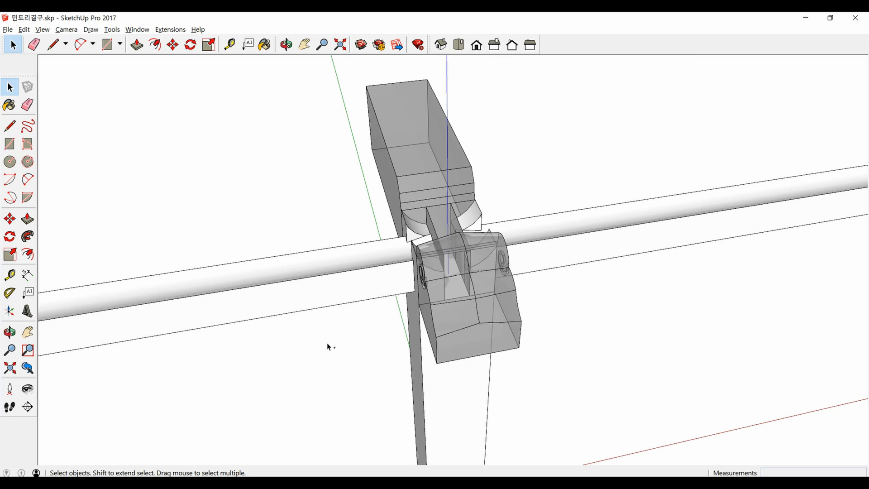
- Undo the last two changes that removed the large round beams on both sides of the column joint
key(ctrl+z)
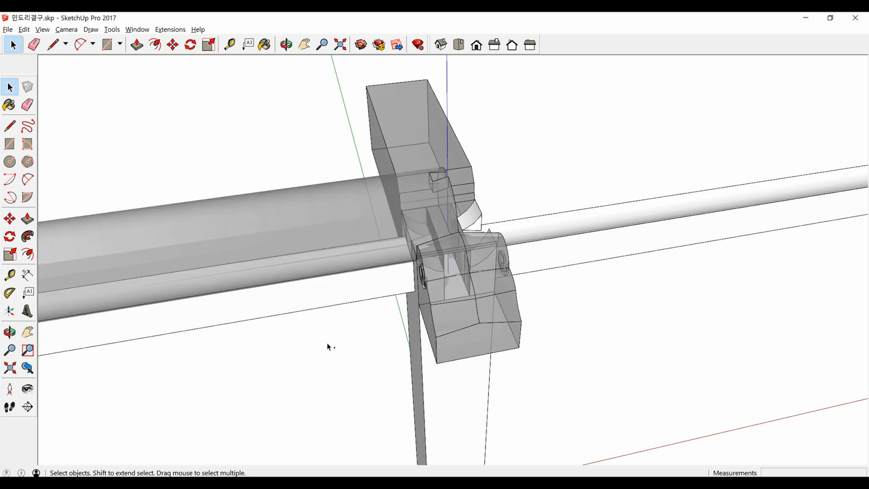
key(ctrl+z)
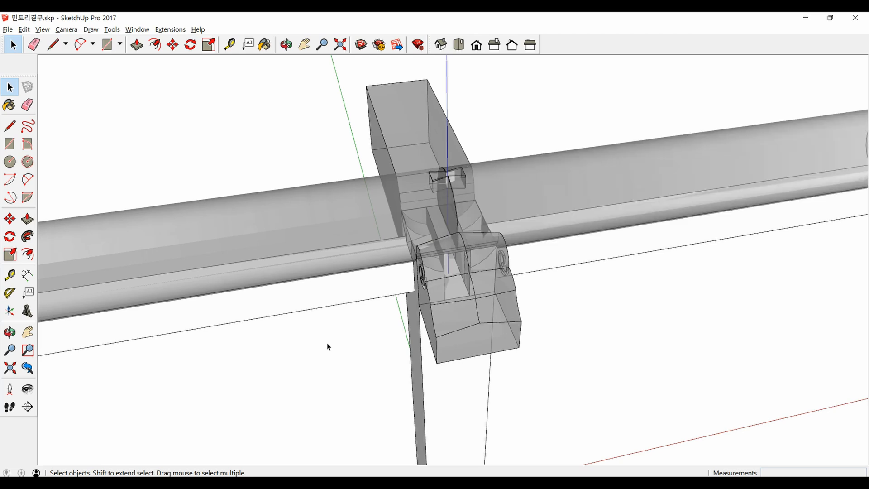
middle_drag(327, 347, 302, 323)
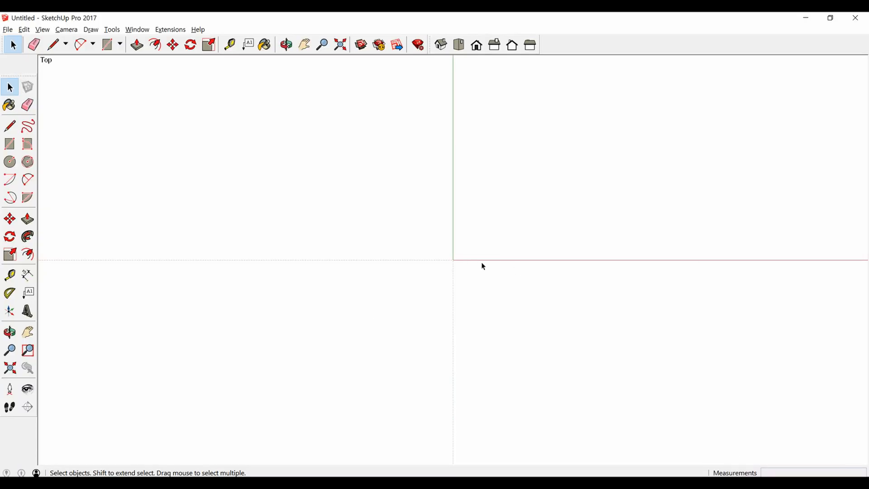
- Draw a 300 x 300 mm square on the ground plane with its first corner at the origin
scroll(479, 262, up, 4)
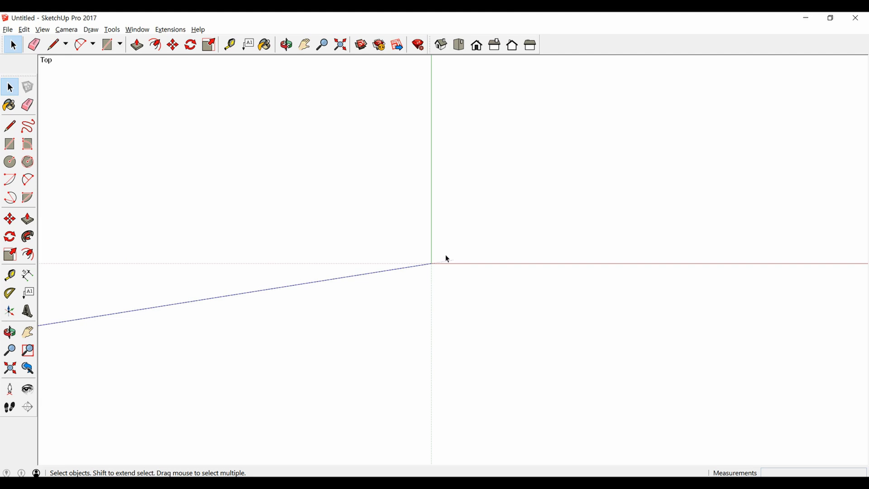
key(r)
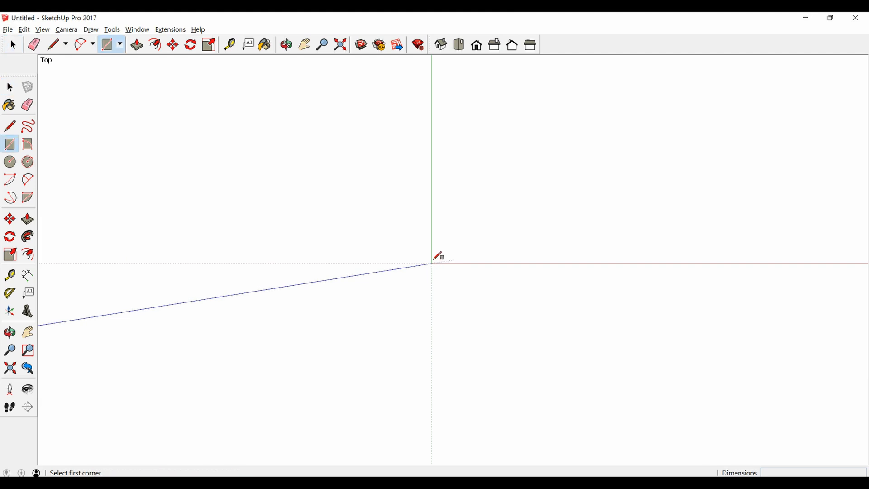
click(431, 263)
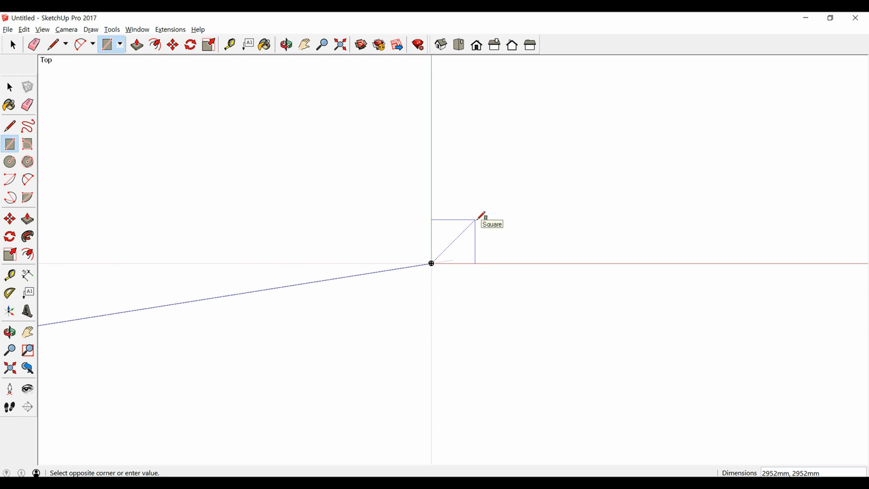
text(300,300)
key(Return)
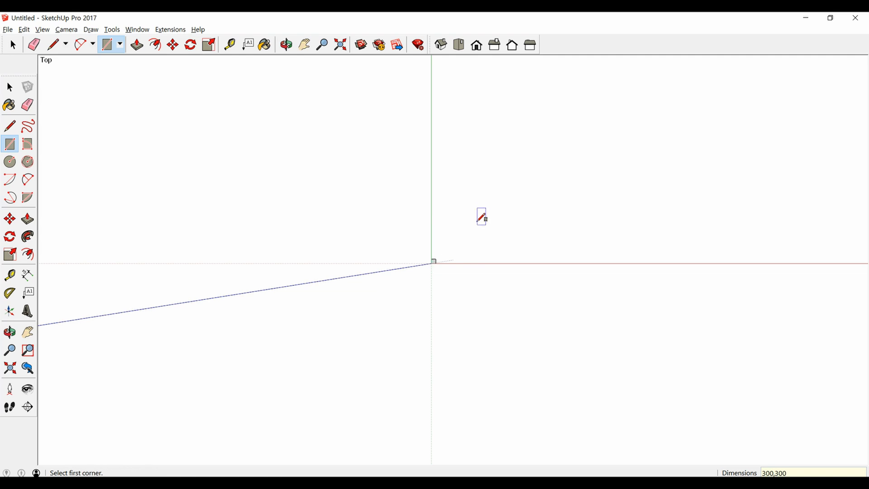
key(space)
- Push/Pull the square face up 2000 mm to form the column
scroll(436, 272, up, 3)
middle_drag(436, 248, 417, 194)
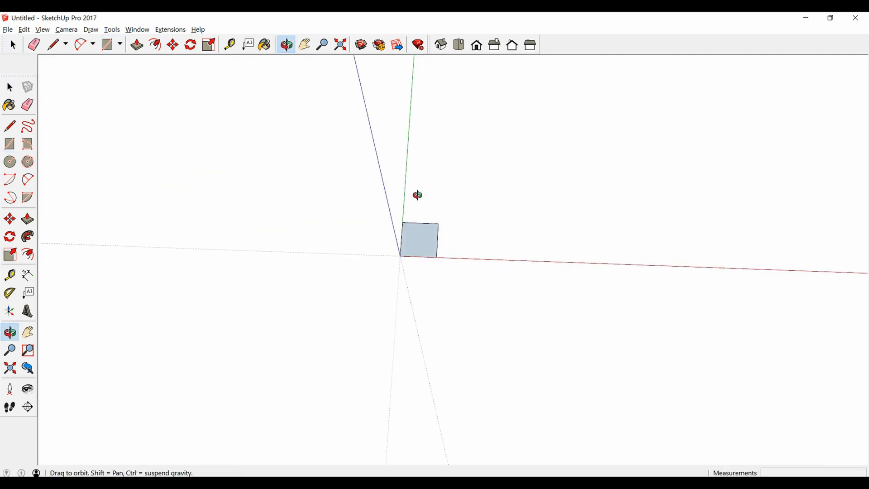
click(421, 244)
key(p)
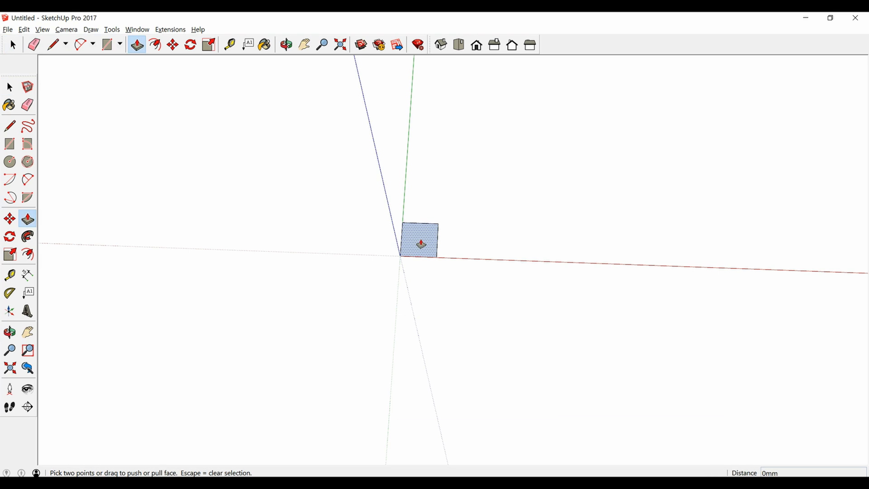
click(420, 240)
text(2)
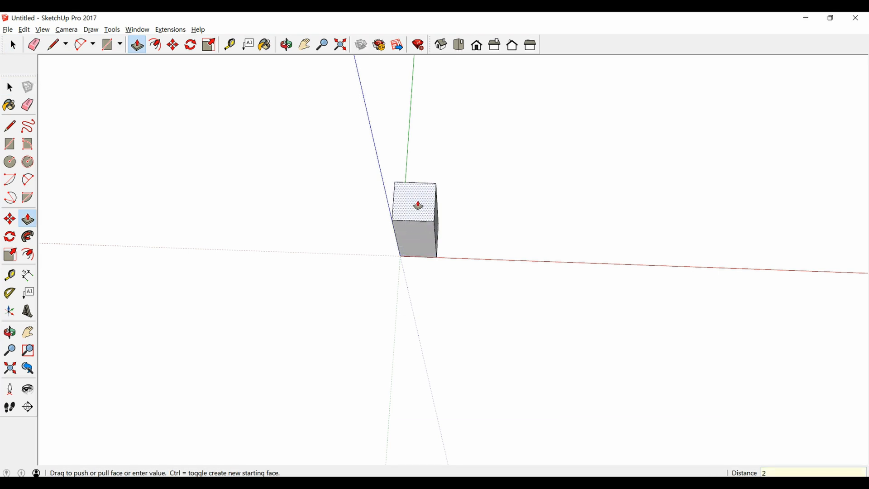
text(000)
key(Return)
- Place two guides through the centre of the column's top face, each 150 mm from its edge, parallel to the red and green axes
scroll(429, 352, down, 3)
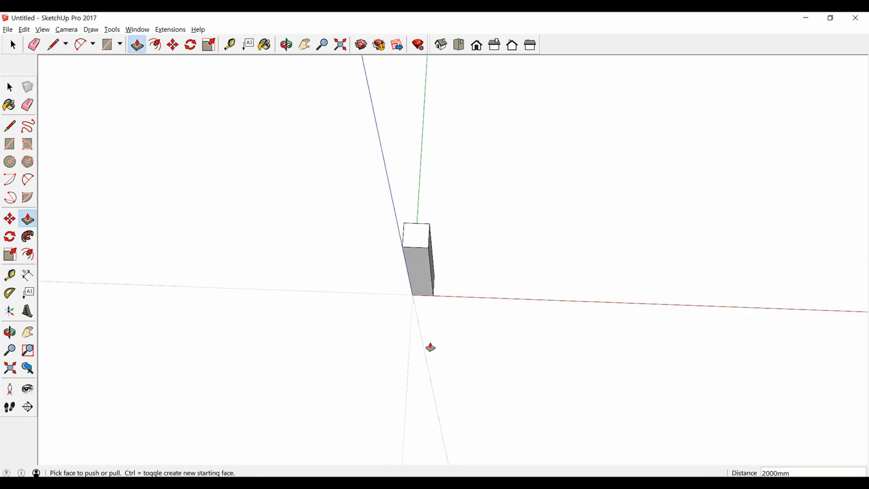
mouse_move(430, 348)
middle_down()
mouse_move(434, 339)
mouse_move(434, 355)
middle_up()
scroll(423, 259, up, 6)
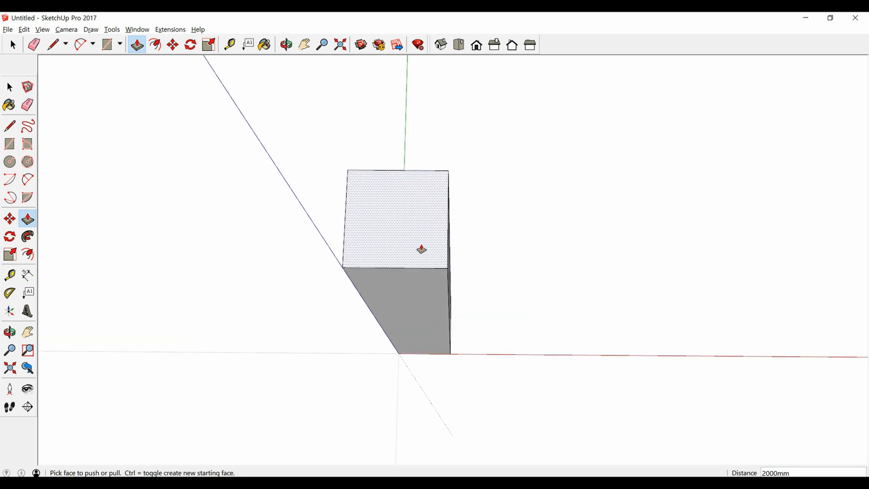
middle_drag(421, 249, 422, 262)
key(t)
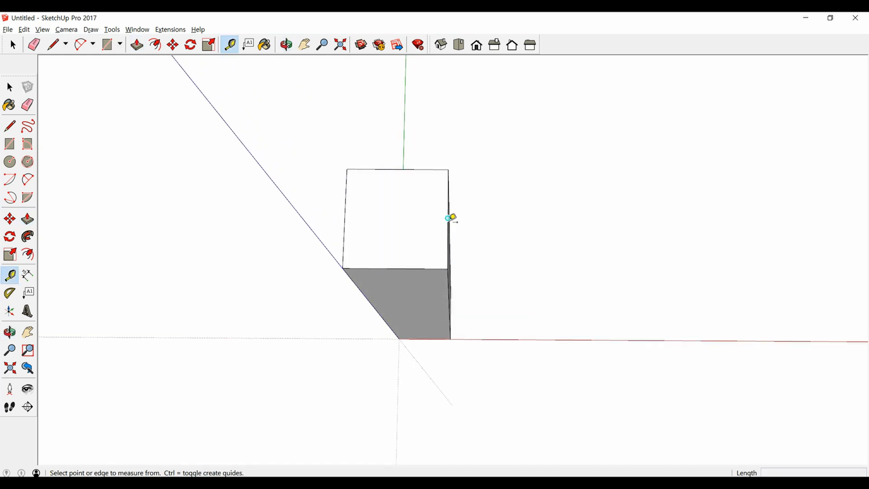
click(448, 218)
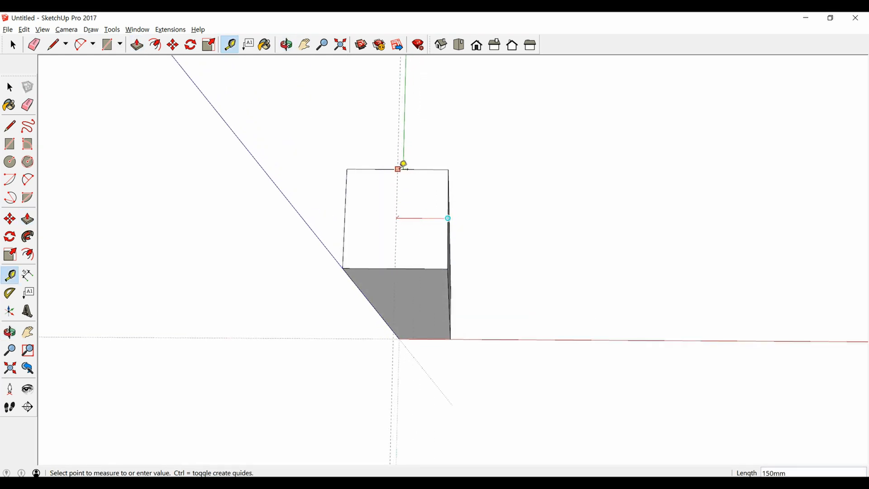
click(388, 169)
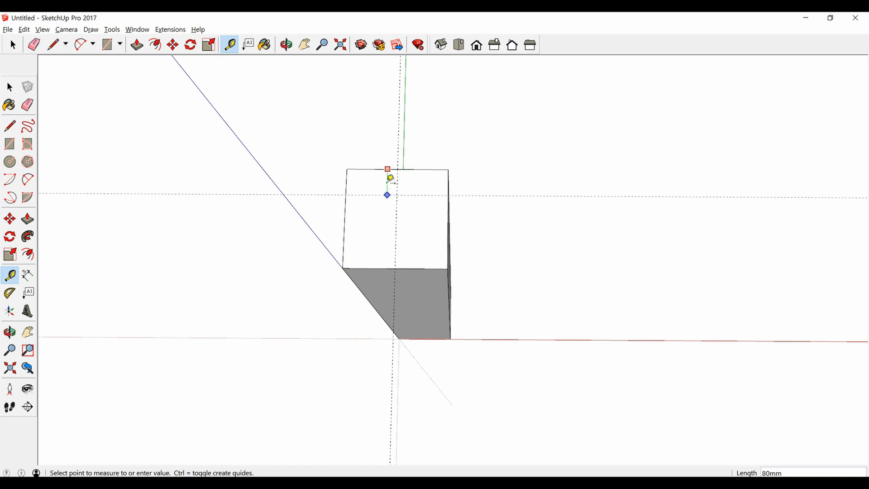
click(350, 213)
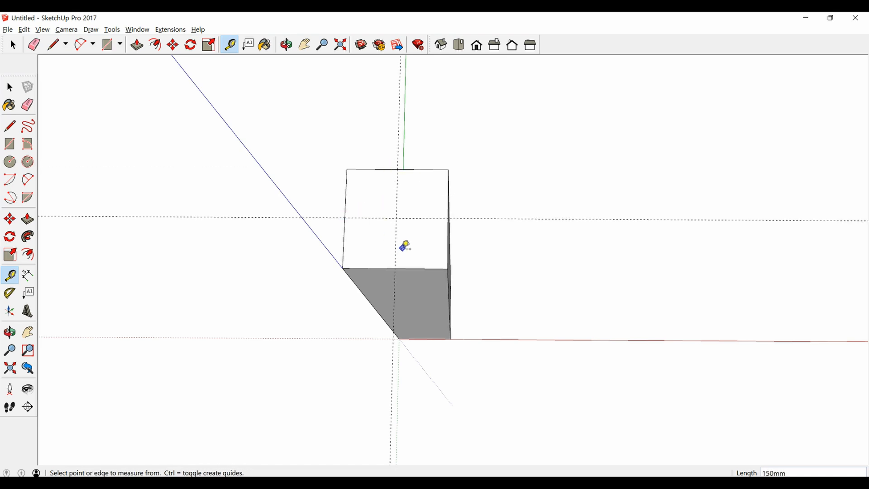
- Add guides 50 mm to either side of the centre guide that runs parallel to the green axis
scroll(404, 242, up, 2)
middle_drag(405, 235, 397, 154)
click(391, 155)
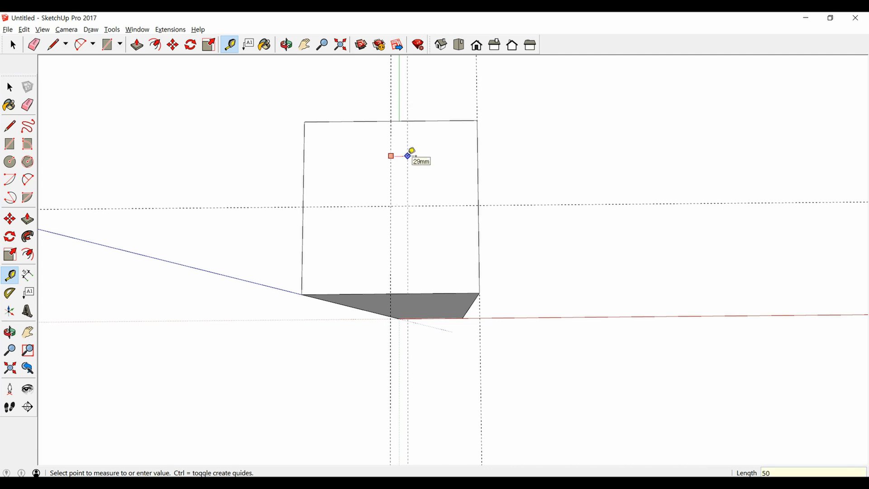
key(Return)
click(392, 170)
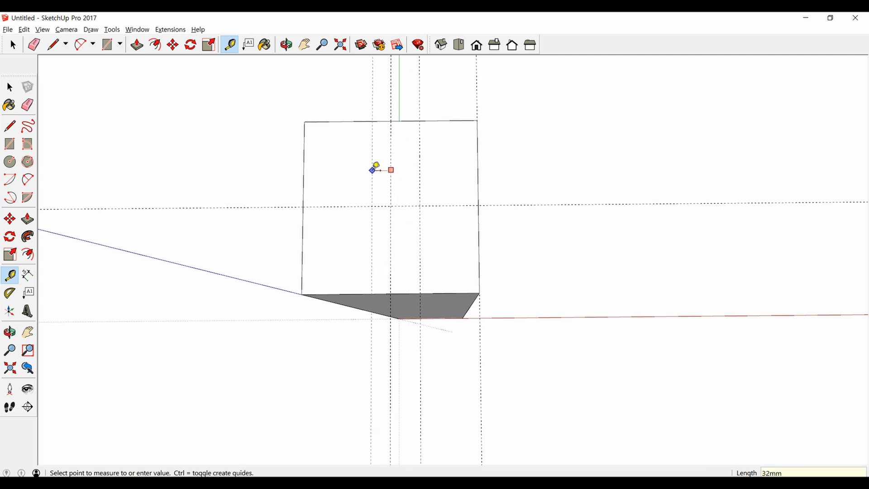
click(372, 170)
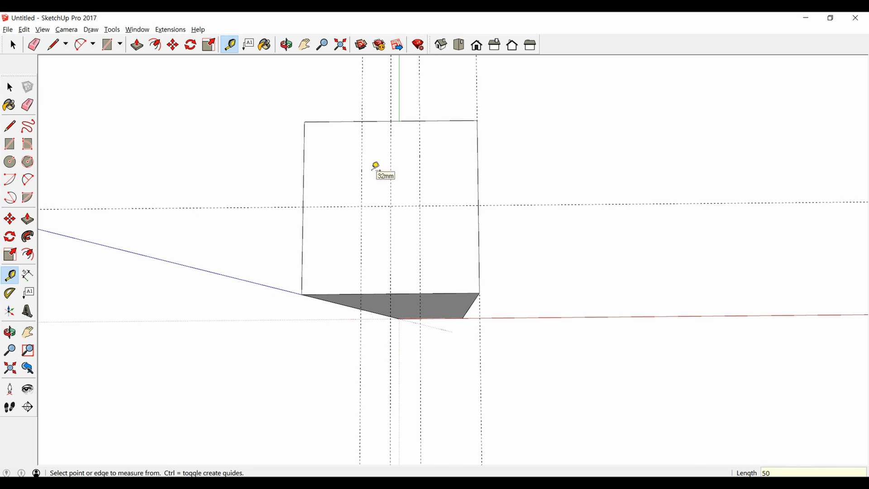
- Add guides 50 mm to either side of the centre guide that runs parallel to the red axis
click(447, 206)
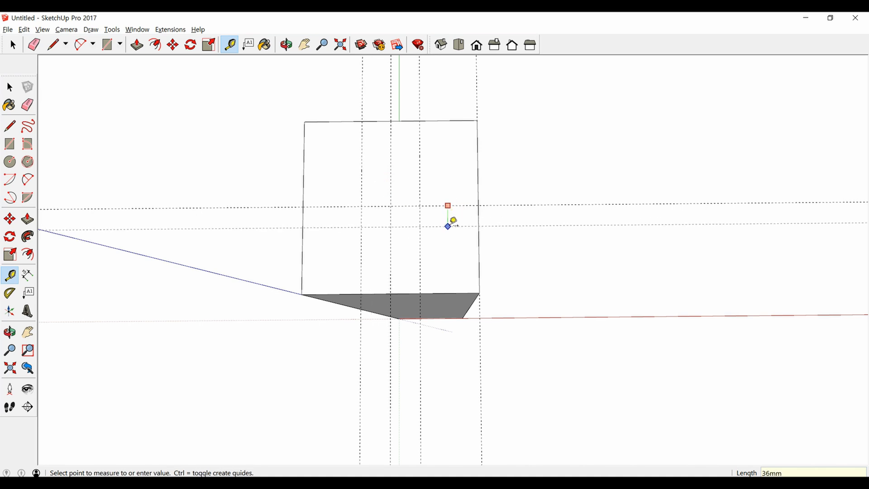
click(452, 229)
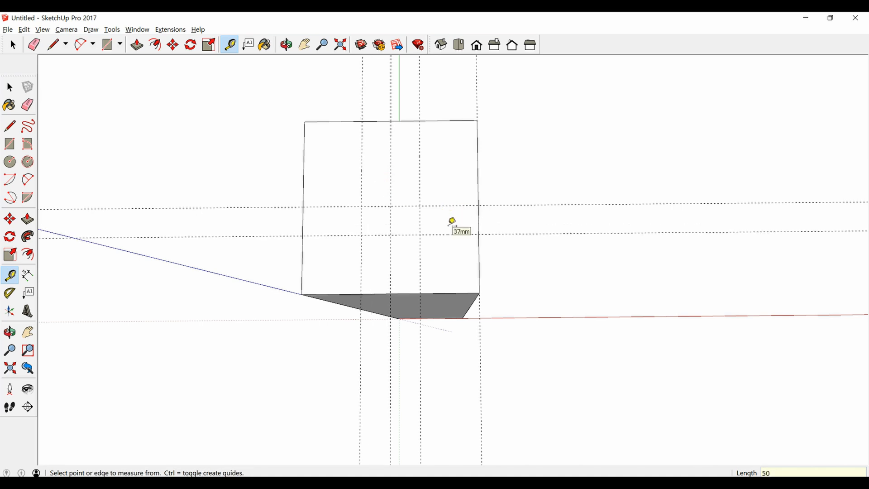
click(448, 206)
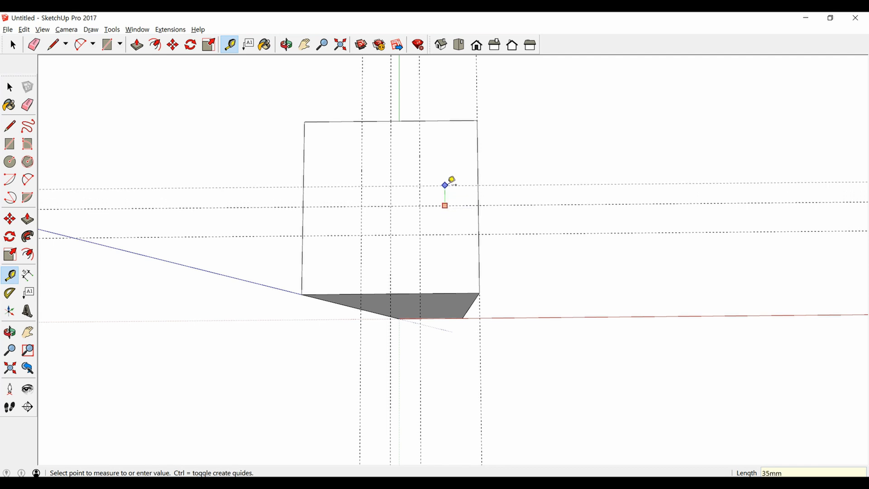
text(50)
key(Return)
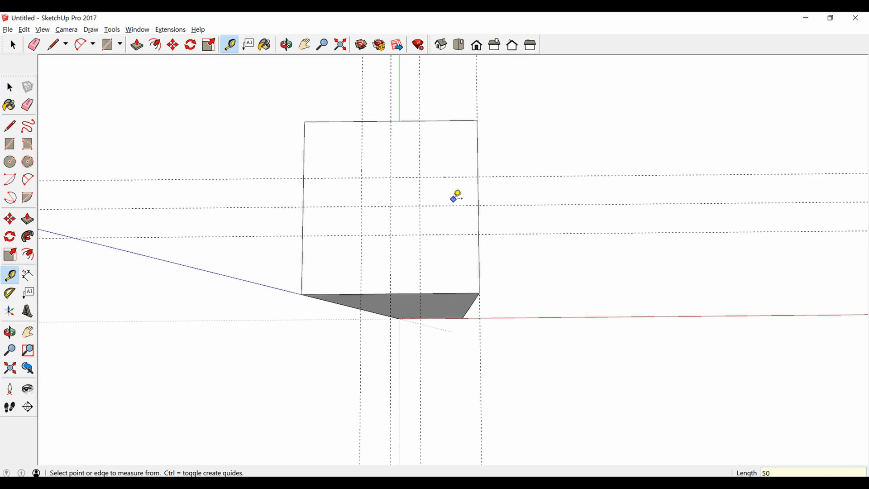
- Add guides 30 mm outside each of the two offset guides parallel to the red axis
click(435, 176)
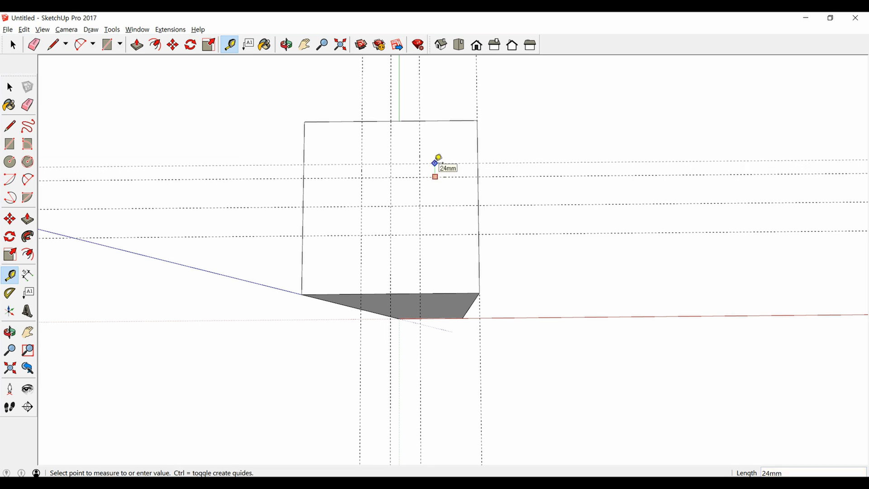
key(Return)
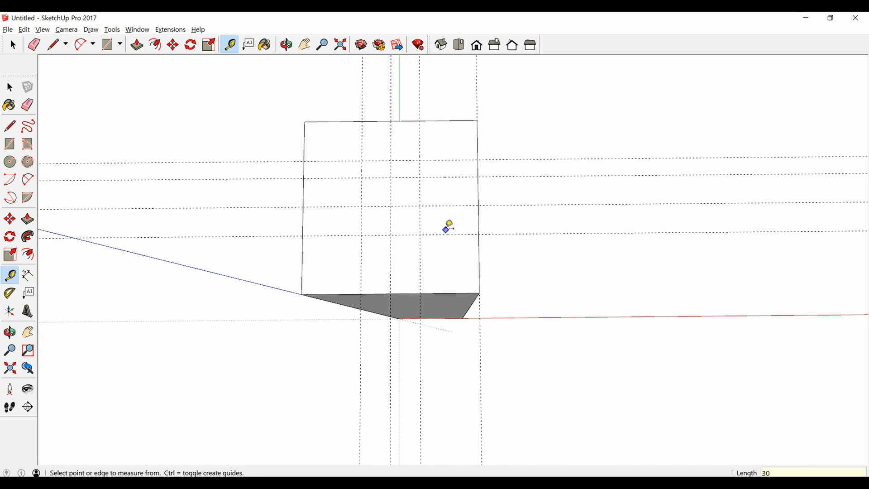
click(446, 235)
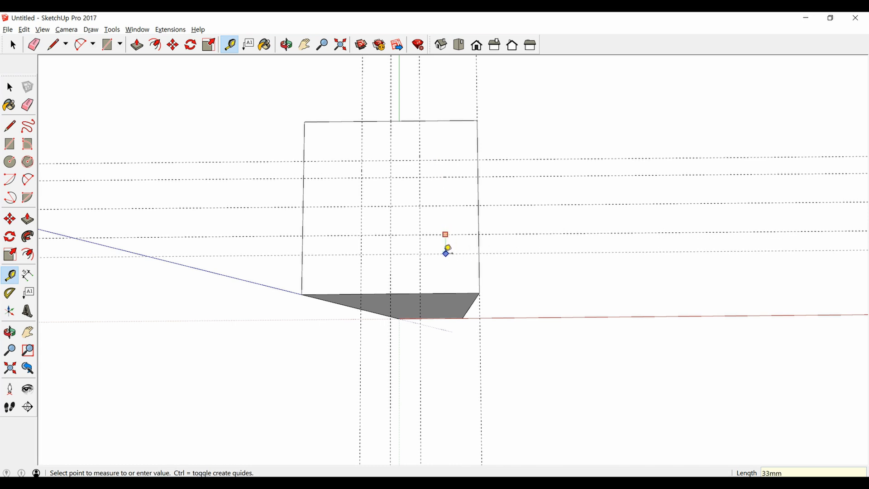
text(30)
key(Return)
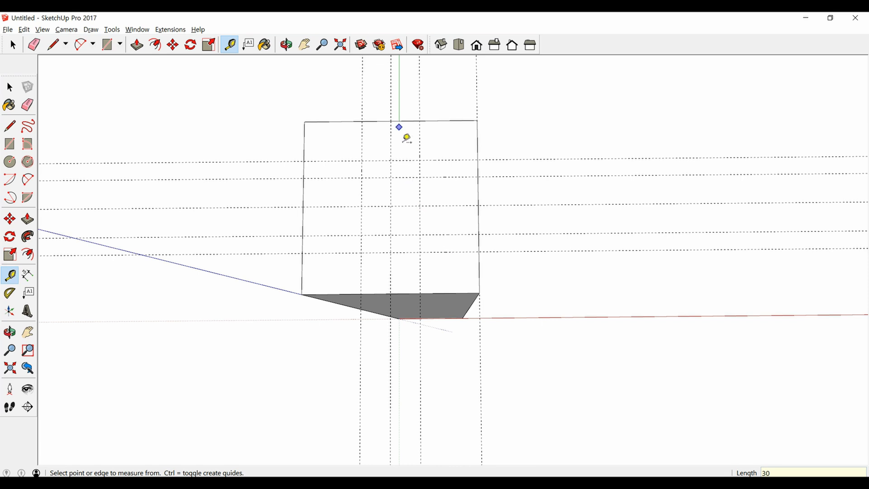
- Draw a 100 x 300 mm rectangle across the middle of the column top between the offset guides parallel to the green axis
key(r)
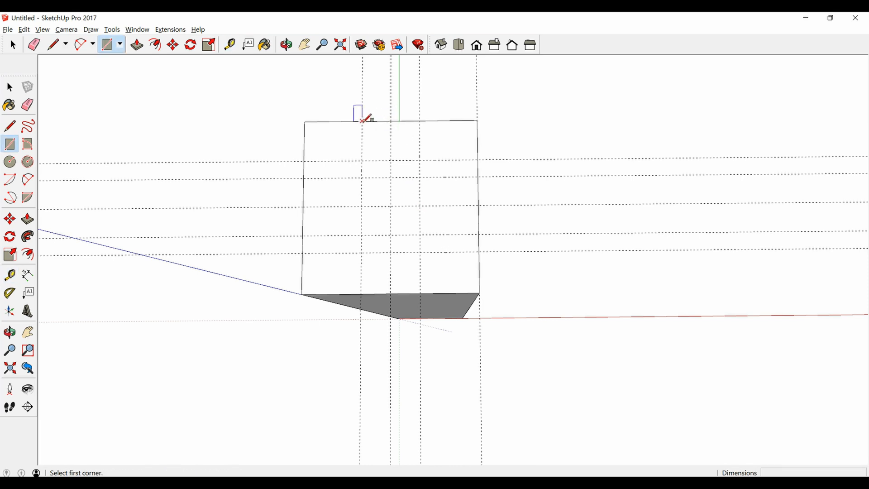
click(362, 121)
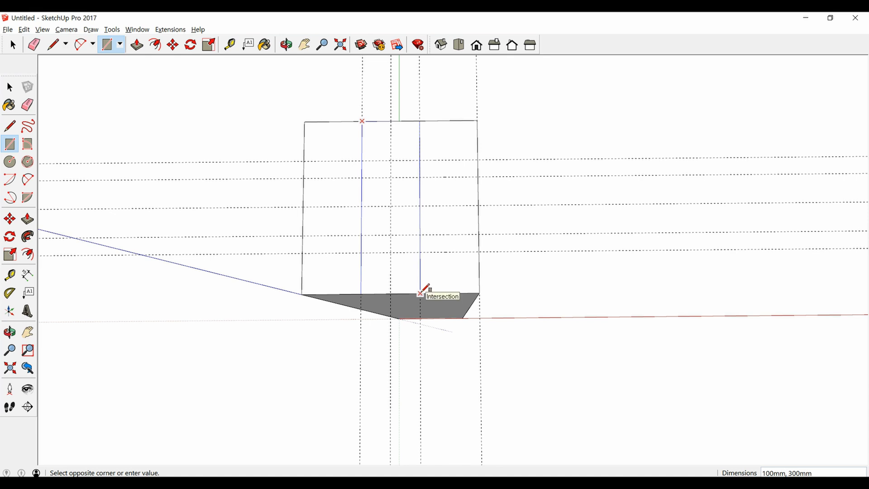
click(420, 294)
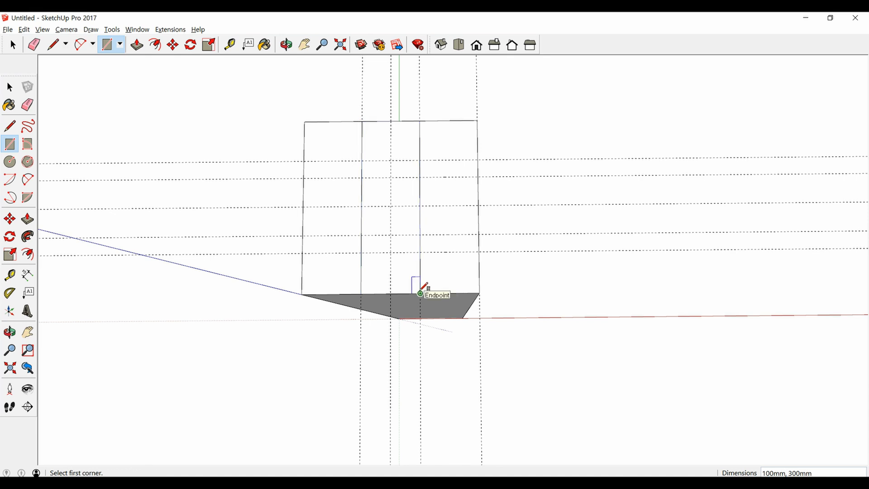
- Draw the four slanted dovetail edges on the column top, joining the central strip's sides to the column's outer edges at the guide intersections
key(l)
click(420, 160)
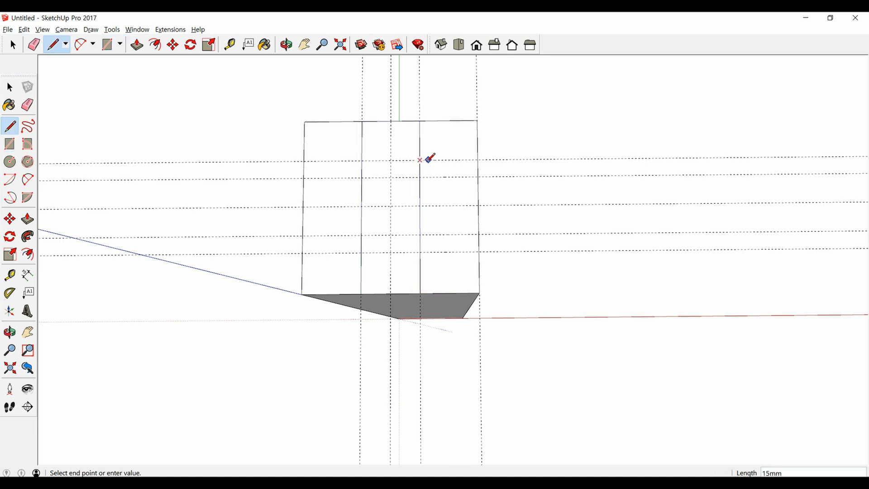
click(478, 176)
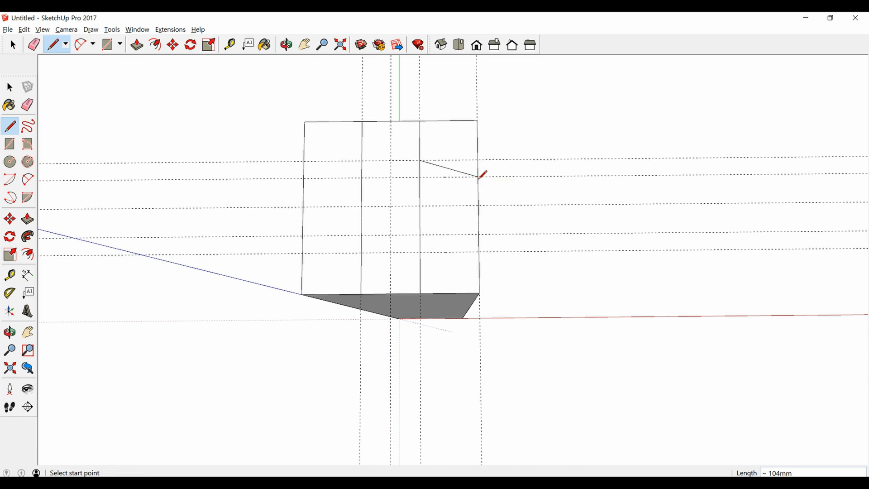
click(479, 235)
click(421, 252)
click(362, 160)
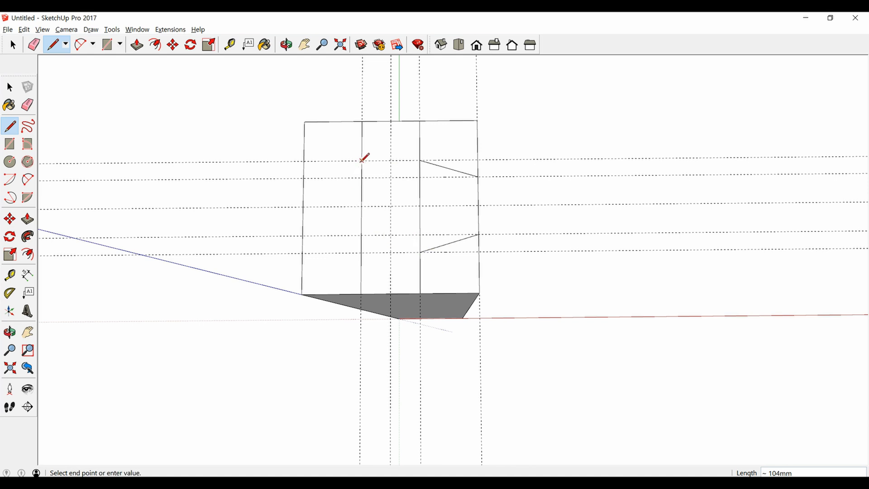
click(303, 177)
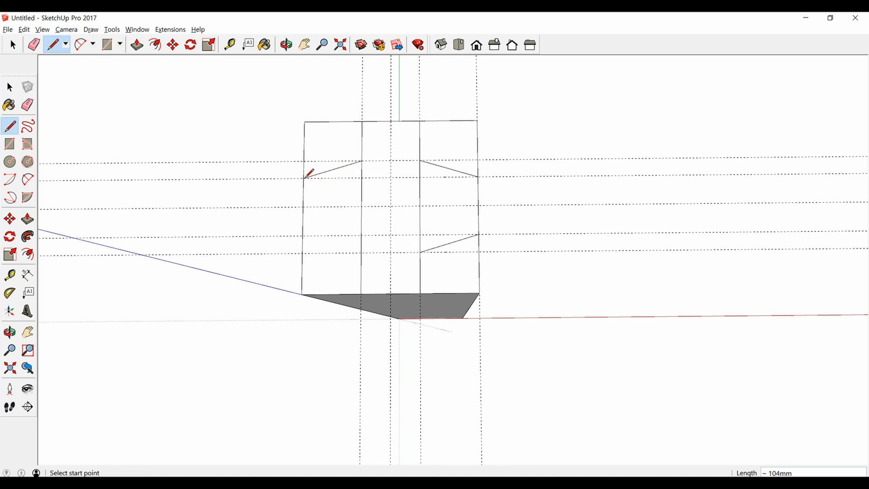
click(361, 253)
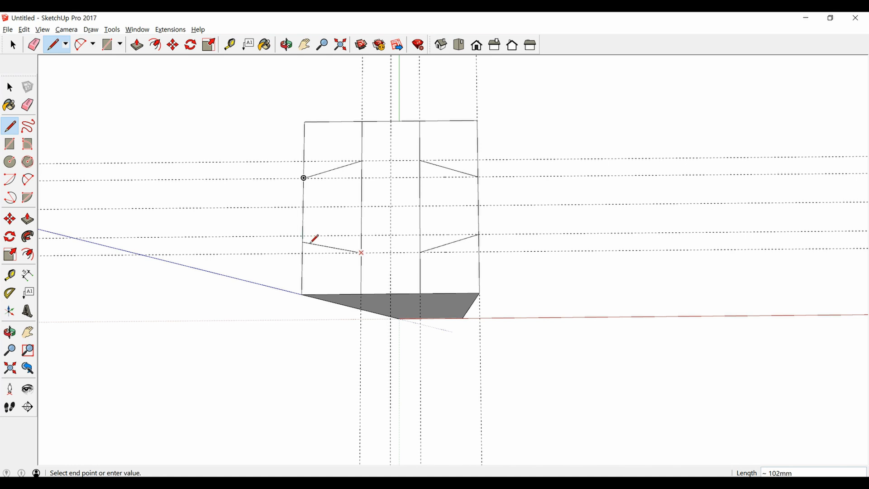
click(303, 236)
- Erase the middle segments of the central strip's two long sides between the slanted dovetail edges
mouse_move(312, 240)
middle_down()
mouse_move(414, 253)
mouse_move(404, 128)
mouse_move(411, 215)
middle_up()
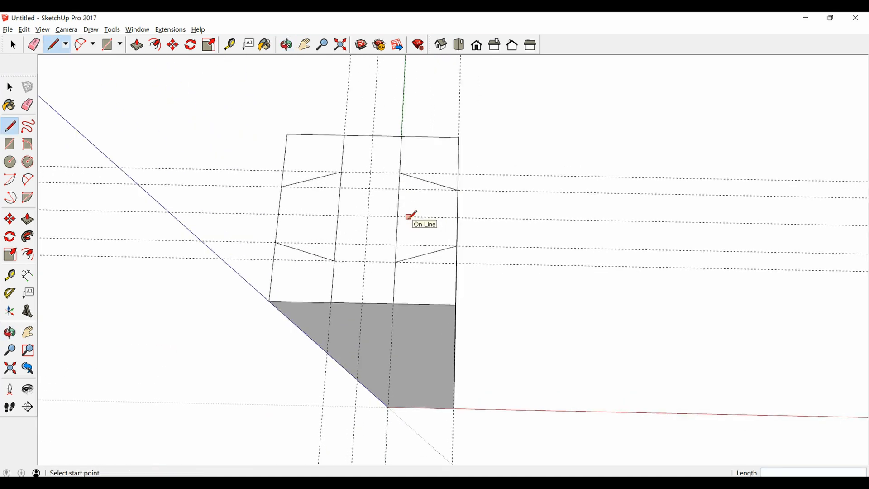
key(e)
click(400, 202)
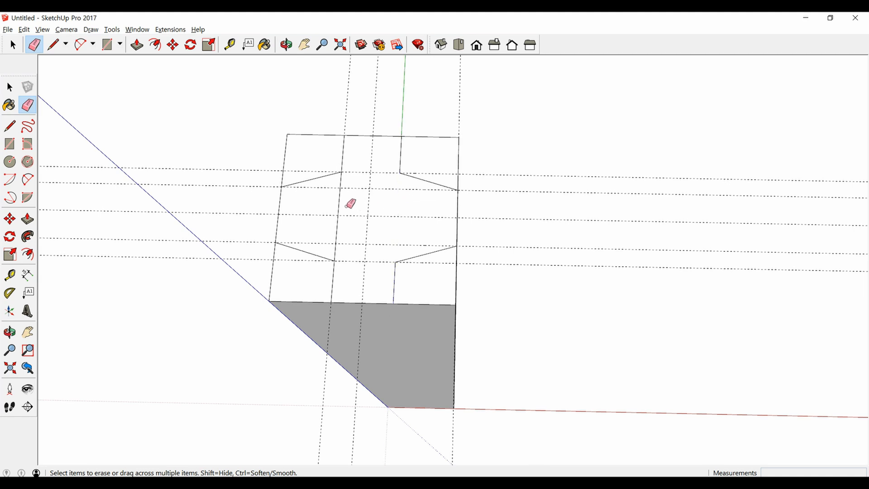
click(341, 201)
- Add a guide on the column's front face 300 mm below its top edge
mouse_move(341, 199)
middle_down()
mouse_move(381, 258)
mouse_move(384, 218)
mouse_move(394, 264)
middle_up()
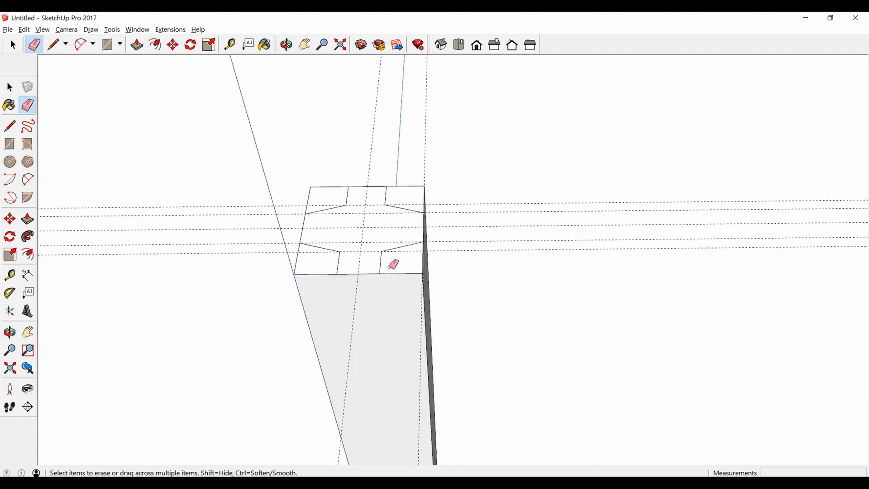
scroll(394, 265, up, 2)
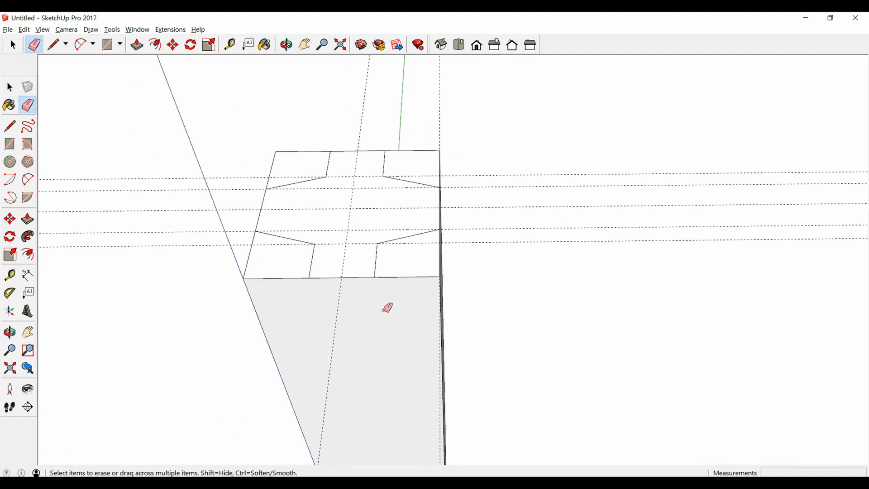
key(t)
click(400, 276)
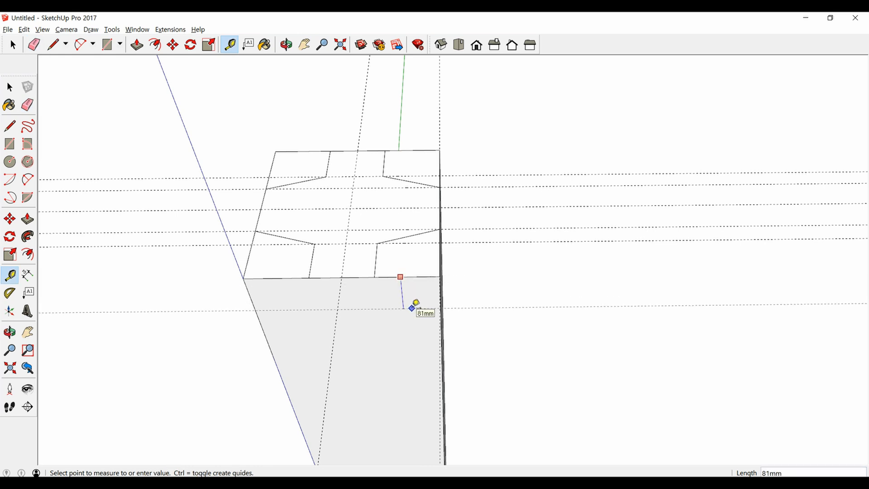
text(300)
key(Return)
- Push the cross-shaped dovetail face on the column top down 300 mm to the guide on the front face
scroll(412, 304, down, 2)
key(space)
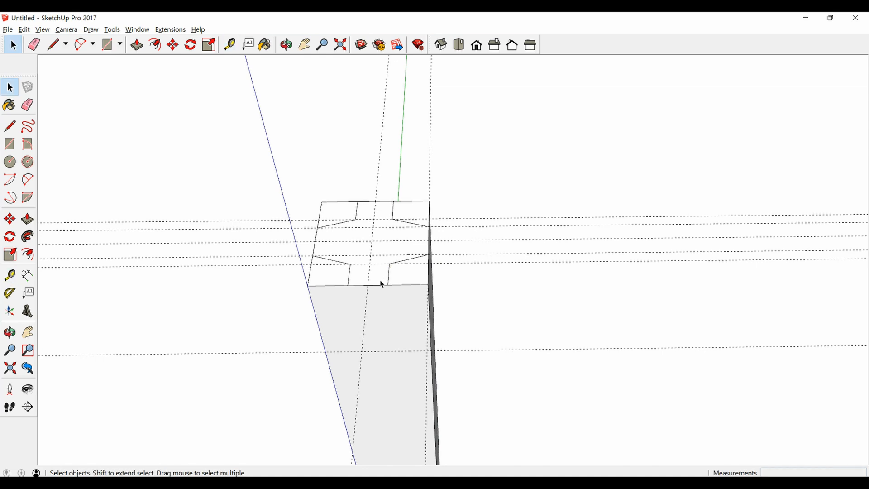
click(380, 281)
key(p)
click(379, 284)
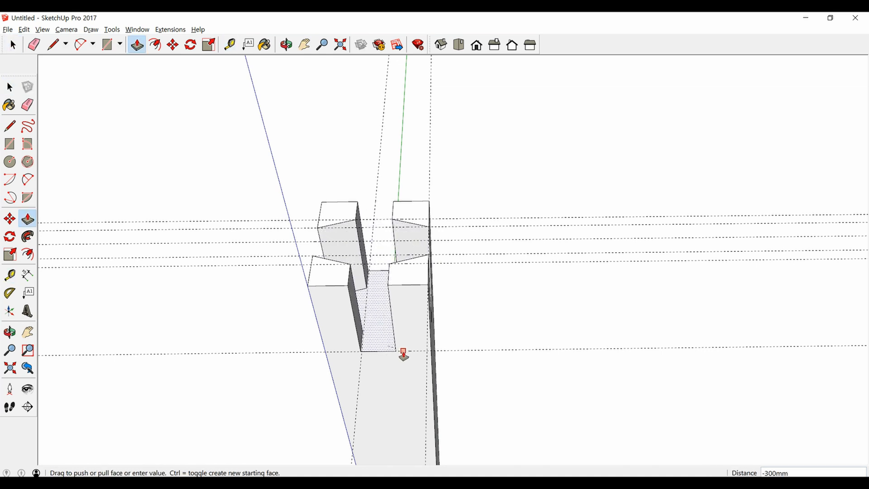
click(404, 354)
key(space)
- Delete the construction guides around the column
scroll(394, 232, down, 3)
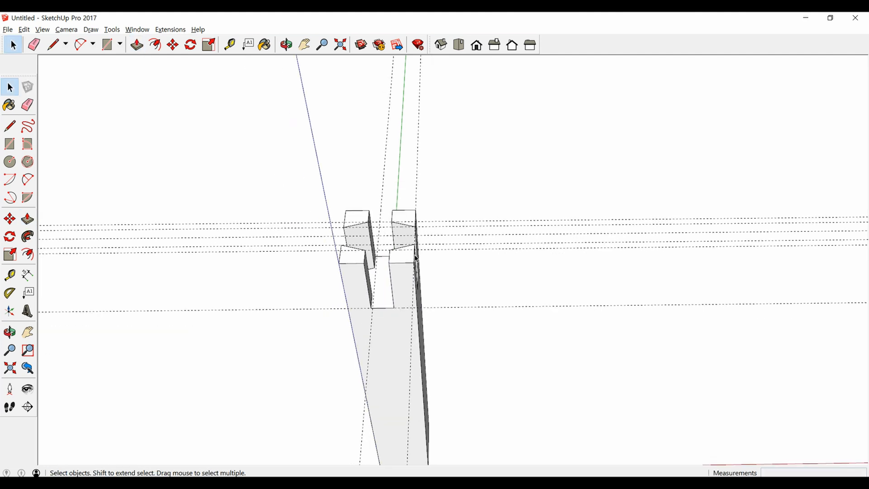
middle_drag(433, 278, 418, 284)
drag(510, 202, 508, 200)
key(Delete)
drag(491, 158, 483, 161)
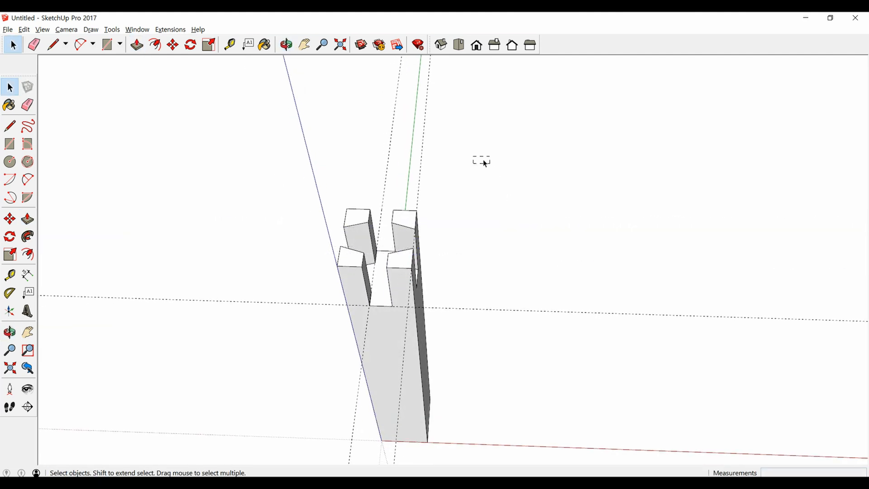
middle_drag(341, 112, 427, 287)
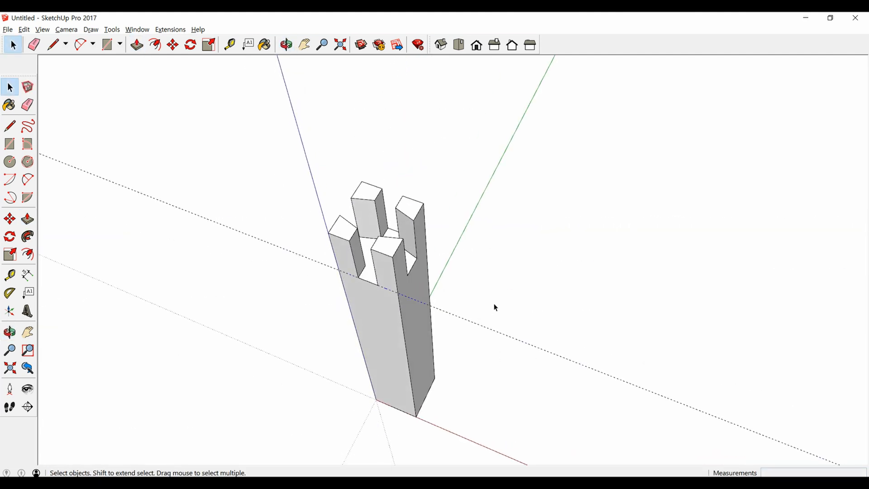
- Select all of the column's connected geometry and make it a group
middle_drag(496, 313, 301, 225)
middle_drag(407, 290, 415, 271)
triple_click(416, 272)
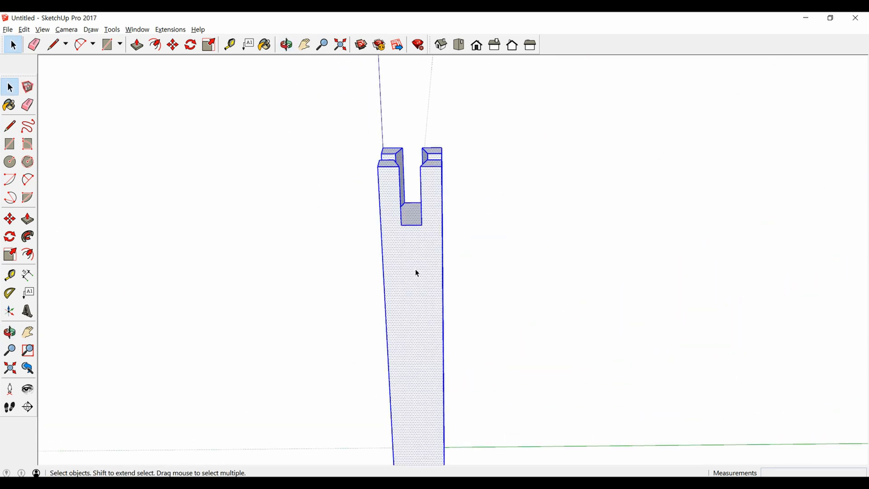
right_click(416, 272)
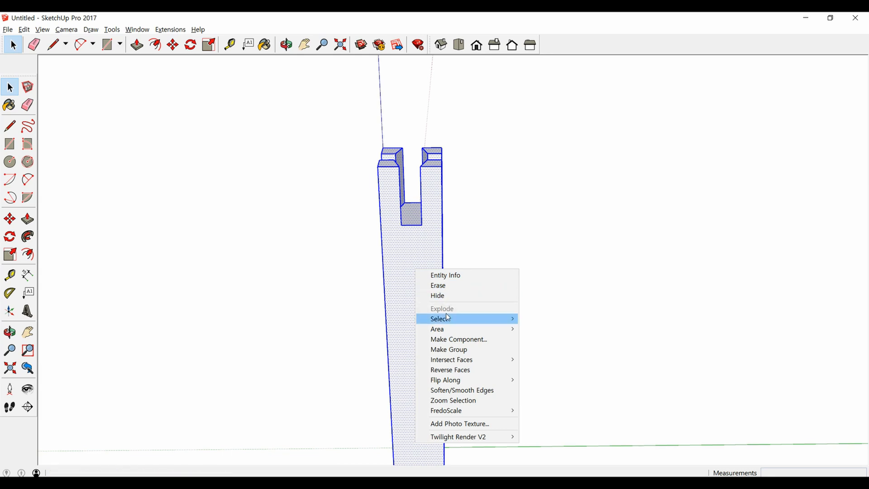
mouse_move(455, 322)
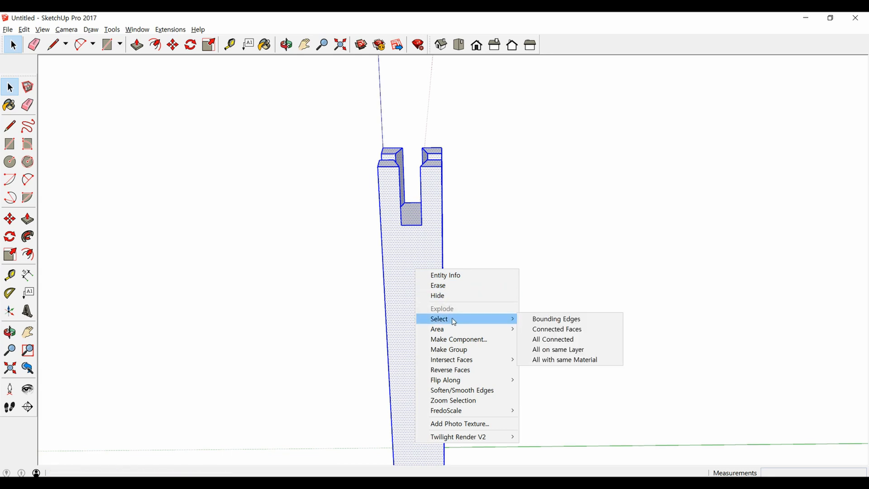
click(457, 350)
- Draw a 100 mm line across the open top of the slot between its two upper corners on the column face
middle_drag(423, 256, 406, 190)
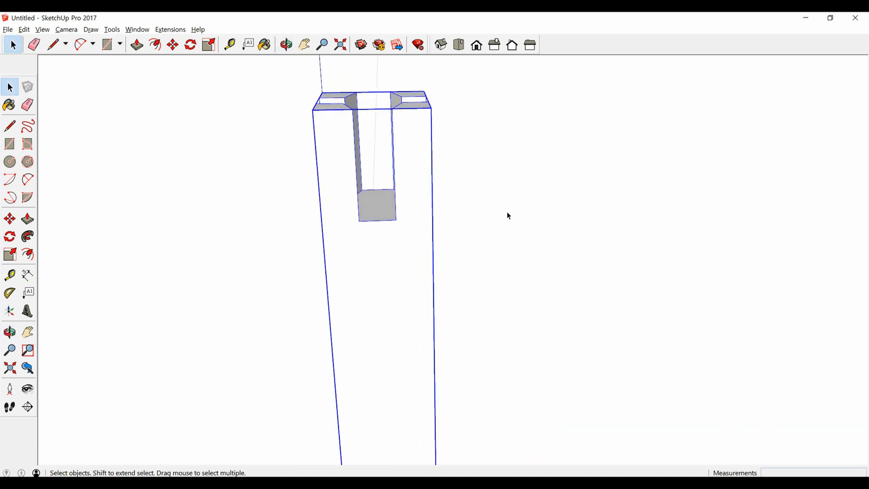
mouse_move(415, 156)
middle_down()
mouse_move(413, 171)
mouse_move(409, 164)
middle_up()
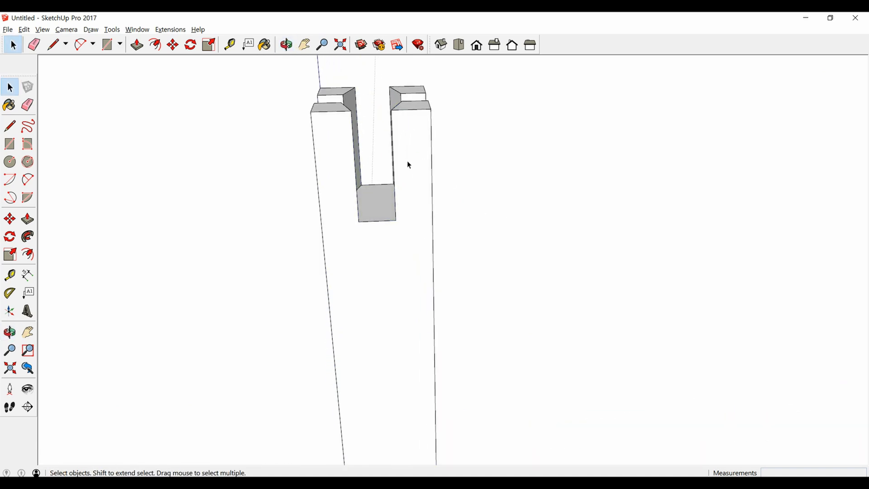
key(l)
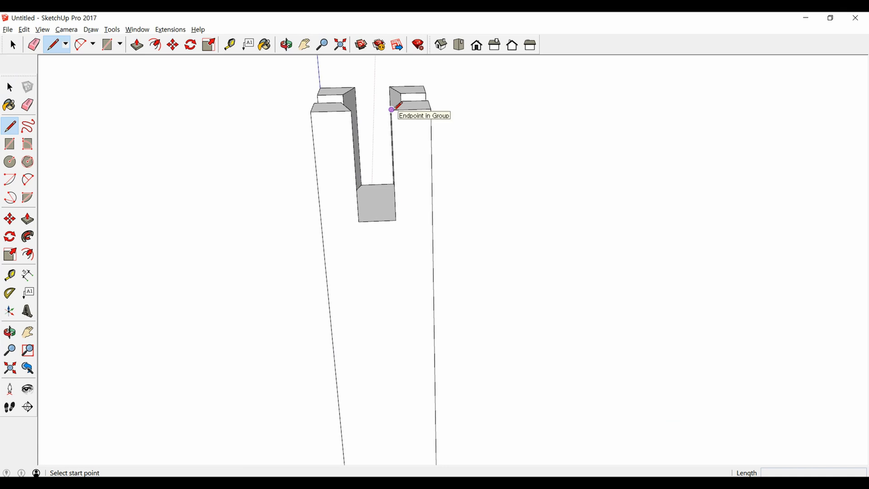
click(392, 110)
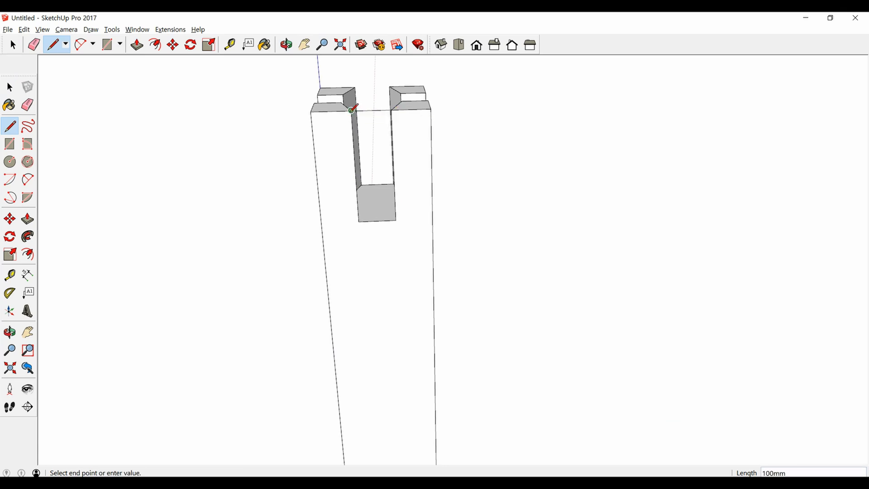
click(352, 110)
- Draw a vertical circle of radius 190 mm centred on the midpoint of the line across the slot opening
key(c)
scroll(379, 121, down, 3)
middle_drag(404, 231, 409, 112)
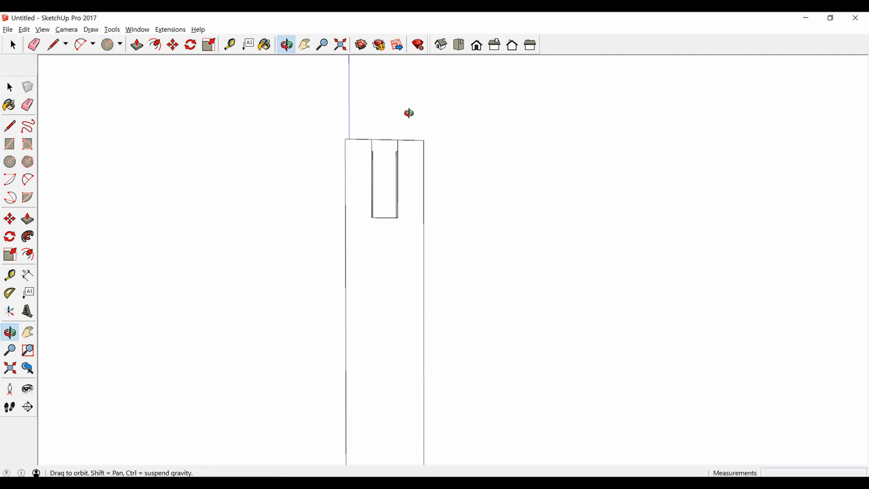
click(386, 141)
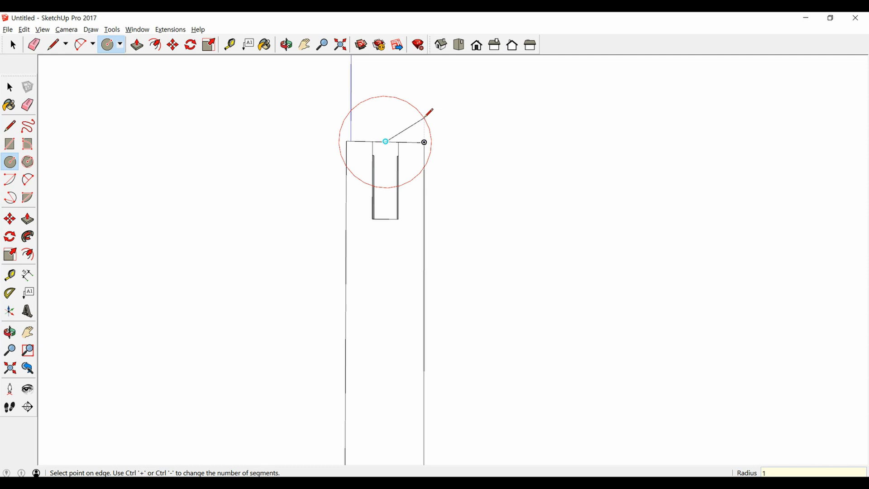
click(427, 114)
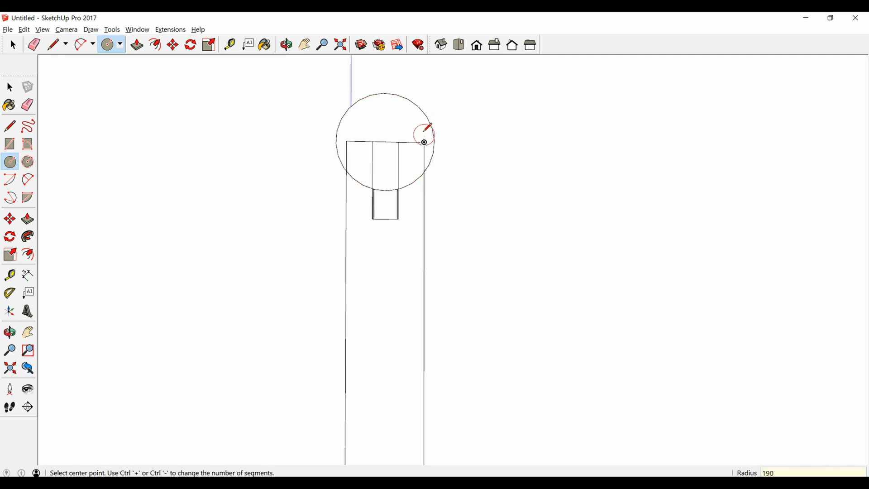
- Select the circle with its face and move it 90 mm straight up along the column's vertical edge
key(space)
click(412, 127)
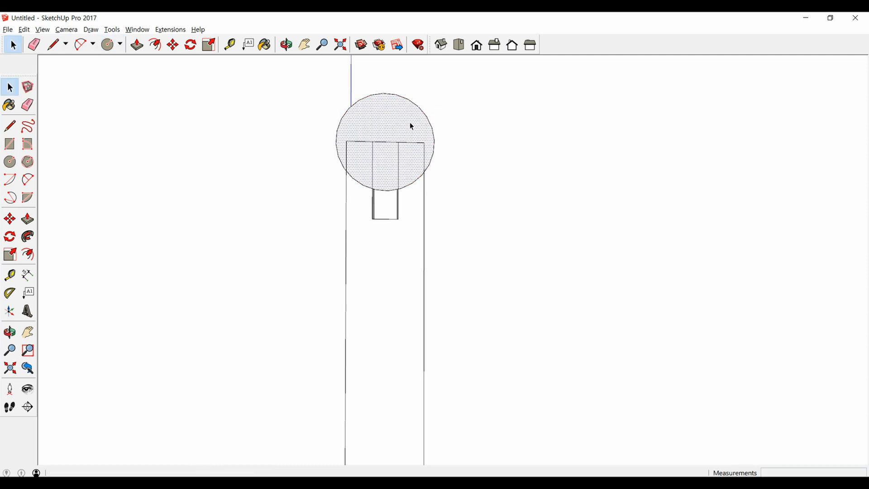
key(m)
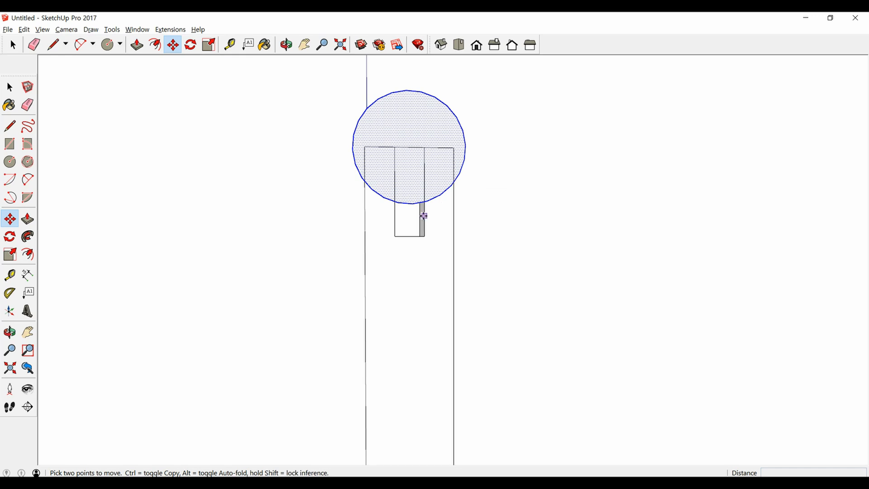
middle_drag(423, 217, 452, 219)
drag(459, 216, 450, 221)
key(m)
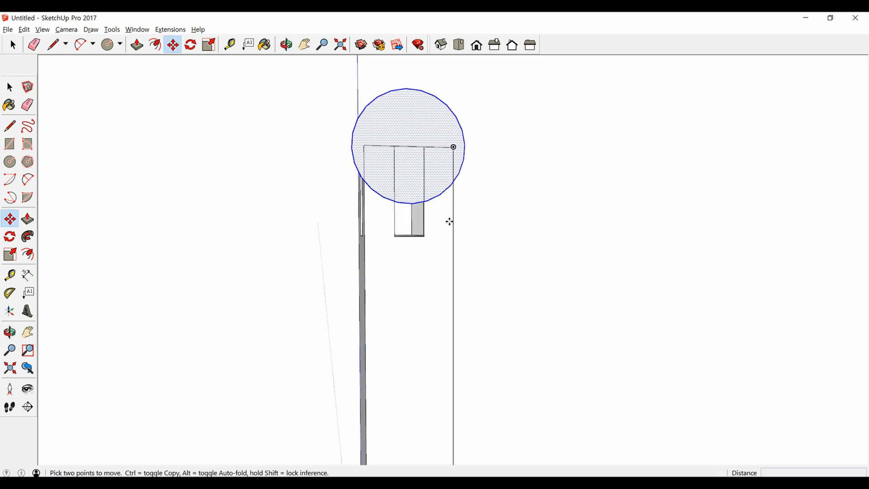
scroll(447, 217, up, 1)
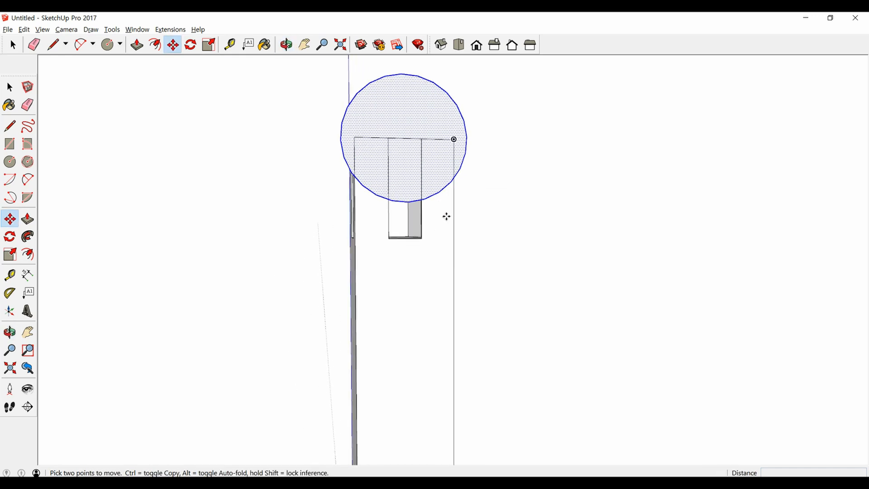
key(space)
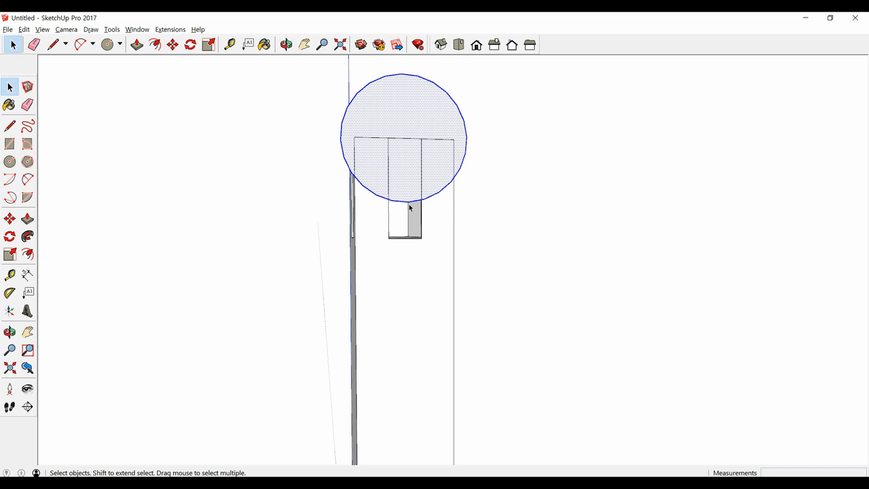
key(m)
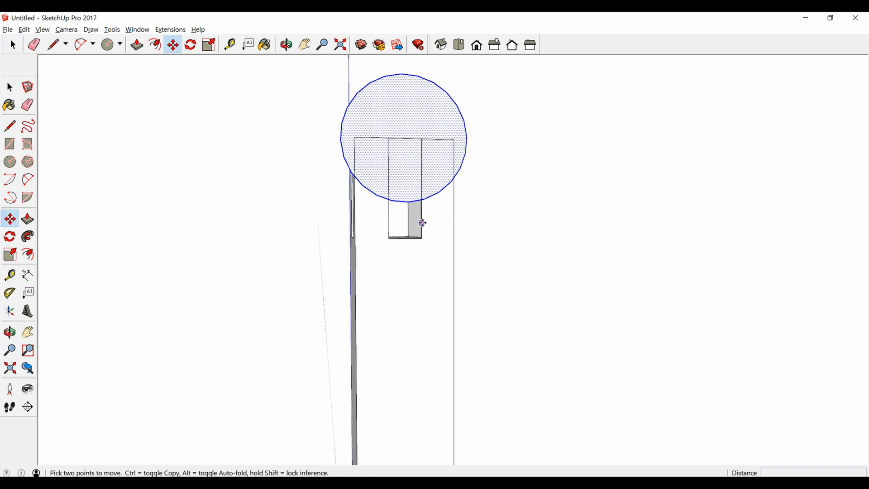
click(453, 220)
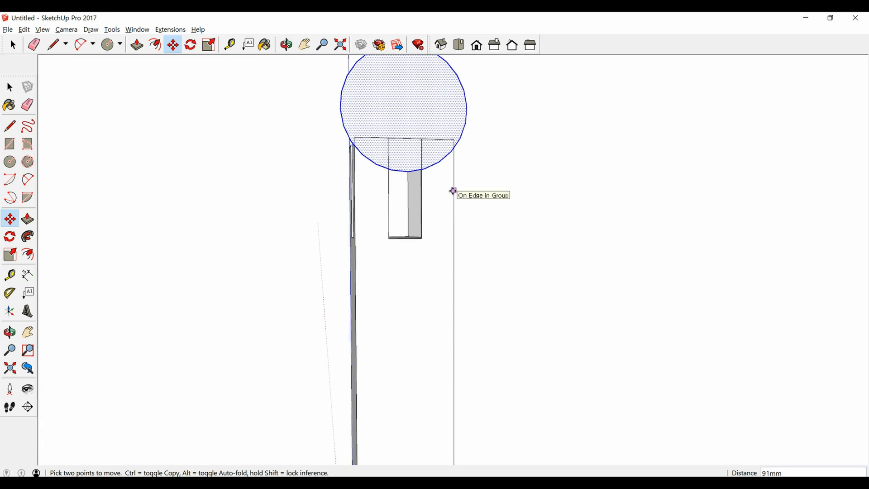
key(Return)
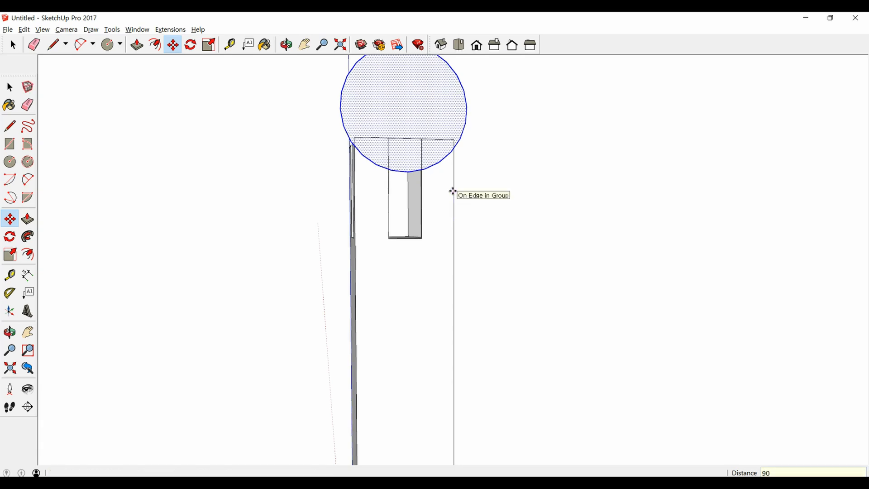
middle_drag(453, 191, 479, 230)
key(space)
scroll(434, 238, down, 3)
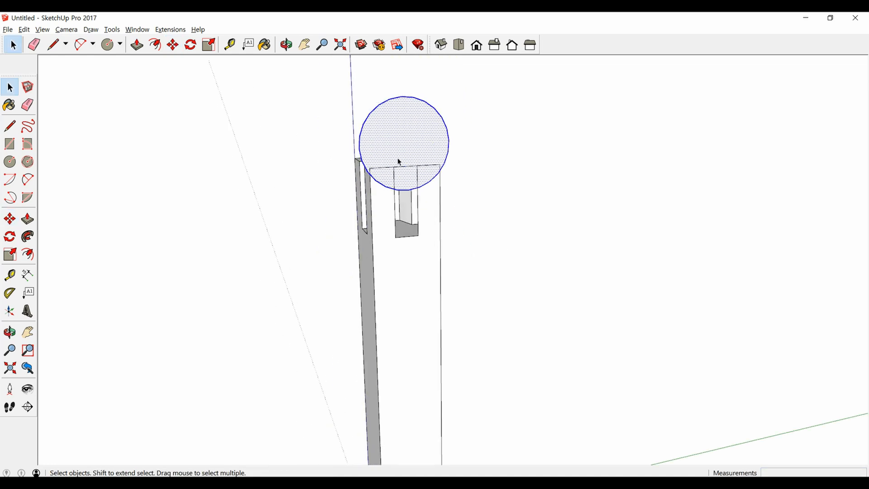
middle_drag(400, 162, 419, 197)
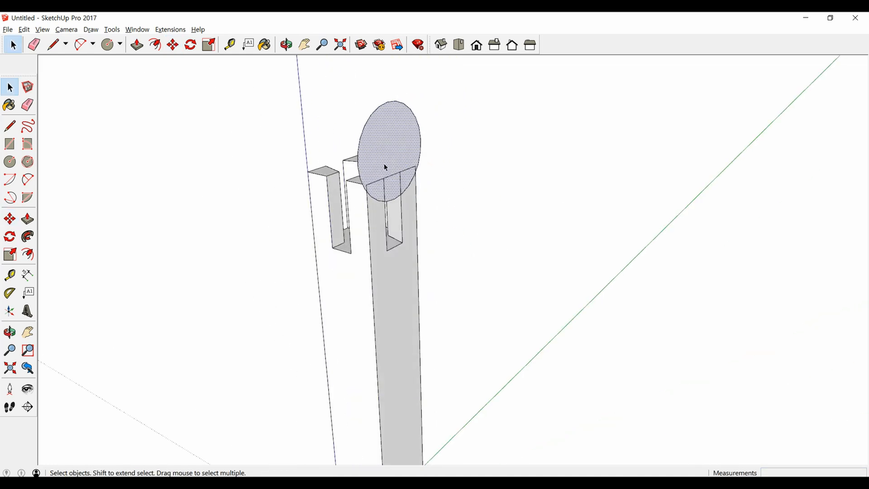
- Extrude the circle 1500 mm horizontally across the column top to form the round purlin
key(p)
drag(385, 168, 130, 156)
scroll(194, 175, down, 3)
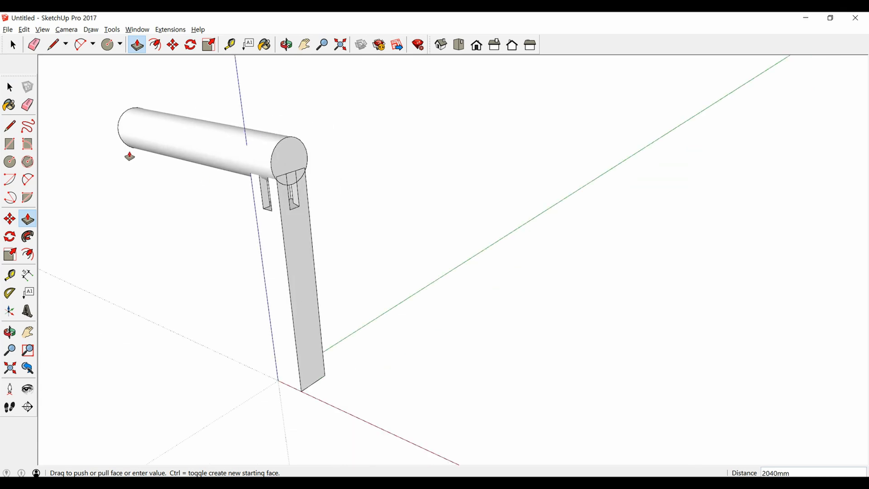
text(1500)
key(Return)
- Select all of the purlin's connected geometry and make it a group
middle_drag(165, 194, 243, 227)
key(space)
scroll(292, 171, up, 5)
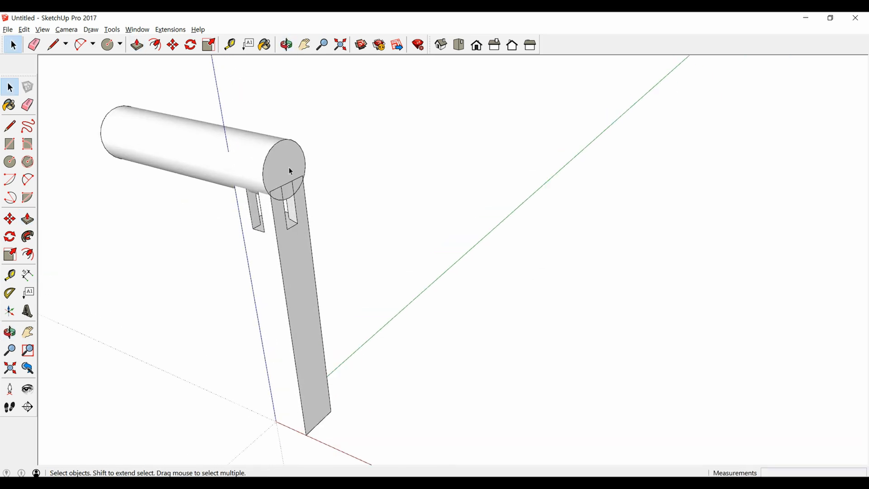
click(285, 177)
triple_click(284, 175)
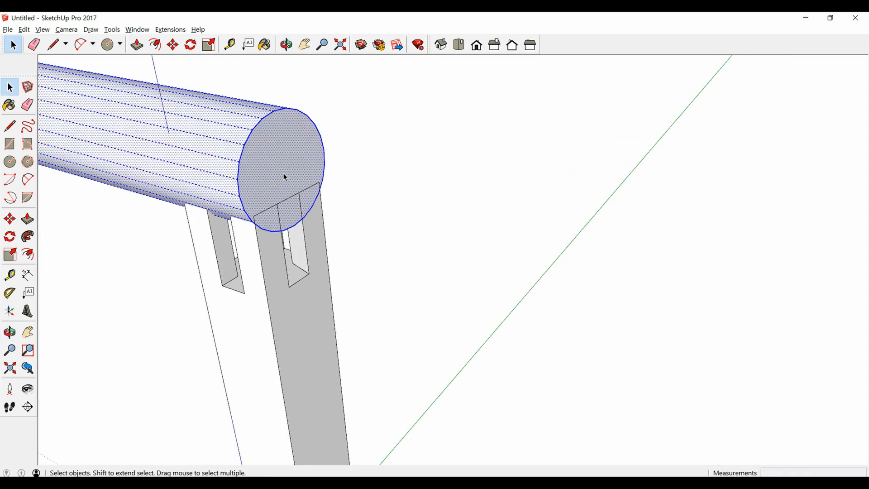
right_click(285, 177)
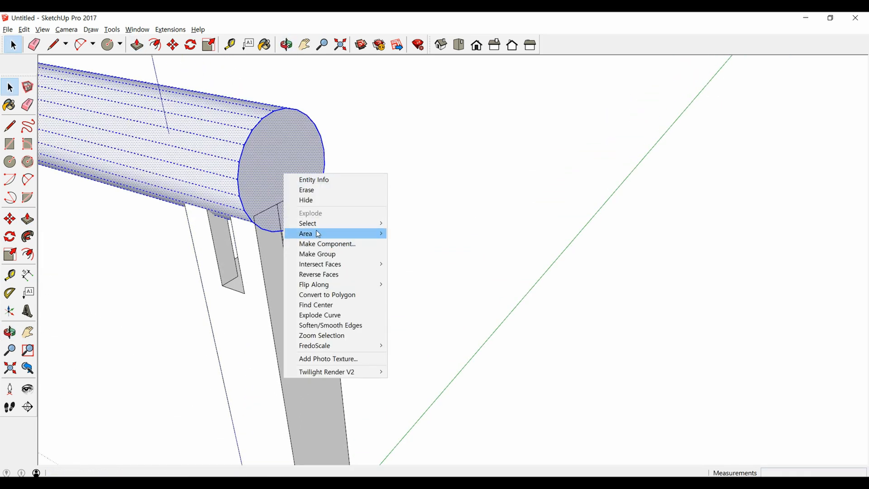
click(317, 254)
- Delete the leftover 100 mm line across the slot opening under the purlin's end
scroll(410, 259, down, 3)
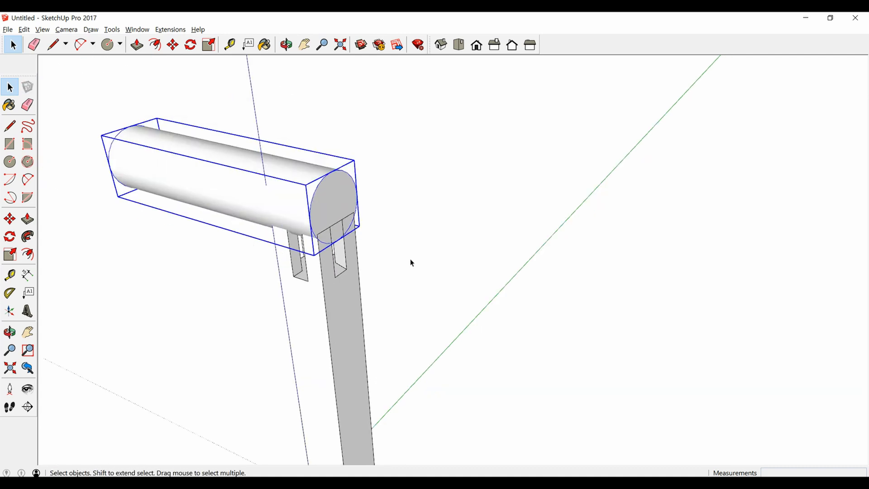
middle_drag(410, 259, 327, 231)
scroll(337, 206, up, 3)
click(340, 203)
key(Delete)
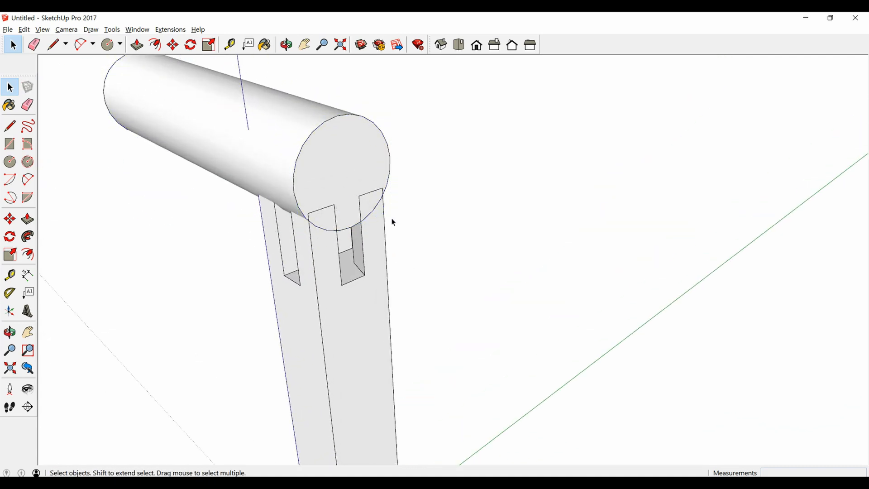
middle_drag(392, 222, 338, 251)
double_click(326, 224)
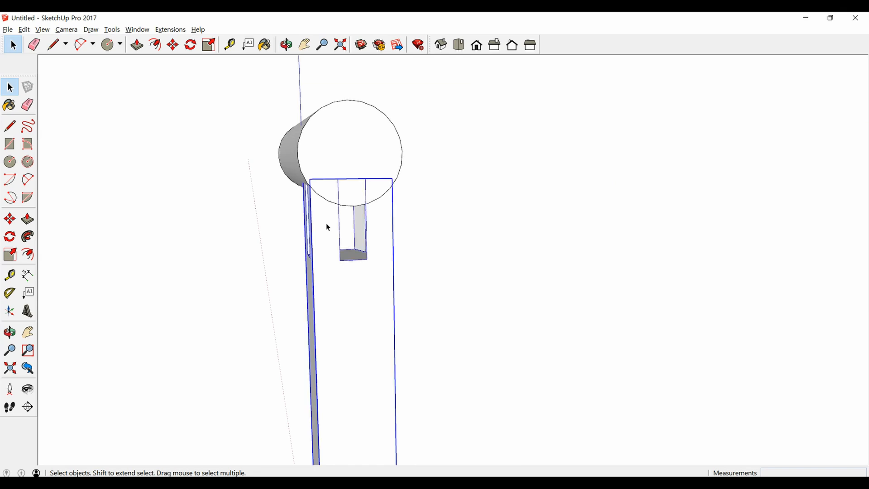
double_click(327, 221)
click(326, 217)
middle_drag(327, 220, 467, 244)
scroll(349, 238, up, 3)
scroll(466, 245, down, 4)
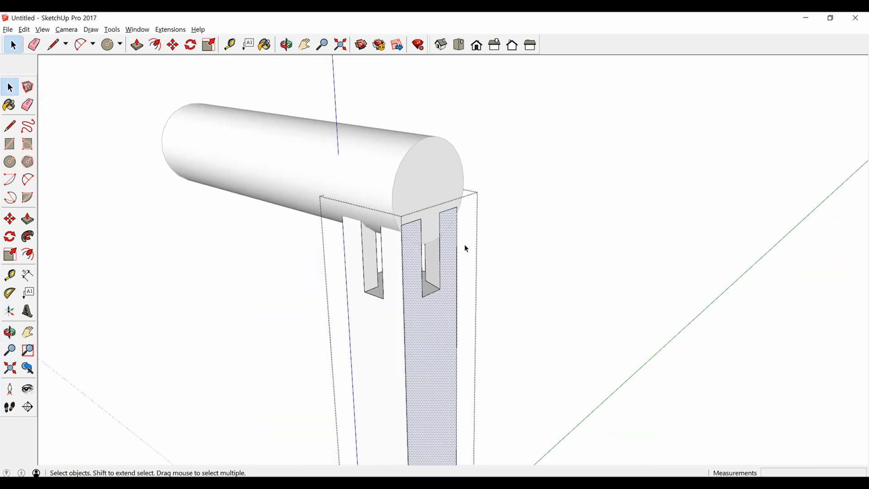
scroll(458, 235, up, 3)
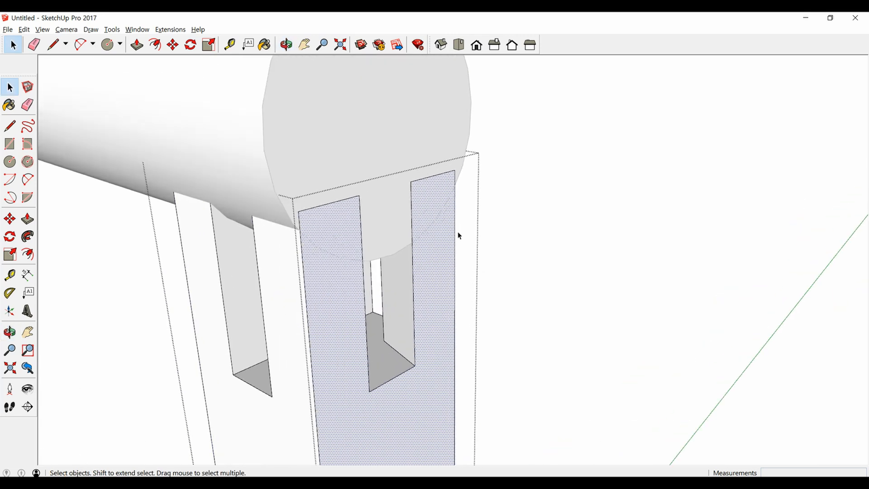
scroll(457, 235, down, 3)
mouse_move(458, 235)
middle_down()
mouse_move(436, 235)
mouse_move(449, 239)
middle_up()
- Move the purlin group 100 mm along its axis past the column face, using the side slot's bottom corners as reference
click(411, 157)
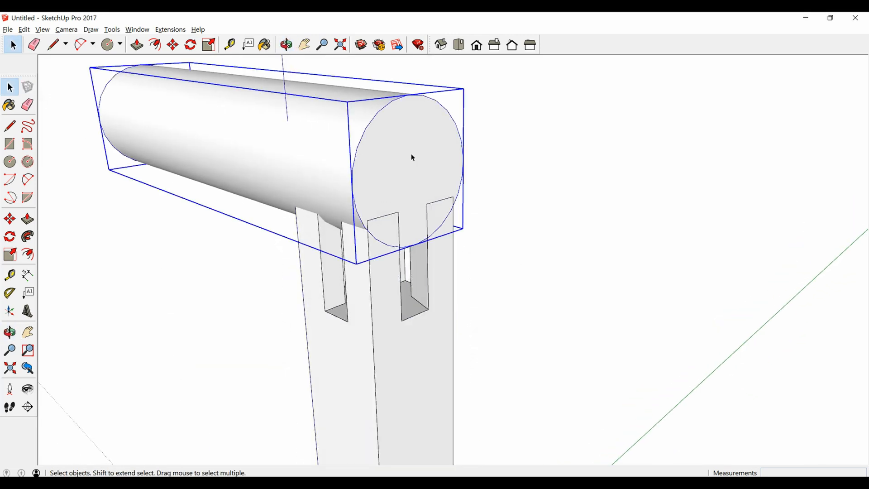
scroll(413, 190, up, 2)
middle_drag(416, 213, 464, 230)
key(m)
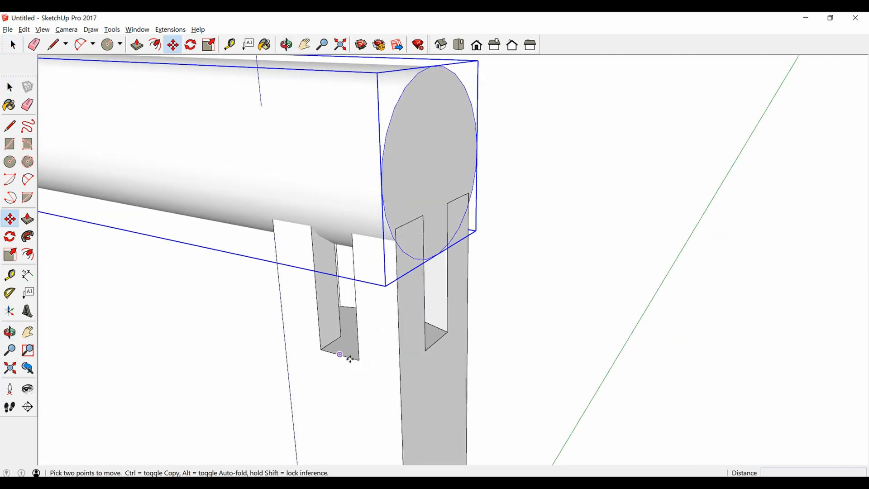
click(321, 350)
click(357, 358)
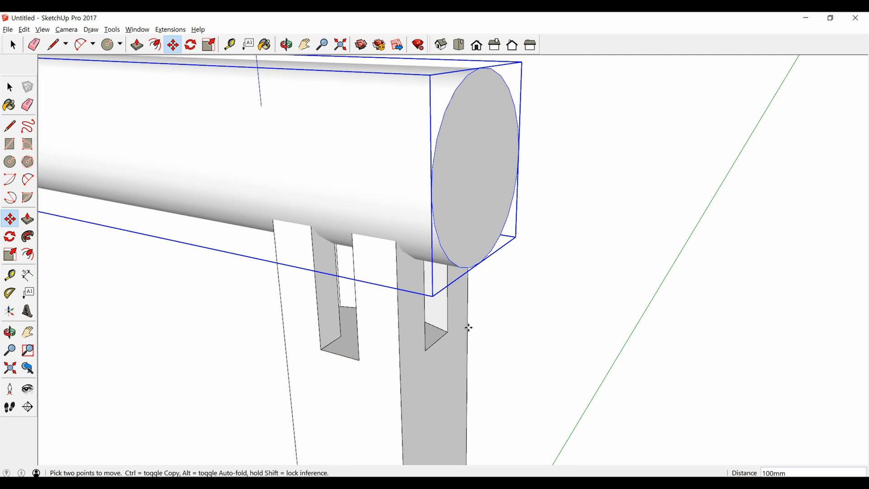
- Open the column group and intersect its slotted face under the purlin's projecting end with the model
middle_drag(468, 328, 371, 274)
key(space)
double_click(375, 273)
click(376, 274)
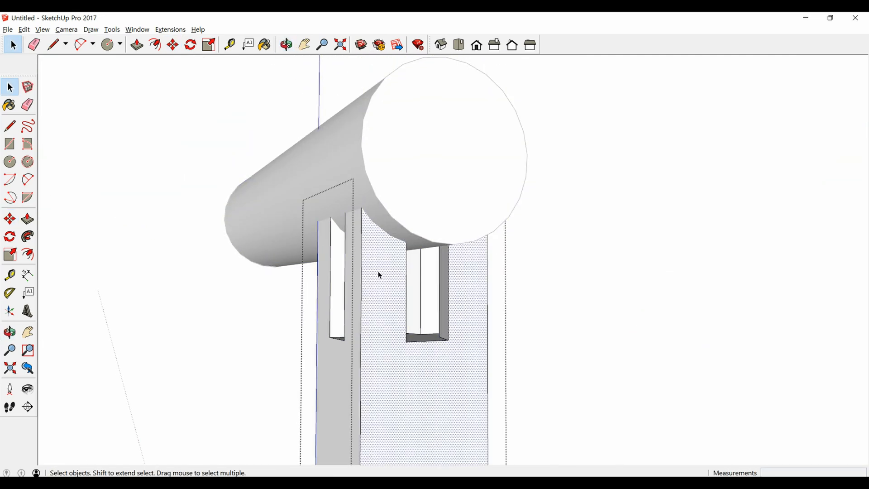
right_click(379, 271)
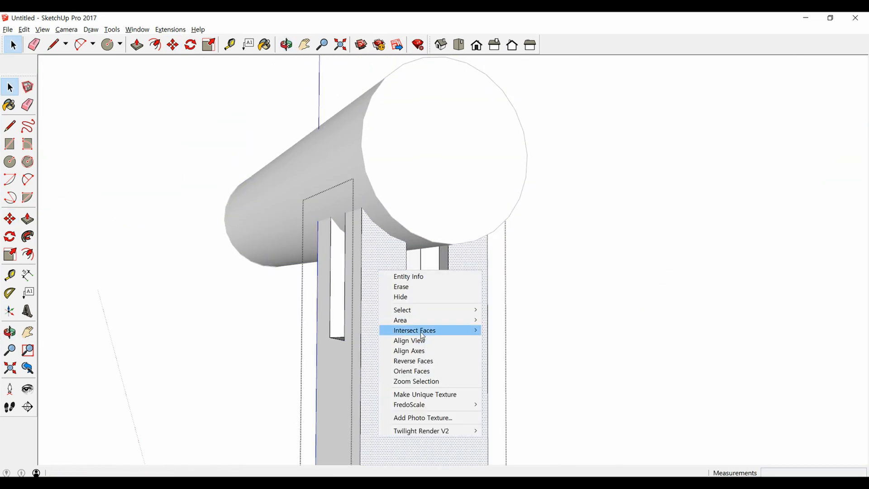
mouse_move(420, 332)
click(522, 333)
- Leave the column group and hide the purlin group to expose the column top
middle_drag(450, 236, 544, 300)
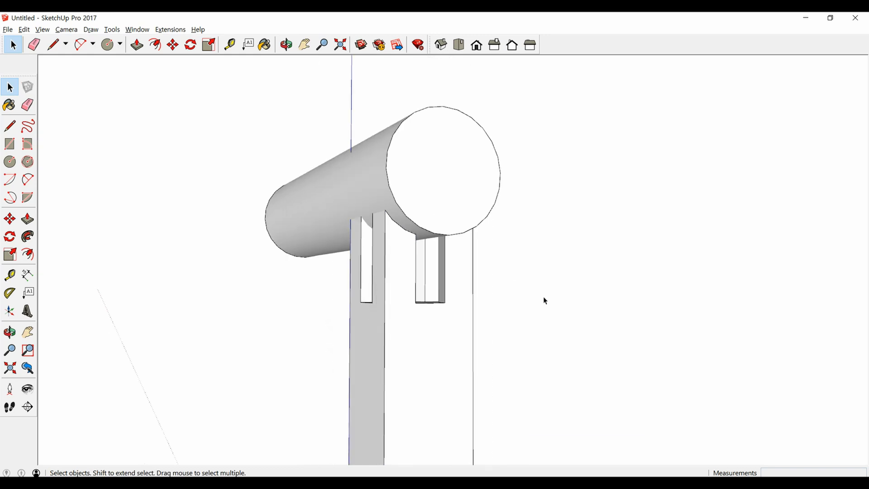
right_click(436, 186)
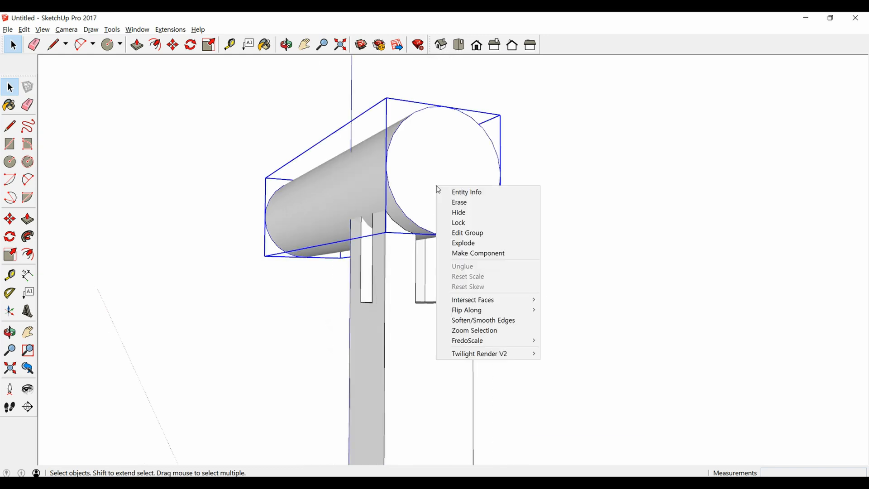
click(459, 214)
middle_drag(446, 219, 423, 294)
scroll(384, 233, up, 2)
- Inside the column group, push the curved segment on the post left of the slot back past the column's far side
double_click(410, 234)
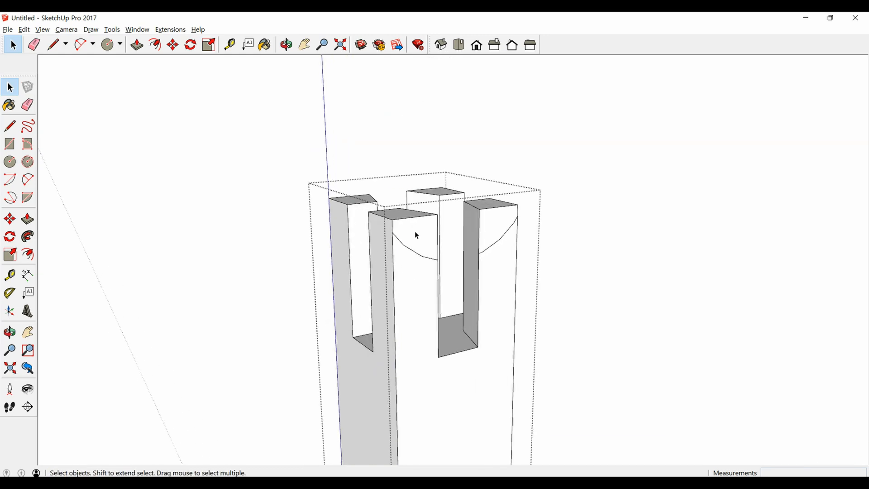
key(p)
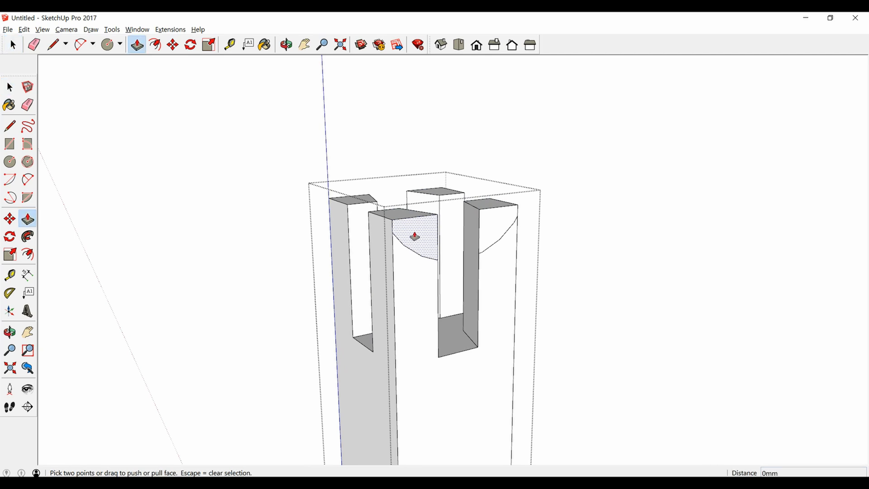
click(415, 236)
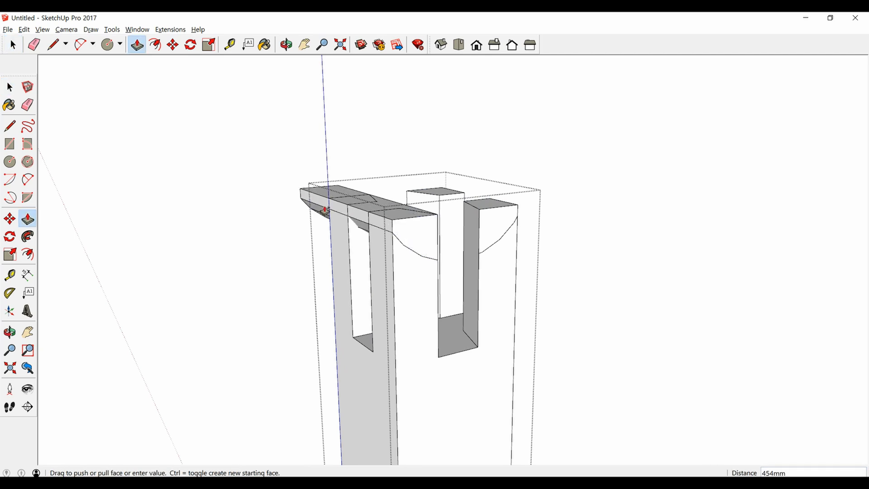
click(304, 202)
key(space)
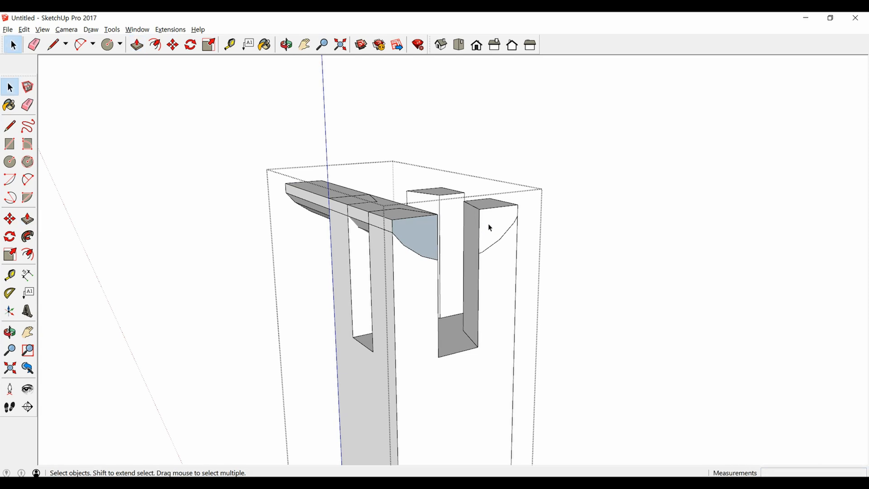
- Push the curved segment on the post right of the slot back to match the first extruded strip
key(p)
click(490, 225)
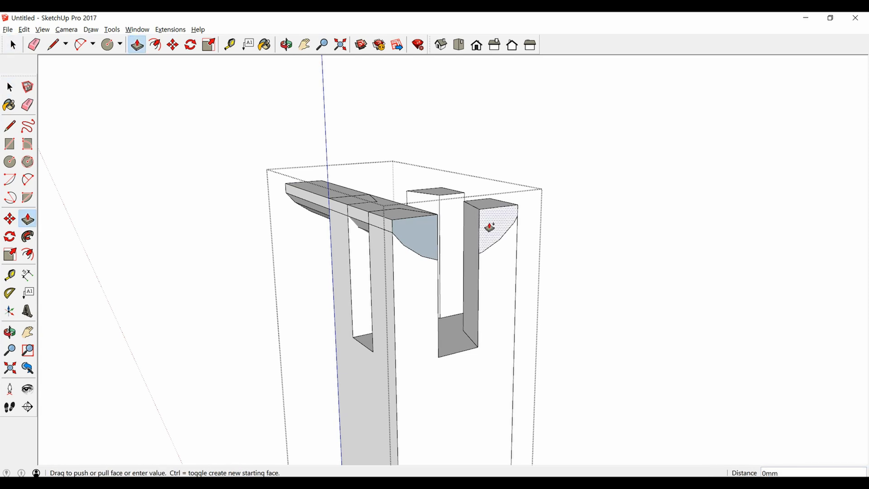
click(288, 188)
middle_drag(288, 189, 492, 262)
key(space)
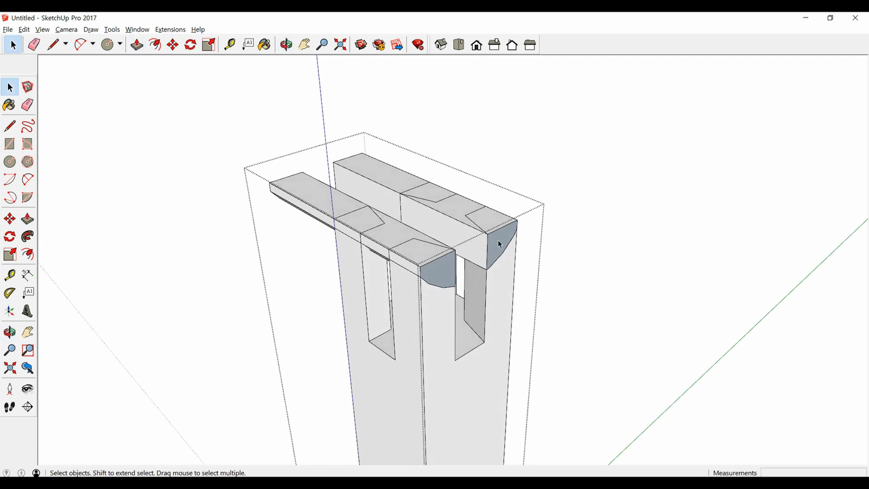
- Select all of the column's connected geometry and intersect its faces with the model
triple_click(498, 244)
right_click(498, 249)
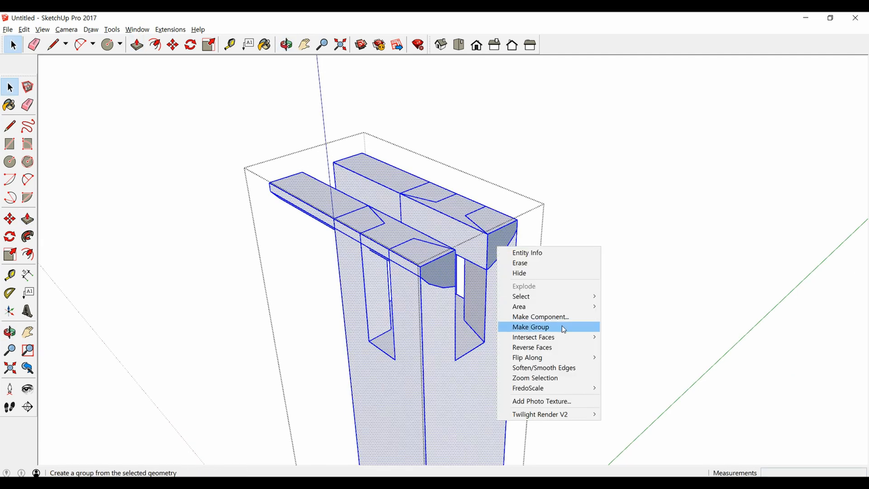
mouse_move(541, 341)
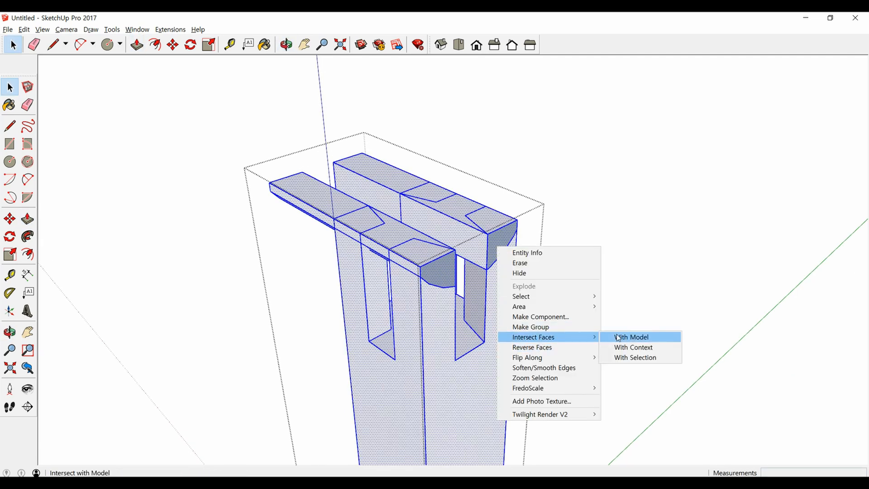
click(630, 337)
- Erase the excess of one extruded strip between and beyond the column's posts
middle_drag(508, 271, 407, 311)
mouse_move(297, 198)
middle_down()
mouse_move(468, 363)
mouse_move(466, 274)
mouse_move(457, 305)
mouse_move(496, 369)
mouse_move(471, 314)
middle_up()
key(e)
click(465, 302)
click(467, 298)
drag(466, 282, 457, 265)
click(456, 256)
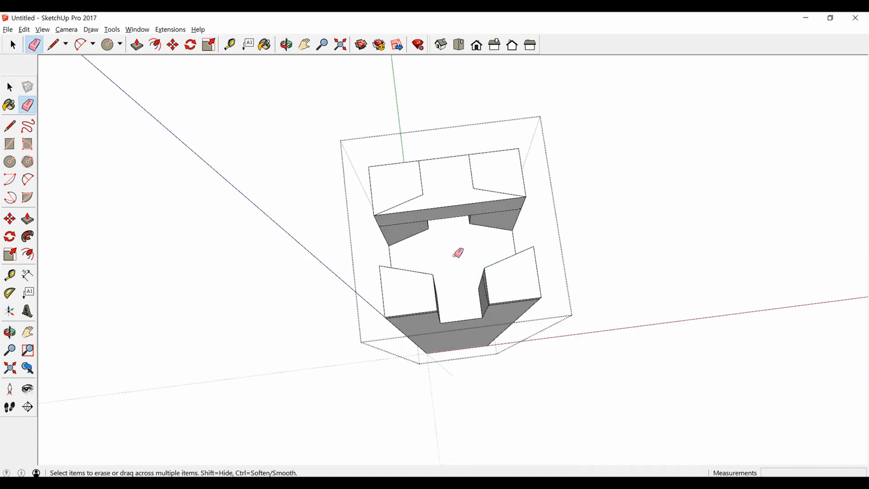
- Erase the excess of the remaining extruded strip between and beyond its two posts
mouse_move(456, 256)
middle_down()
mouse_move(442, 151)
mouse_move(445, 178)
middle_up()
click(451, 223)
click(448, 208)
click(451, 221)
drag(444, 177, 445, 136)
middle_drag(497, 190, 431, 194)
middle_drag(556, 239, 512, 162)
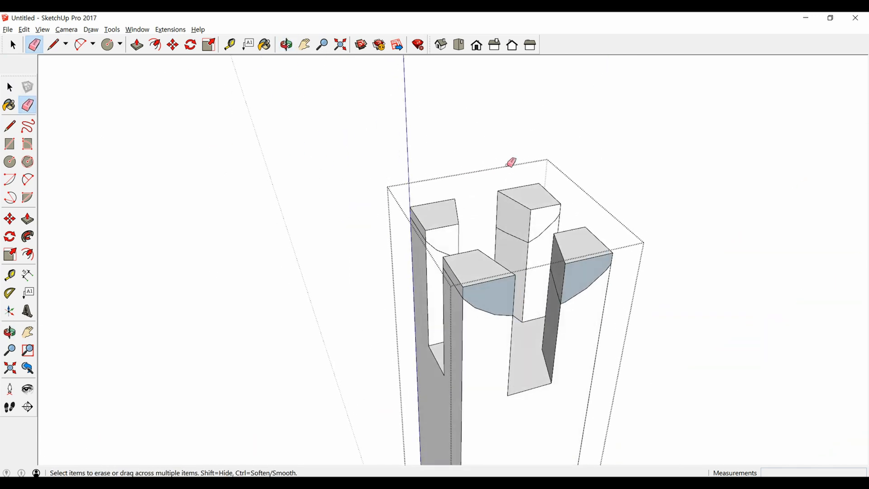
- Erase the edges above the purlin curve on the front right post to uncover its curved seat
click(575, 257)
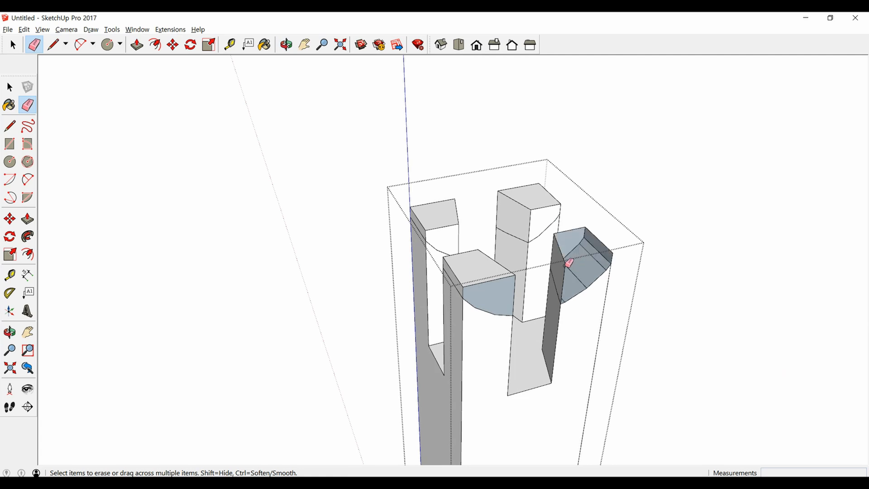
middle_drag(562, 234, 629, 256)
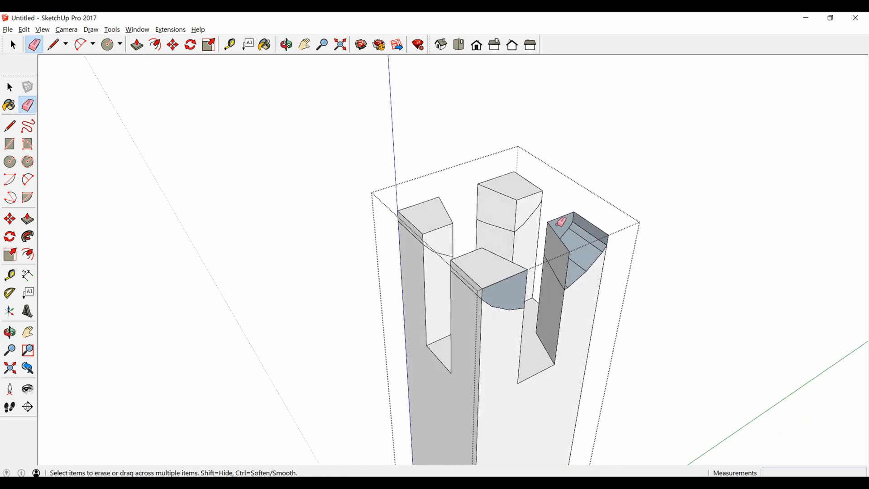
drag(558, 226, 549, 225)
middle_drag(563, 221, 544, 229)
- Erase the edges above the purlin curve on the rear right post to uncover its curved seat
scroll(613, 249, up, 5)
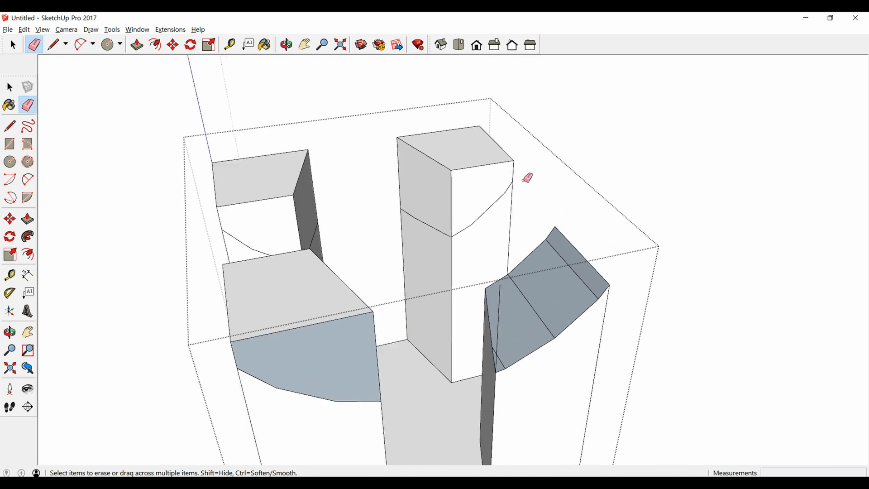
drag(523, 166, 477, 120)
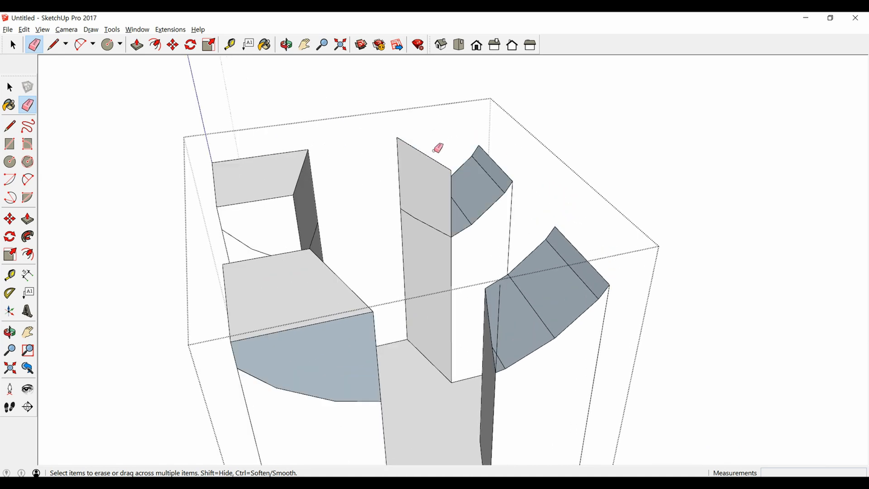
drag(438, 145, 401, 142)
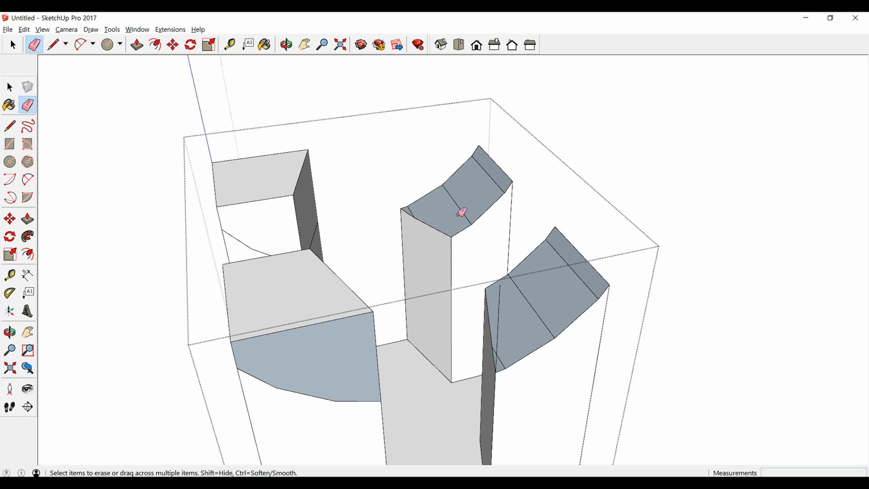
scroll(460, 210, down, 3)
- Erase the edges and faces above the purlin curve on the rear left post
middle_drag(499, 194, 428, 194)
scroll(356, 215, up, 5)
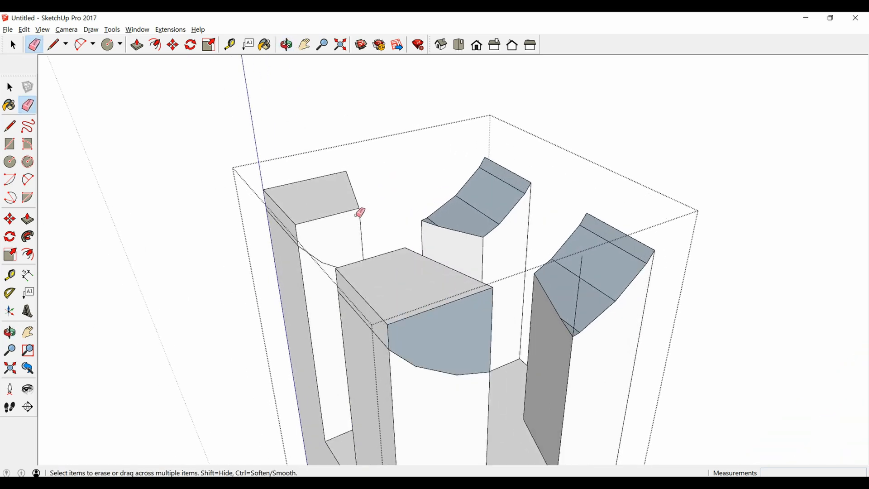
click(307, 222)
click(291, 224)
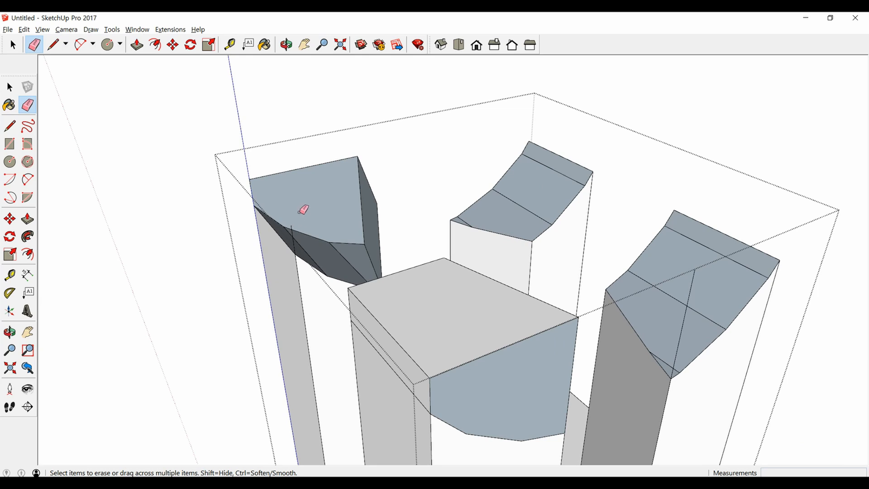
middle_drag(303, 208, 293, 224)
click(377, 217)
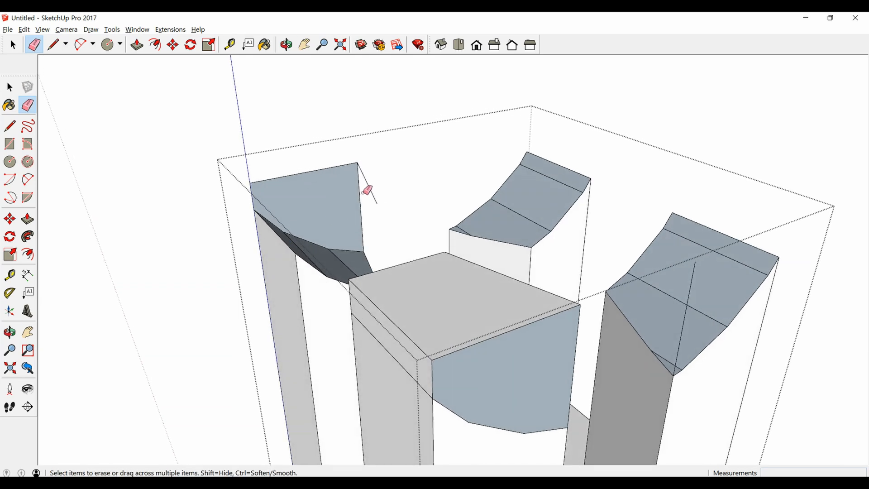
click(365, 178)
click(360, 172)
drag(354, 165, 290, 177)
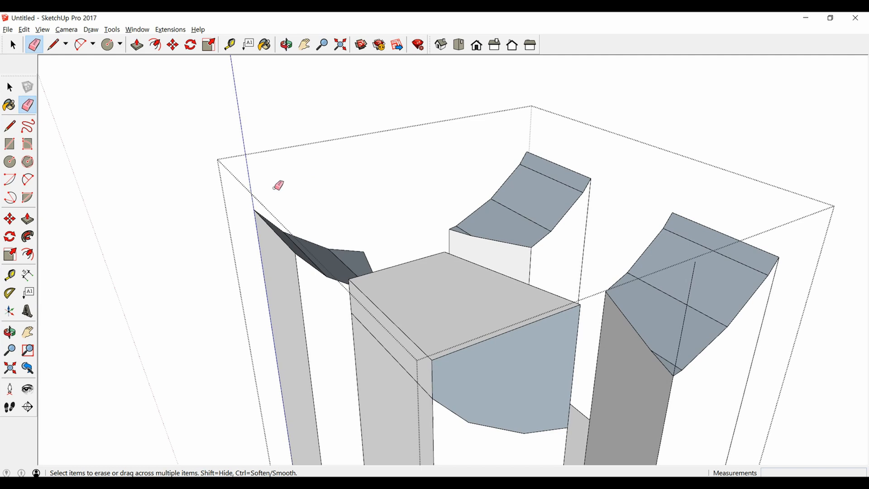
- Erase the edges and faces above the purlin curve on the front left post to uncover its curved seat
scroll(299, 179, down, 5)
scroll(384, 227, up, 3)
middle_drag(388, 226, 446, 265)
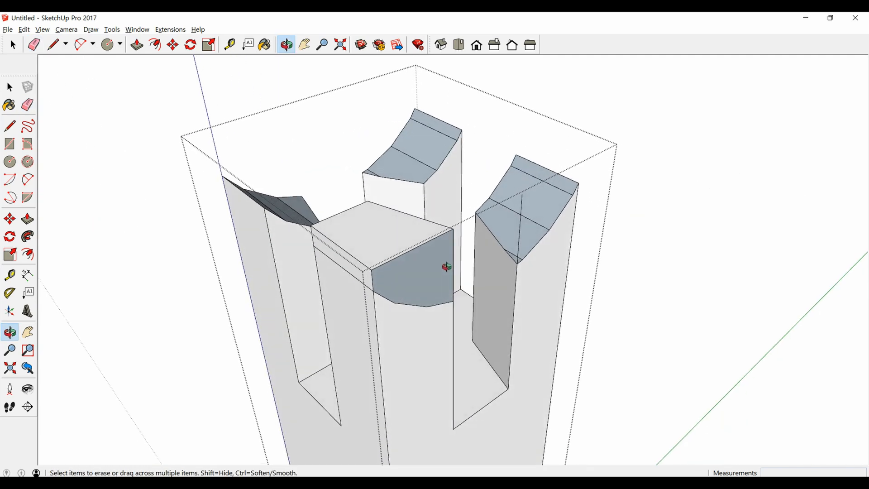
click(452, 230)
click(453, 230)
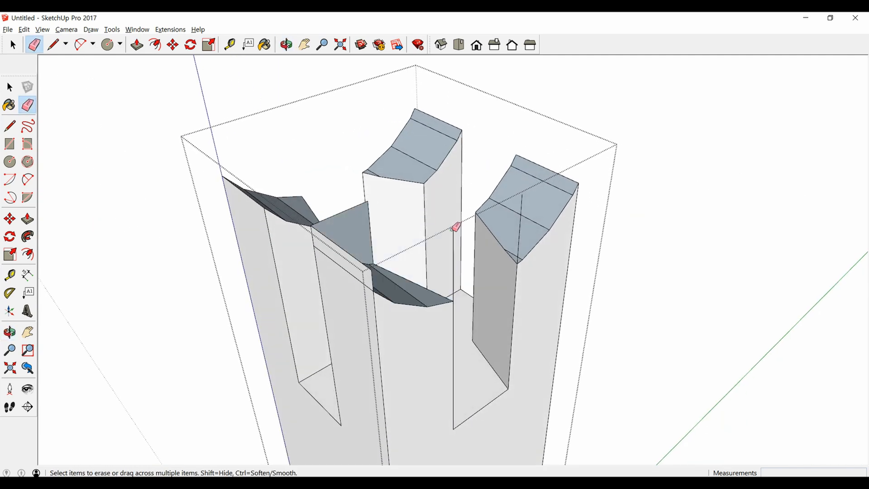
click(454, 234)
mouse_move(407, 271)
middle_down()
mouse_move(397, 278)
mouse_move(388, 219)
mouse_move(376, 242)
middle_up()
click(369, 211)
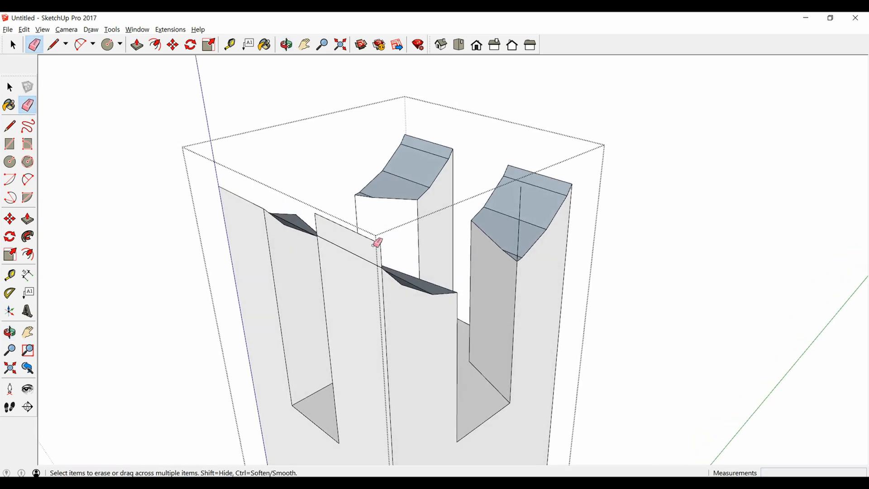
click(384, 245)
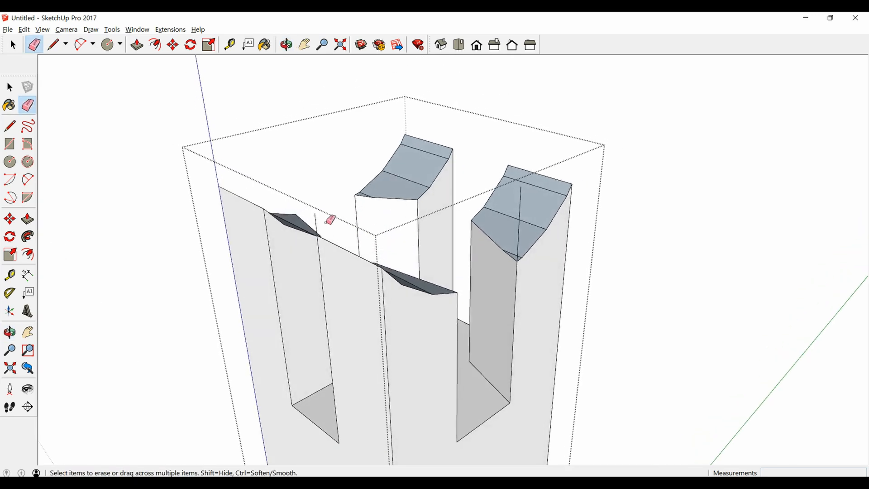
- Smooth the facet edges on the curved seats of three posts, leaving the front right post
scroll(435, 234, down, 3)
mouse_move(435, 234)
middle_down()
mouse_move(410, 285)
mouse_move(281, 363)
middle_up()
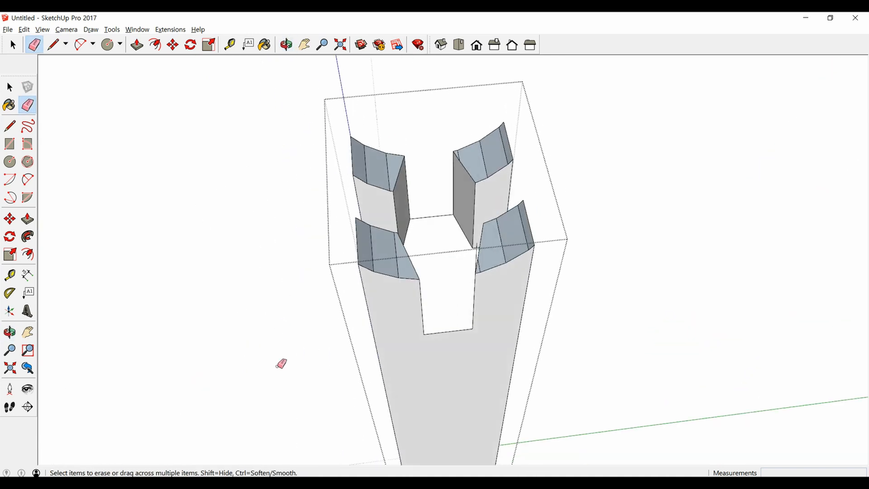
mouse_move(386, 285)
middle_down()
mouse_move(388, 311)
mouse_move(390, 287)
middle_up()
scroll(391, 286, up, 2)
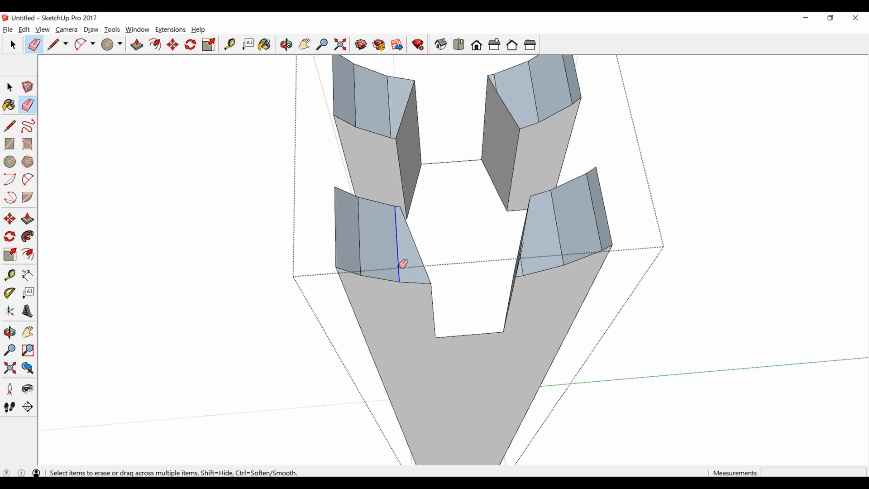
ctrl+click(399, 266)
ctrl+click(359, 246)
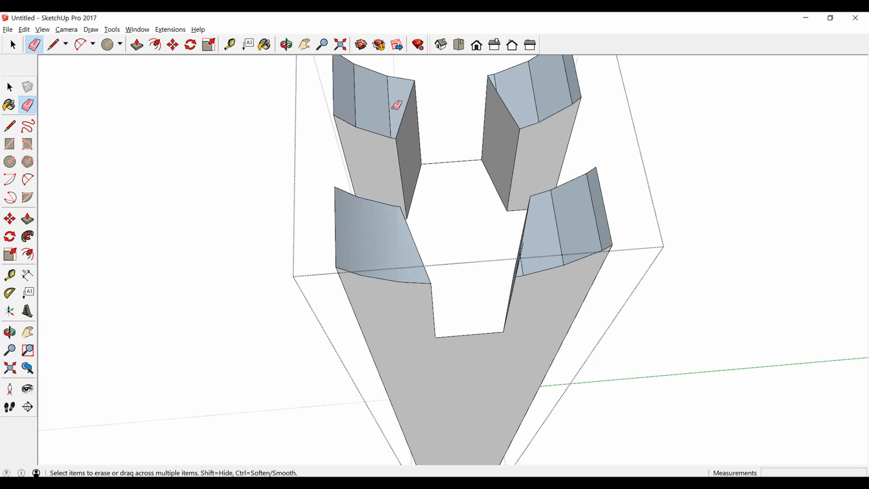
ctrl+click(388, 109)
ctrl+click(356, 96)
ctrl+click(534, 88)
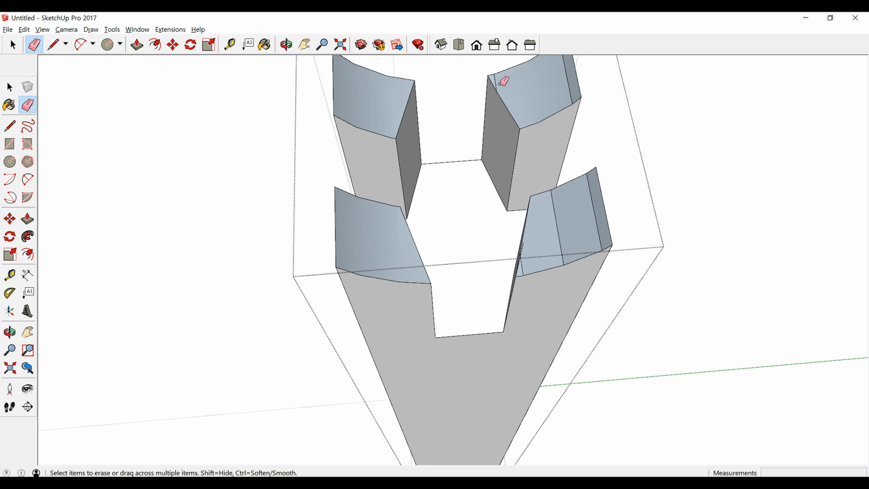
ctrl+click(570, 84)
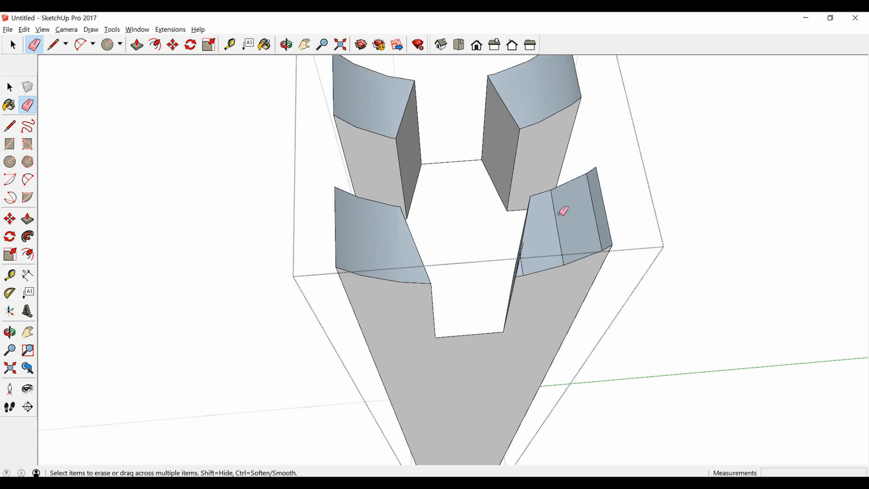
- Erase the stray line by the front right post's seat and smooth that seat's facet edges
mouse_move(565, 224)
middle_down()
mouse_move(559, 252)
mouse_move(548, 241)
middle_up()
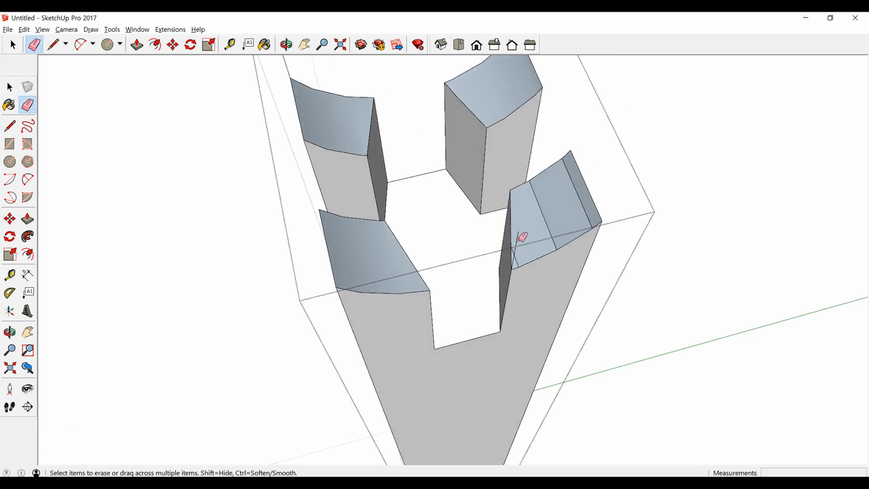
click(518, 242)
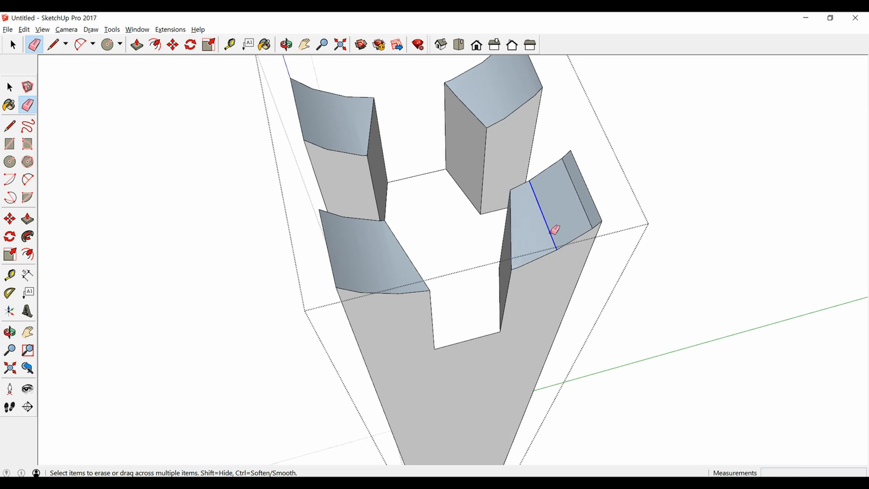
ctrl+click(549, 230)
ctrl+click(584, 198)
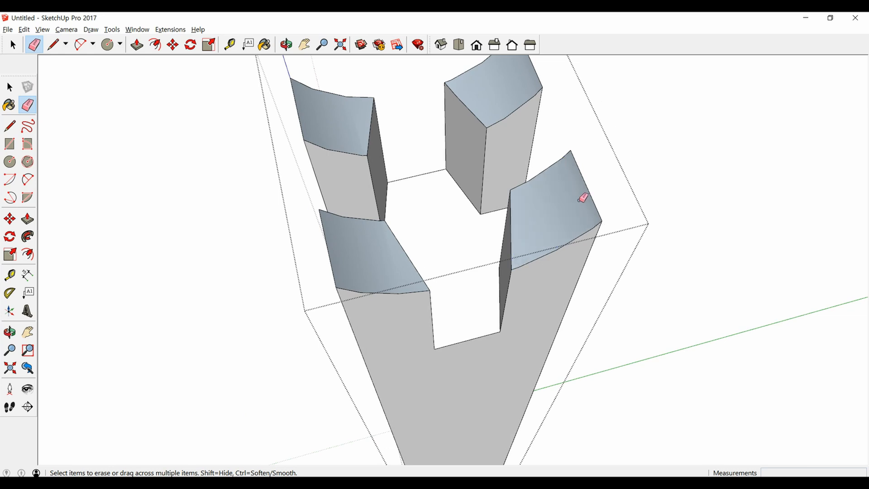
- Reverse the faces of all four curved seats and close the column group
key(space)
click(566, 211)
shift+click(480, 114)
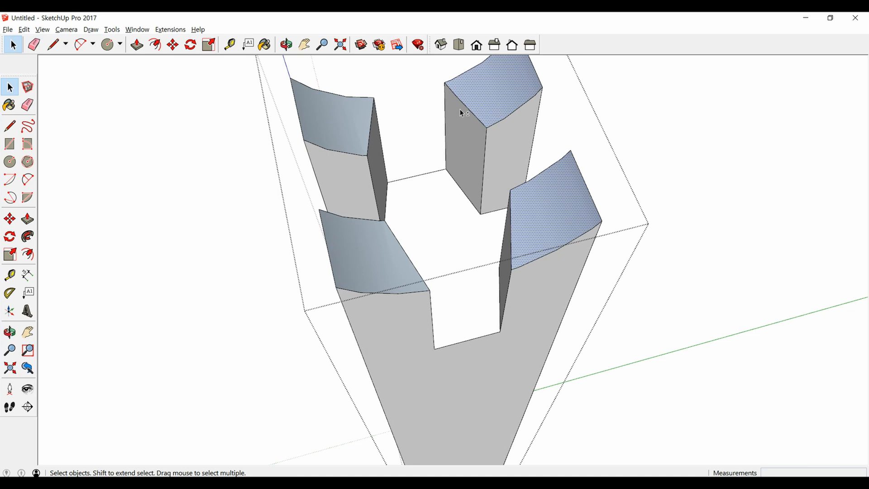
shift+click(329, 131)
shift+click(353, 267)
right_click(361, 274)
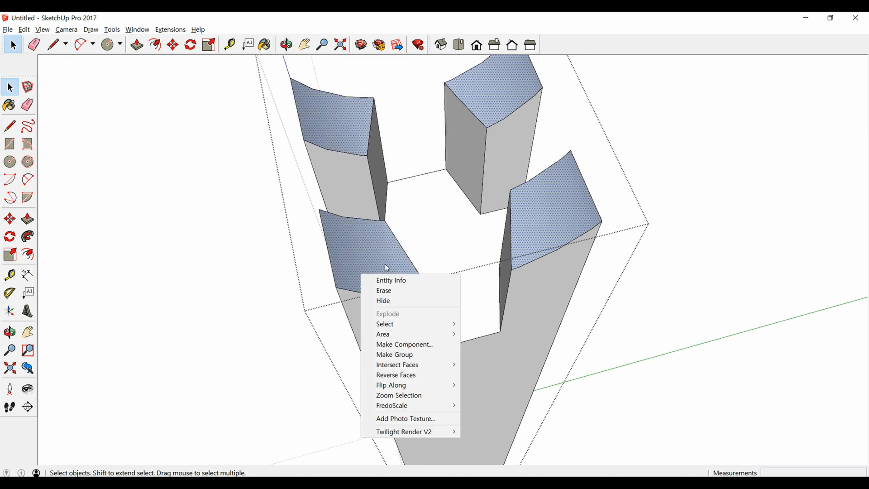
click(397, 375)
scroll(398, 344, down, 5)
click(591, 343)
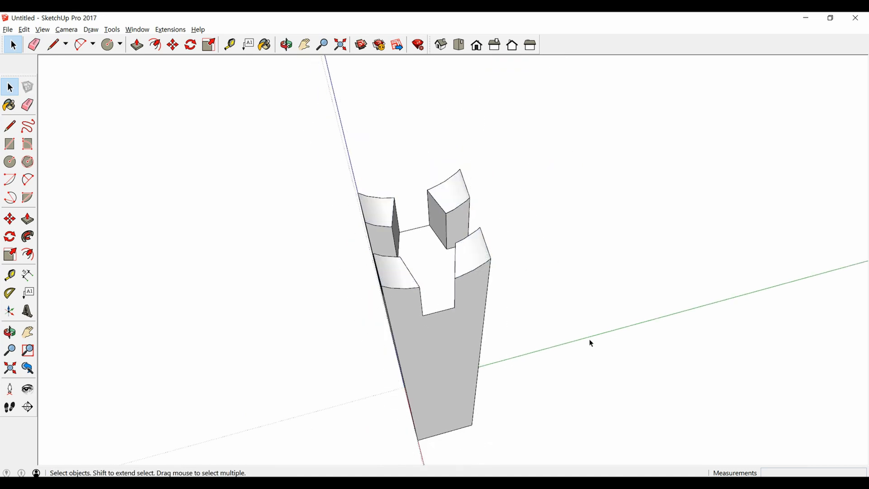
- Draw a 300 x 300 mm square over the slotted upper part of the column side facing along the green axis, starting at its top corner
middle_drag(591, 344, 431, 310)
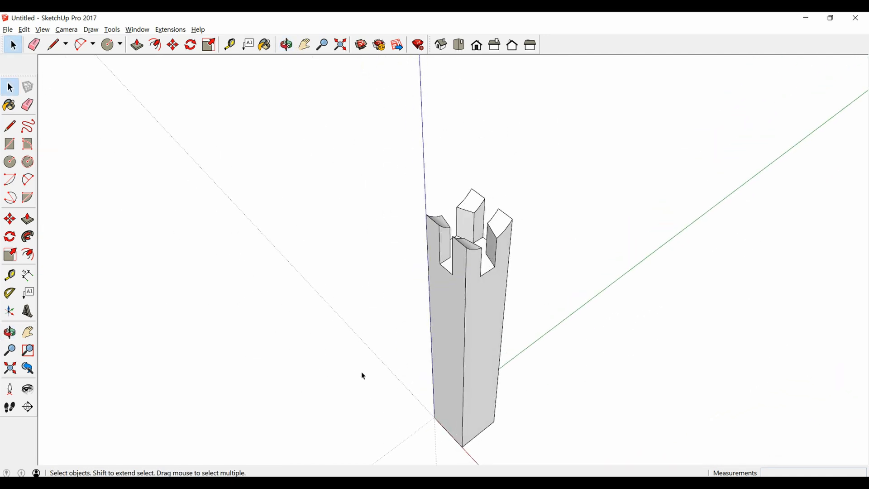
middle_drag(392, 355, 568, 317)
scroll(493, 216, up, 2)
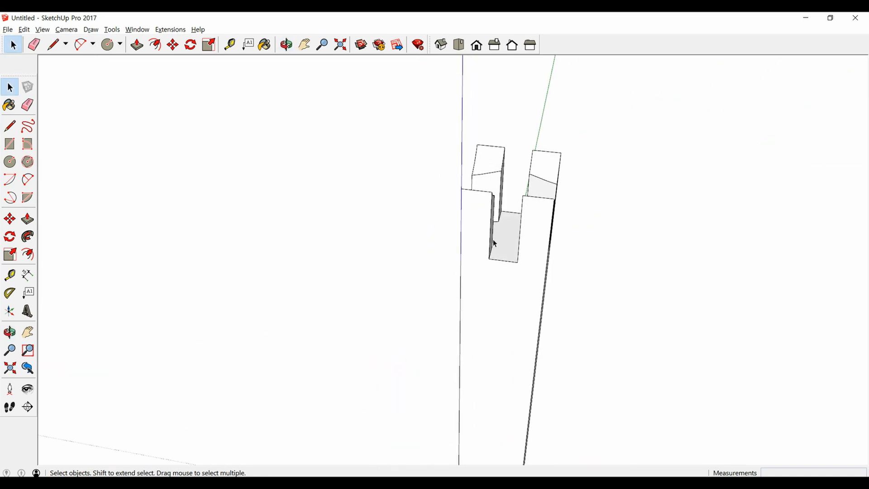
key(r)
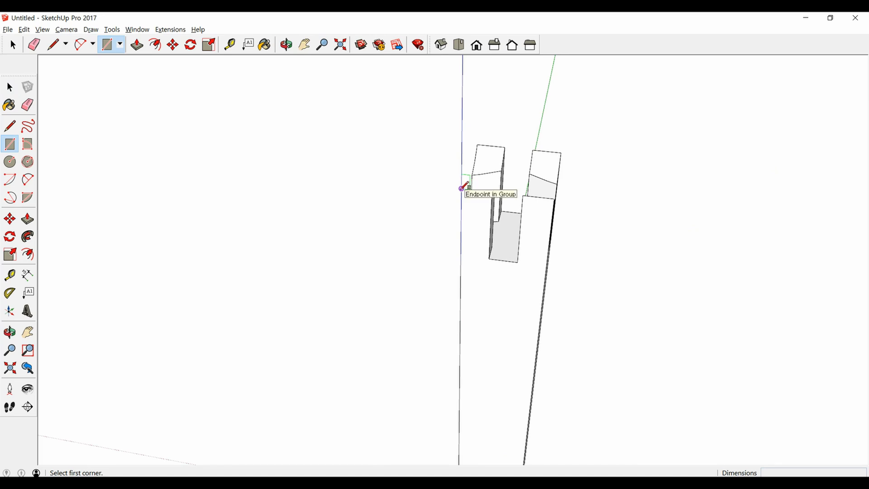
click(462, 188)
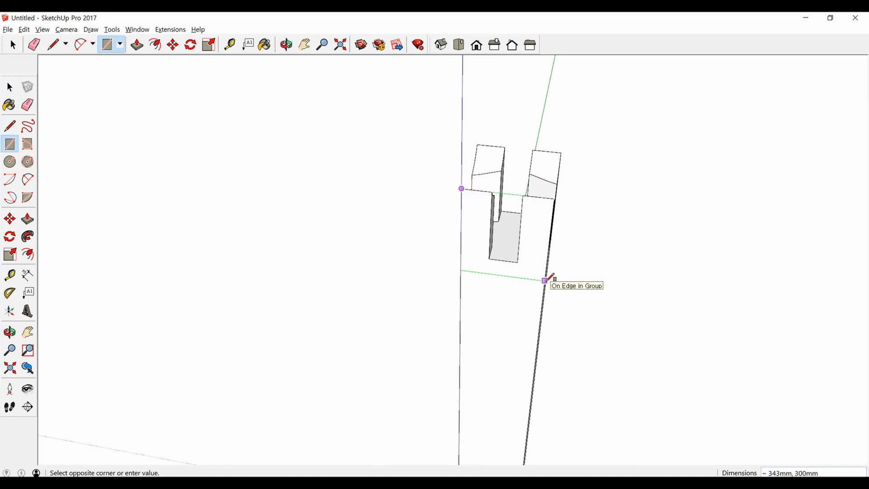
text(300,300)
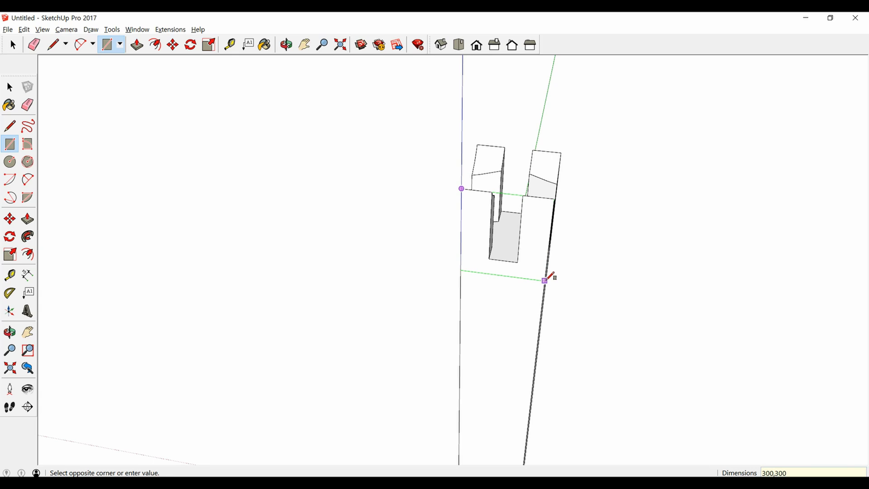
key(Return)
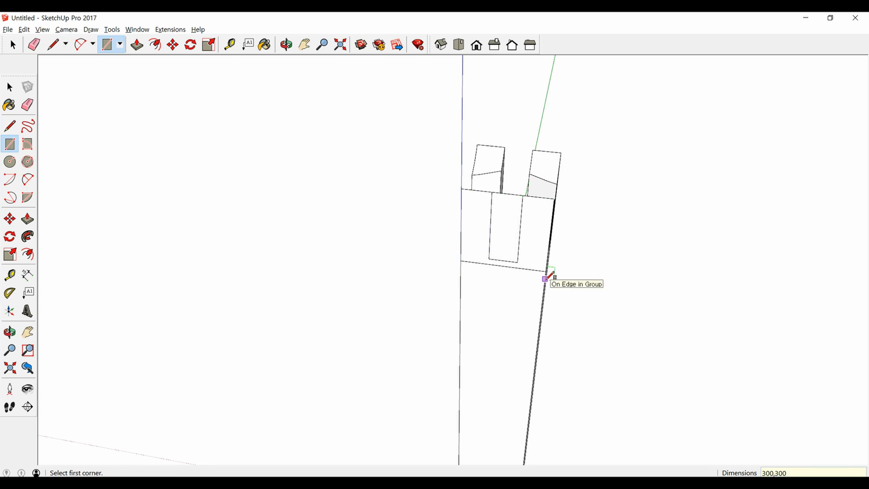
- Extrude the square along the green axis through the column and well beyond its far side
middle_drag(549, 277, 433, 300)
key(space)
click(495, 249)
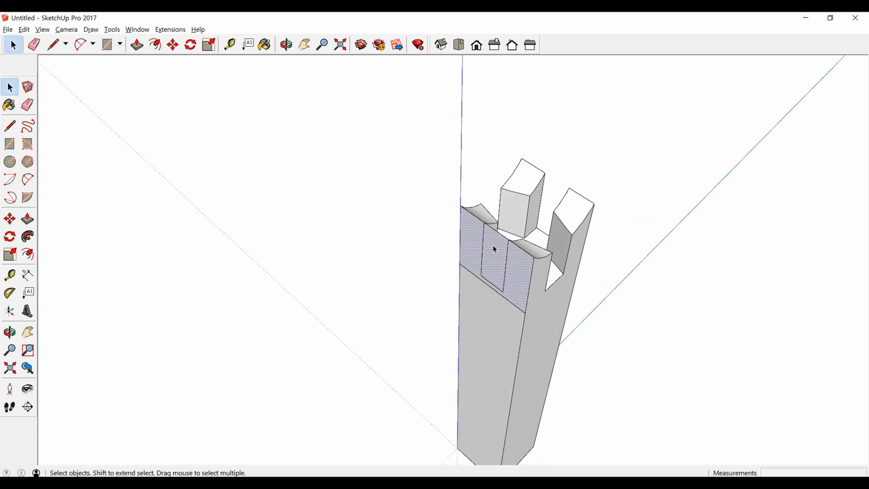
key(p)
click(493, 248)
scroll(702, 183, down, 3)
middle_drag(702, 183, 372, 173)
click(773, 357)
middle_drag(543, 287, 748, 331)
key(space)
scroll(517, 264, up, 4)
middle_drag(515, 268, 428, 264)
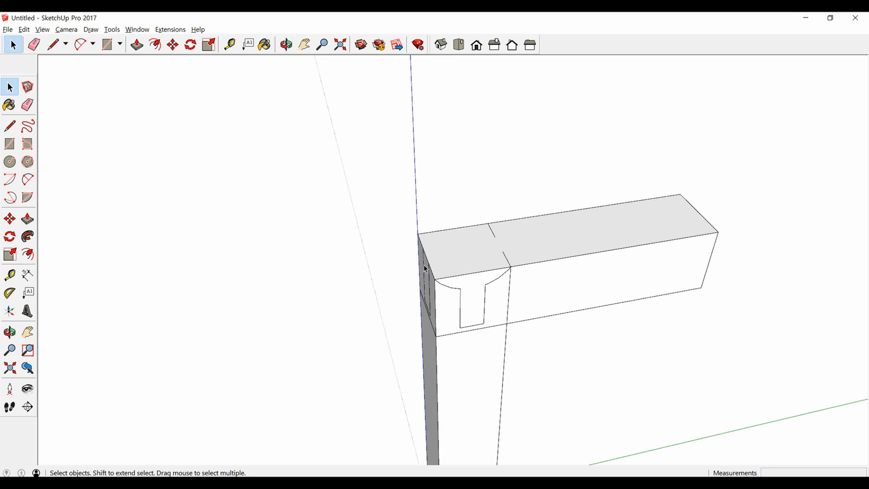
- Raise the top face of the extruded beam by 100 mm
click(558, 244)
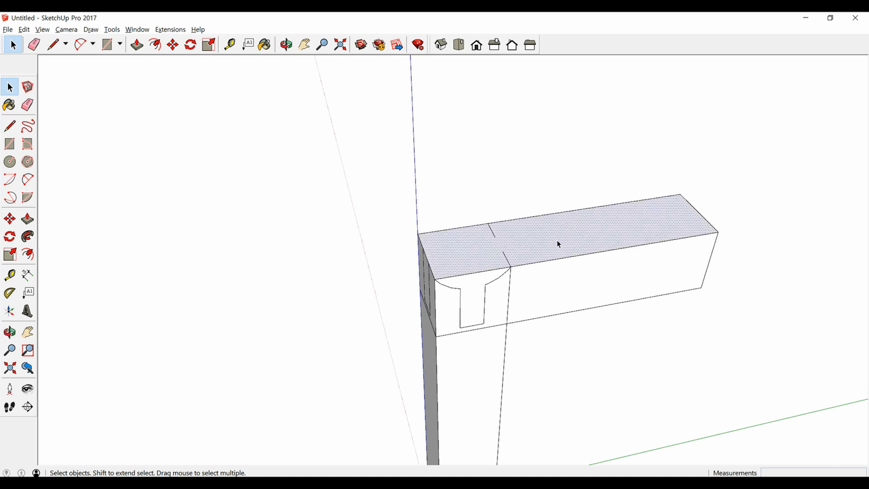
key(p)
drag(558, 244, 558, 231)
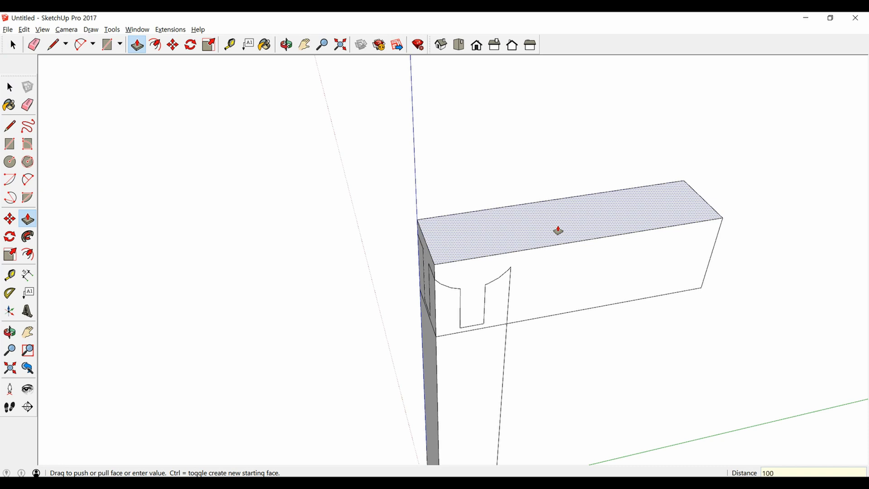
middle_drag(557, 227, 602, 270)
key(space)
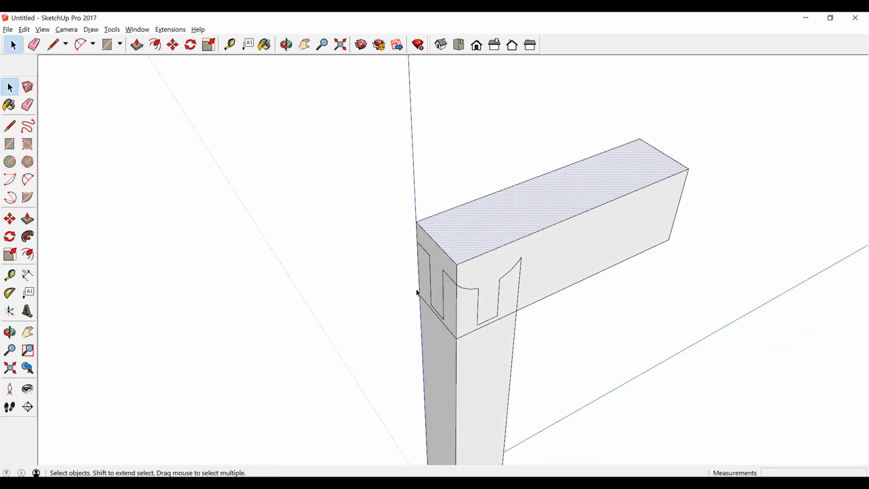
- Extend the beam's near end face 300 mm out past the column
click(443, 261)
key(p)
drag(443, 261, 384, 281)
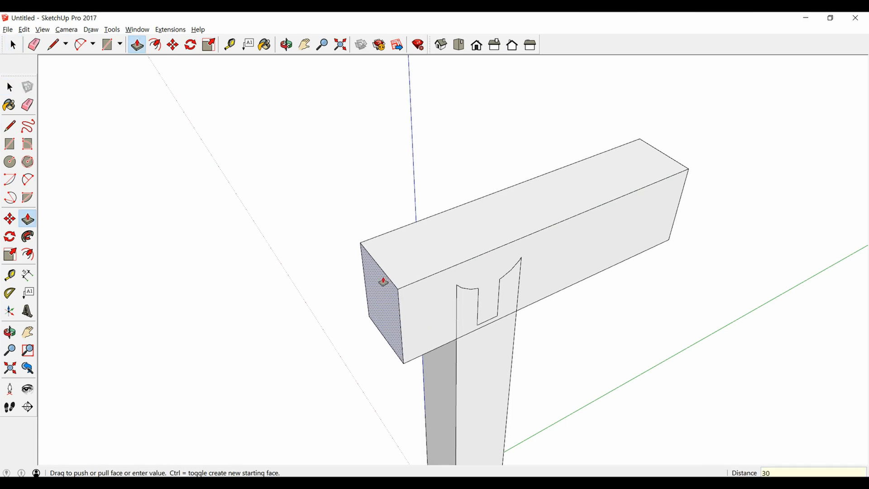
key(Return)
middle_drag(491, 283, 678, 328)
key(space)
middle_drag(453, 332, 457, 362)
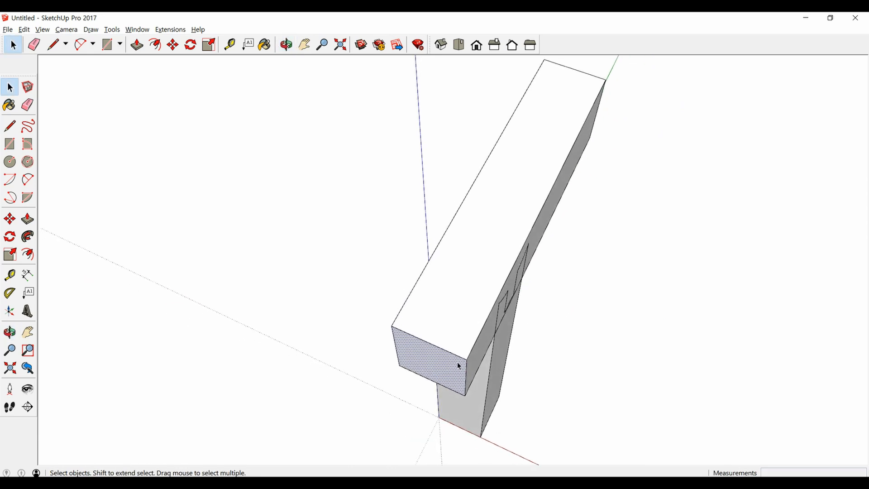
- Place a lengthwise guide on the beam's top face, 150 mm from its long edge
key(t)
click(484, 326)
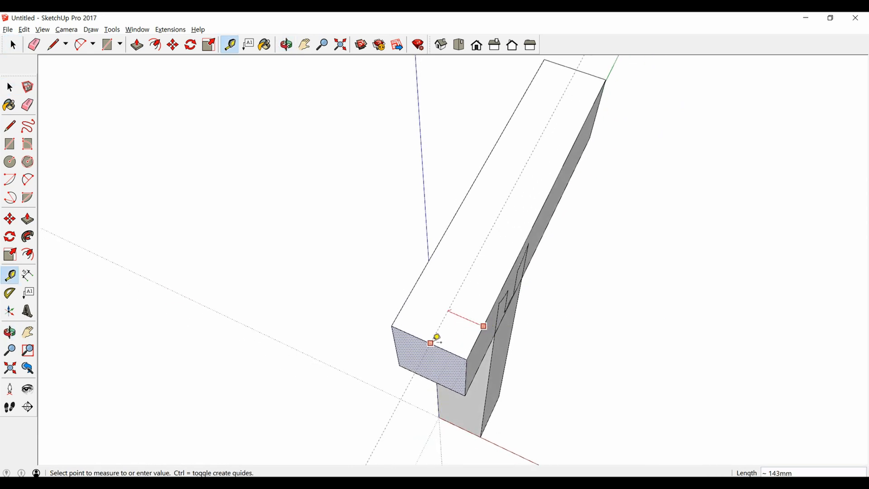
scroll(432, 335, up, 3)
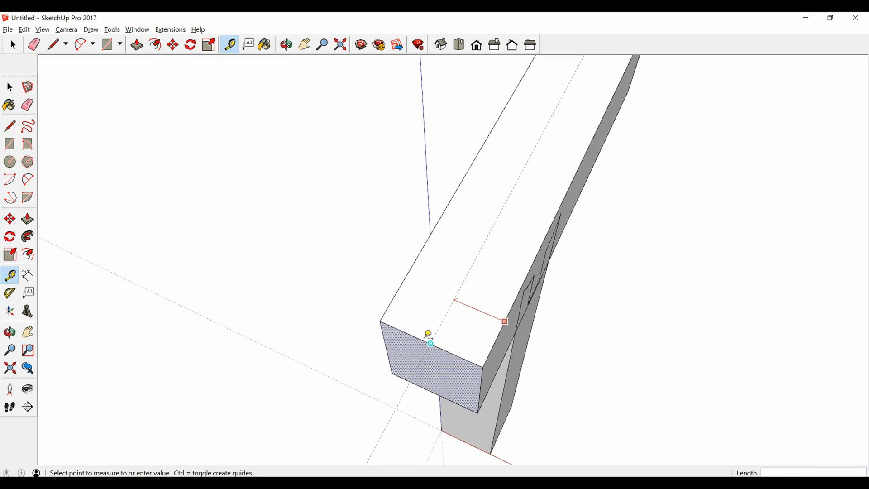
text(150mm)
key(Return)
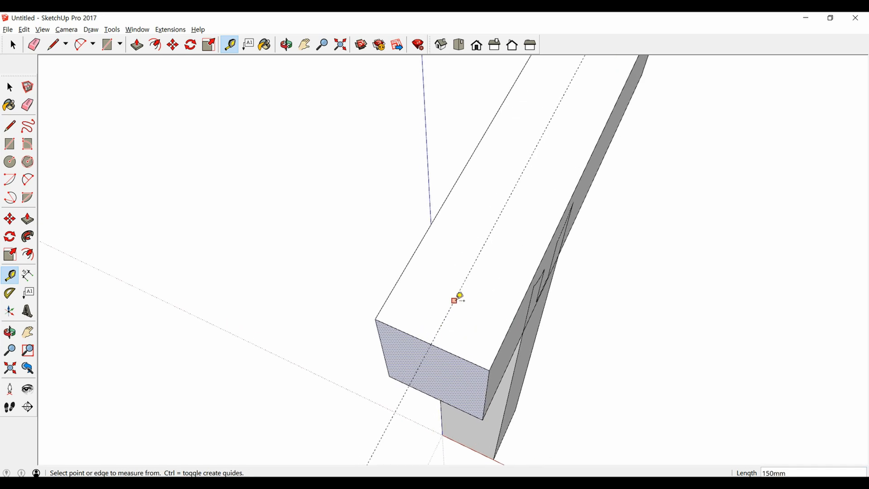
- Add parallel guides 50 mm to each side of the beam's centre guide
click(455, 299)
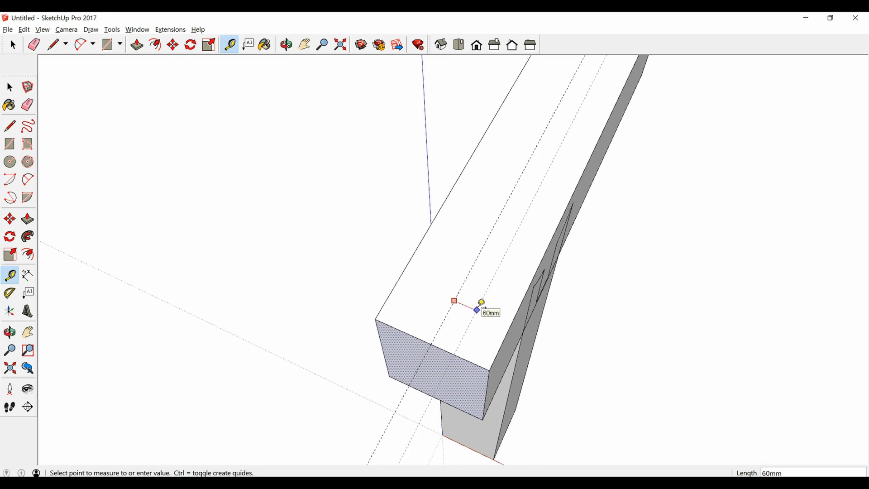
text(50)
key(Return)
click(459, 292)
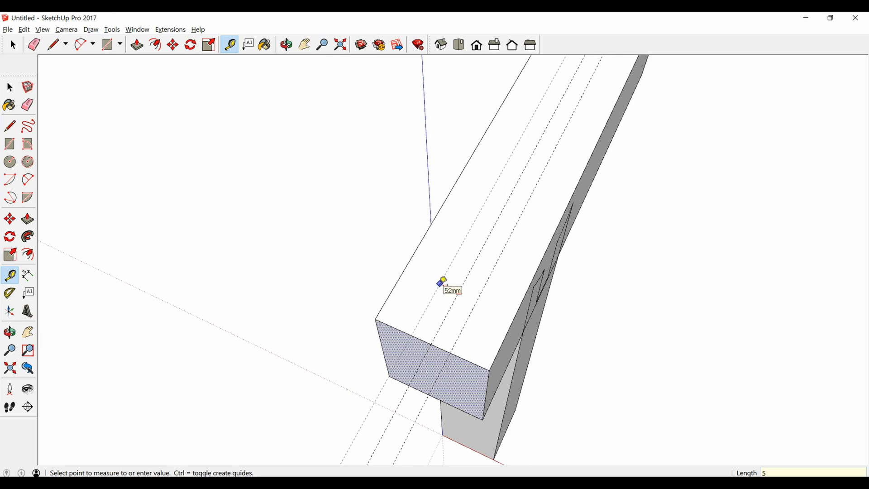
key(Escape)
- Place a guide across the beam's top face 300 mm from its near end, and another 300 mm beyond that guide
middle_drag(447, 285, 345, 332)
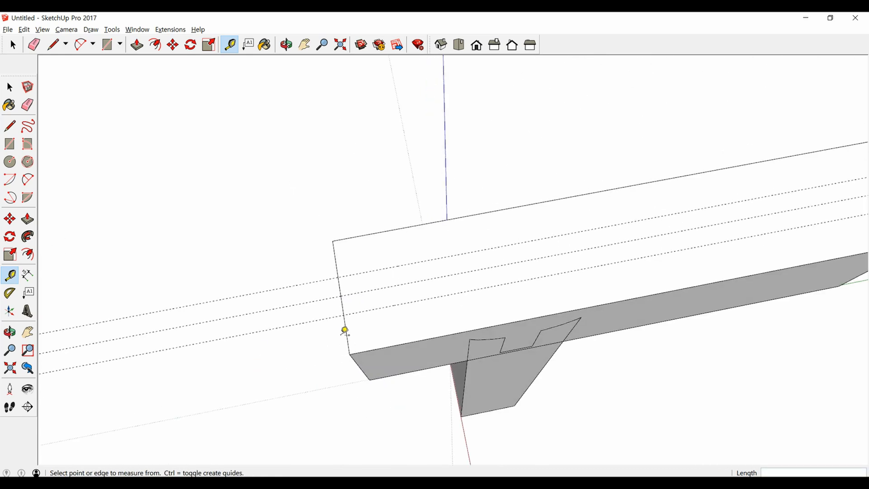
click(348, 332)
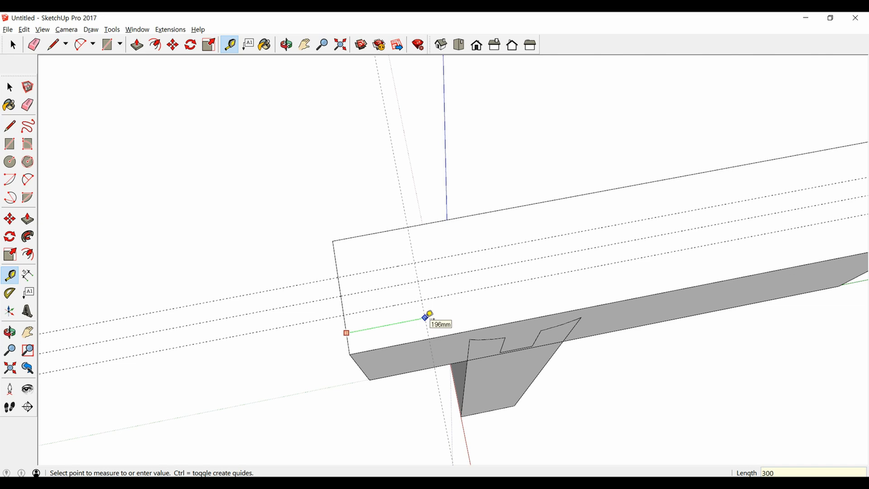
key(Return)
click(468, 316)
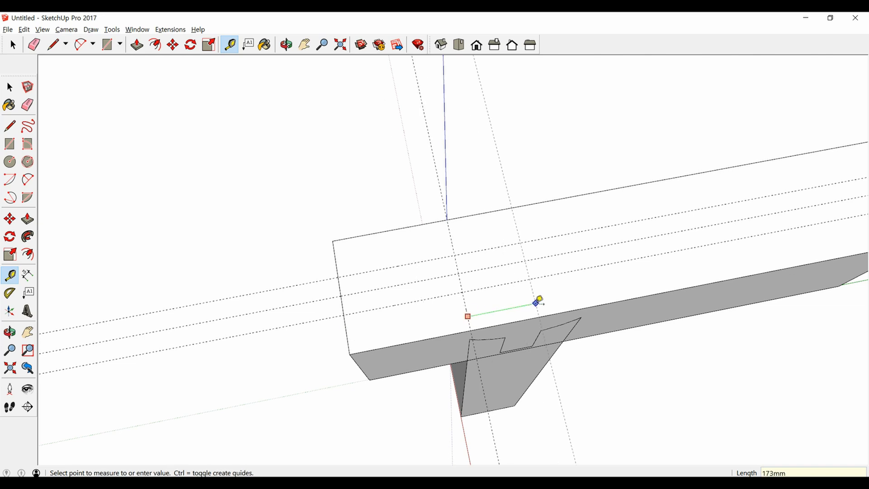
text(3)
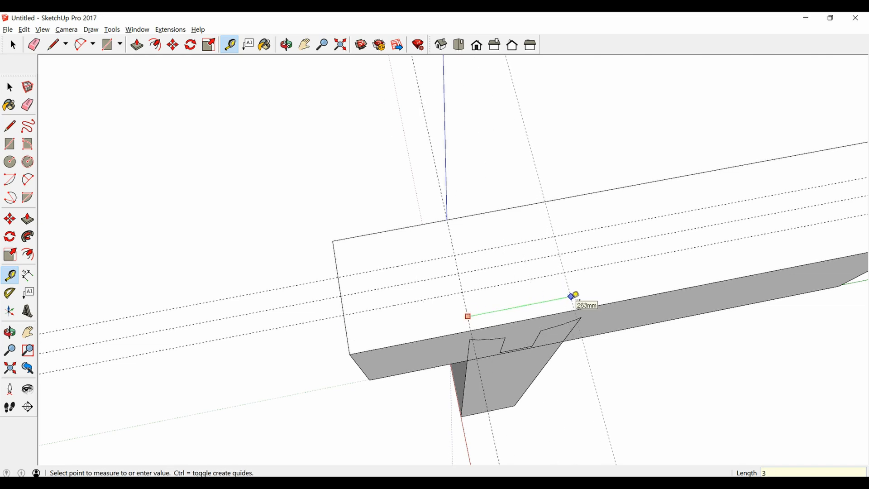
text(00)
key(Return)
- Draw 300 by 100 mm rectangles along both long edges of the beam's top face, between the cross guides and the outer lengthwise guides
middle_drag(588, 318, 528, 305)
key(r)
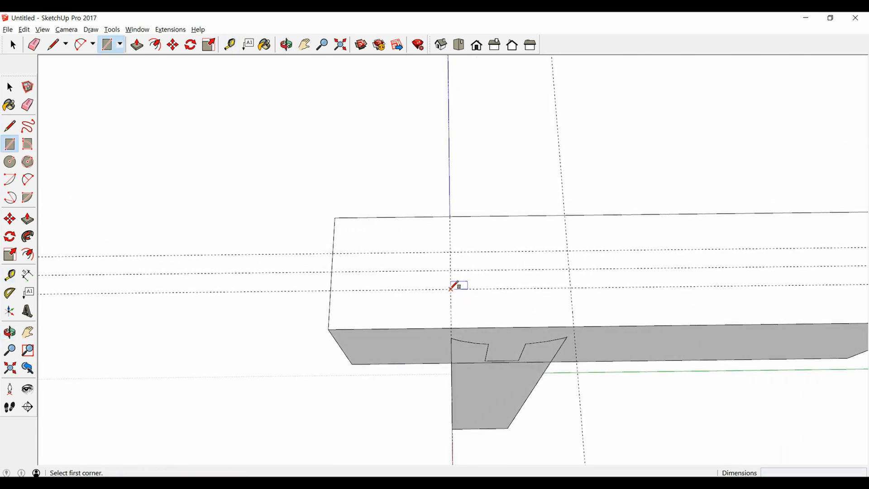
click(451, 289)
click(573, 326)
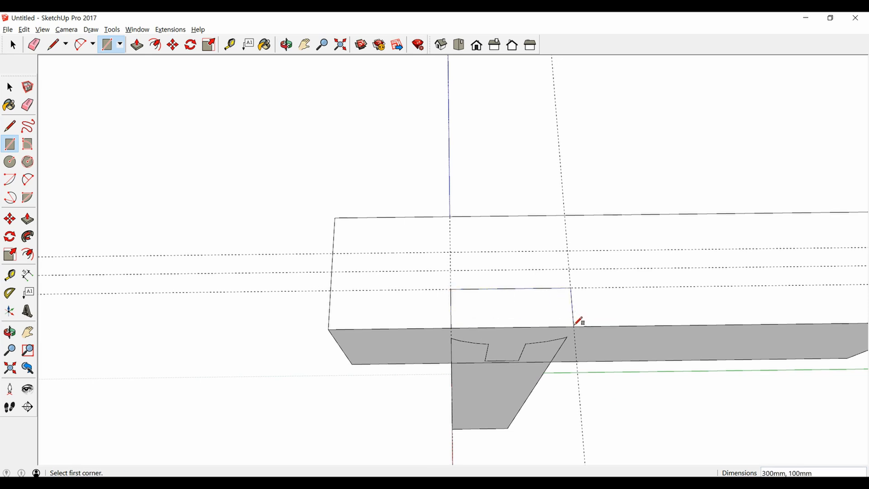
click(568, 250)
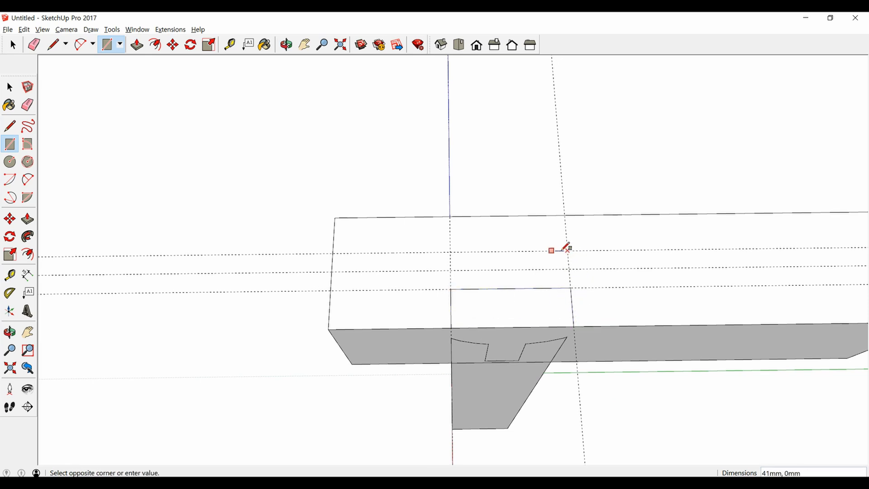
click(450, 216)
- Push both top-face rectangles 400 mm down through the beam to notch its sides at the column
key(space)
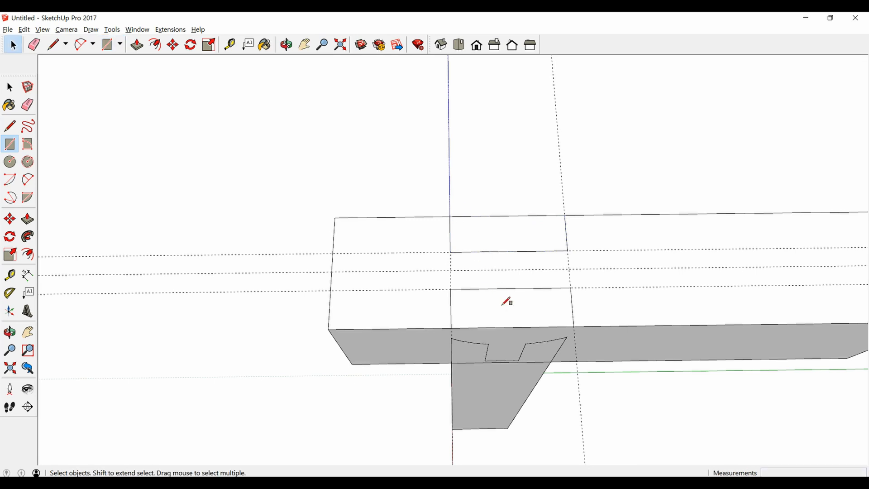
click(508, 316)
middle_drag(510, 320, 495, 234)
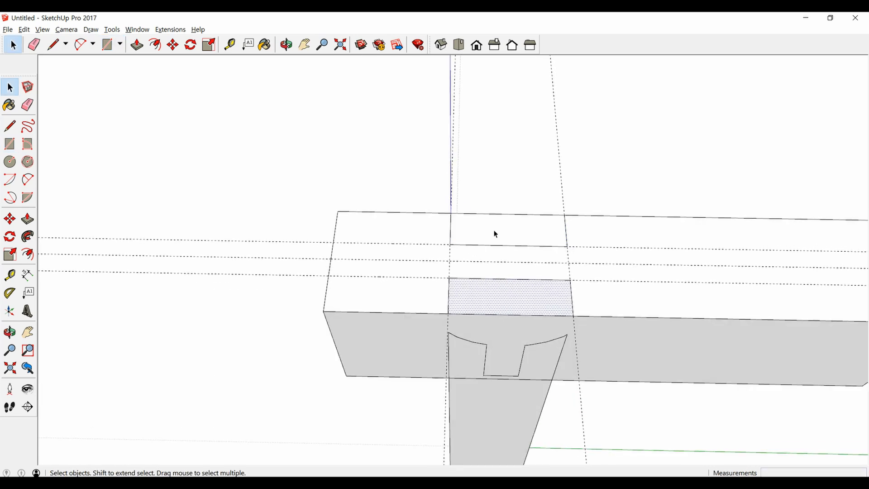
key(p)
click(512, 309)
click(433, 384)
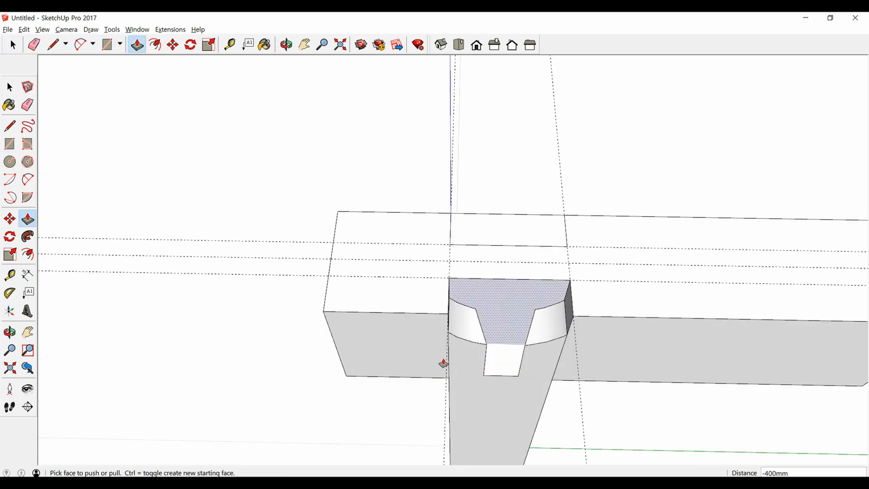
double_click(515, 223)
- Examine the notched beam and how its narrow neck sits in the column's slot
middle_drag(515, 224, 644, 107)
key(space)
middle_drag(618, 301, 435, 333)
key(space)
click(434, 333)
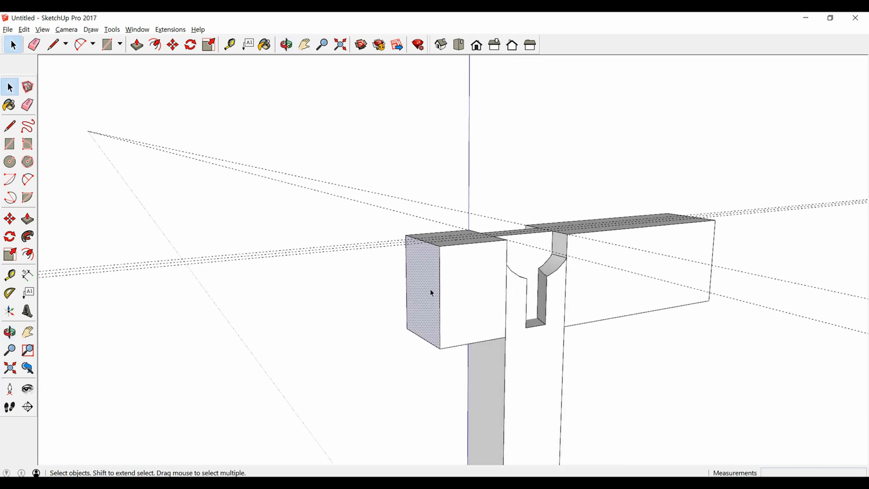
middle_drag(431, 295, 587, 375)
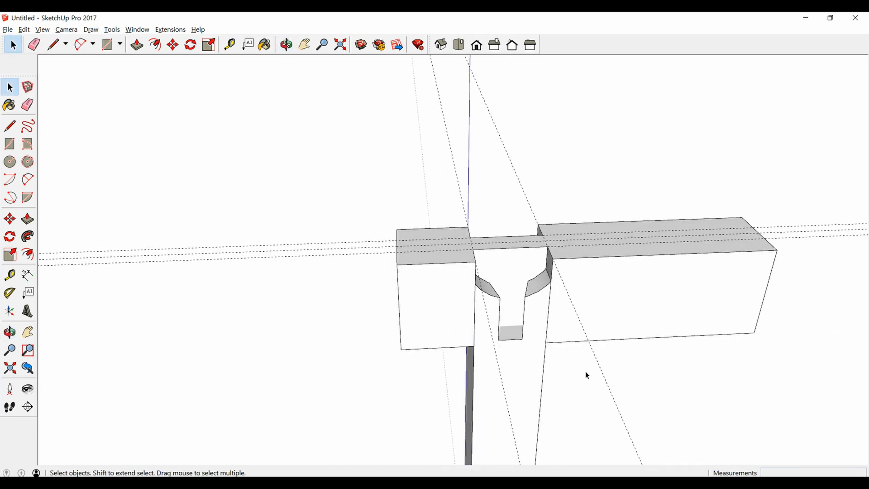
scroll(596, 286, up, 3)
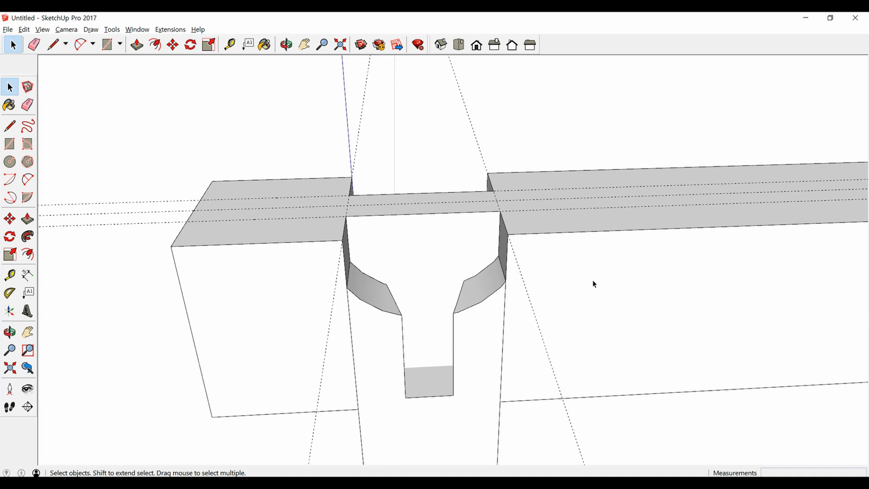
middle_drag(534, 252, 531, 357)
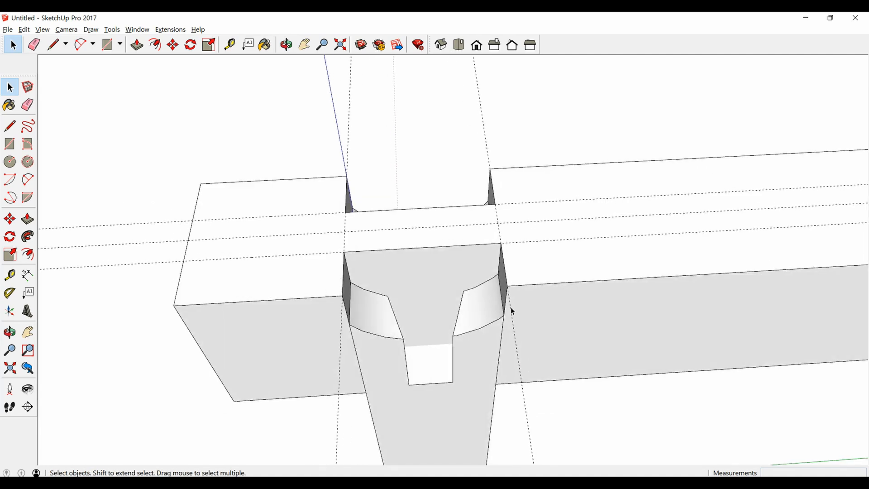
- Draw a 100 mm line across each end of the beam's narrow neck to separate its top face
key(l)
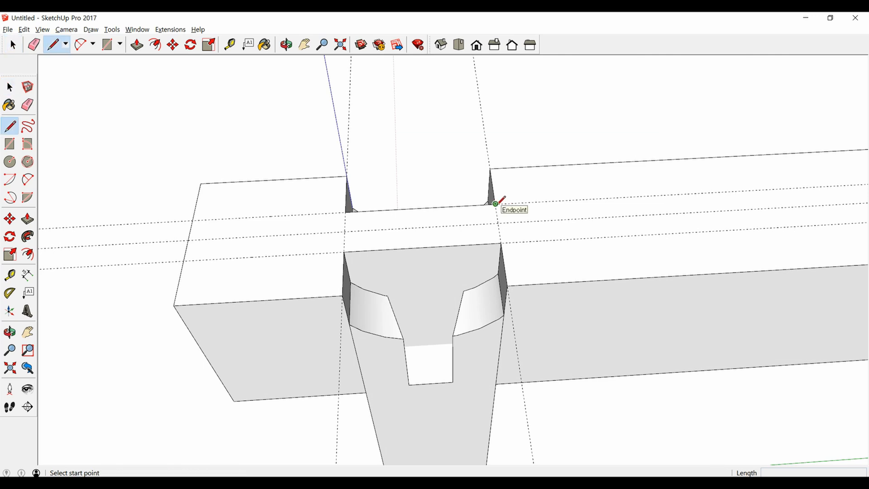
click(495, 204)
click(501, 241)
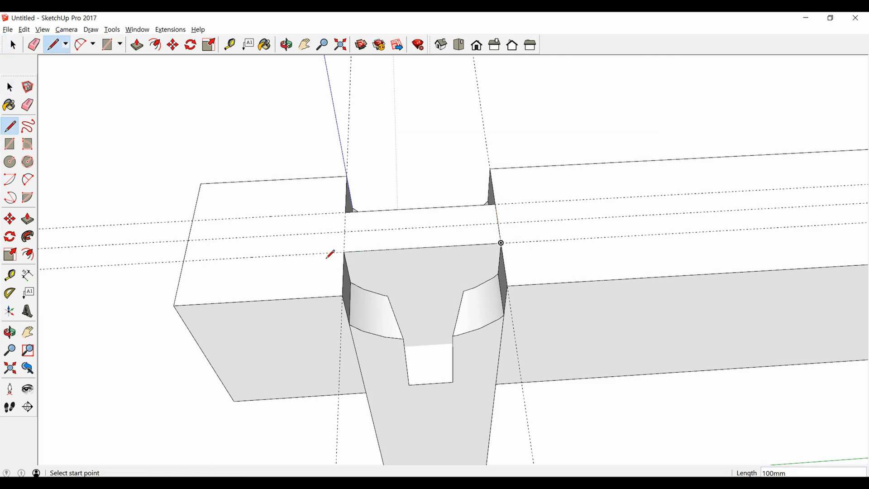
click(343, 212)
click(344, 251)
- Push the neck's top face down to the upper ends of the column's curved purlin seats
key(space)
click(425, 243)
key(p)
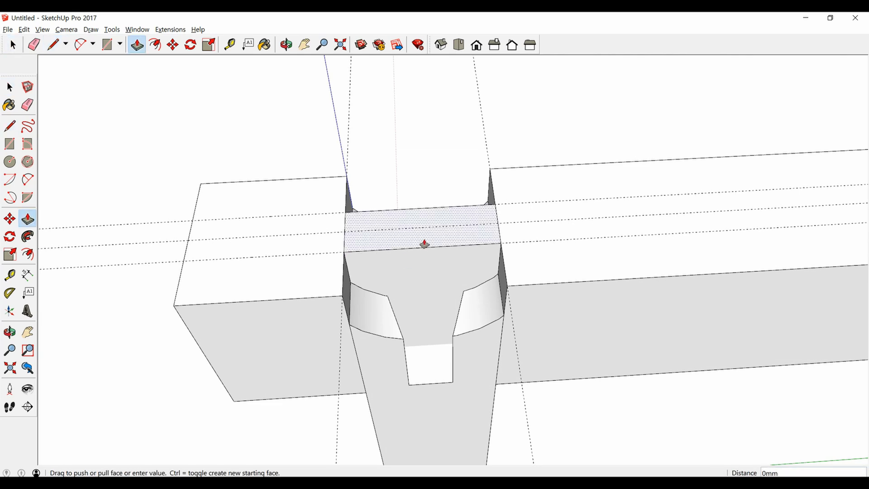
click(425, 245)
middle_drag(454, 298, 367, 283)
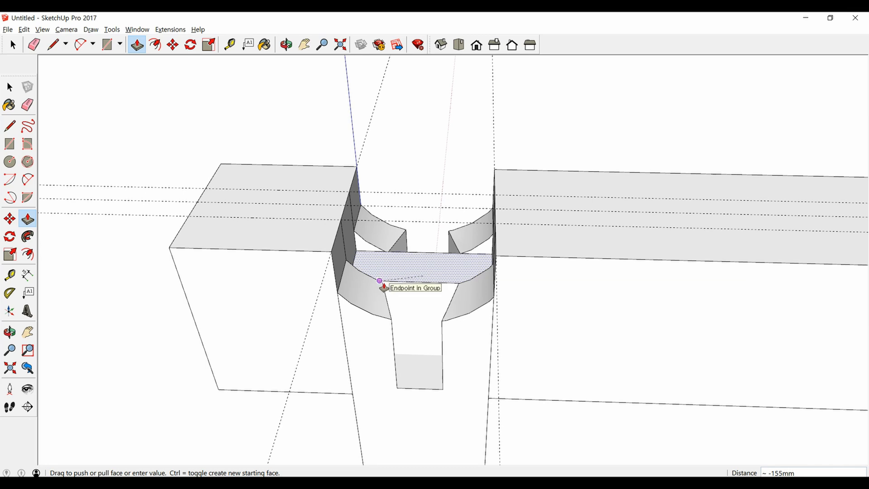
click(347, 261)
- Erase the lengthwise guides and the leftover vertical edges on the beam faces at both ends of the neck
middle_drag(347, 260, 382, 227)
key(e)
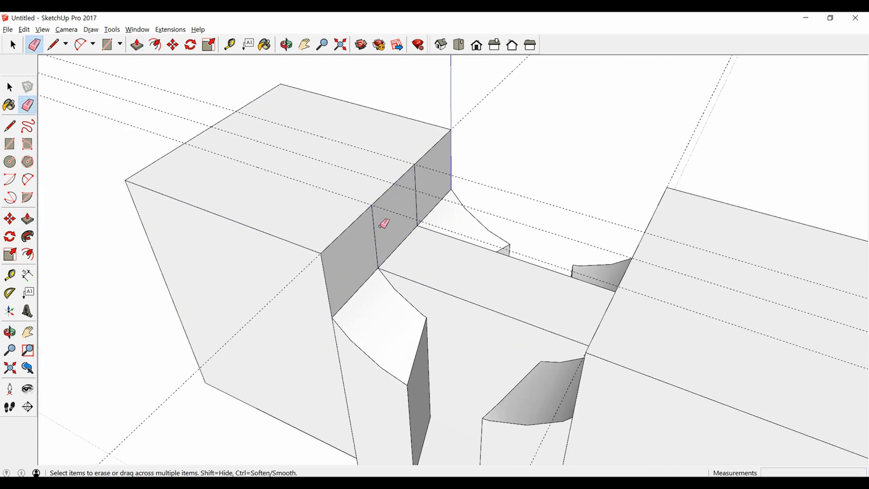
click(376, 230)
mouse_move(540, 198)
middle_down()
mouse_move(535, 280)
mouse_move(457, 261)
middle_up()
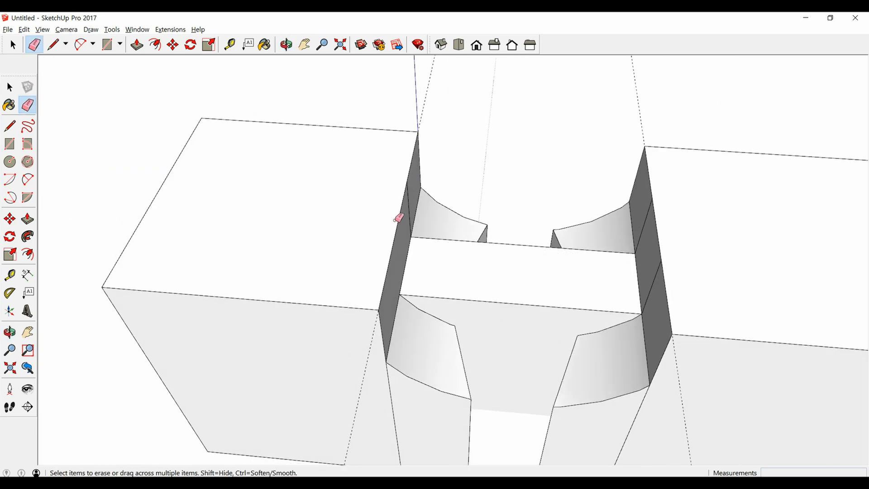
middle_drag(398, 218, 286, 243)
mouse_move(415, 196)
middle_down()
mouse_move(694, 277)
mouse_move(631, 171)
middle_up()
click(536, 118)
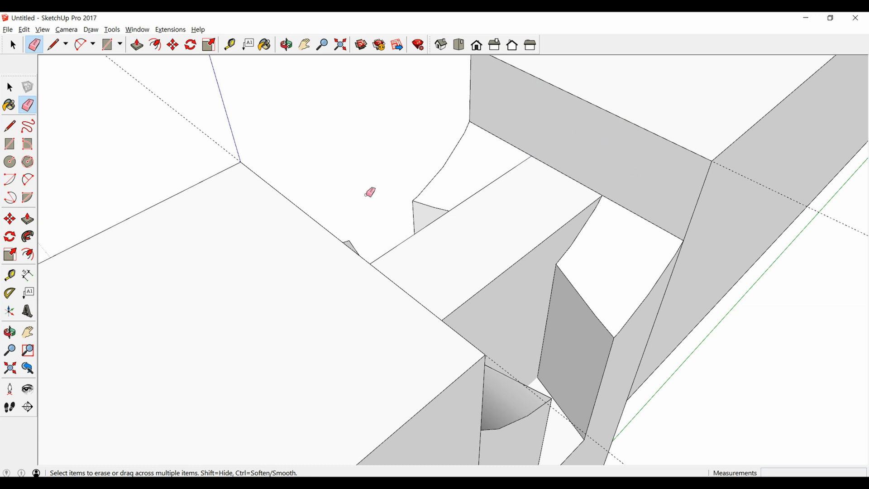
- Unhide all hidden objects and hide the column
scroll(385, 235, down, 5)
middle_drag(450, 273, 355, 264)
key(space)
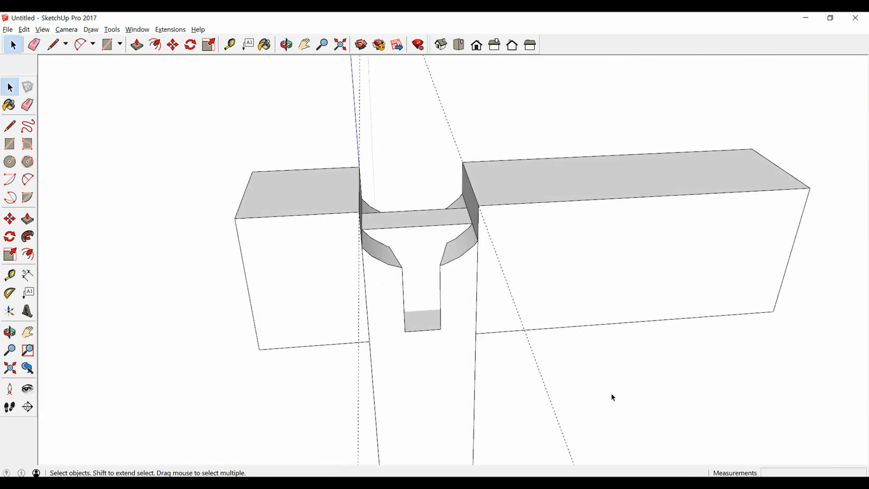
click(24, 29)
mouse_move(139, 170)
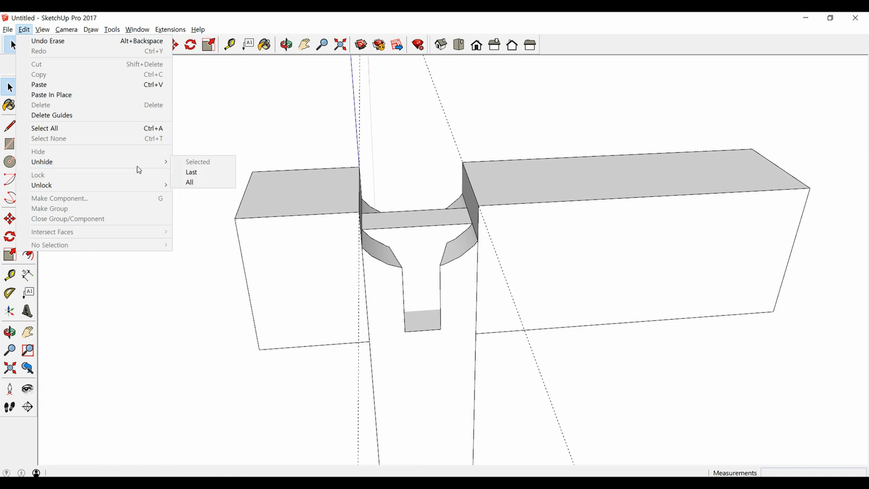
click(189, 182)
middle_drag(518, 293, 511, 88)
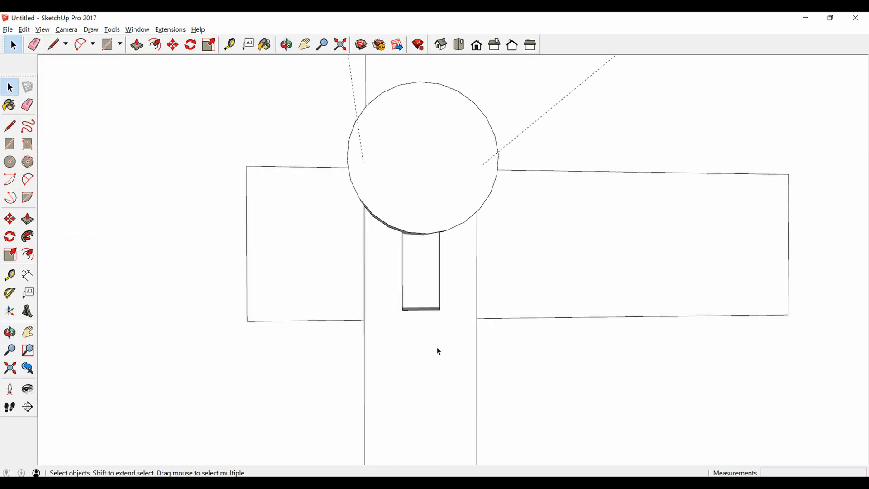
right_click(437, 355)
click(459, 215)
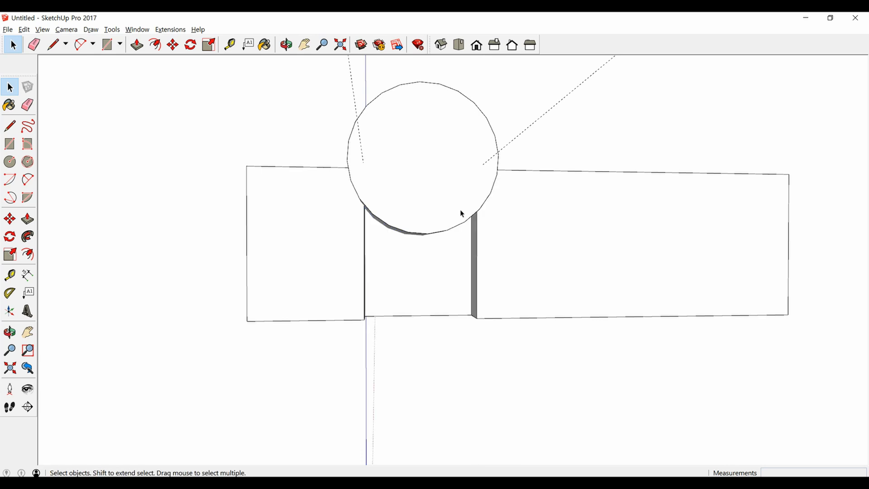
- Intersect the beam's side faces on both sides of the neck with the model to trace the round purlin's outline
middle_drag(460, 213, 411, 237)
click(362, 201)
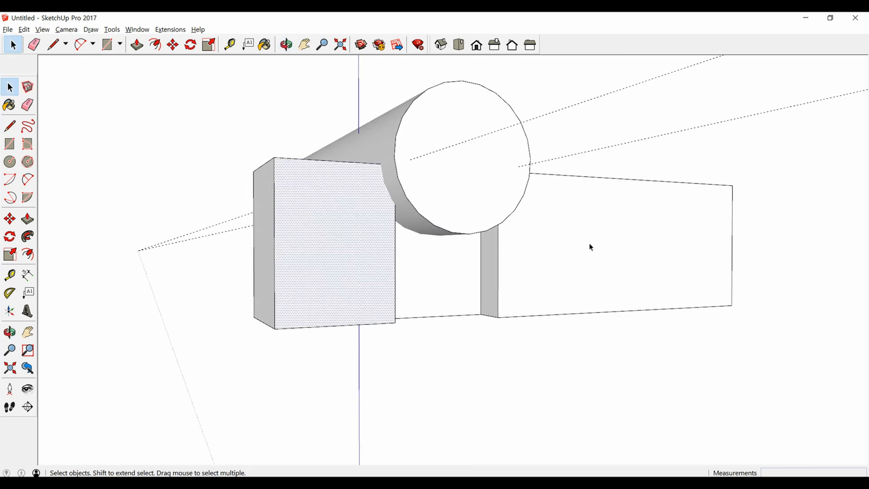
shift+click(561, 225)
middle_drag(560, 225, 491, 227)
right_click(517, 210)
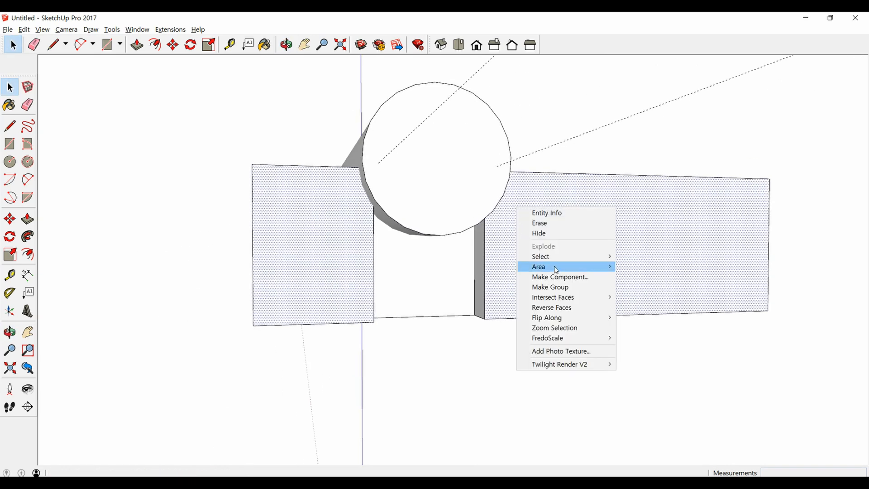
mouse_move(547, 299)
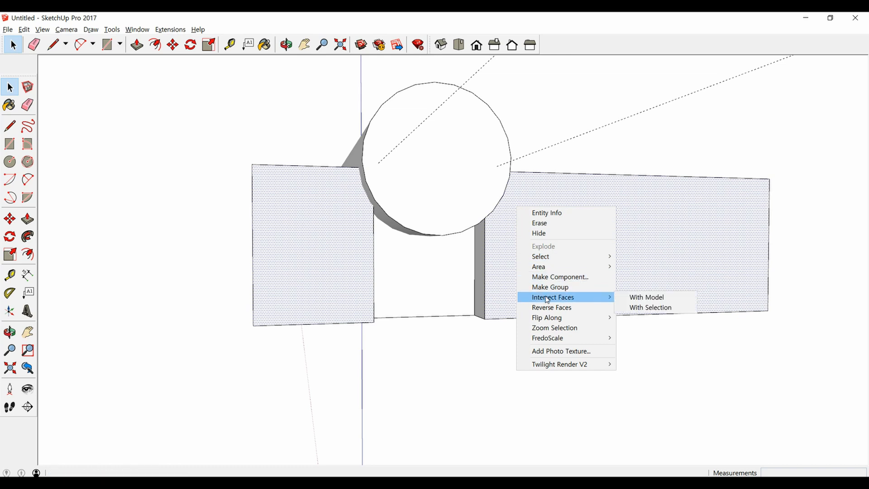
click(641, 297)
- Hide the round purlin to expose the traced curves on the beam's side faces
scroll(460, 238, down, 3)
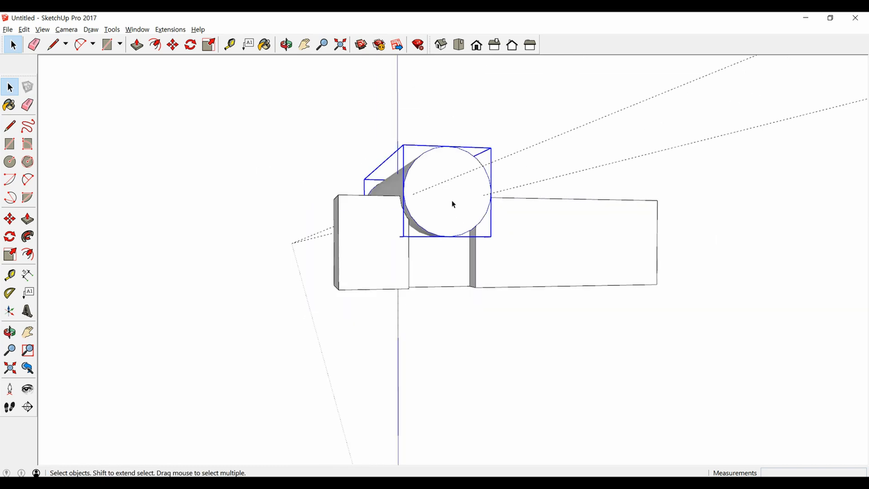
right_click(453, 202)
click(474, 228)
scroll(483, 214, up, 5)
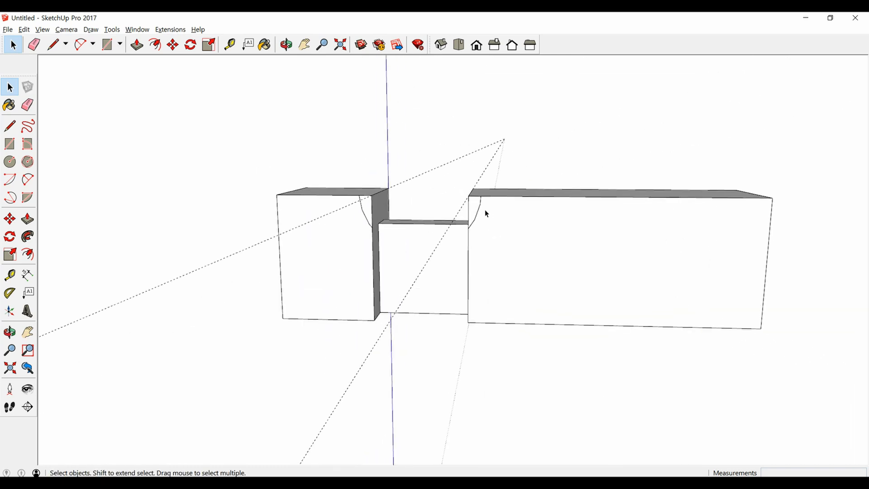
scroll(489, 191, up, 1)
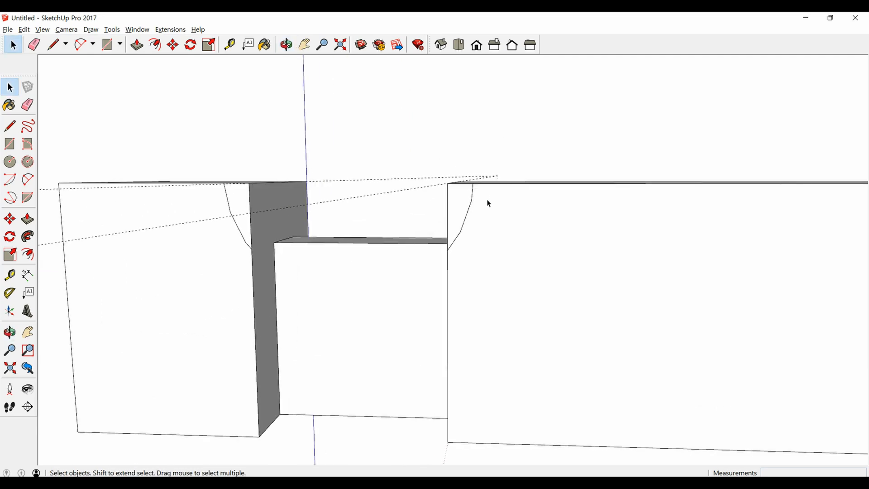
key(a)
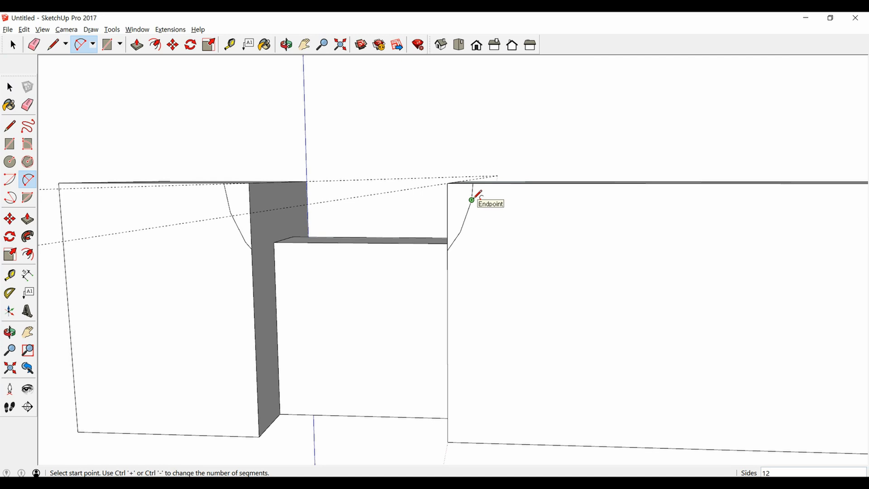
click(472, 199)
scroll(507, 190, up, 2)
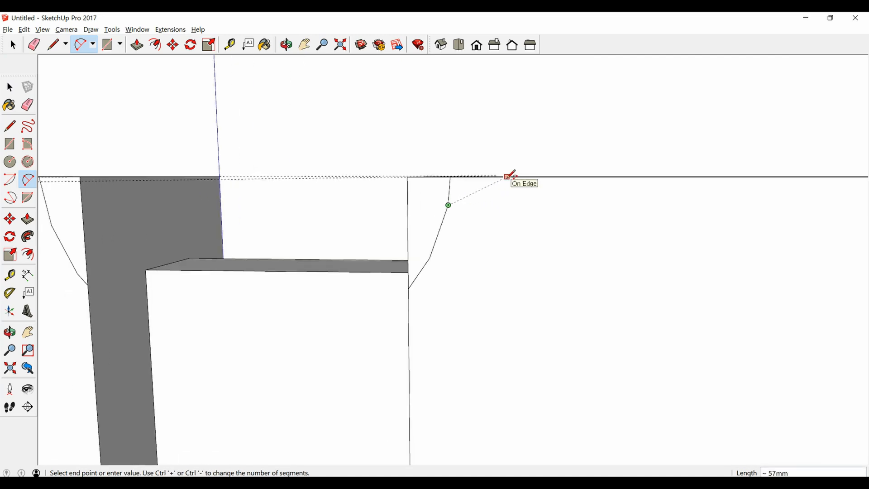
- Draw a line about 52 mm long from the traced curve's upper vertex to the beam's top edge and erase the leftover upper curve segment
key(l)
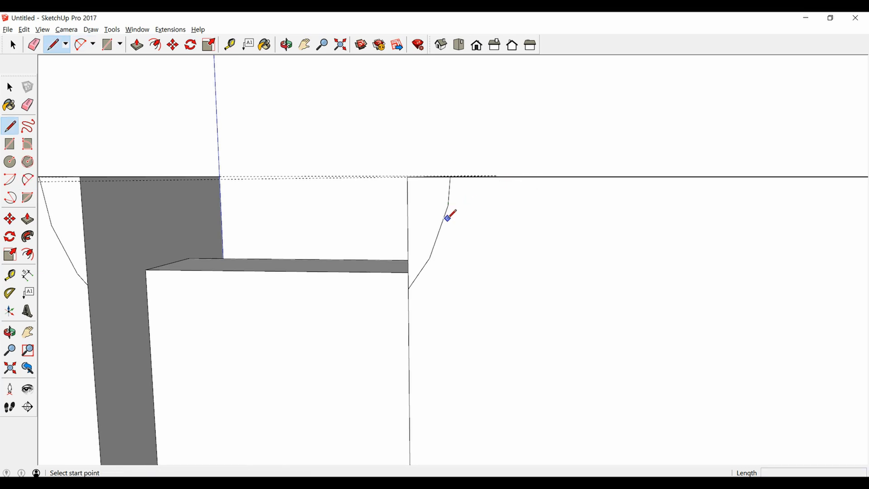
click(448, 205)
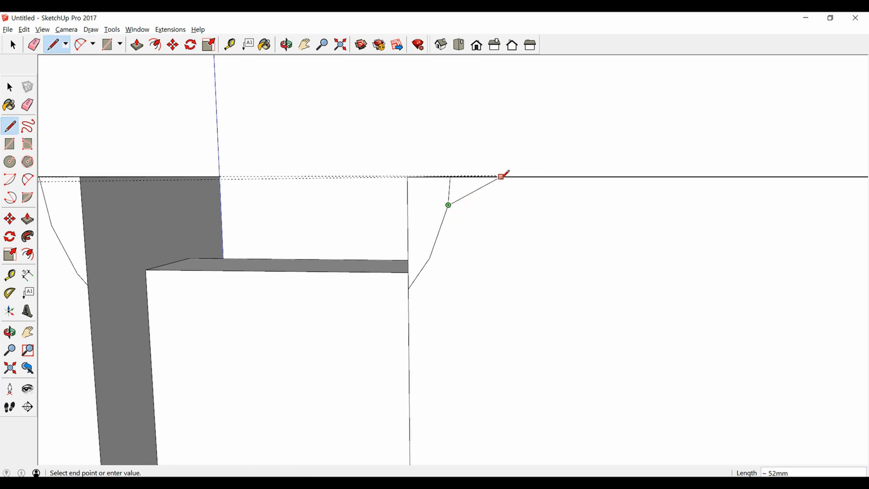
mouse_move(474, 176)
middle_down()
mouse_move(495, 205)
mouse_move(507, 198)
mouse_move(491, 209)
middle_up()
click(500, 200)
key(e)
- Push the corner profile 300 mm through the main beam's full width to cut the chamfered purlin seat
key(p)
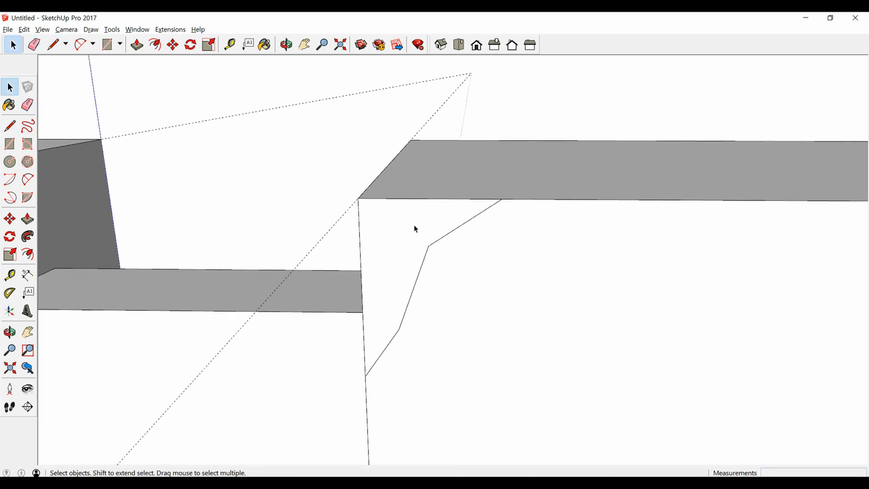
click(406, 235)
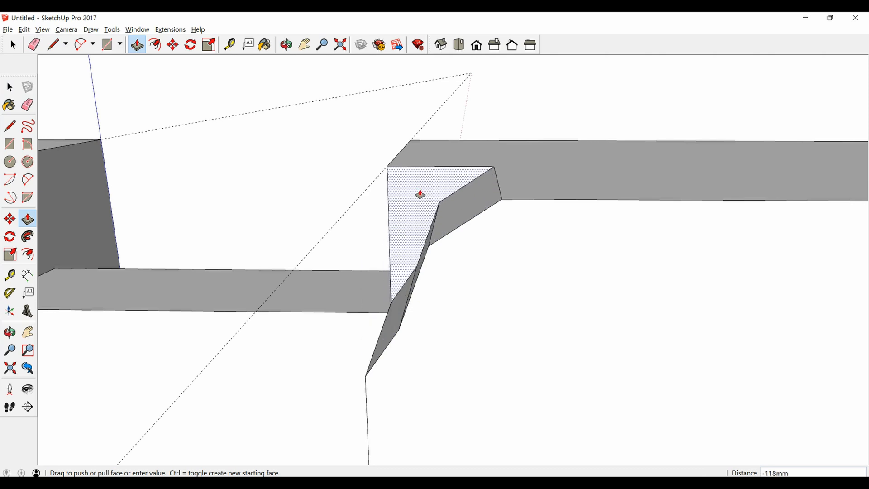
click(437, 140)
mouse_move(436, 139)
middle_down()
mouse_move(515, 204)
mouse_move(548, 217)
mouse_move(572, 192)
middle_up()
scroll(573, 197, down, 2)
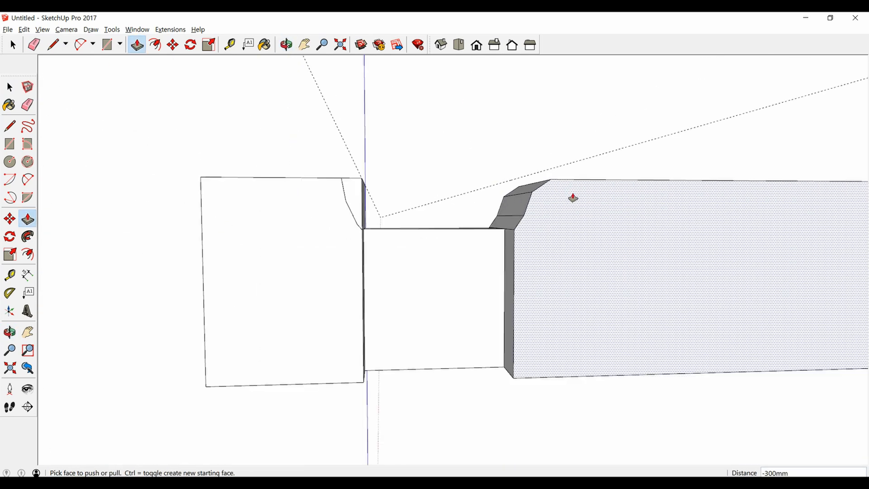
- Draw an S-curve on the beam head's side face: an arc about 151 mm long with 32 mm bulge, then a tangent arc to the end edge
middle_drag(358, 223, 334, 223)
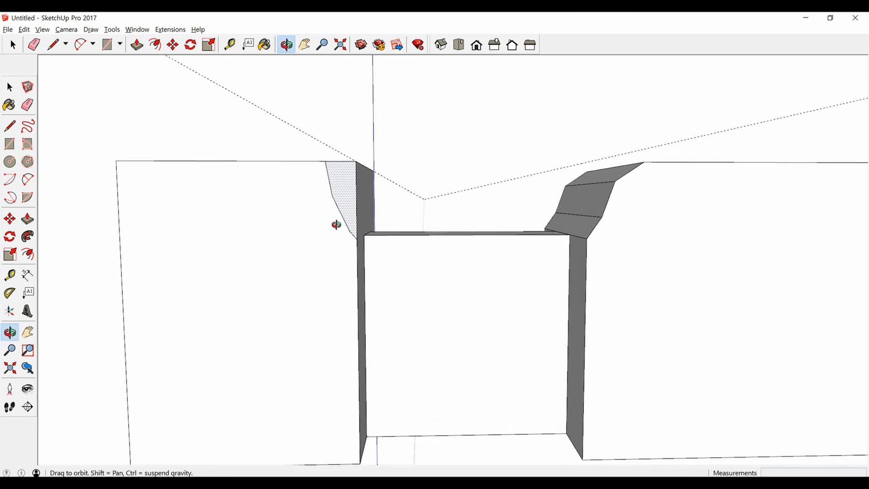
key(a)
click(334, 195)
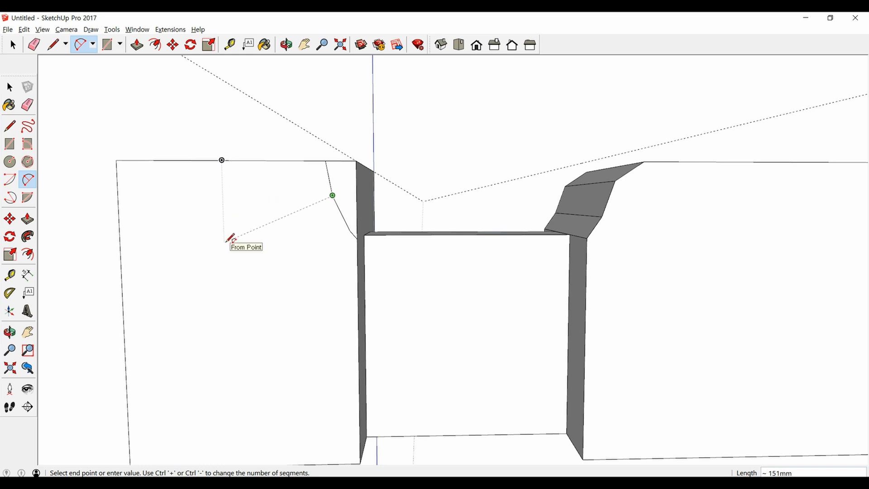
click(226, 242)
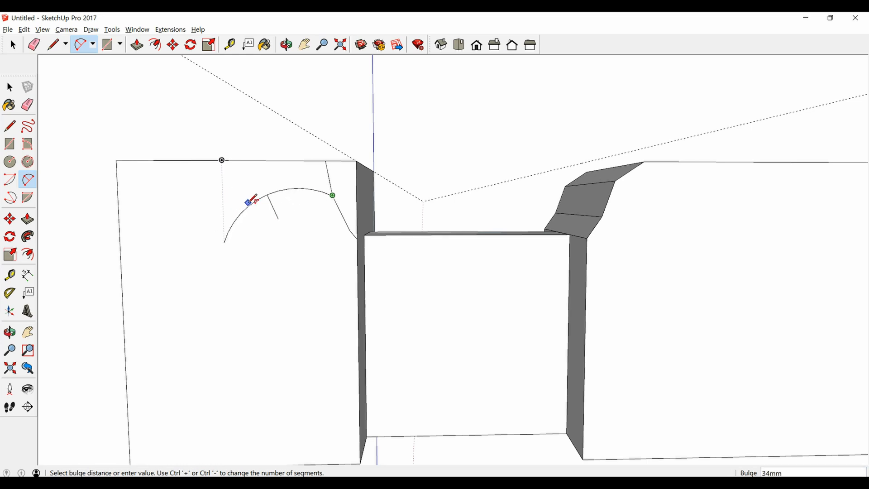
click(250, 202)
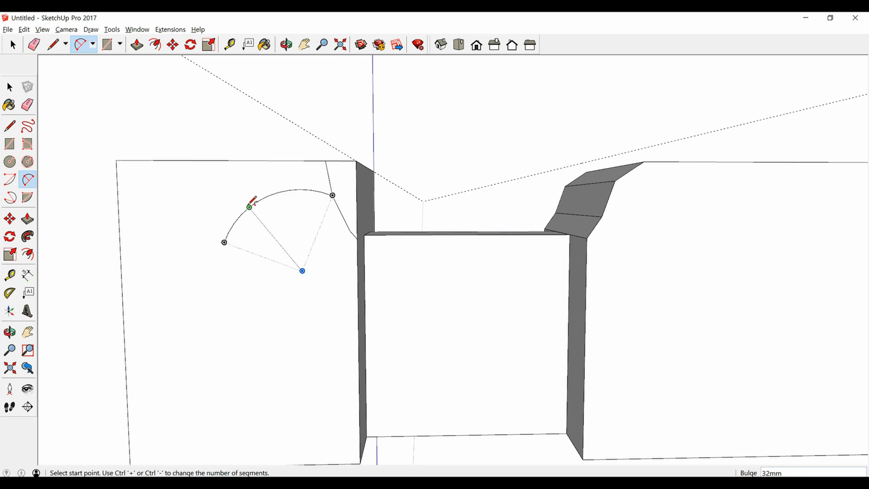
click(224, 242)
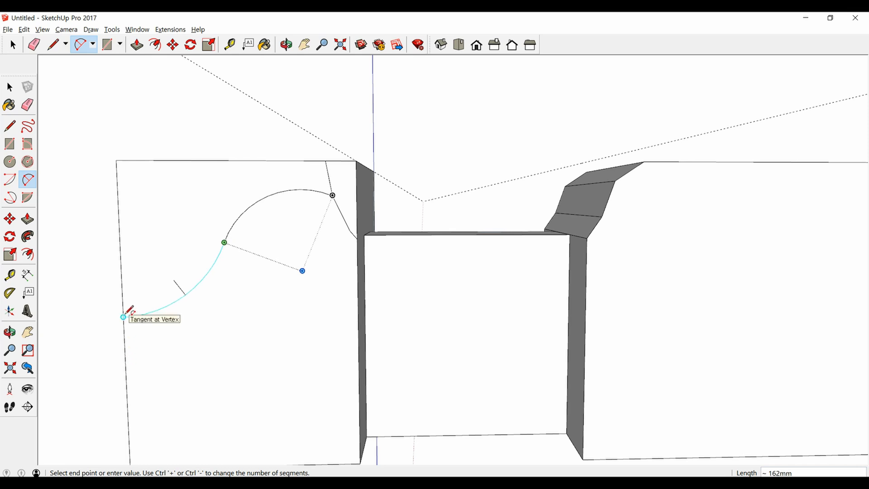
scroll(129, 310, down, 3)
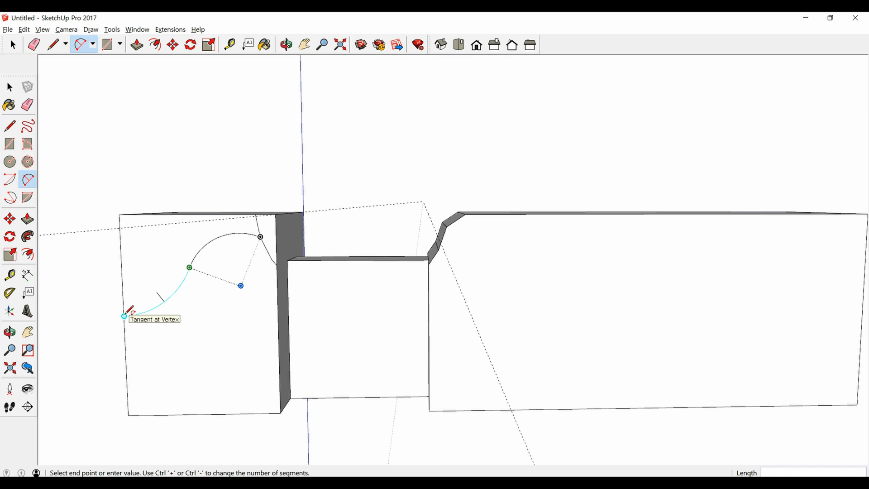
click(127, 313)
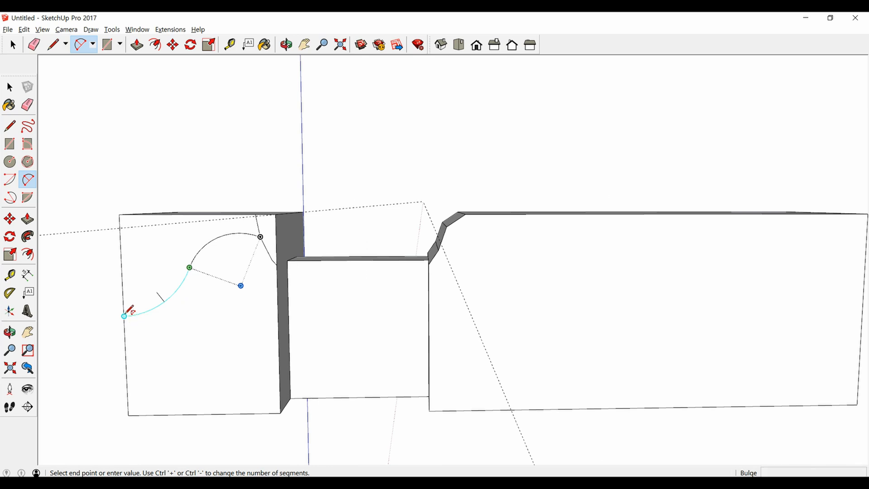
click(128, 312)
- Erase the leftover upper segment of the traced purlin curve on the beam head's side face
middle_drag(130, 311, 277, 293)
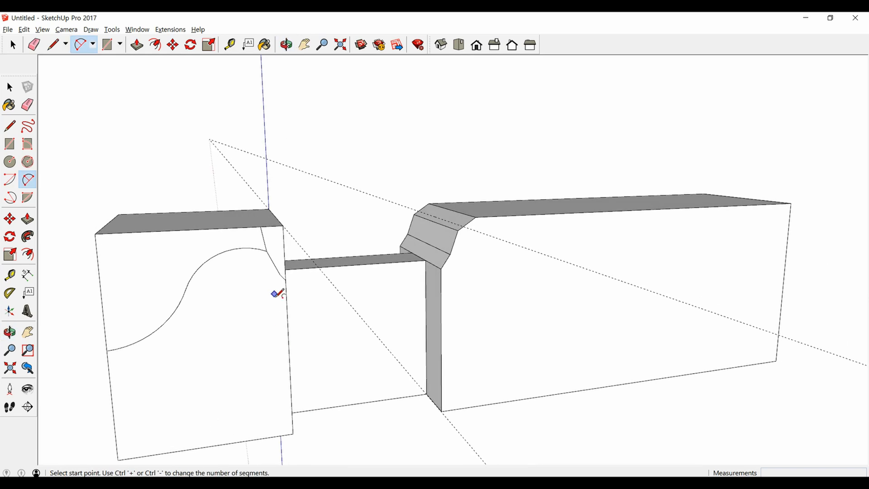
key(e)
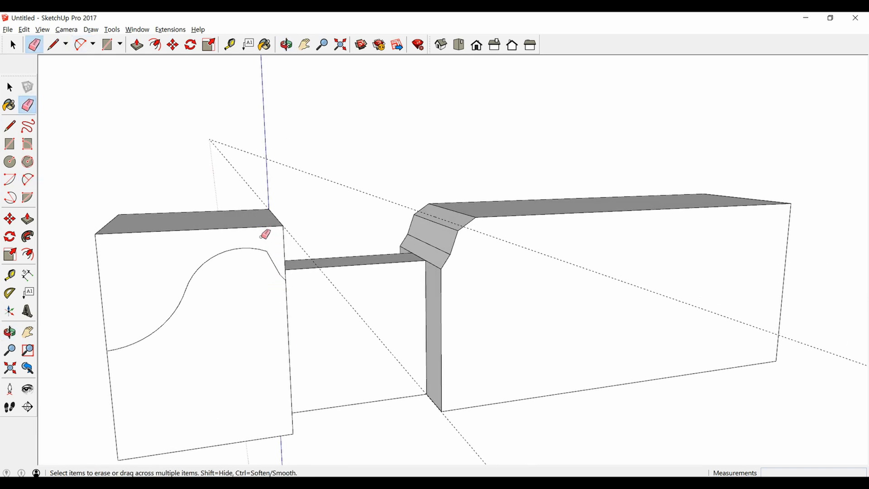
scroll(280, 273, down, 1)
scroll(249, 287, up, 1)
- Draw two tangent arcs from the S-curve's inflection point, curling around inside the beam head to form the spiral's outer turn
middle_drag(249, 287, 231, 271)
key(a)
click(207, 270)
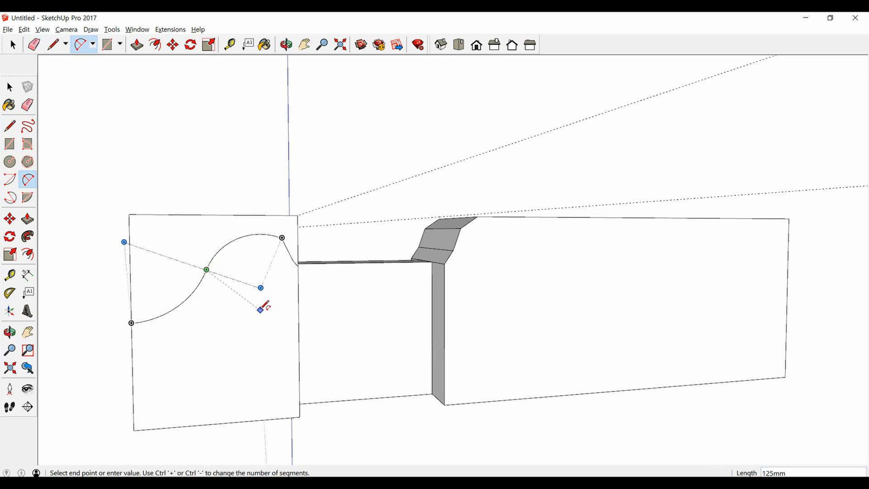
click(260, 327)
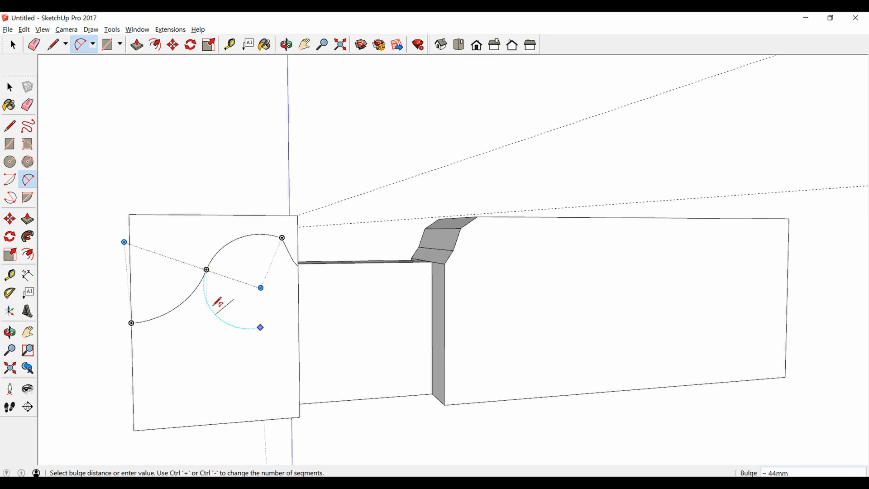
click(216, 302)
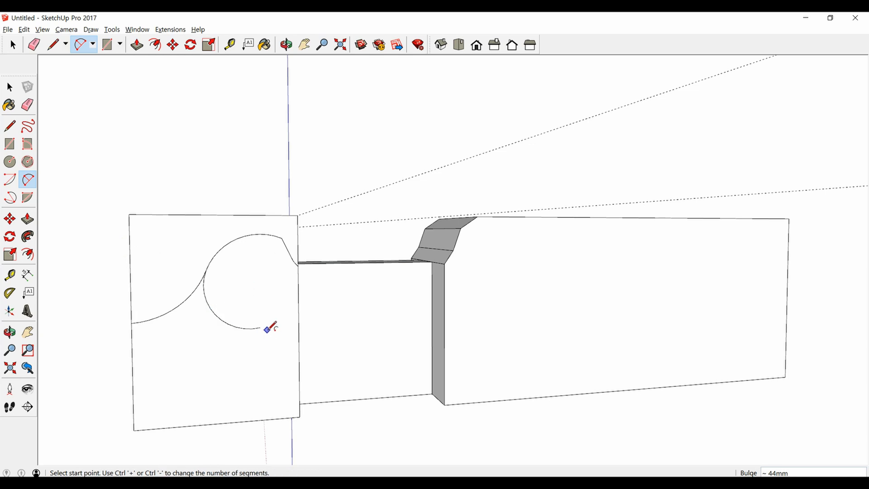
scroll(277, 292, up, 3)
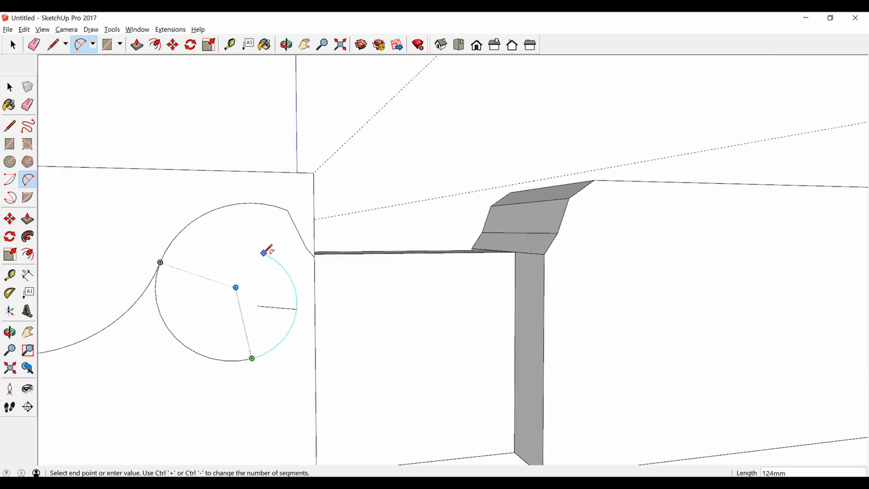
click(269, 250)
- Continue the spiral inward with two smaller tangent arcs ending near its centre
scroll(228, 282, up, 3)
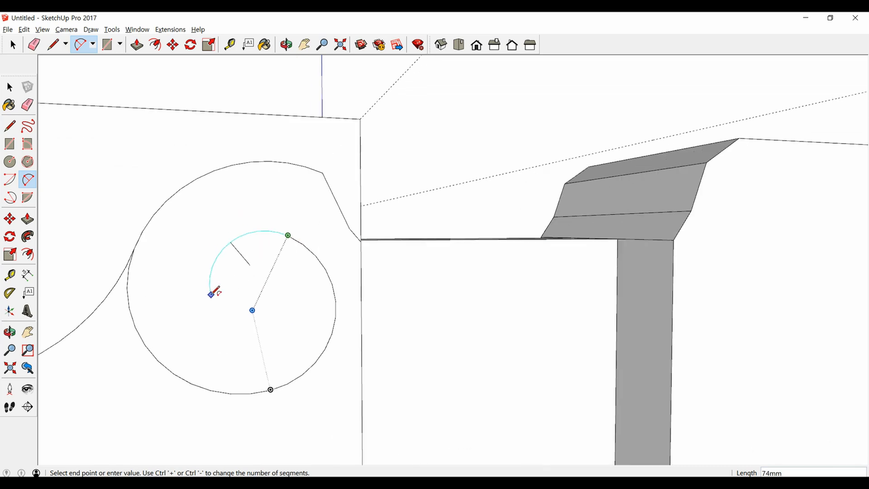
click(213, 302)
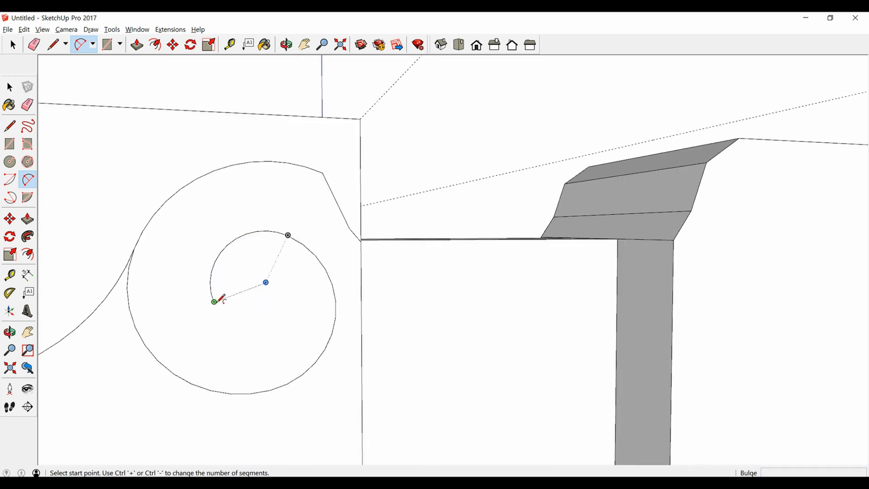
click(214, 302)
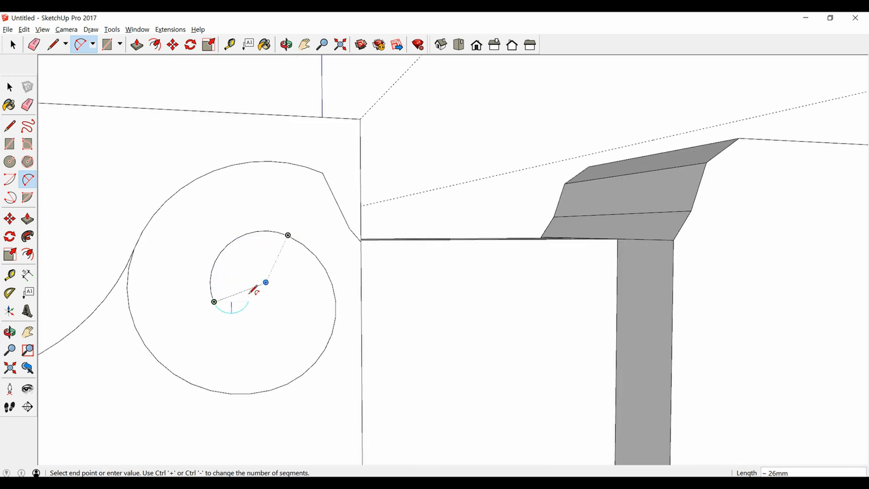
click(248, 300)
click(249, 300)
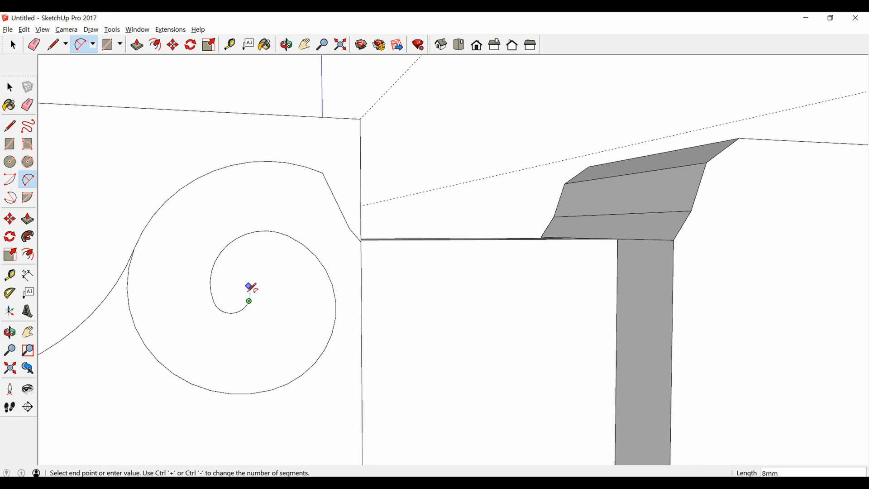
- Draw three arcs from the spiral's inner end back out to the S-curve, closing the spiral band, and select its face to check it
click(277, 259)
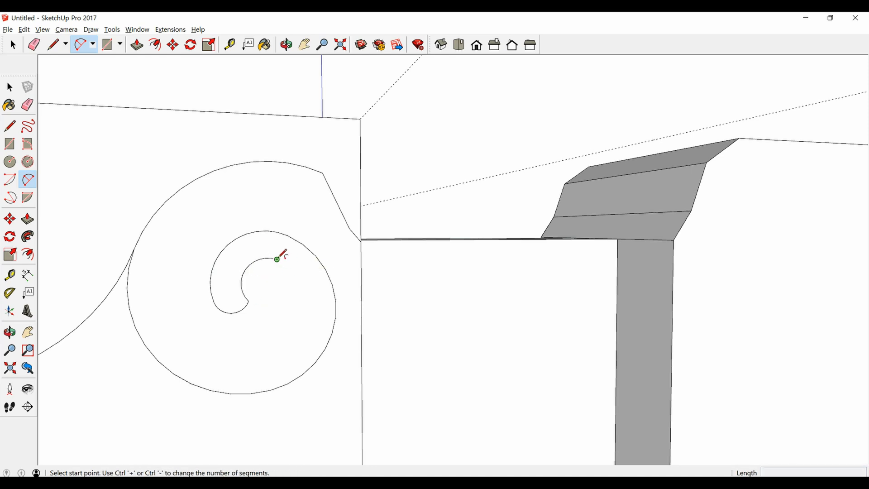
click(278, 259)
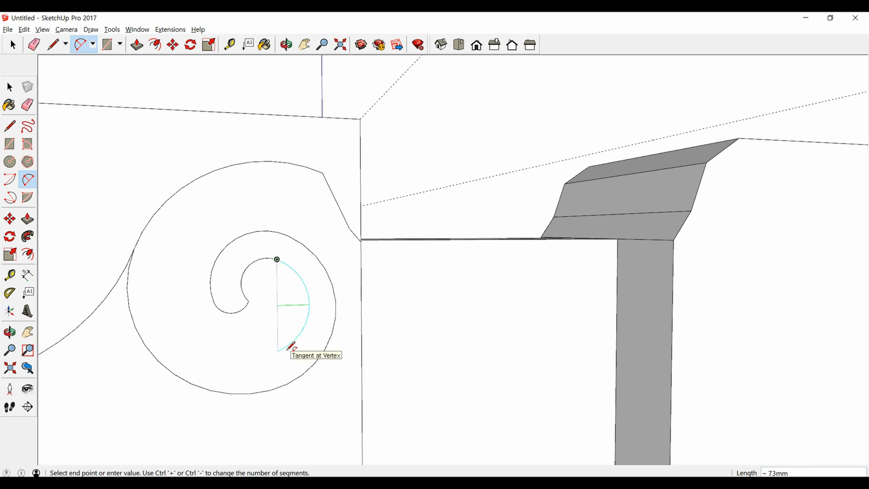
double_click(289, 348)
click(278, 351)
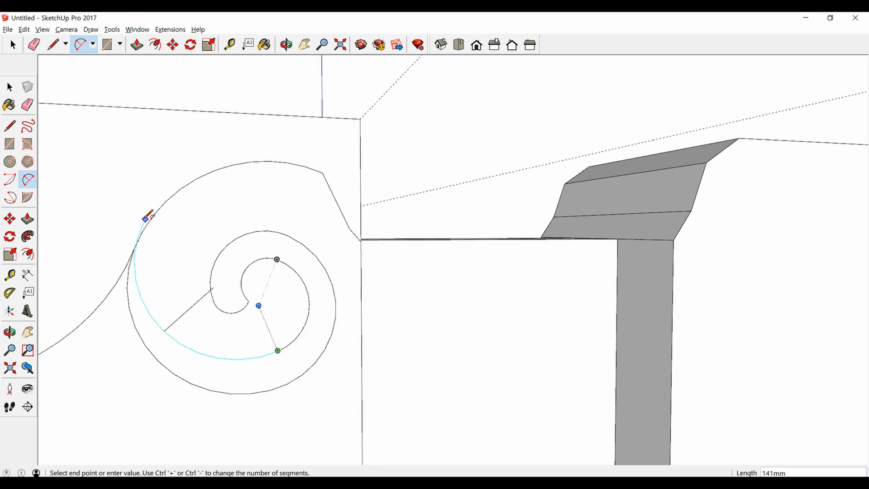
click(156, 218)
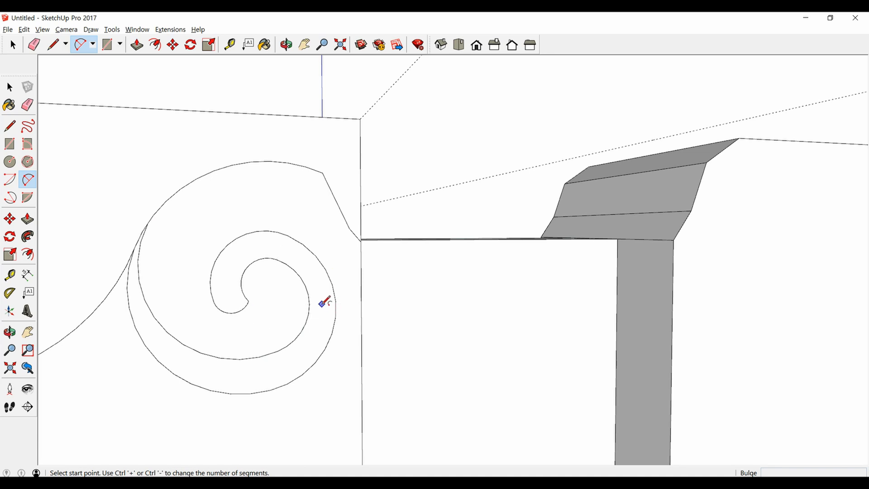
key(space)
click(322, 307)
scroll(321, 307, down, 5)
middle_drag(347, 232, 326, 328)
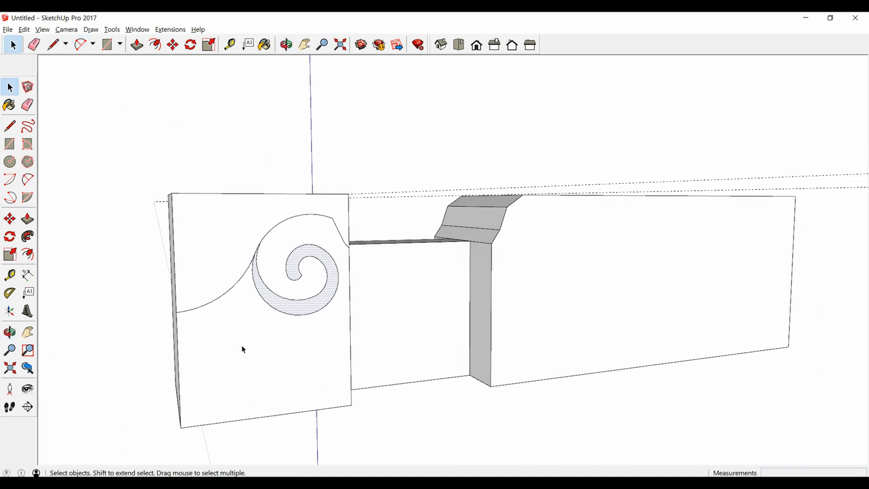
- Push the waste face above the S-curve 300 mm through the beam head to cut its curved top
middle_drag(239, 343, 304, 339)
click(220, 256)
middle_drag(219, 257, 230, 278)
key(p)
click(227, 272)
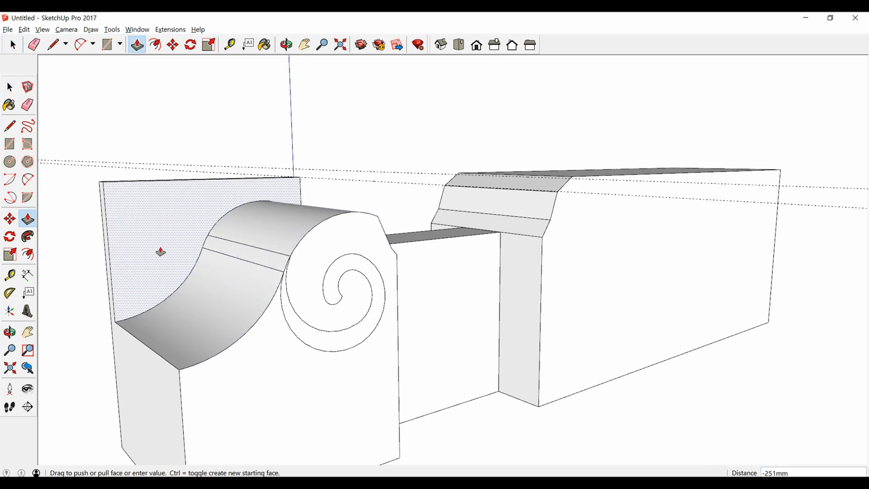
click(113, 212)
middle_drag(105, 208, 243, 315)
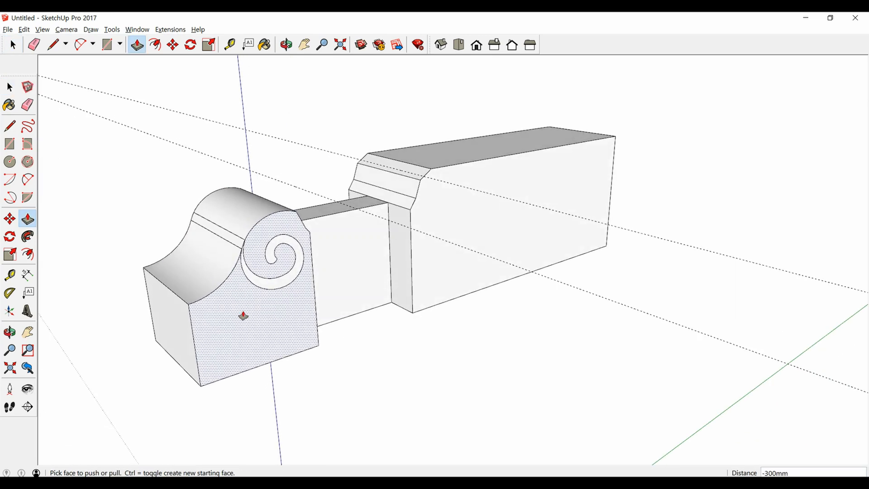
- Remove the crosswise seam lines from the beam head's curved top while keeping the surface intact
scroll(196, 266, up, 3)
key(e)
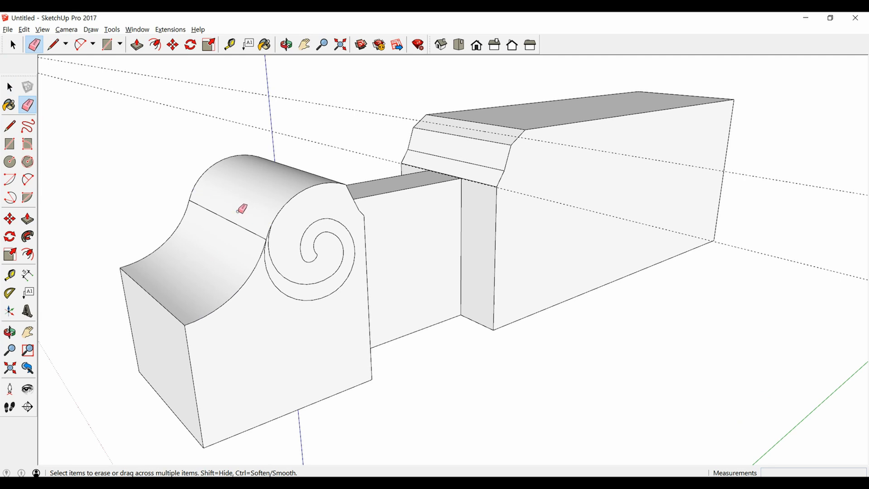
click(238, 224)
key(ctrl+z)
scroll(272, 242, down, 3)
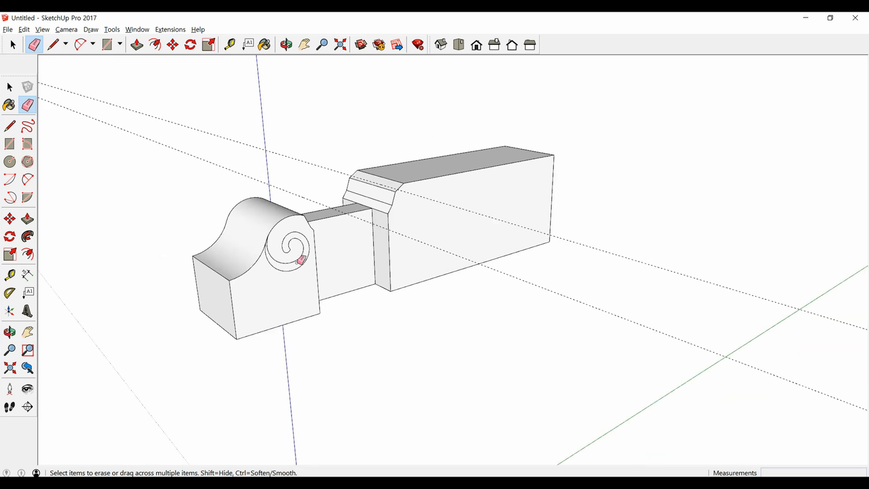
- Draw a 30 mm vertical line up from the midpoint of the head's front top edge and close it to the corner on the spiral side as a triangle
mouse_move(301, 258)
middle_down()
mouse_move(196, 229)
mouse_move(375, 291)
mouse_move(176, 281)
mouse_move(71, 168)
mouse_move(356, 286)
mouse_move(389, 334)
middle_up()
key(space)
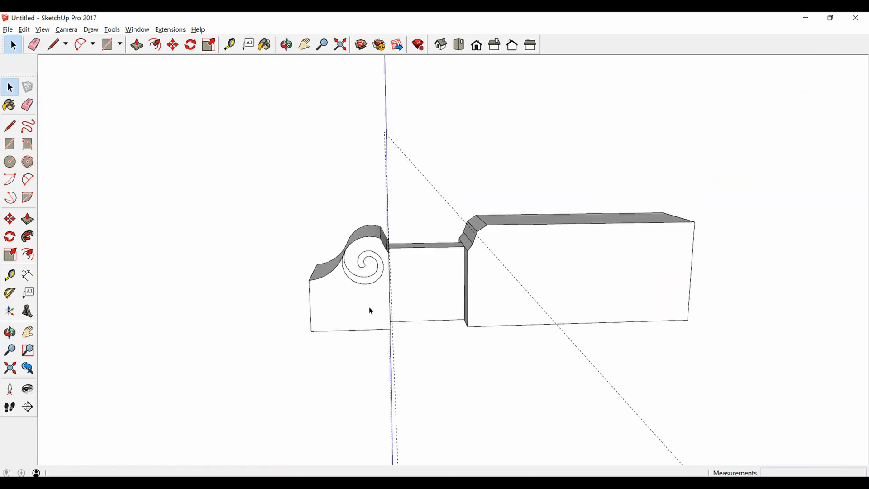
middle_drag(369, 307, 463, 311)
scroll(304, 333, up, 2)
middle_drag(305, 333, 503, 298)
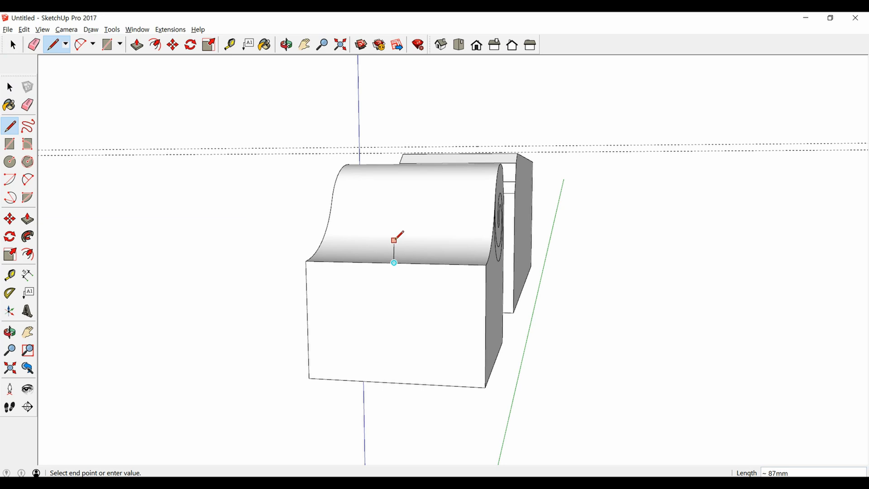
mouse_move(396, 237)
middle_down()
mouse_move(740, 266)
mouse_move(728, 234)
middle_up()
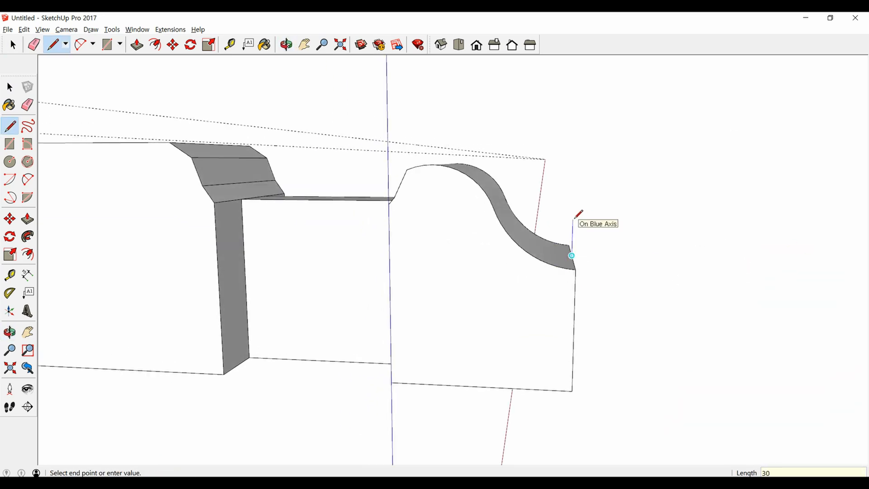
middle_drag(576, 217, 510, 303)
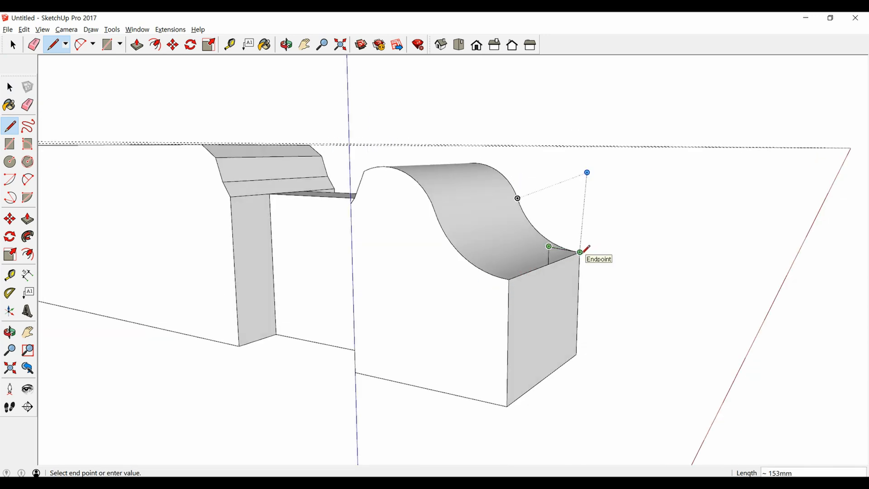
click(581, 252)
middle_drag(583, 244, 122, 359)
key(space)
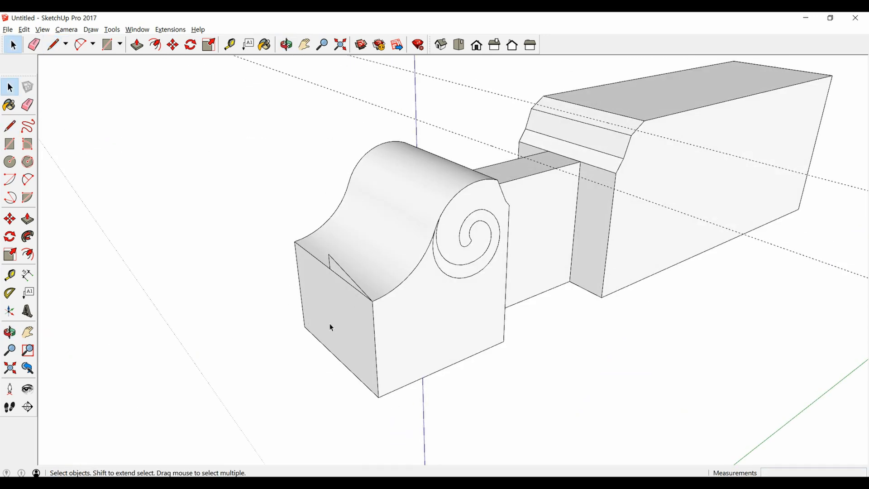
- Sweep the triangular profile with Follow Me along the S-curve edges on the spiral side of the beam head
click(401, 278)
scroll(407, 279, up, 6)
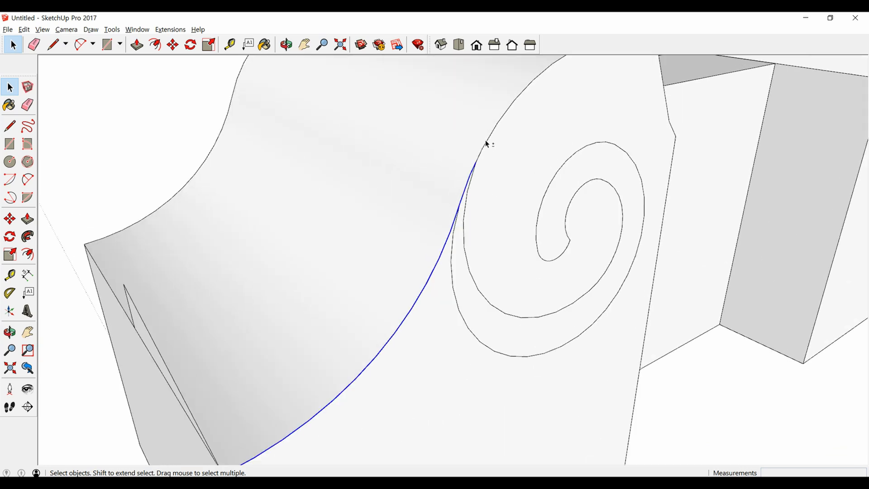
scroll(461, 225, down, 3)
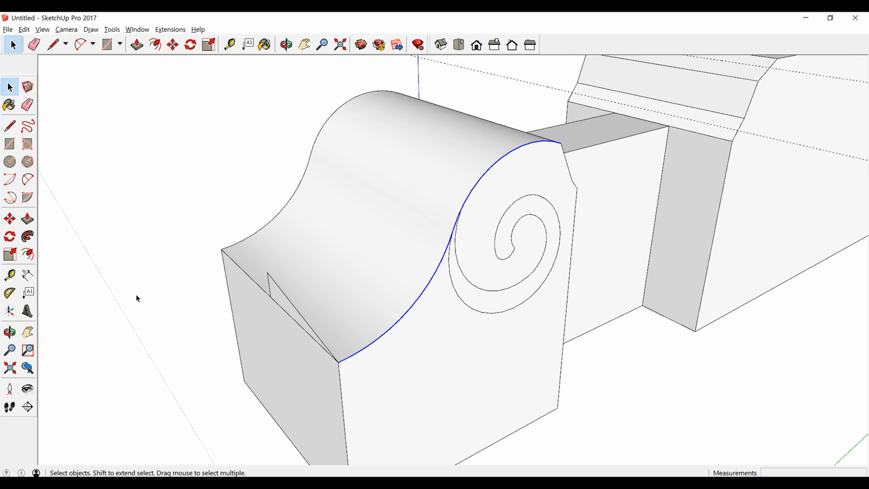
middle_drag(51, 266, 398, 277)
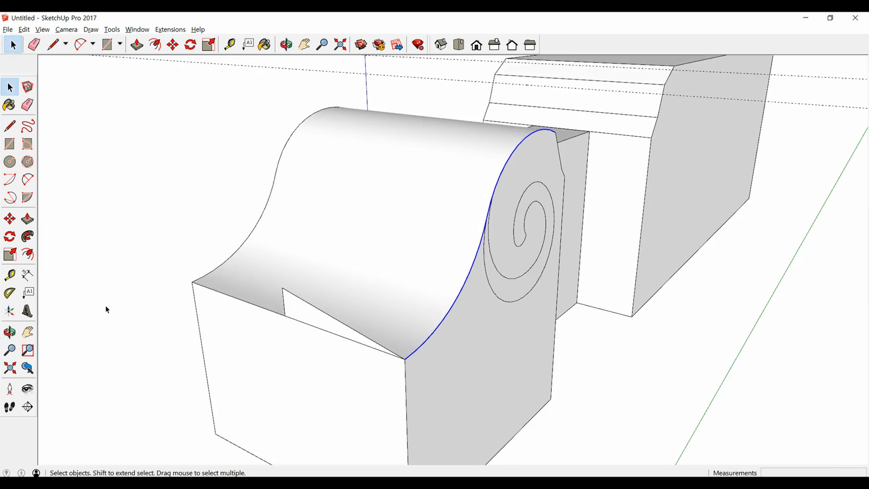
click(28, 237)
click(305, 317)
middle_drag(304, 317, 459, 376)
key(space)
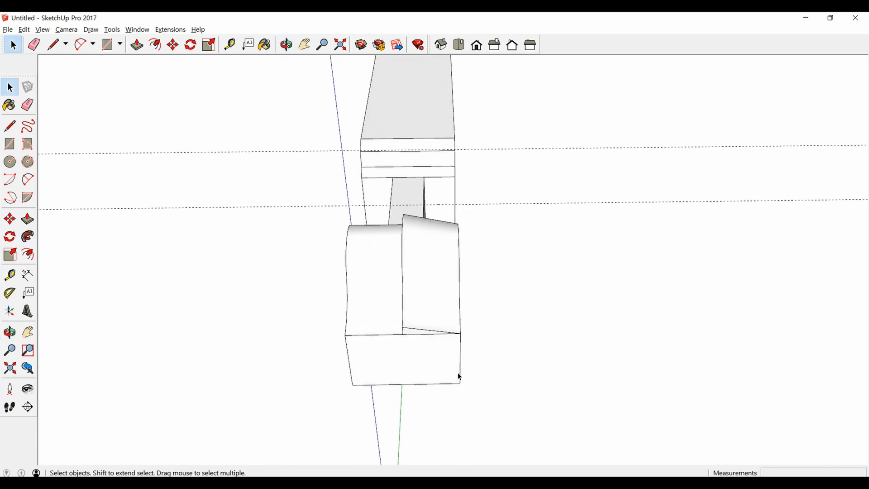
- Copy the sloped half of the head's top, its triangular end faces and the spiral side face about 491 mm sideways along the red axis
click(421, 311)
scroll(418, 323, up, 5)
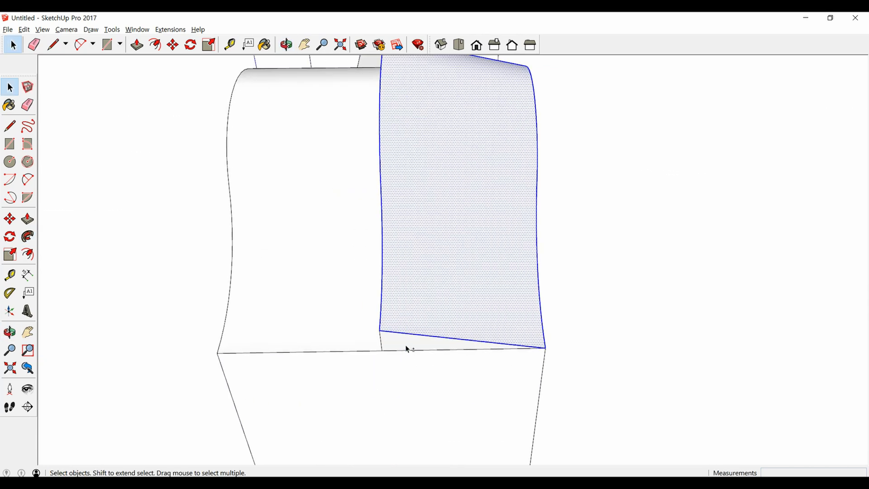
scroll(524, 344, down, 5)
middle_drag(543, 320, 222, 285)
scroll(484, 305, up, 3)
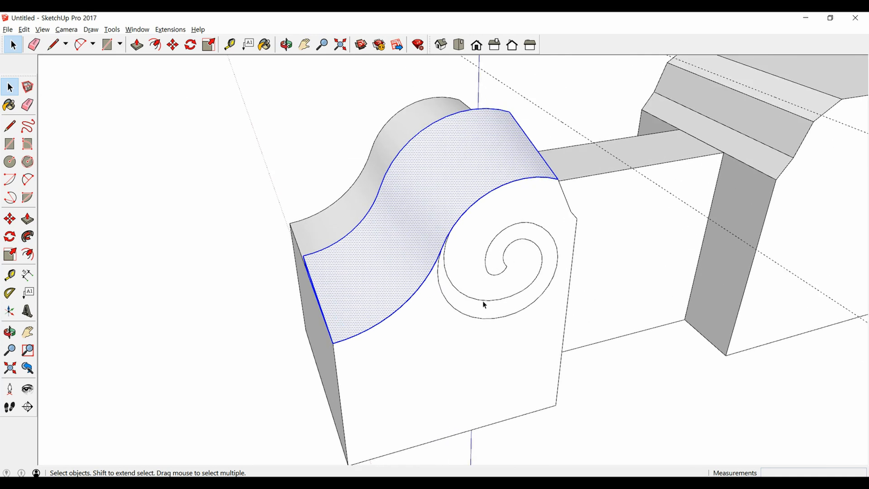
scroll(484, 305, up, 2)
shift+double_click(487, 310)
shift+double_click(480, 215)
scroll(592, 256, down, 2)
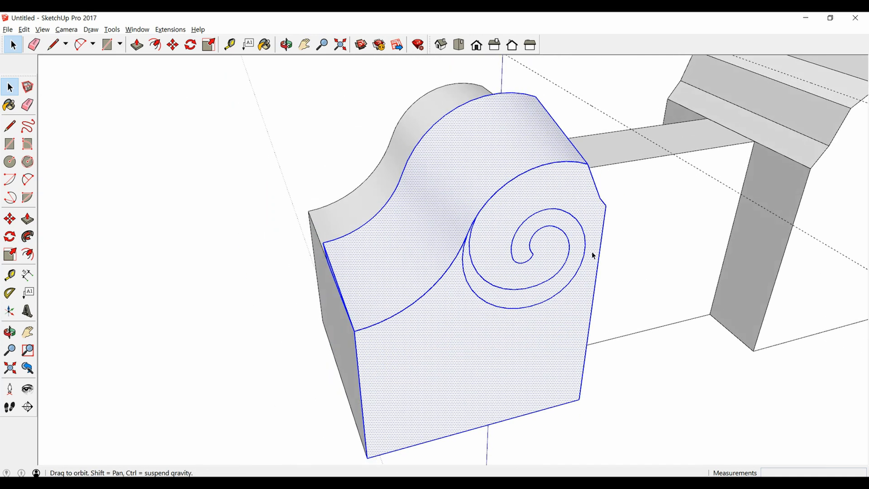
middle_drag(592, 255, 163, 245)
middle_drag(239, 246, 525, 337)
shift+click(563, 175)
scroll(430, 310, down, 2)
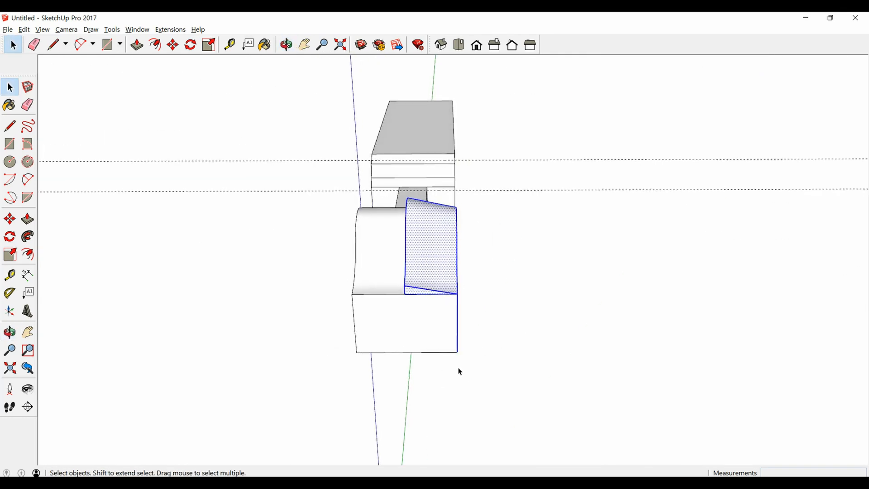
key(m)
click(458, 352)
key(ctrl)
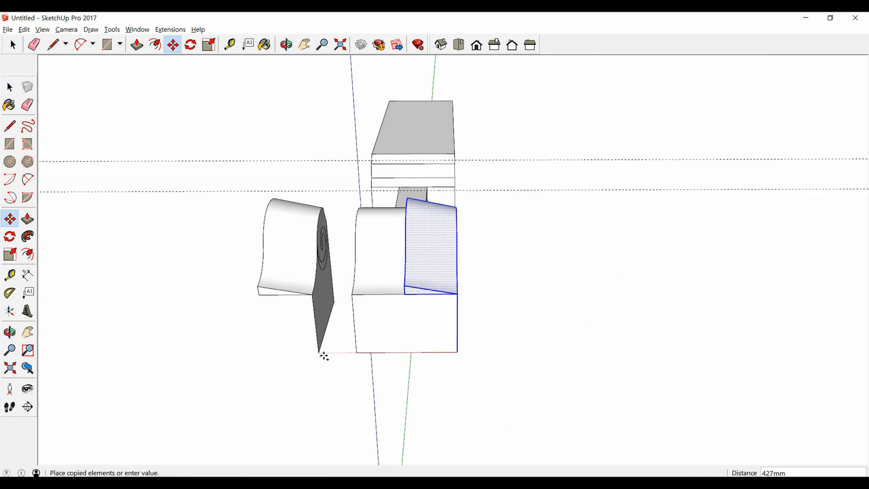
click(293, 357)
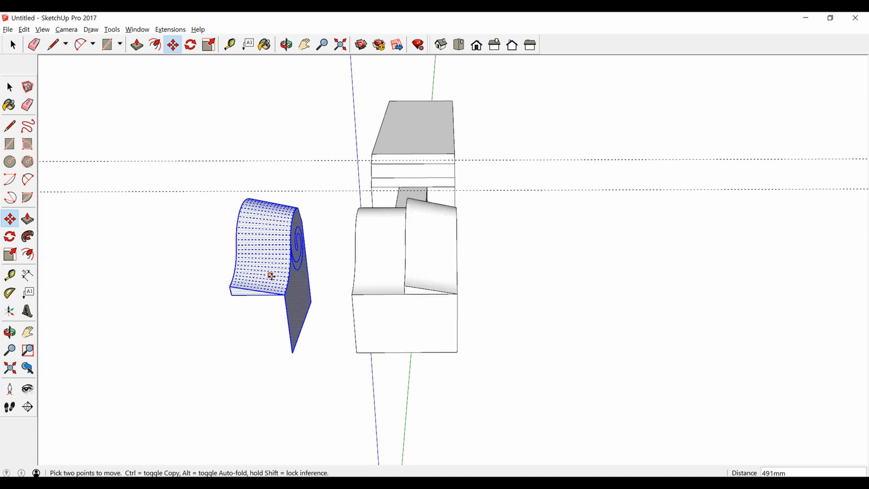
- Mirror the copied half-head surfaces along the red direction
right_click(270, 275)
mouse_move(344, 384)
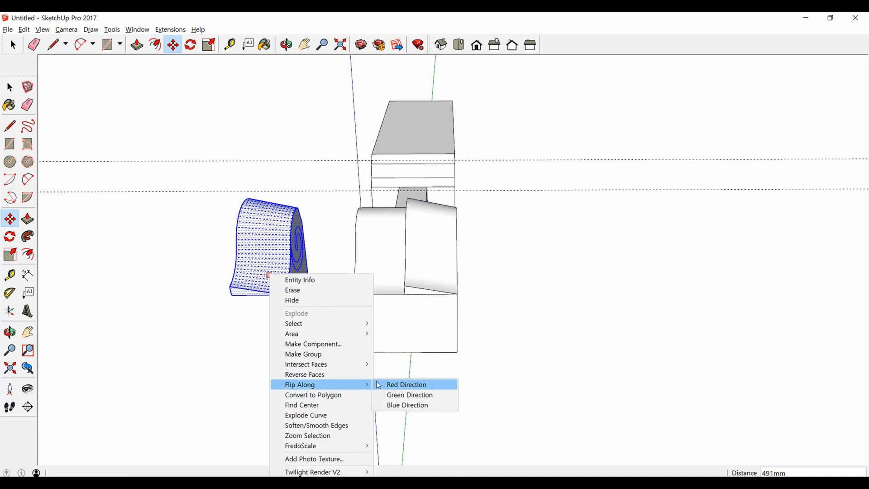
click(394, 387)
scroll(243, 358, up, 3)
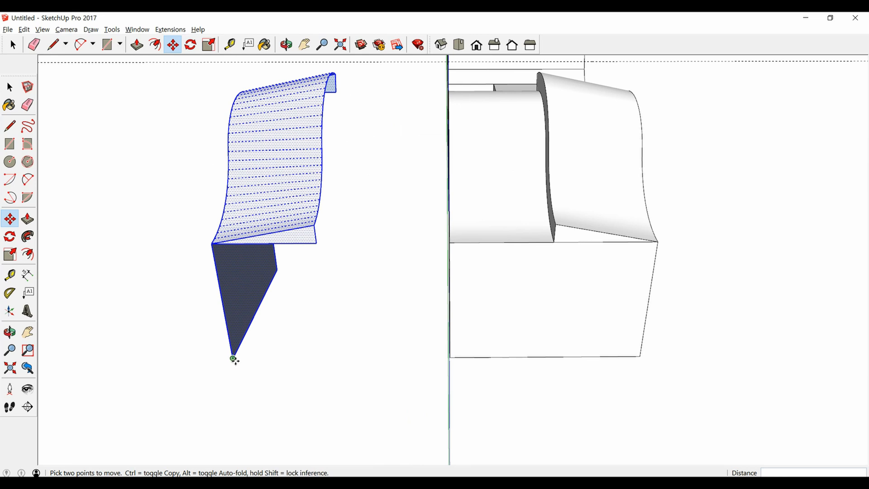
- Delete the plain side face of the beam head and the flat-crowned curved surface on that unraised half
middle_drag(235, 360, 433, 263)
key(space)
click(439, 257)
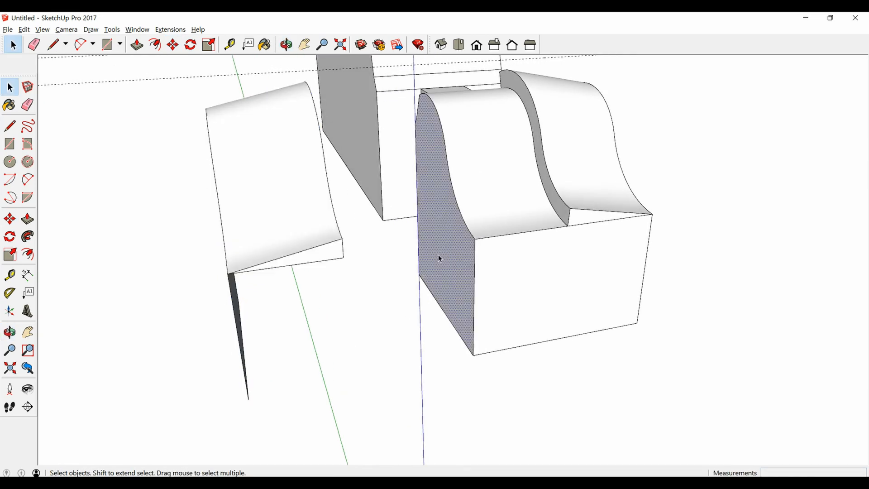
key(Delete)
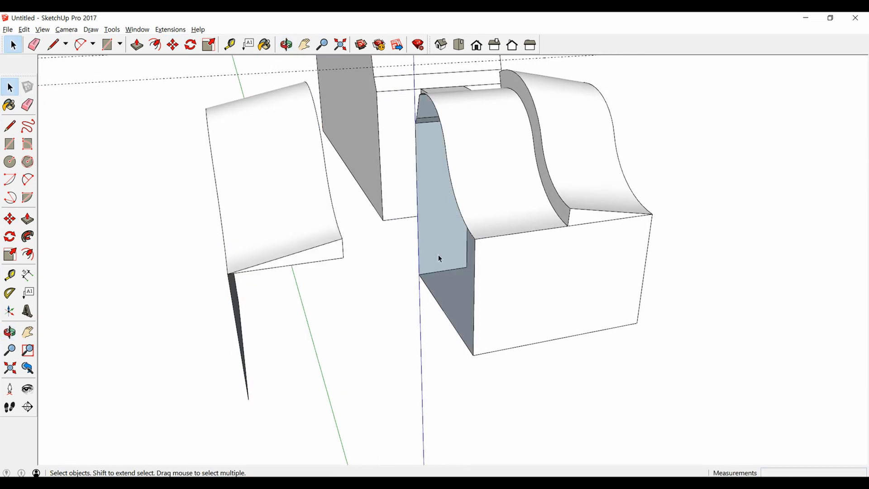
click(495, 187)
key(Delete)
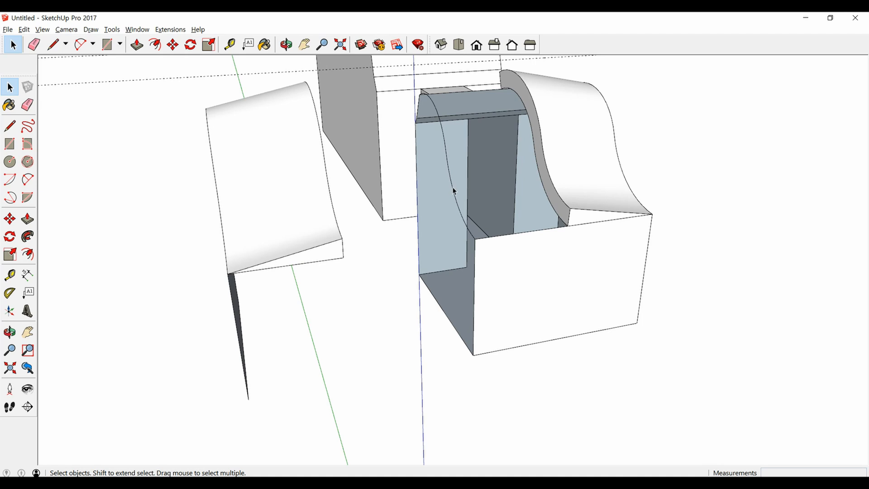
- Delete the raised half's inner vertical face and the leftover S-curve edges on the opened half of the head
middle_drag(454, 191, 525, 215)
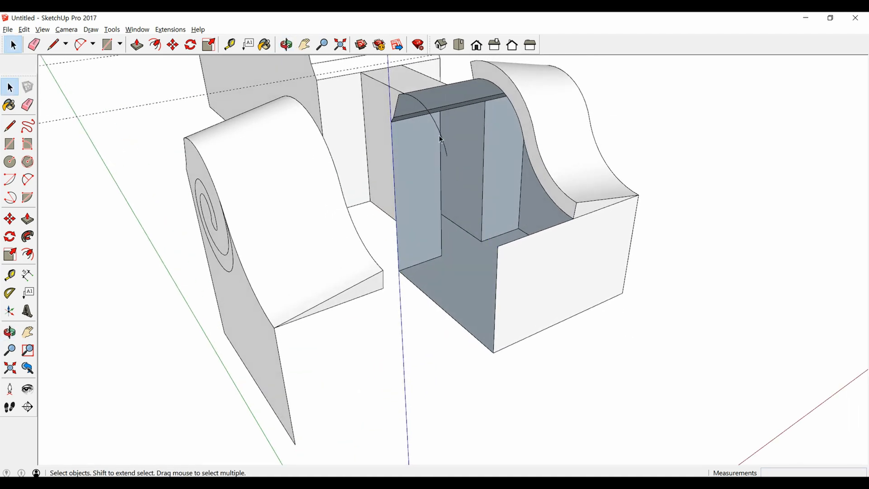
middle_drag(532, 235, 567, 204)
click(553, 203)
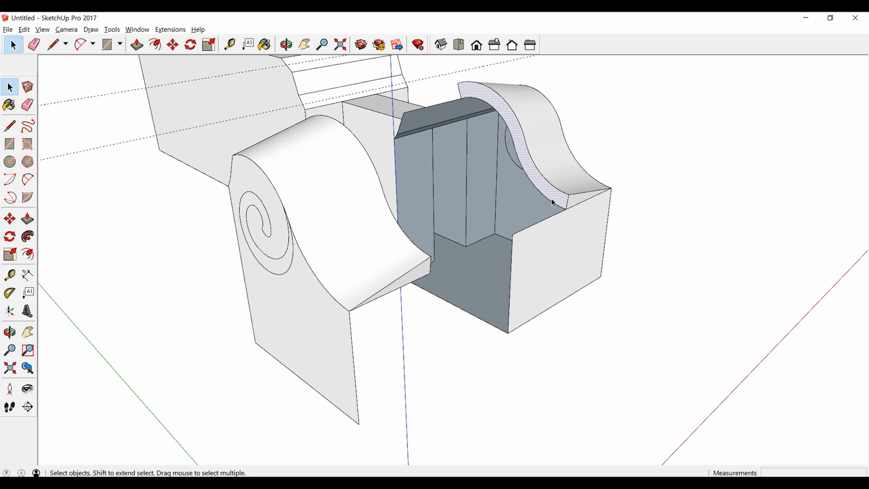
key(Delete)
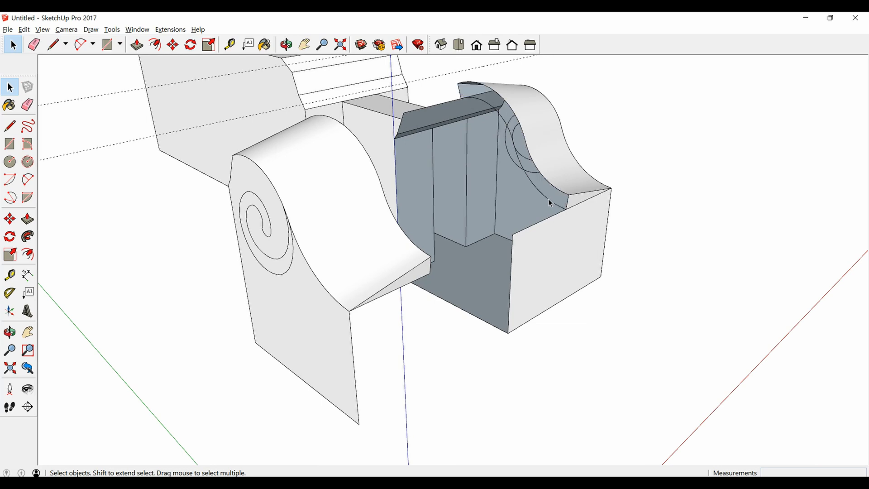
scroll(561, 211, up, 4)
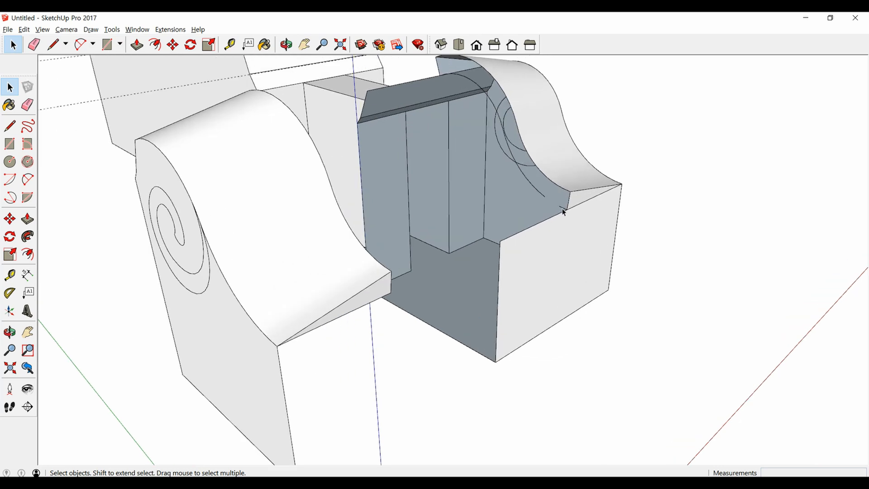
scroll(525, 182, down, 3)
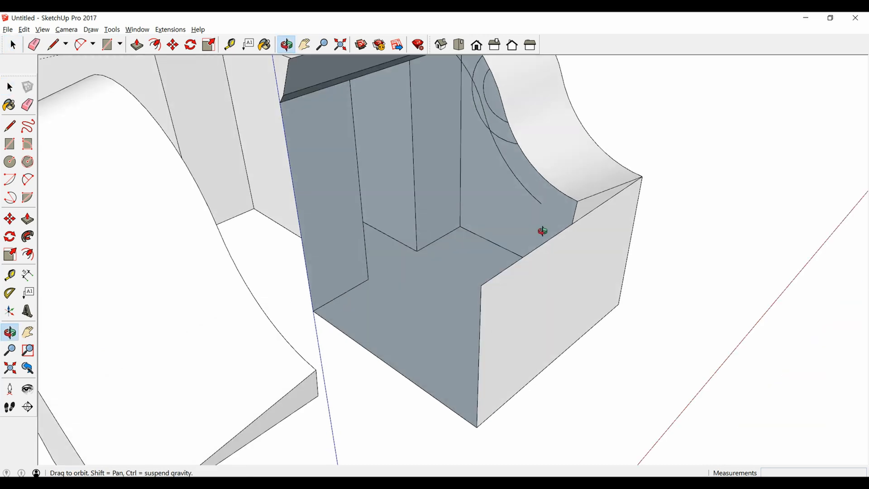
middle_drag(542, 231, 555, 279)
scroll(556, 279, up, 6)
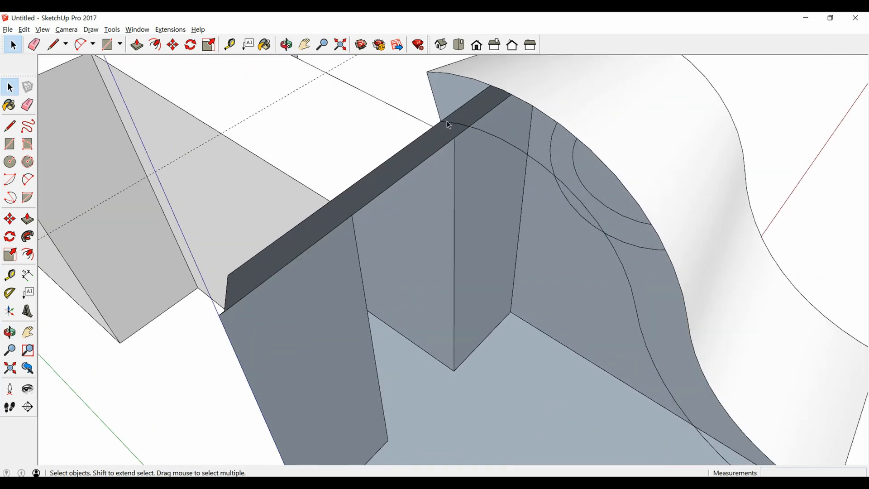
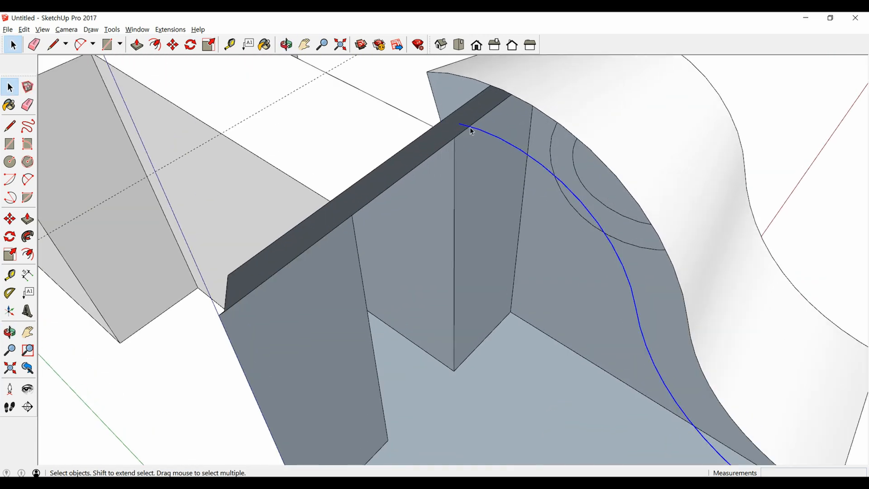
- Move the mirrored half-head surfaces onto the open side of the beam head, matching their bottom front corners
scroll(471, 131, down, 5)
middle_drag(522, 103, 351, 349)
click(352, 241)
scroll(353, 241, down, 2)
key(m)
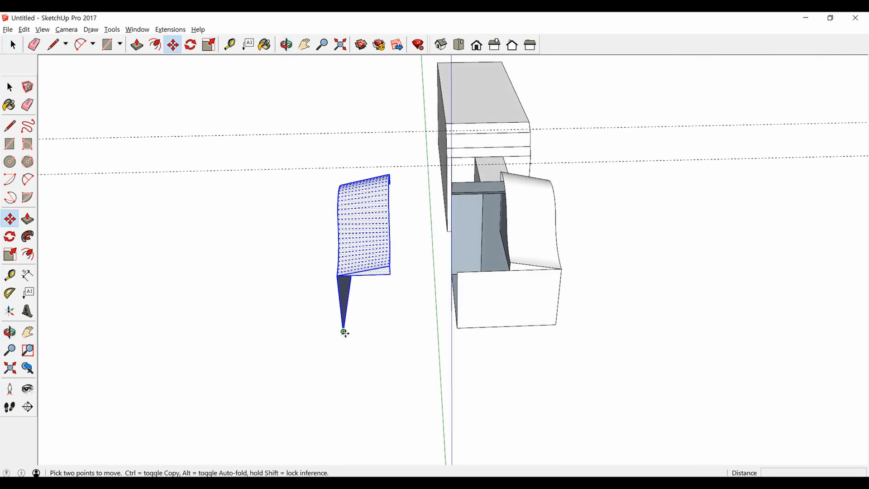
click(345, 334)
scroll(423, 334, up, 2)
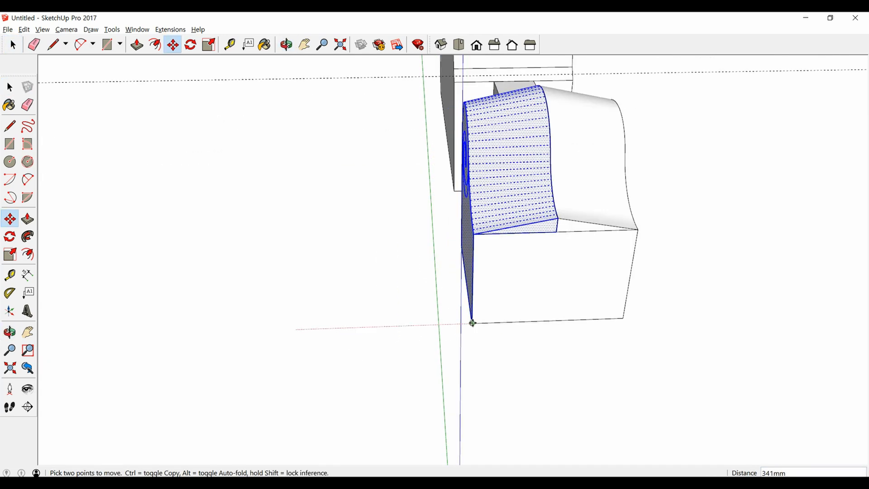
click(473, 323)
scroll(472, 323, down, 5)
middle_drag(472, 322, 852, 311)
key(space)
- Erase the vertical seam between the two triangular faces at the rear of the ridged head
scroll(478, 225, up, 1)
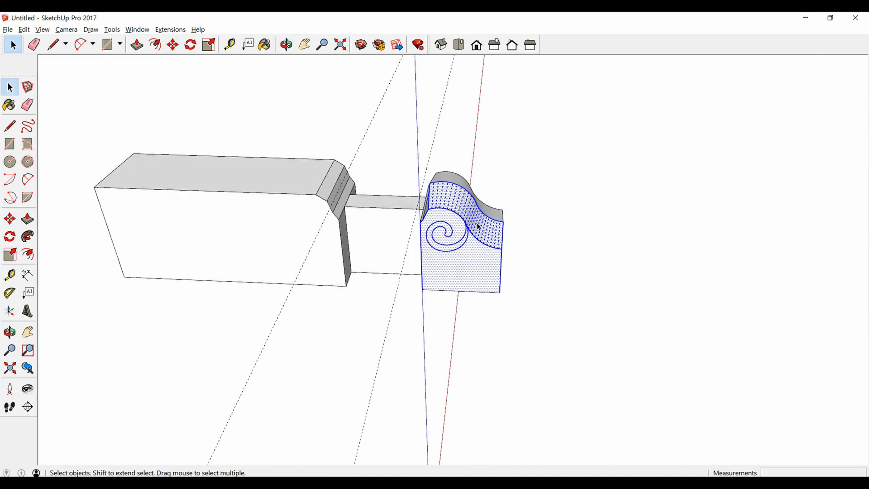
middle_drag(478, 225, 708, 262)
scroll(379, 274, up, 3)
middle_drag(380, 274, 570, 222)
scroll(367, 186, up, 2)
click(301, 191)
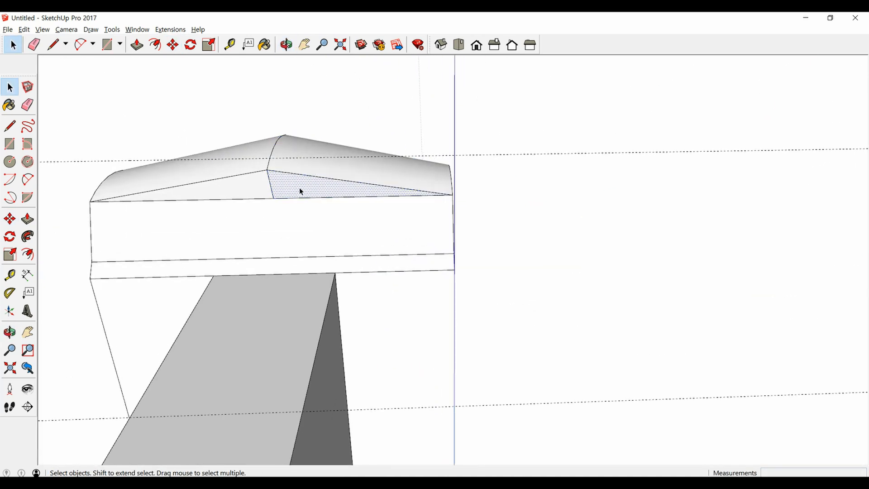
key(e)
click(270, 181)
scroll(290, 222, down, 2)
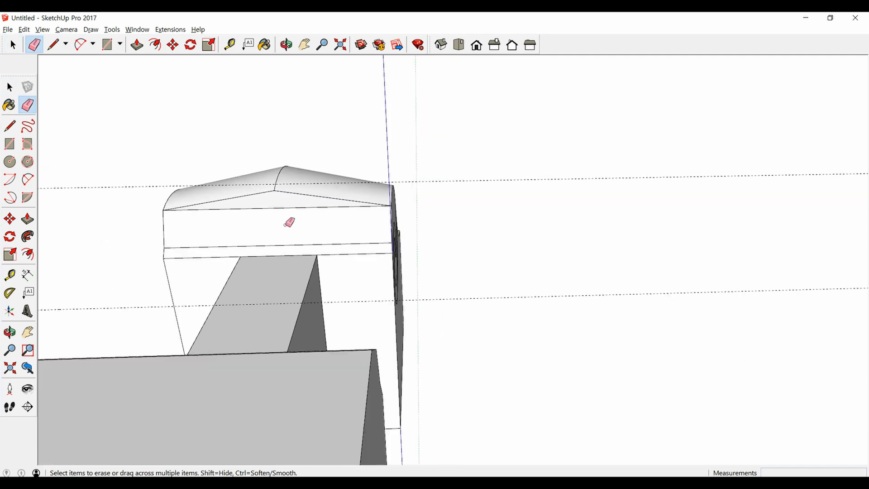
- Erase the vertical seam between the two triangular faces at the front of the ridged head
middle_drag(346, 226, 140, 254)
scroll(562, 247, down, 2)
middle_drag(563, 248, 394, 252)
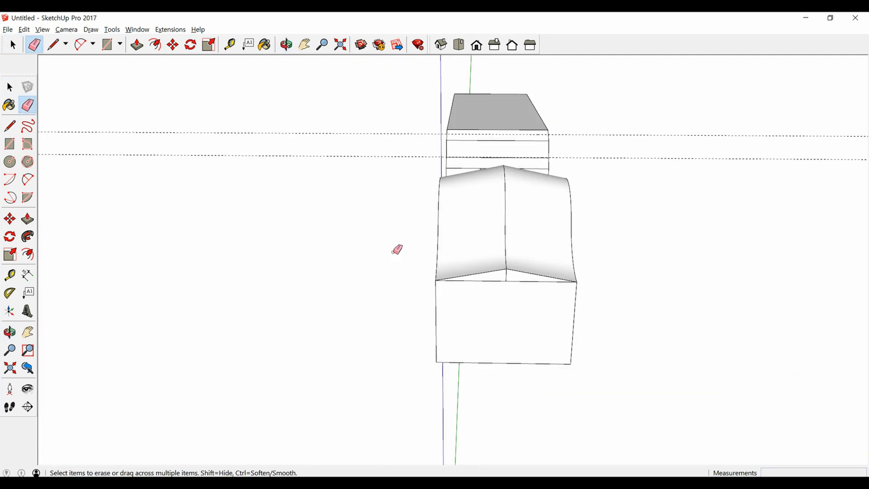
scroll(518, 297, up, 3)
middle_drag(518, 297, 719, 240)
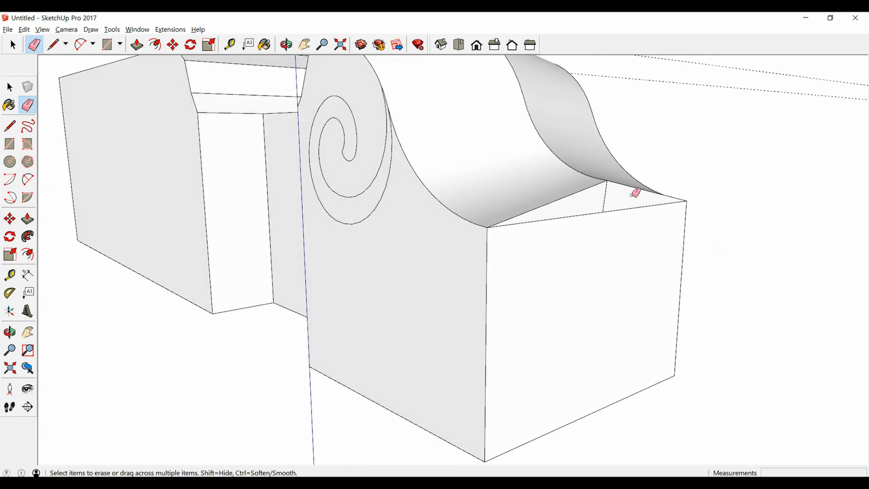
key(space)
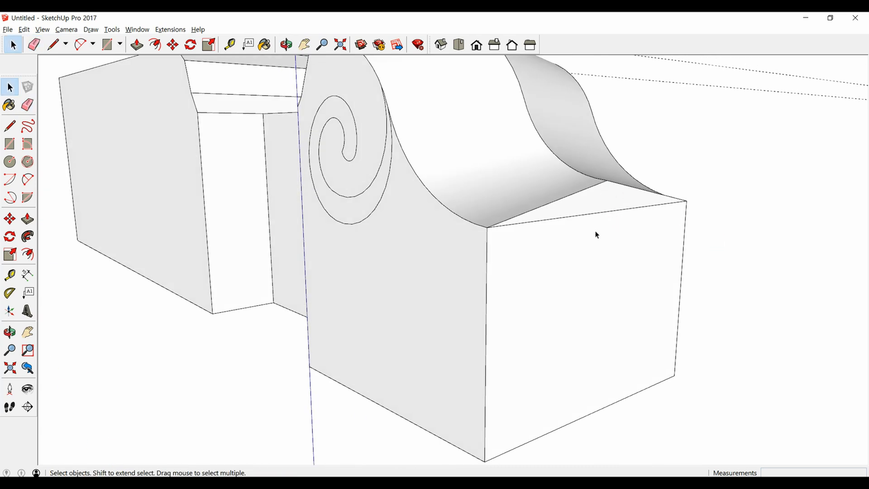
- Copy the beam head's front end face straight up so it extends past the ridged top
click(596, 235)
scroll(596, 235, down, 2)
middle_drag(583, 274, 632, 281)
double_click(623, 281)
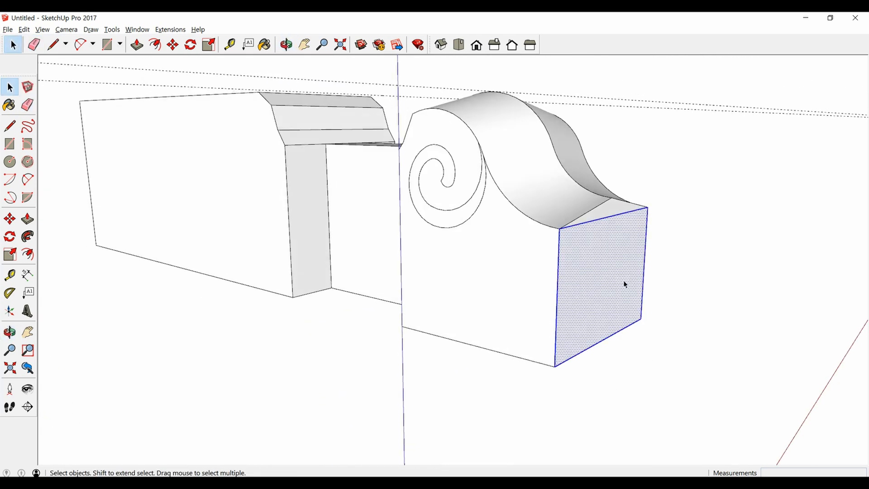
key(m)
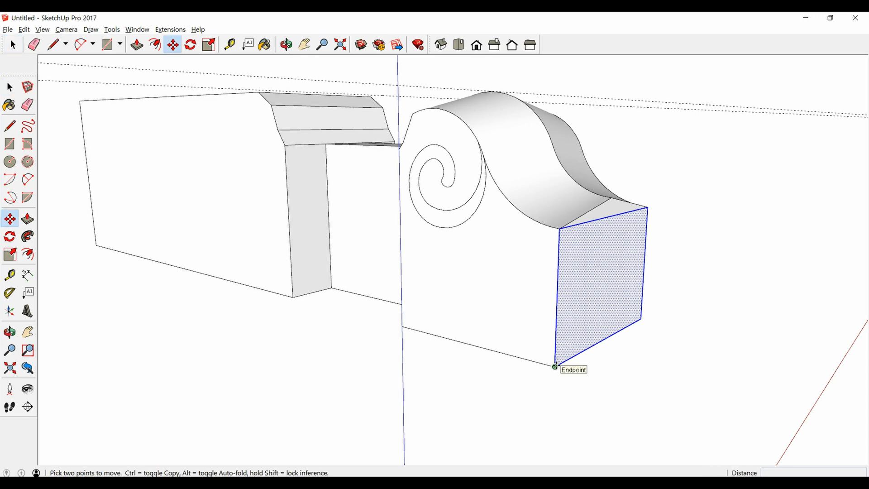
click(556, 365)
key(ctrl)
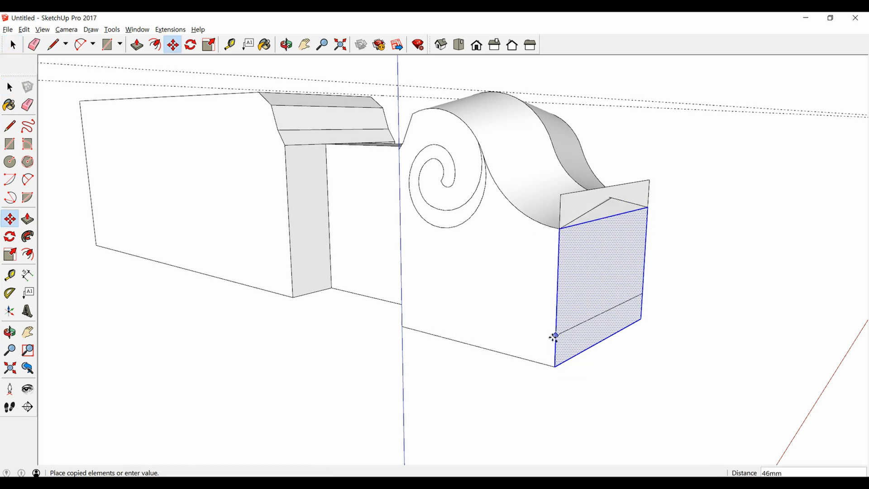
click(558, 296)
middle_drag(558, 297, 795, 376)
key(space)
- Copy the sloped rear face of the beam head upward along its slope, past the ridge line
scroll(445, 141, up, 2)
scroll(447, 144, up, 3)
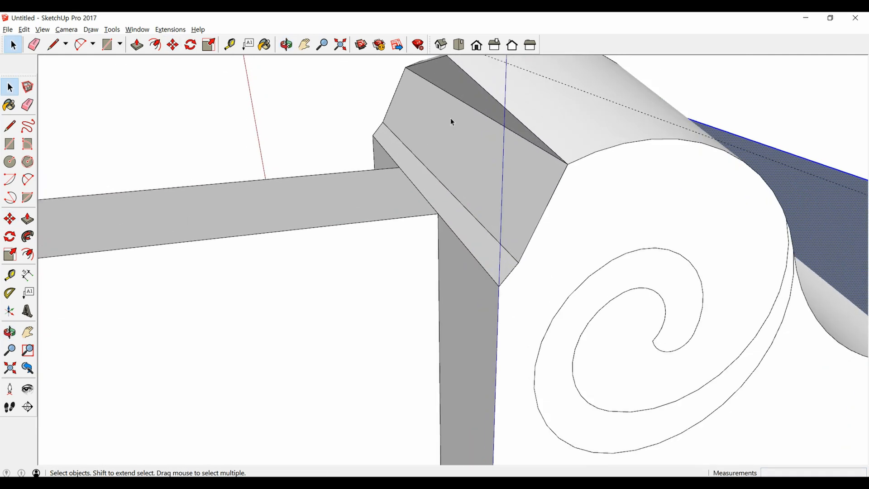
middle_drag(556, 208, 541, 224)
click(531, 223)
click(532, 224)
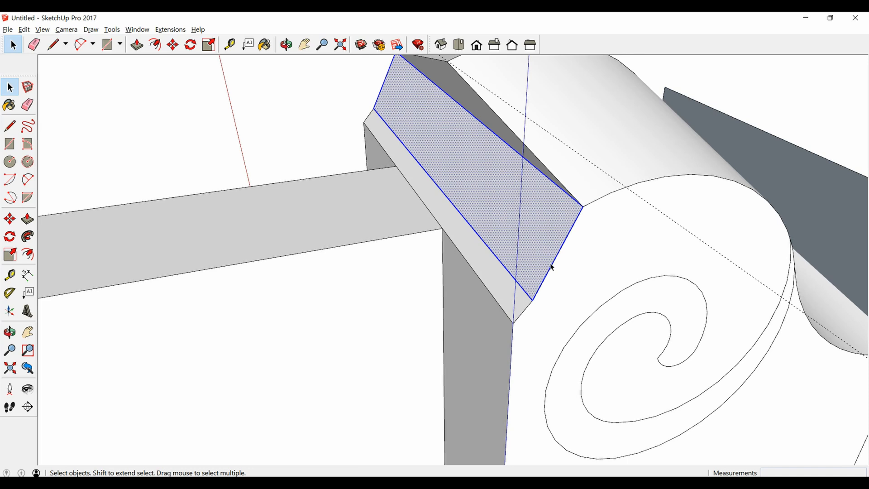
key(m)
click(532, 300)
key(ctrl)
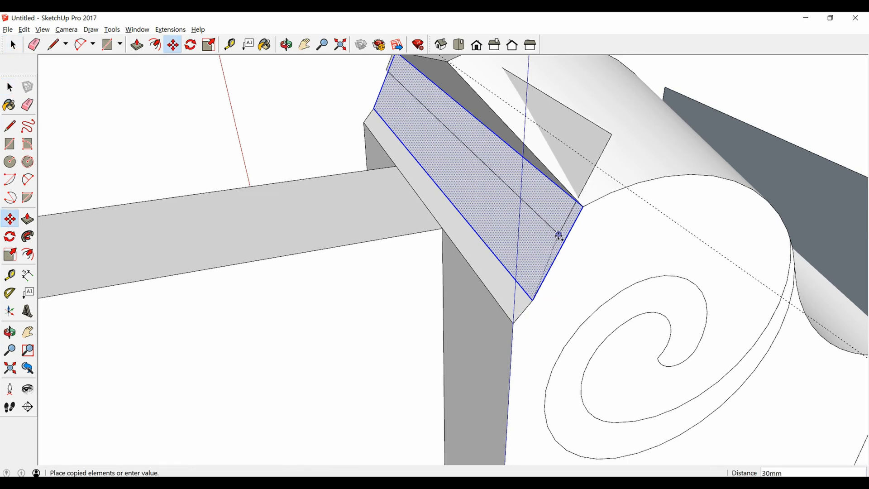
click(583, 222)
middle_drag(583, 222, 558, 249)
key(space)
- Intersect all connected faces of the beam so the two copied faces cut the ridged head
scroll(620, 284, down, 2)
scroll(572, 249, down, 3)
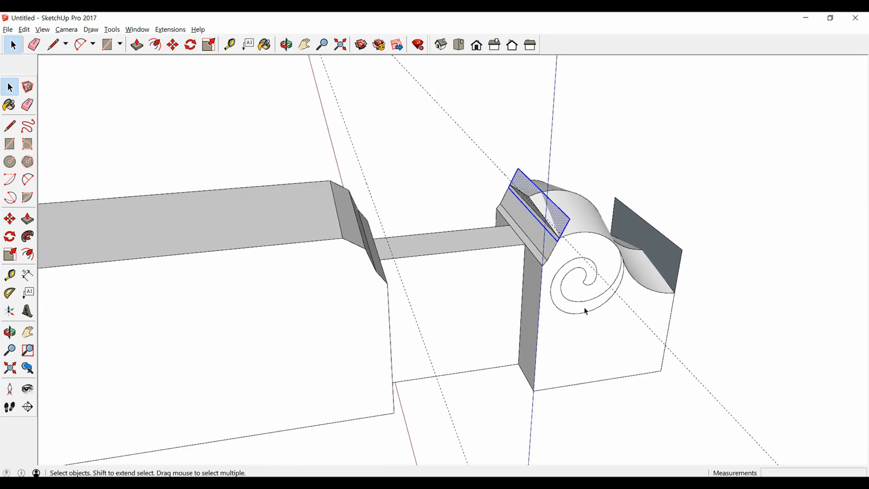
triple_click(577, 336)
right_click(578, 336)
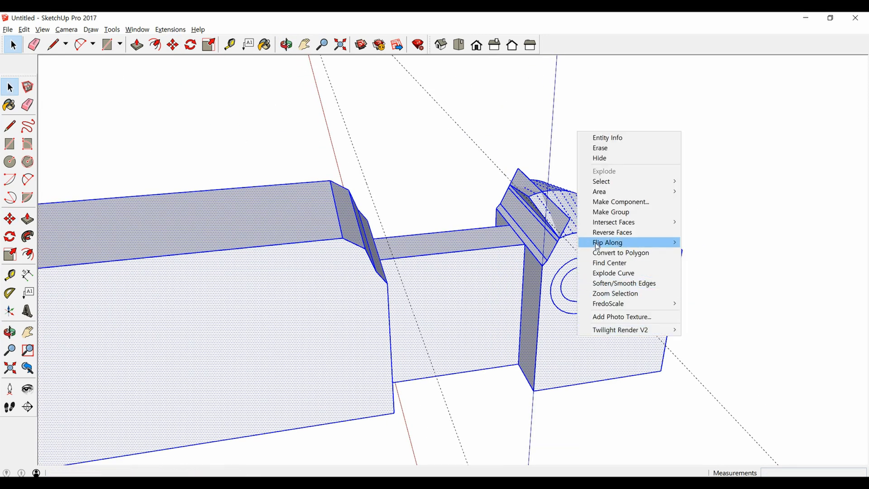
mouse_move(656, 222)
click(703, 223)
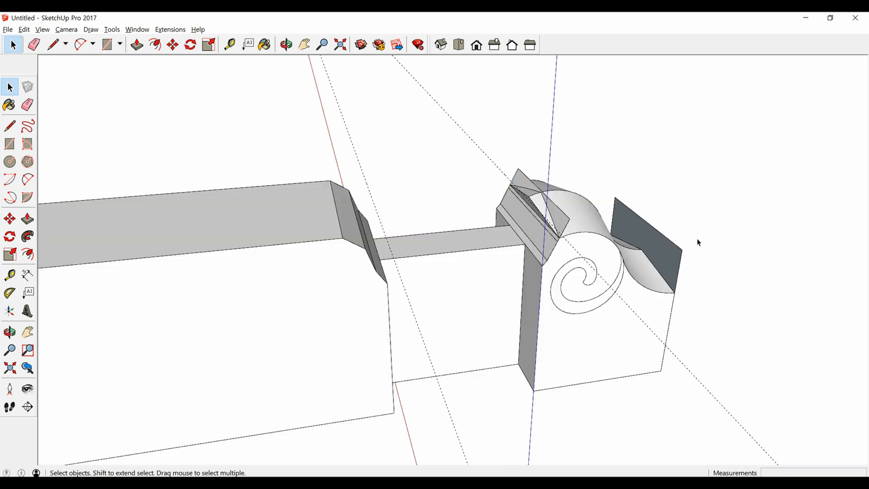
- Erase the parts of the copied sloped face that protrude beyond the ridged surface at the rear of the head
middle_drag(697, 242, 714, 264)
scroll(526, 191, up, 5)
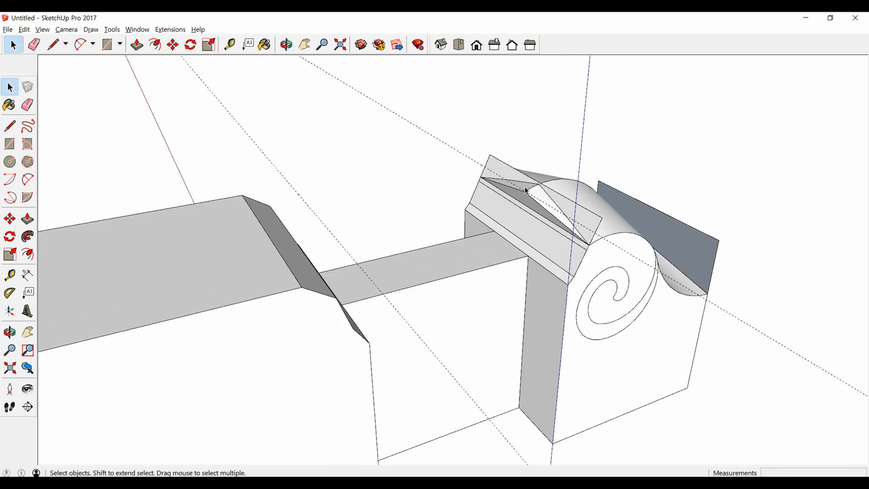
middle_drag(524, 192, 472, 238)
scroll(507, 238, up, 2)
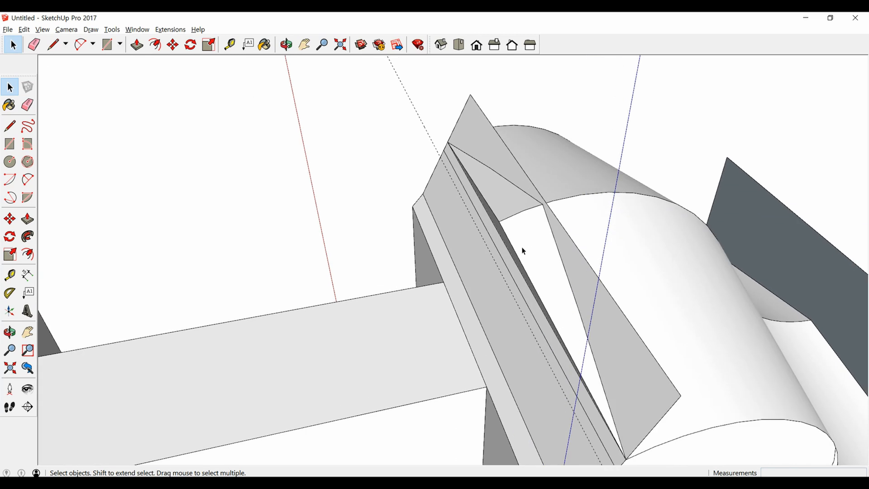
key(e)
click(520, 254)
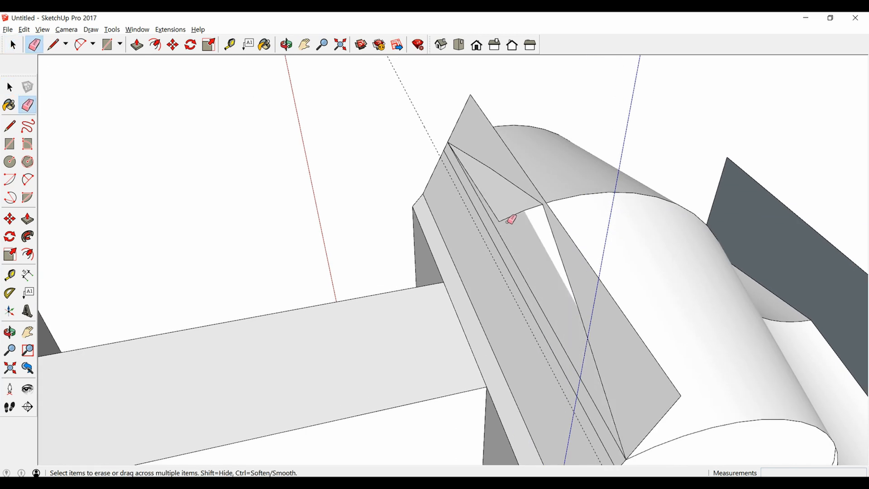
mouse_move(512, 219)
middle_down()
mouse_move(510, 235)
mouse_move(529, 192)
mouse_move(553, 204)
mouse_move(510, 209)
mouse_move(613, 195)
mouse_move(515, 101)
middle_up()
click(552, 185)
click(454, 94)
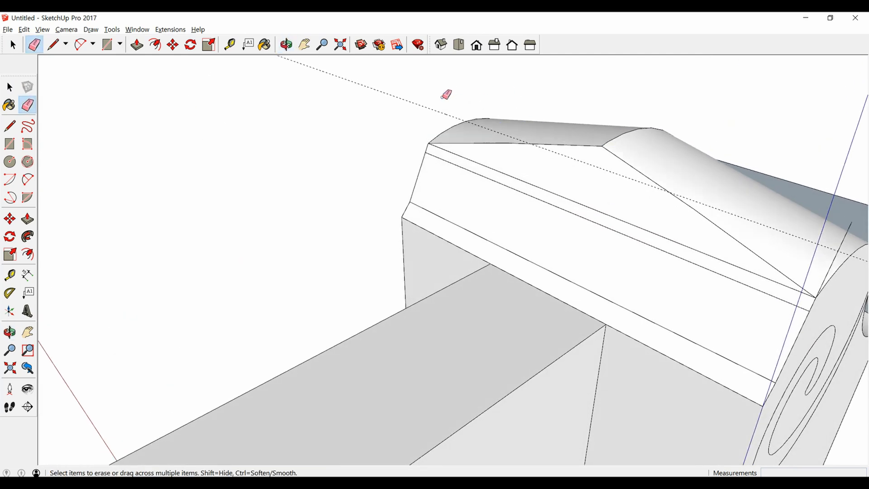
- Erase the leftover parallel edges across the sloped rear face of the head
middle_drag(447, 91, 552, 170)
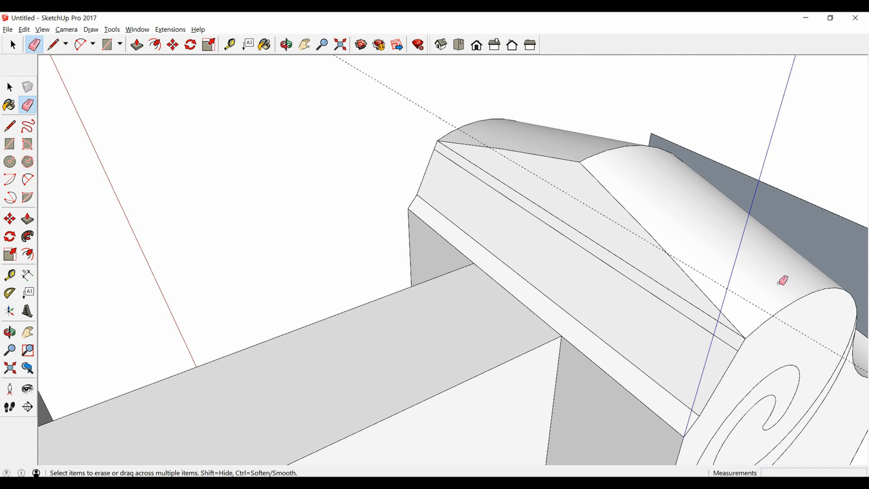
click(684, 319)
scroll(588, 240, down, 2)
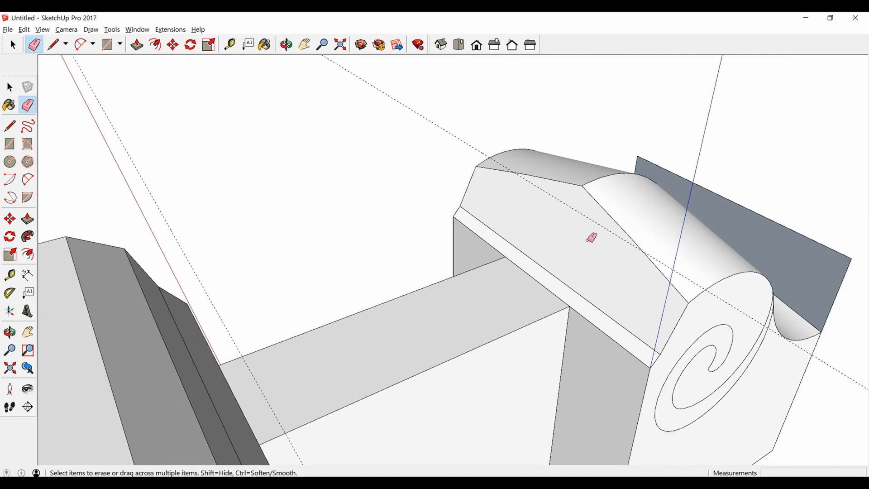
- Erase the inner edge and the protruding outline of the copied end face above the front of the head
mouse_move(590, 240)
middle_down()
mouse_move(643, 297)
mouse_move(499, 240)
mouse_move(477, 160)
mouse_move(433, 188)
mouse_move(439, 177)
mouse_move(735, 262)
mouse_move(675, 267)
mouse_move(570, 303)
middle_up()
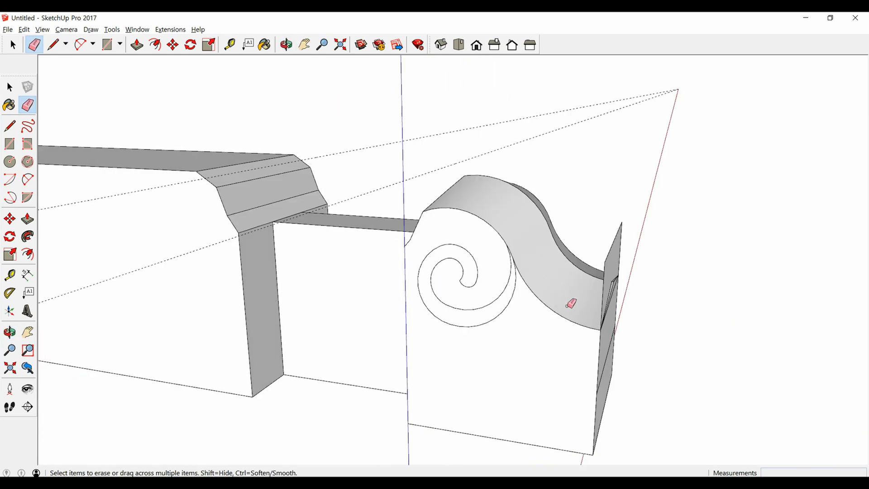
scroll(571, 303, up, 3)
middle_drag(671, 290, 607, 323)
scroll(608, 313, up, 4)
scroll(605, 297, up, 2)
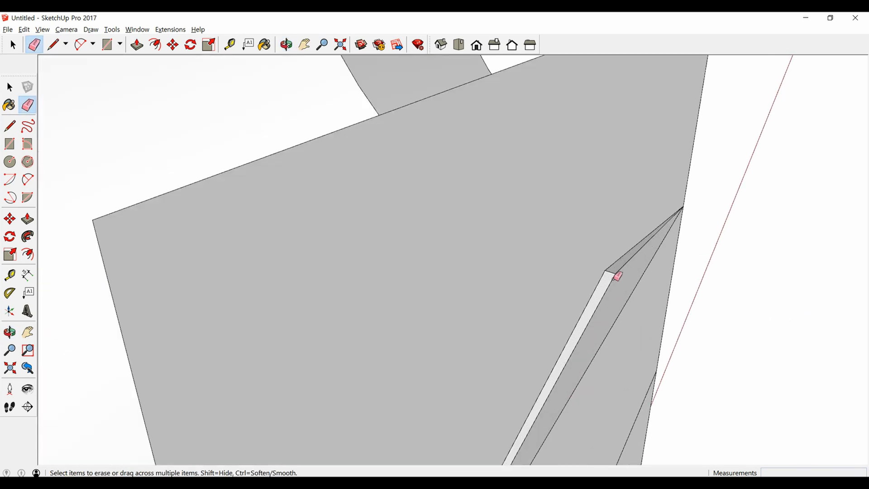
drag(611, 278, 615, 275)
scroll(622, 271, down, 3)
middle_drag(623, 272, 640, 224)
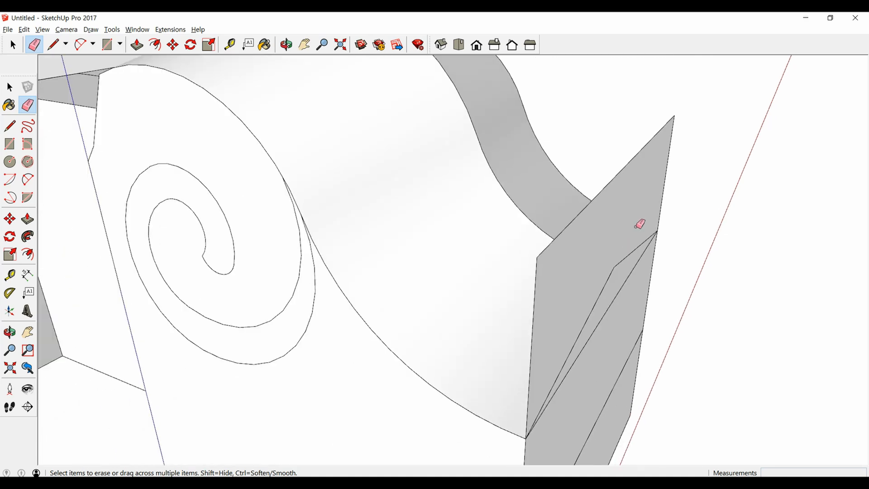
drag(673, 117, 679, 125)
middle_drag(681, 126, 642, 219)
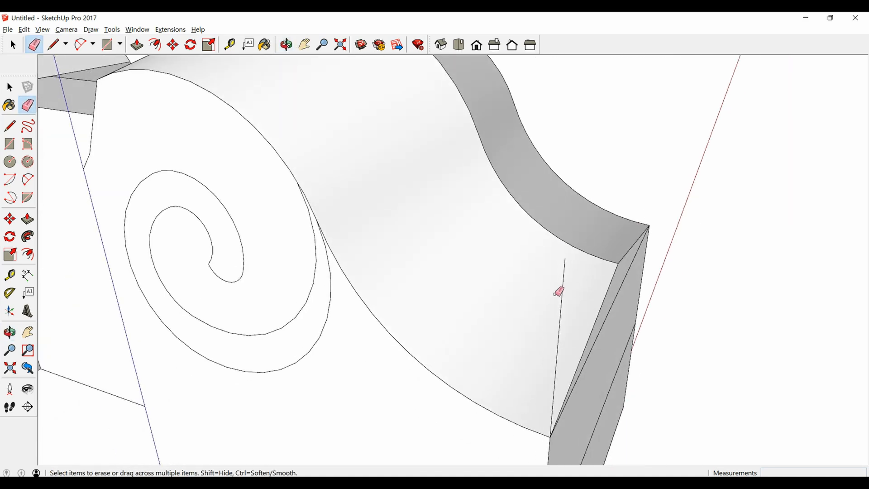
- Erase the leftover dividing edges across the head's front end face, making it one continuous face
scroll(562, 289, down, 4)
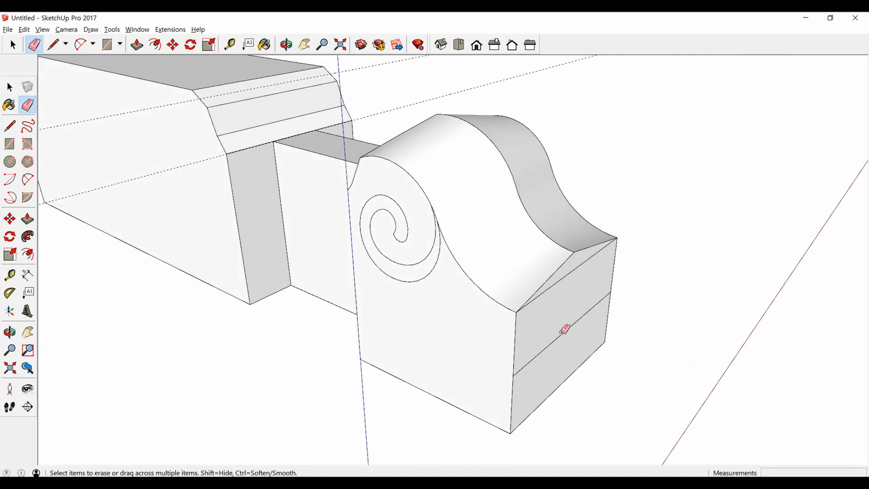
scroll(579, 267, down, 5)
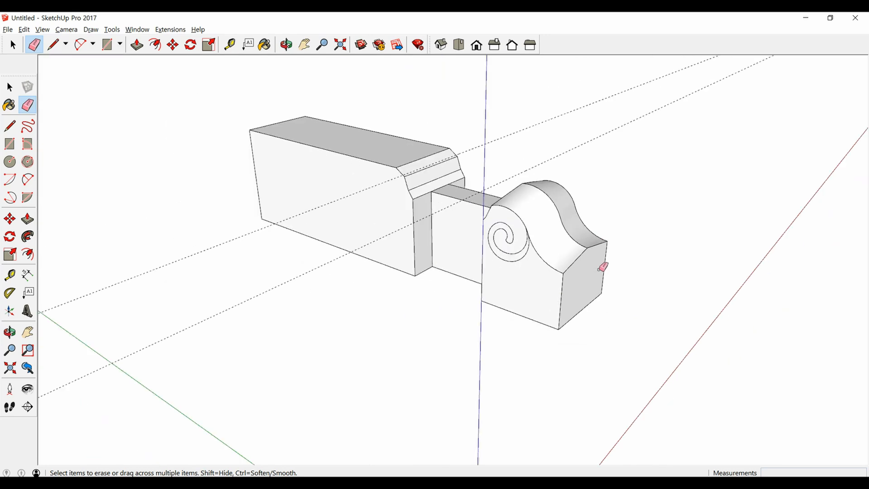
middle_drag(604, 266, 453, 235)
key(e)
scroll(549, 231, up, 6)
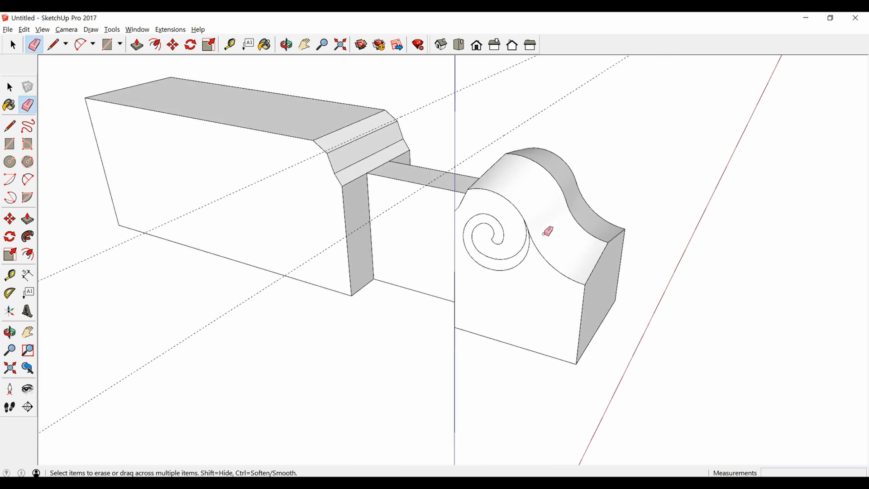
- Push the spiral scroll band inward by the same depth on both side faces of the beam's carved end
key(space)
click(505, 275)
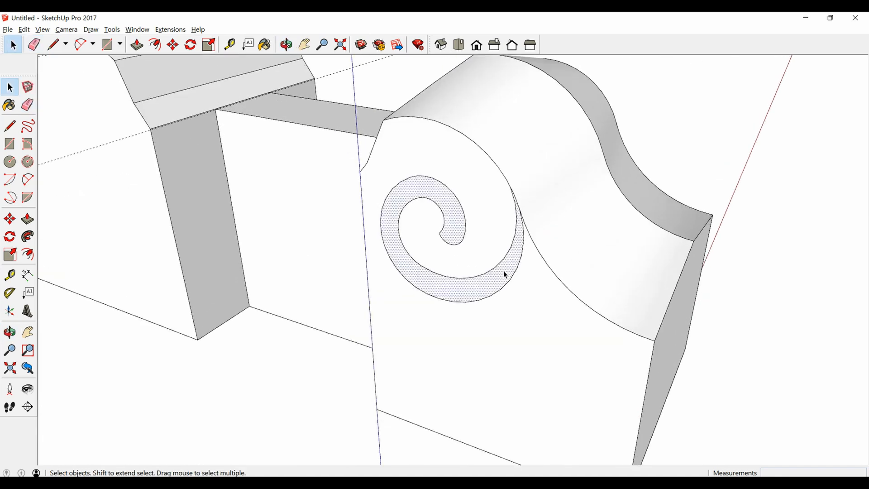
key(p)
click(505, 274)
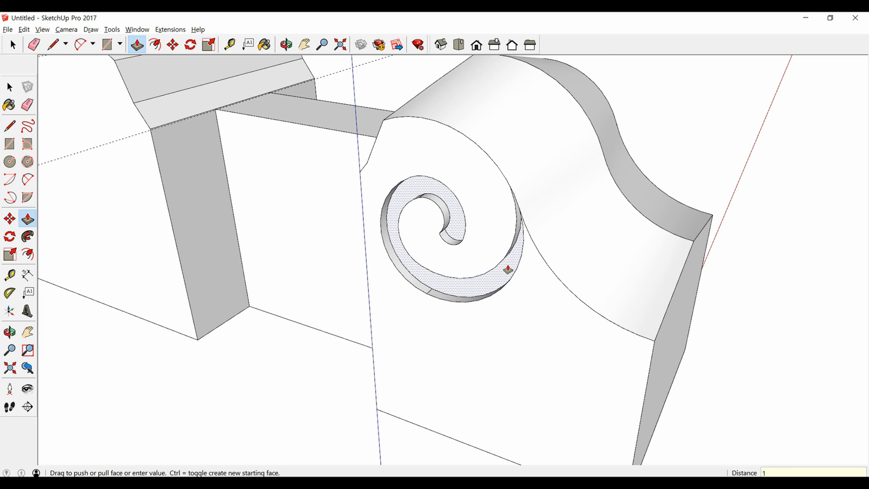
key(Return)
scroll(509, 270, down, 5)
middle_drag(509, 270, 426, 320)
scroll(491, 342, up, 4)
double_click(495, 343)
scroll(475, 235, down, 5)
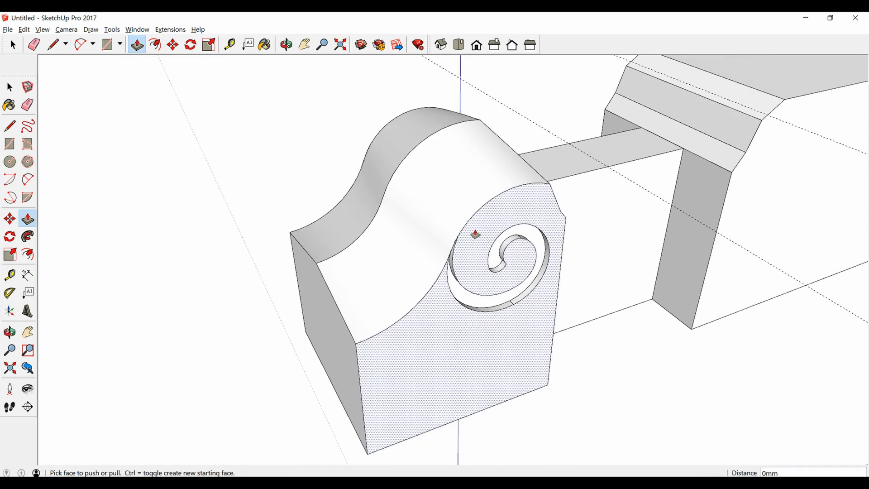
middle_drag(471, 235, 355, 287)
- Group the whole connected beam geometry, including the carved scroll end and the notched middle
key(space)
triple_click(628, 303)
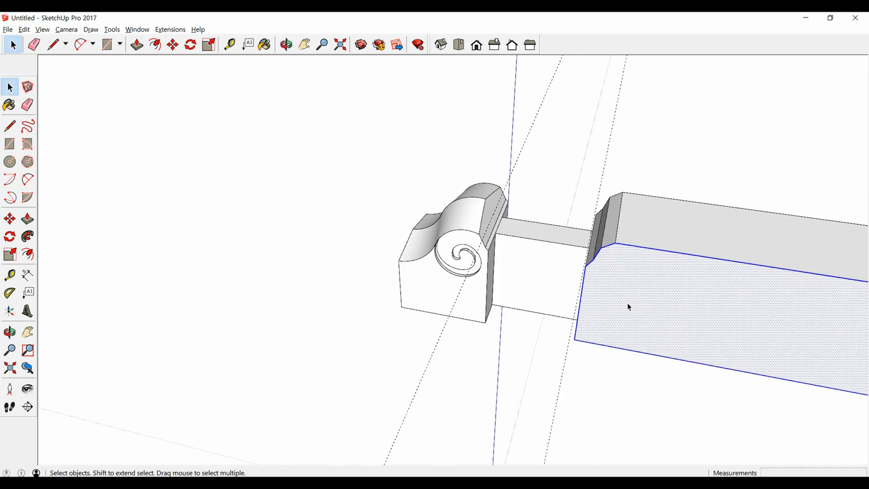
right_click(627, 303)
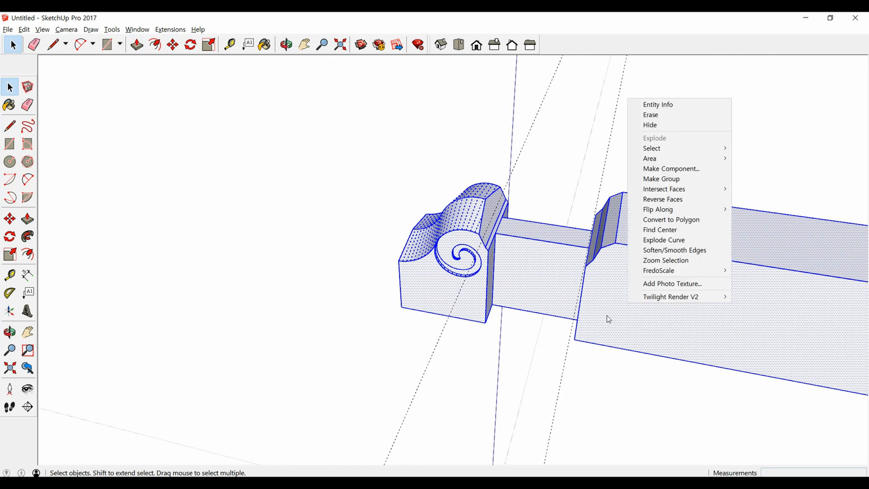
click(662, 178)
scroll(652, 192, down, 4)
middle_drag(652, 192, 495, 176)
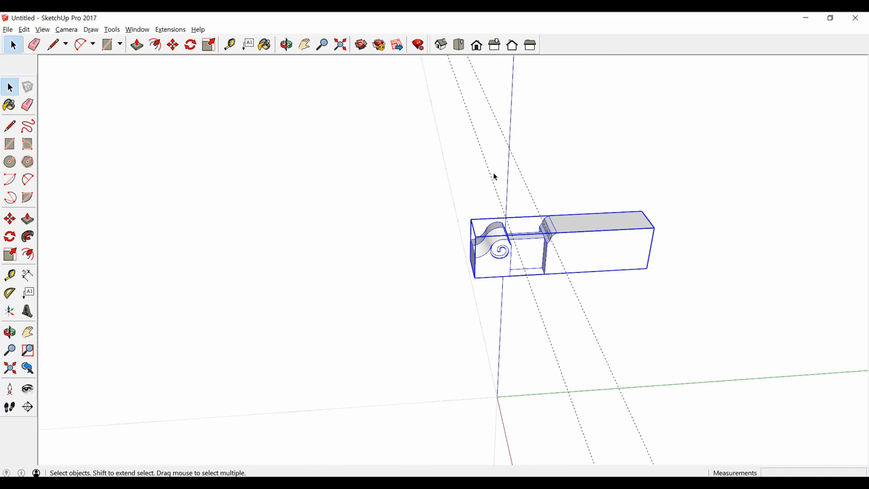
- Delete all guides from the model and unhide all hidden objects
click(25, 31)
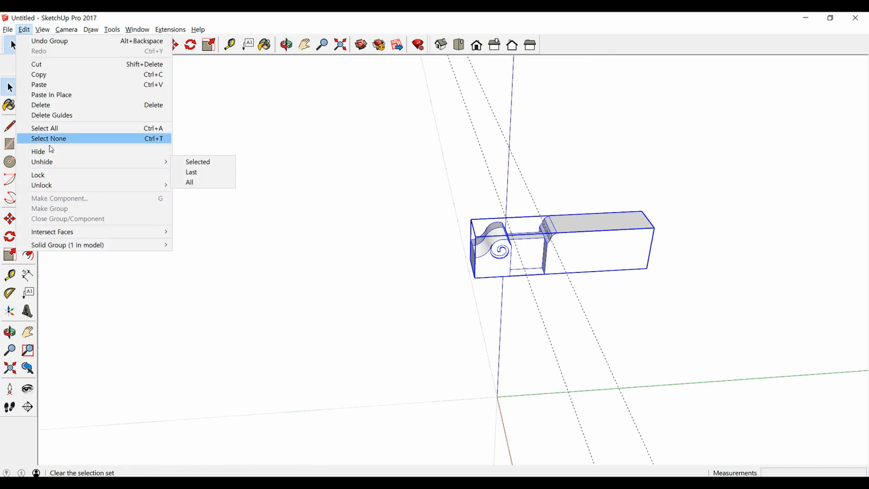
click(54, 119)
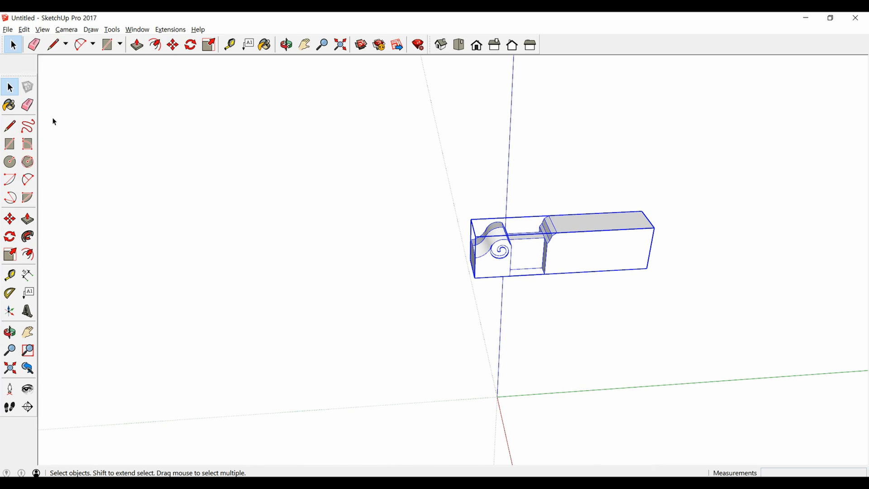
click(24, 31)
mouse_move(51, 163)
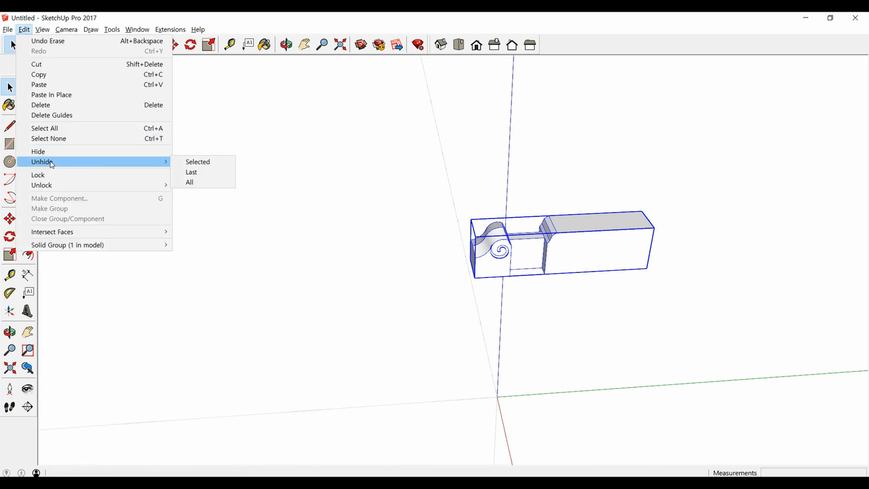
click(192, 182)
middle_drag(374, 306, 788, 122)
middle_drag(556, 179, 359, 460)
scroll(362, 186, down, 2)
middle_drag(362, 186, 348, 218)
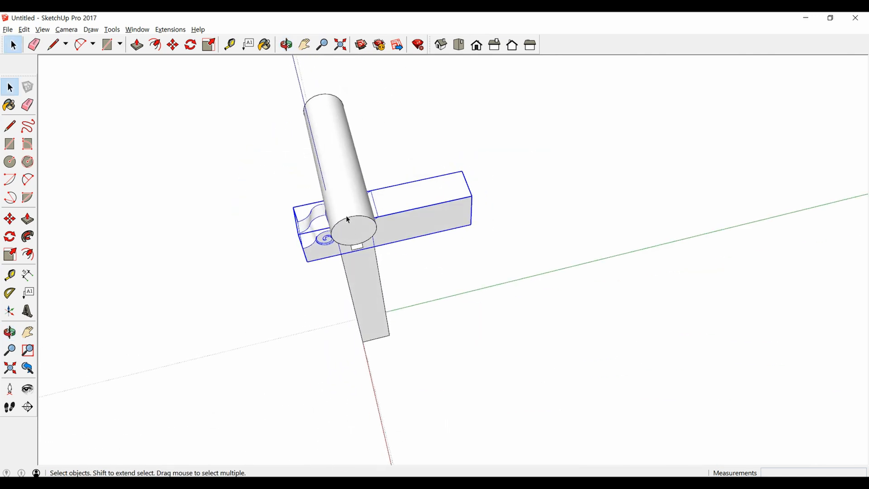
- Temporarily hide the cylinder to examine the post and beam joint beneath it
click(347, 214)
scroll(348, 213, up, 2)
right_click(356, 193)
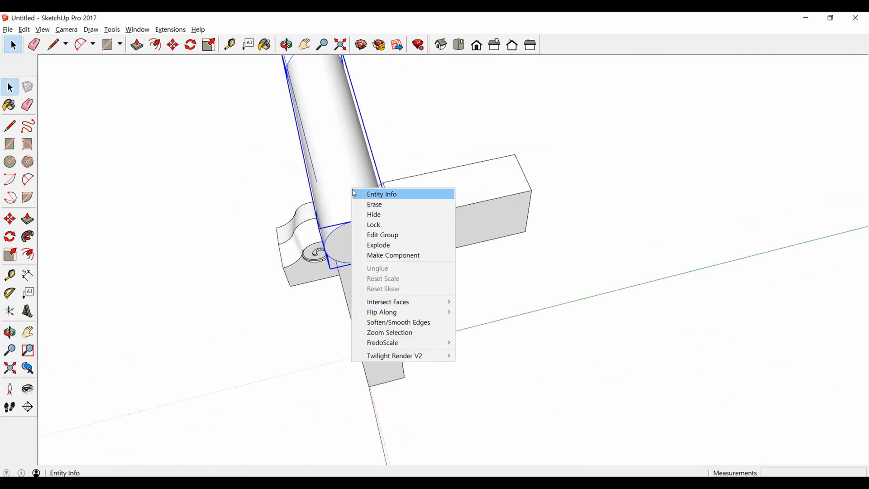
click(370, 214)
middle_drag(370, 218, 346, 304)
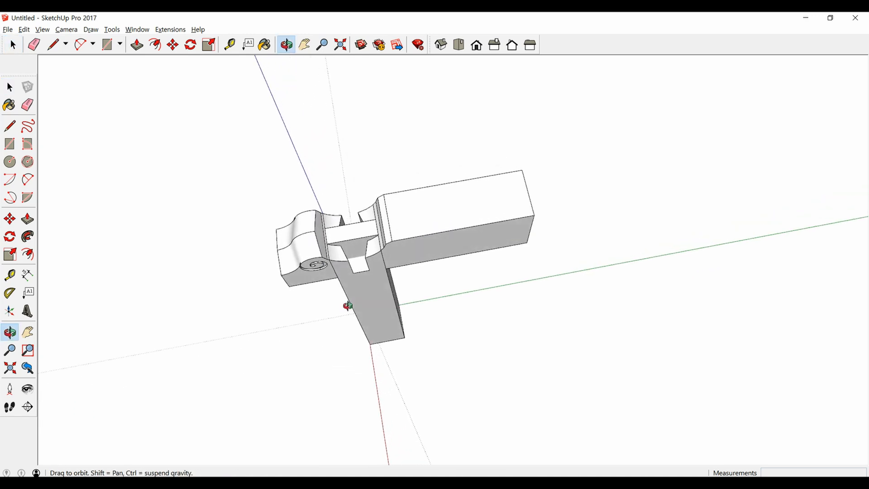
scroll(335, 262, up, 3)
scroll(335, 262, down, 3)
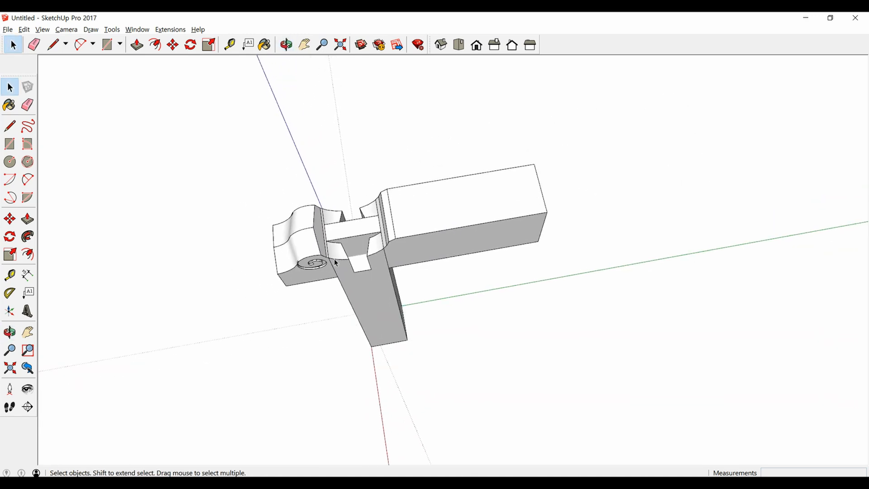
middle_drag(334, 259, 444, 191)
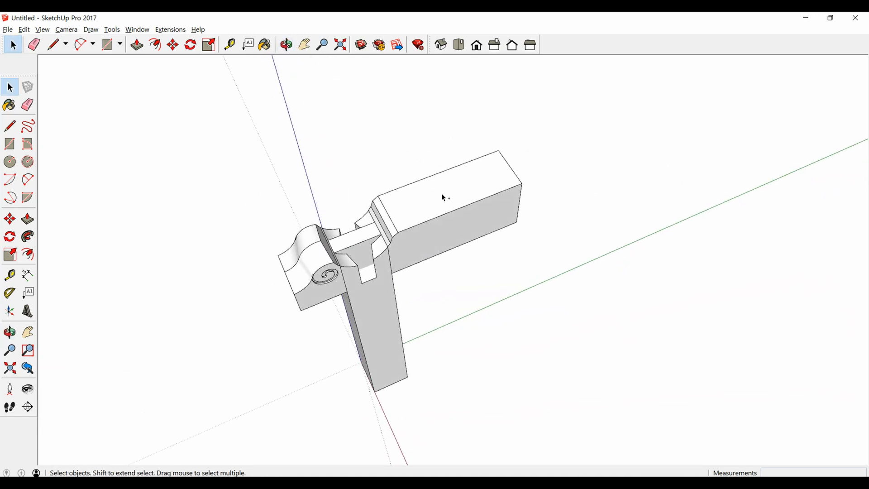
key(ctrl+z)
- Open the cylinder group for editing and push its end face back about 250 mm to the ridge of the carved end
scroll(400, 257, up, 5)
middle_drag(330, 266, 545, 244)
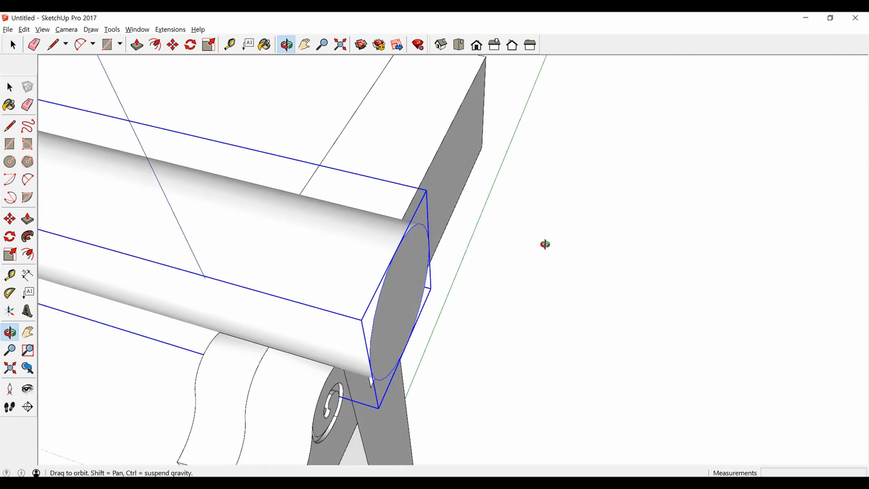
scroll(516, 209, down, 5)
middle_drag(517, 209, 532, 263)
key(m)
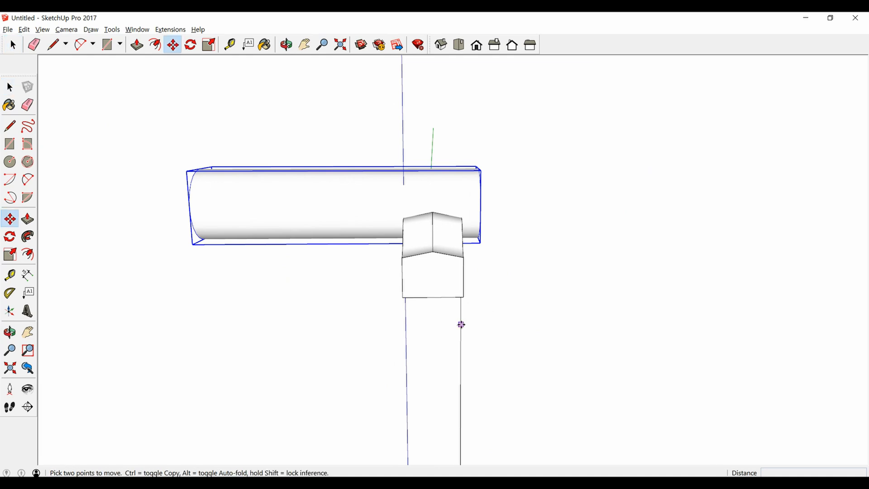
middle_drag(461, 324, 330, 408)
key(space)
double_click(468, 202)
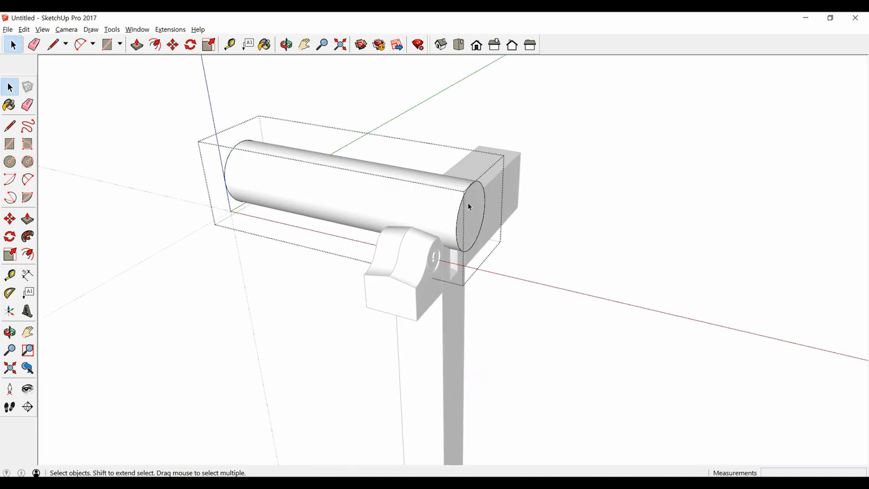
click(466, 216)
key(p)
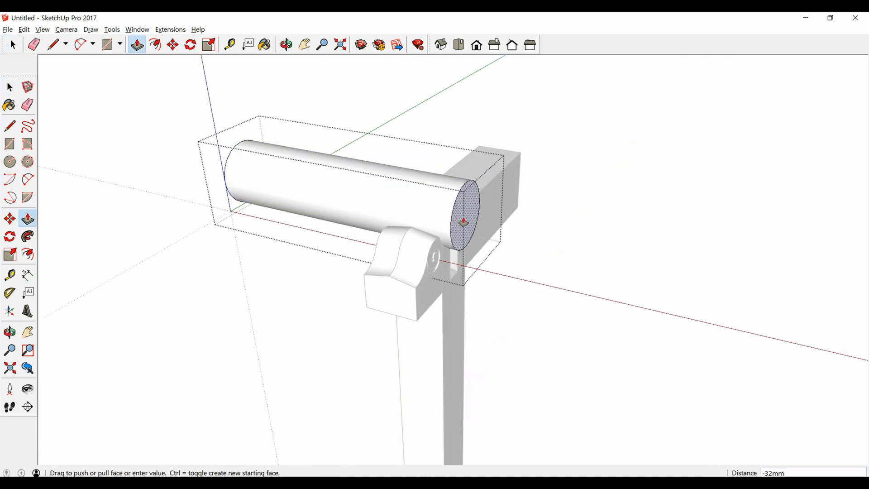
scroll(409, 243, up, 3)
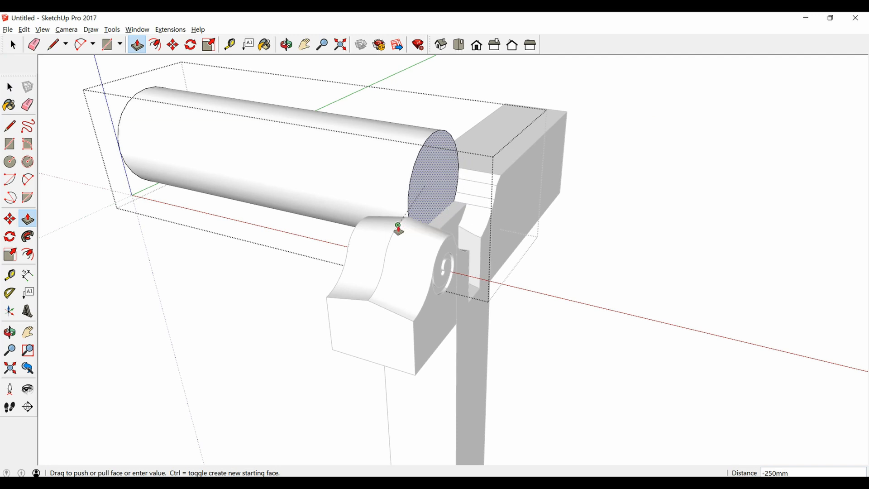
key(space)
- Draw a line across the cylinder's end face where it meets the top of the beam's narrow middle section
middle_drag(402, 236, 335, 230)
scroll(421, 194, up, 4)
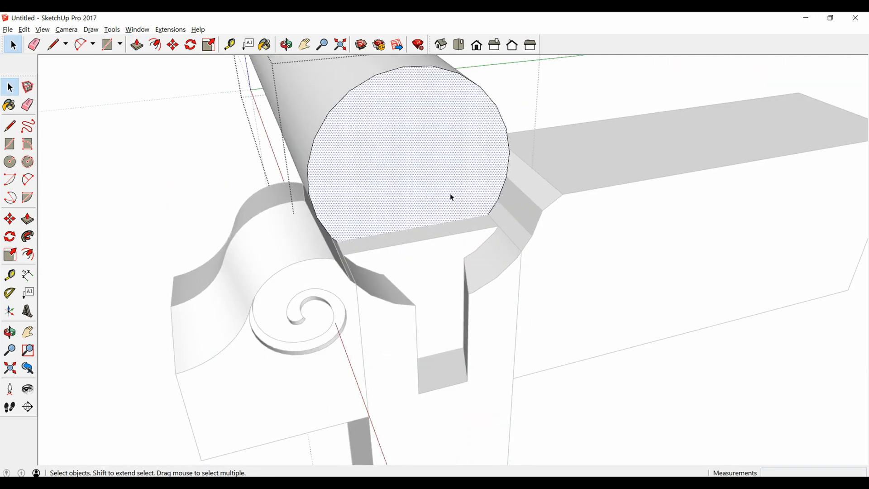
middle_drag(450, 195, 407, 210)
scroll(359, 234, up, 3)
scroll(359, 235, up, 2)
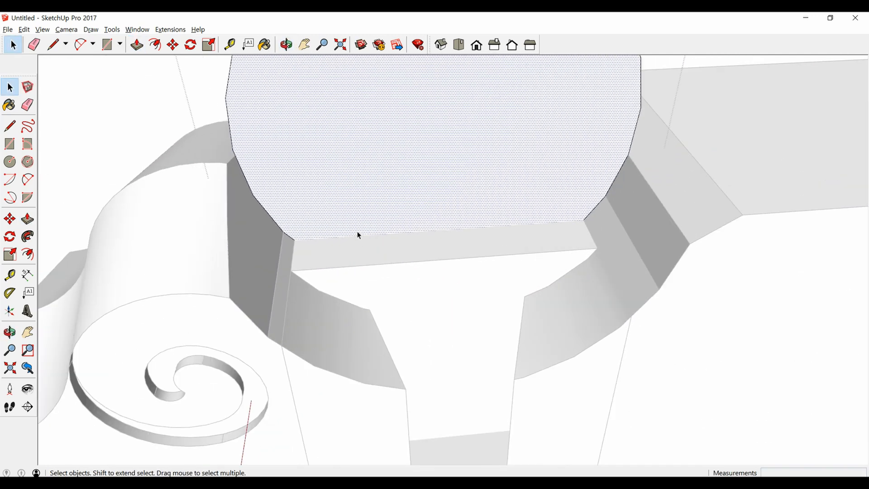
key(l)
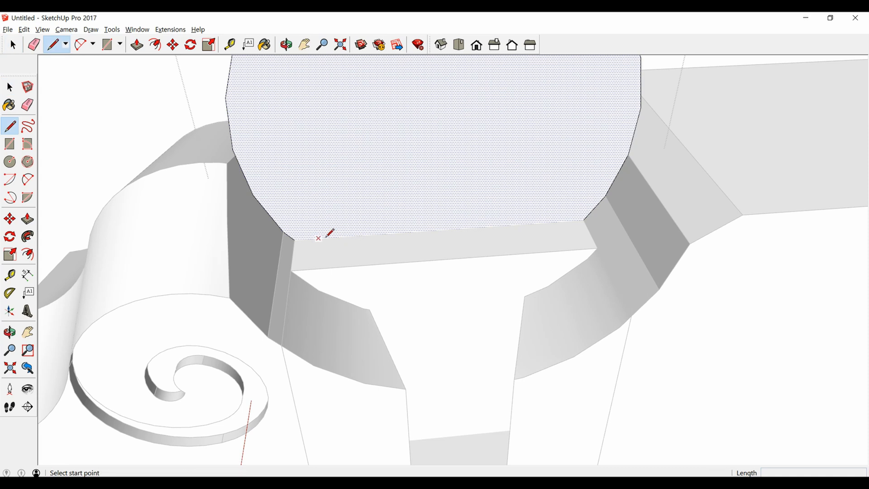
click(295, 240)
click(588, 214)
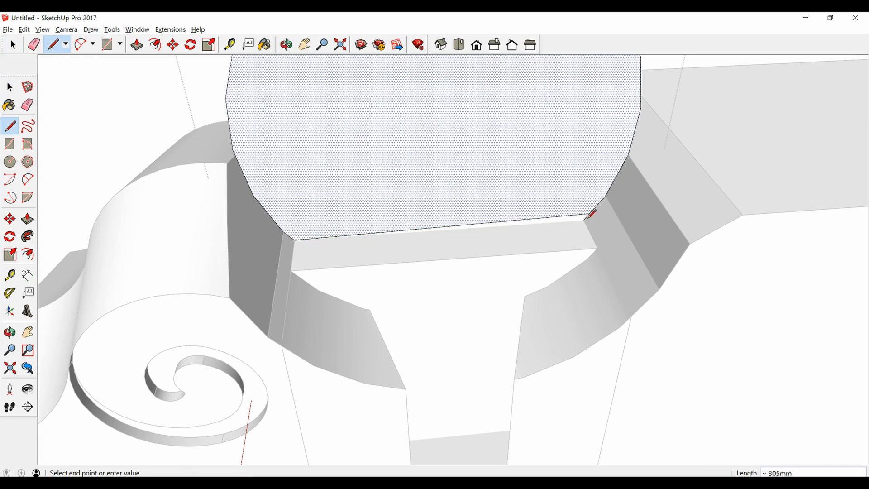
scroll(515, 175, down, 2)
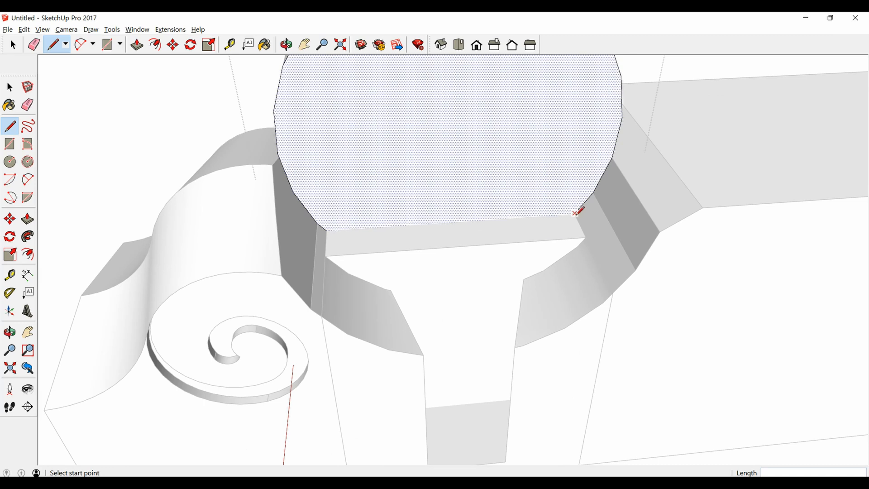
scroll(577, 210, up, 2)
click(574, 213)
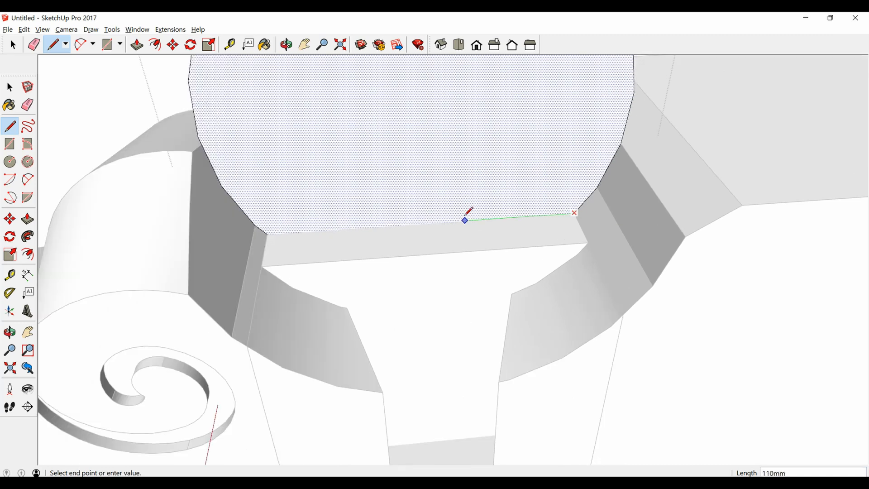
click(274, 232)
scroll(351, 225, down, 2)
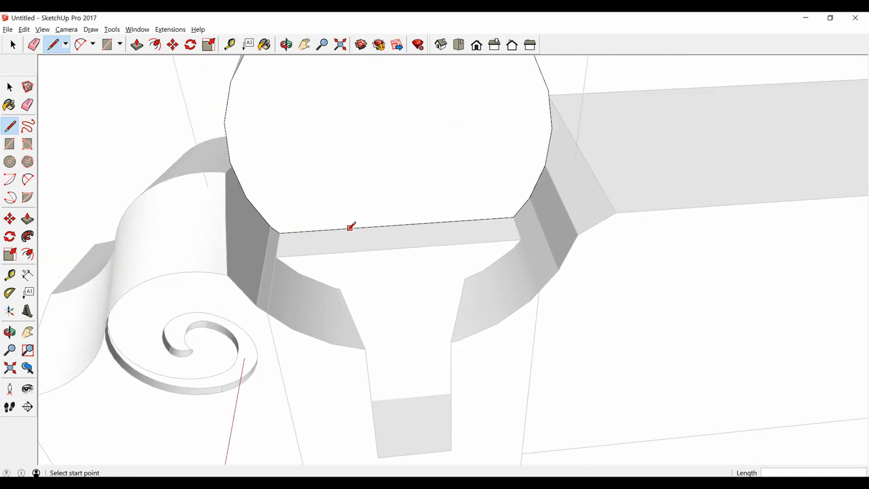
middle_drag(352, 226, 540, 222)
key(space)
scroll(540, 222, down, 2)
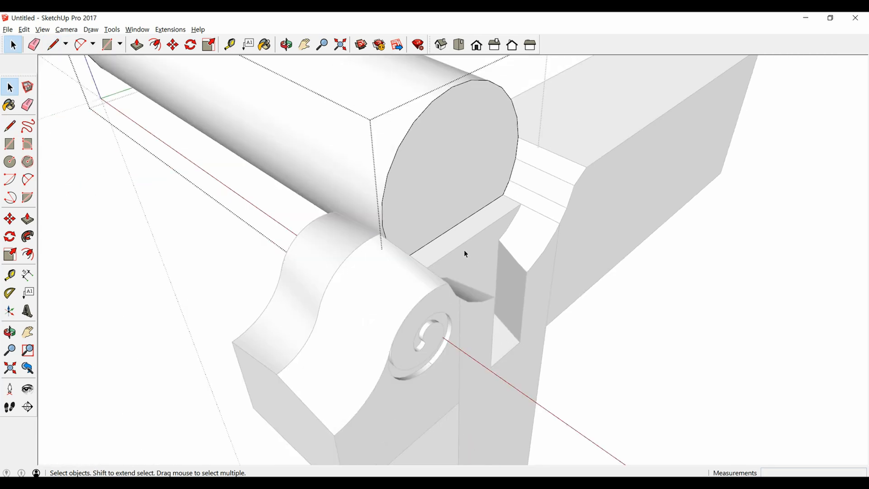
key(p)
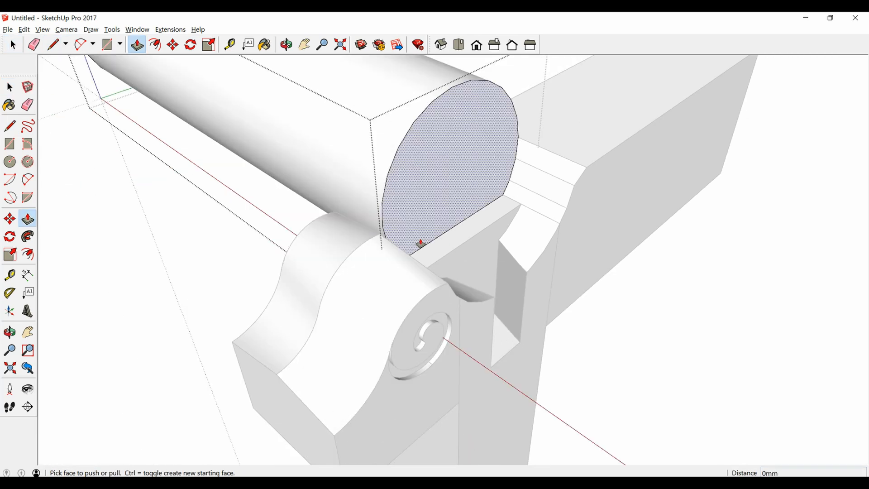
middle_drag(422, 244, 672, 141)
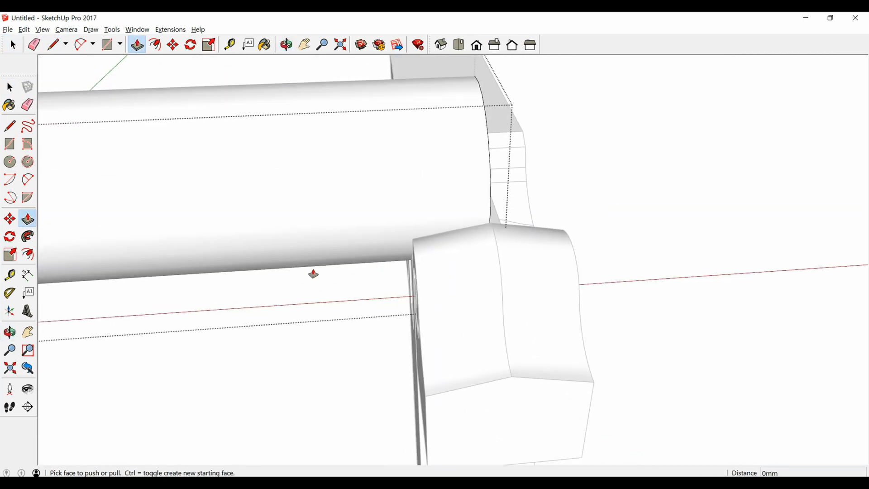
key(space)
middle_drag(541, 249, 333, 290)
middle_drag(454, 320, 506, 291)
scroll(506, 291, up, 4)
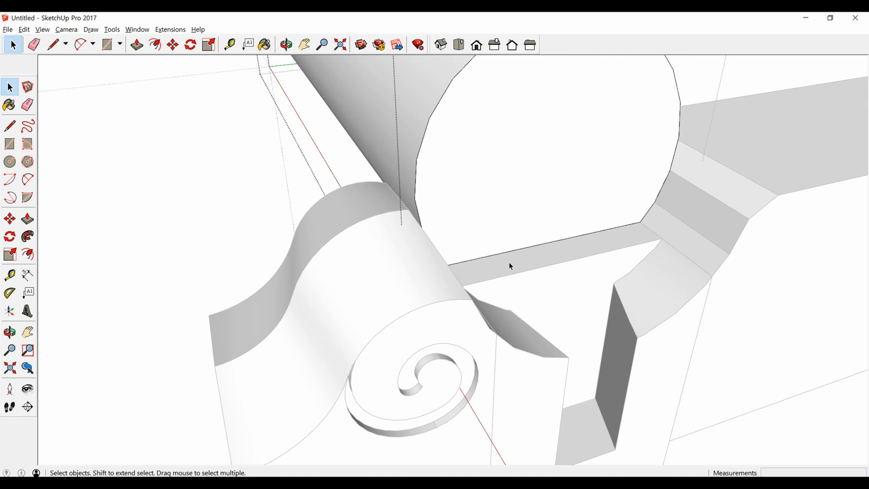
- Hide the rest of the model and push the cylinder's lower end segment inward about 471 mm to form a notch
click(43, 30)
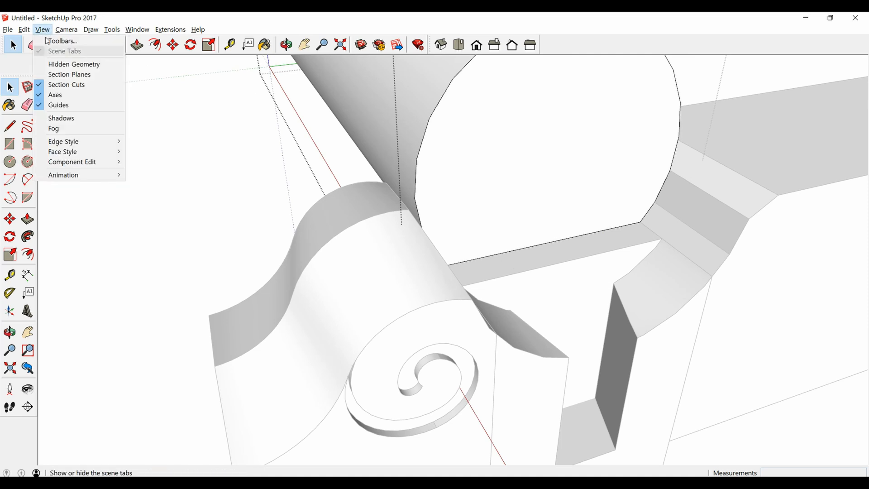
mouse_move(70, 162)
click(166, 162)
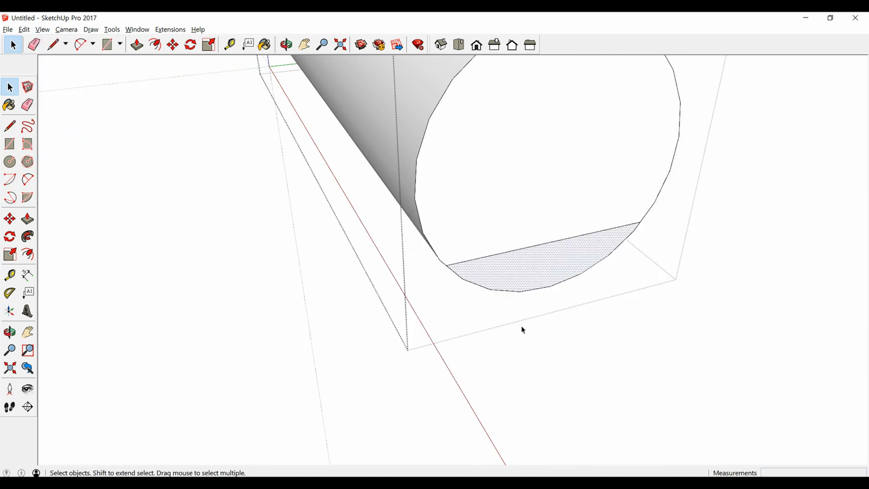
key(p)
middle_drag(438, 256, 521, 256)
click(522, 255)
click(252, 258)
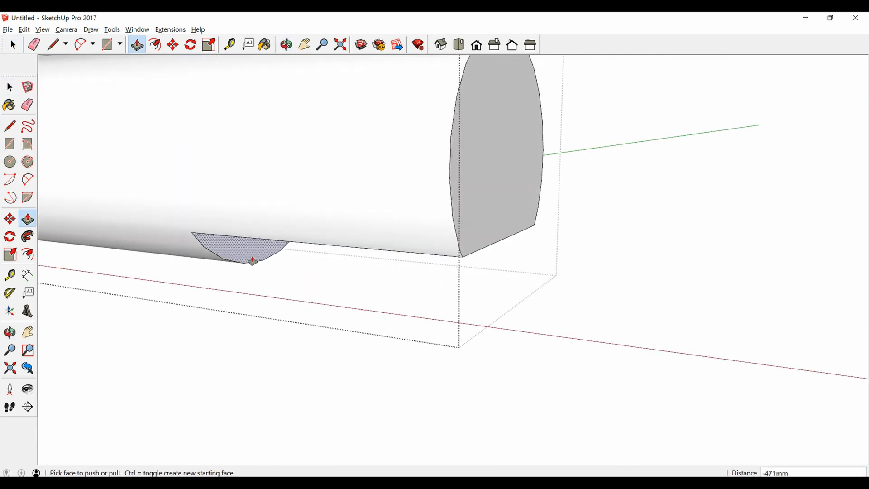
- Show the rest of the model again, pull the notch's inner face out about 321 mm to the carved beam's side, and close the cylinder group
click(49, 29)
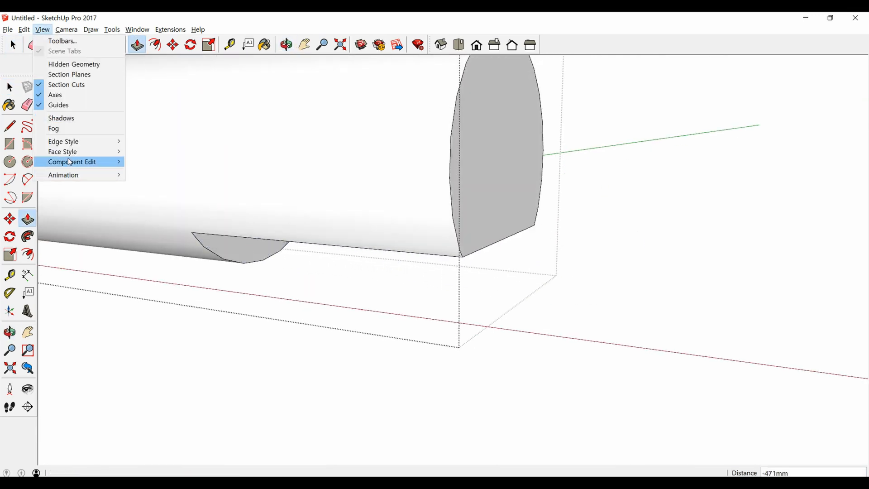
mouse_move(71, 162)
click(167, 162)
middle_drag(254, 273, 448, 213)
click(112, 279)
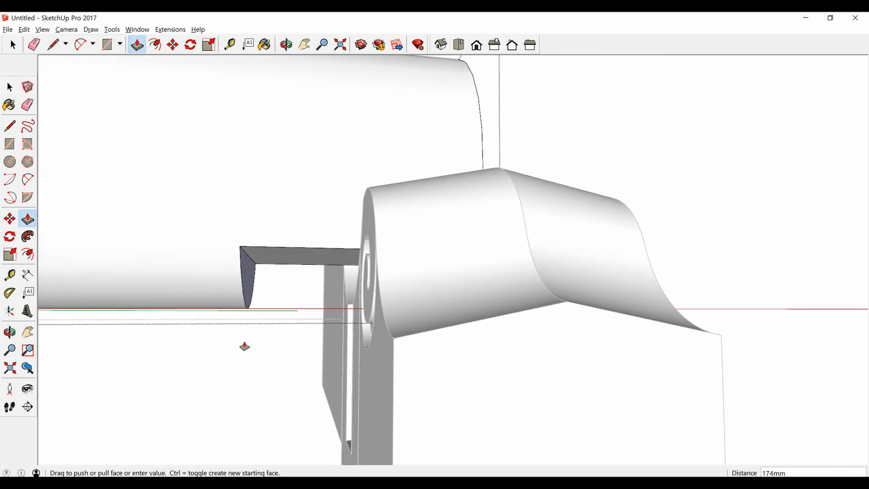
middle_drag(244, 347, 295, 266)
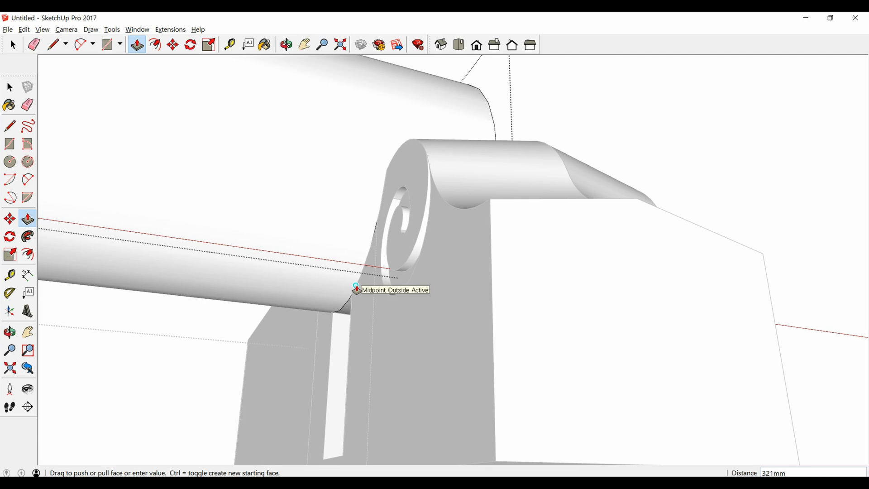
click(358, 290)
middle_drag(357, 290, 51, 389)
key(space)
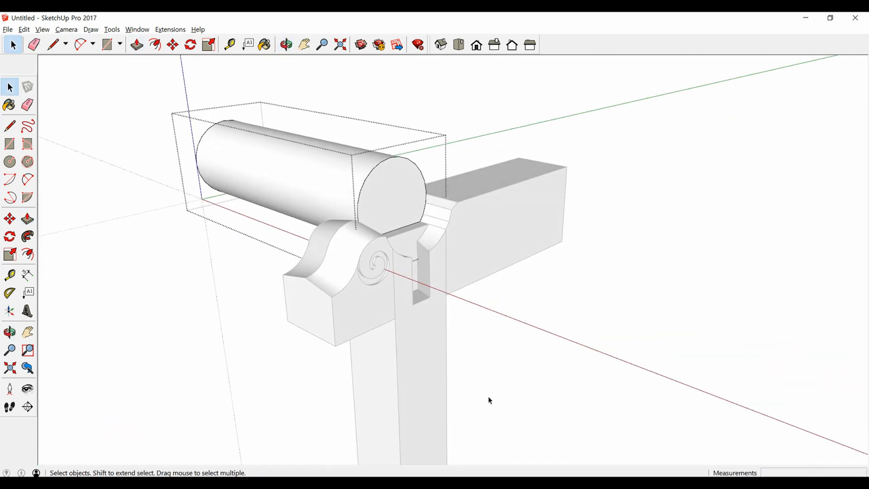
click(489, 399)
- Draw a 60 by 120 mm rectangle on the top face of the beam's plain end
middle_drag(382, 176, 167, 434)
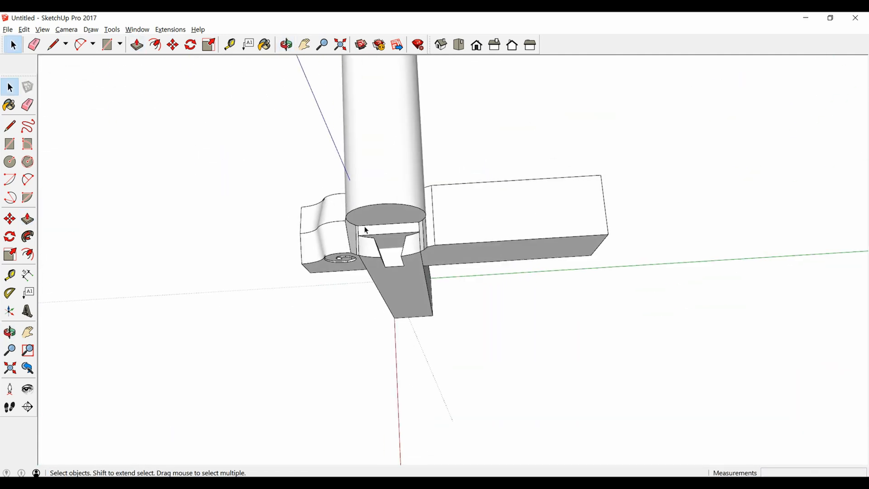
middle_drag(367, 230, 421, 242)
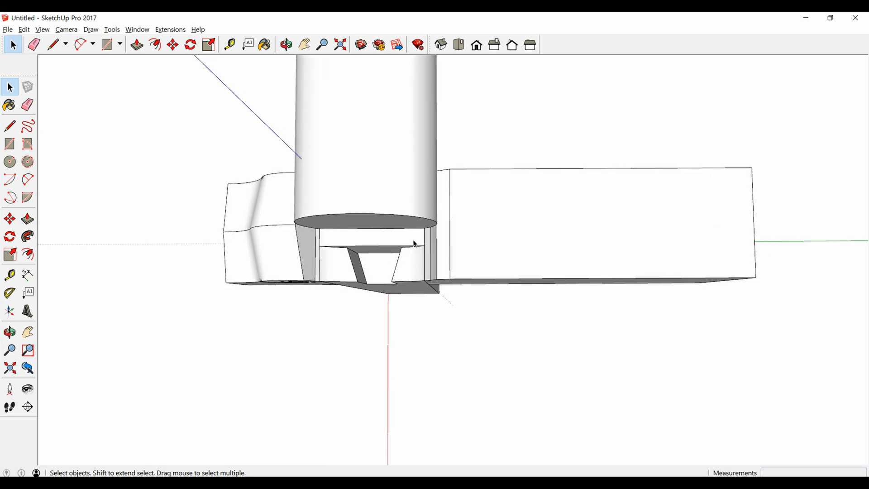
key(r)
click(521, 207)
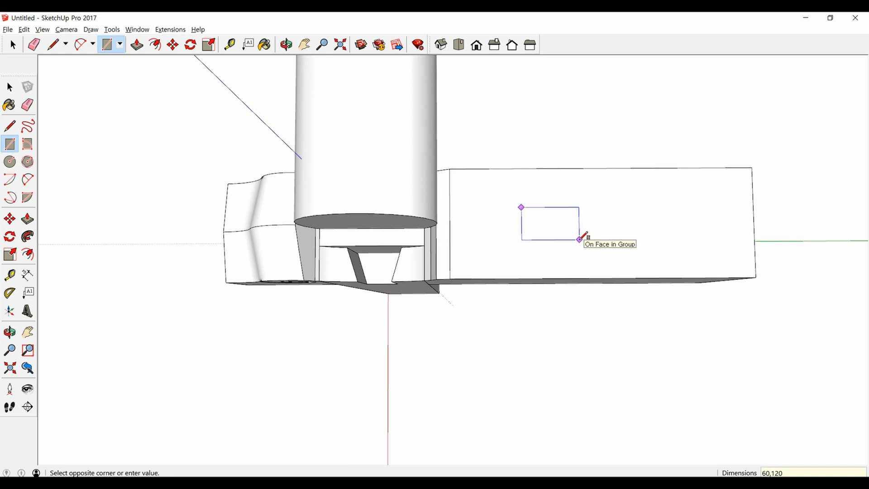
click(580, 239)
key(space)
- Extrude the rectangle 60 mm upward into a block
scroll(550, 219, up, 4)
click(552, 222)
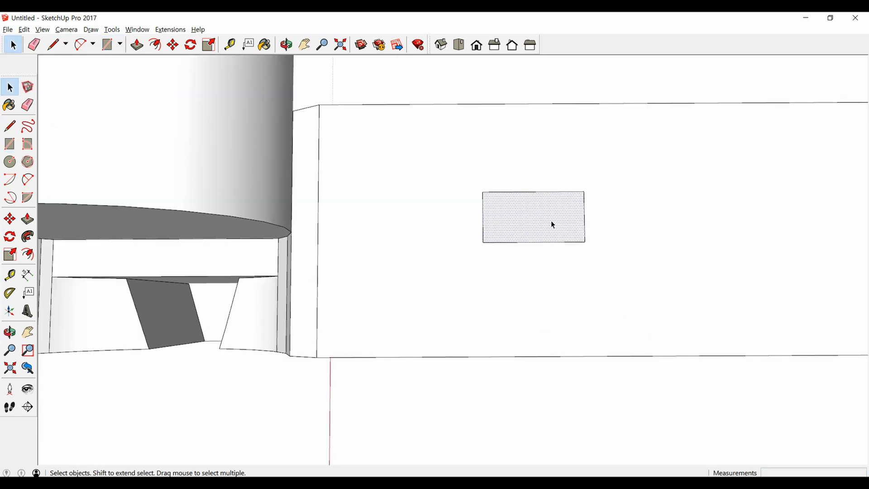
key(p)
click(551, 225)
middle_drag(545, 202, 553, 113)
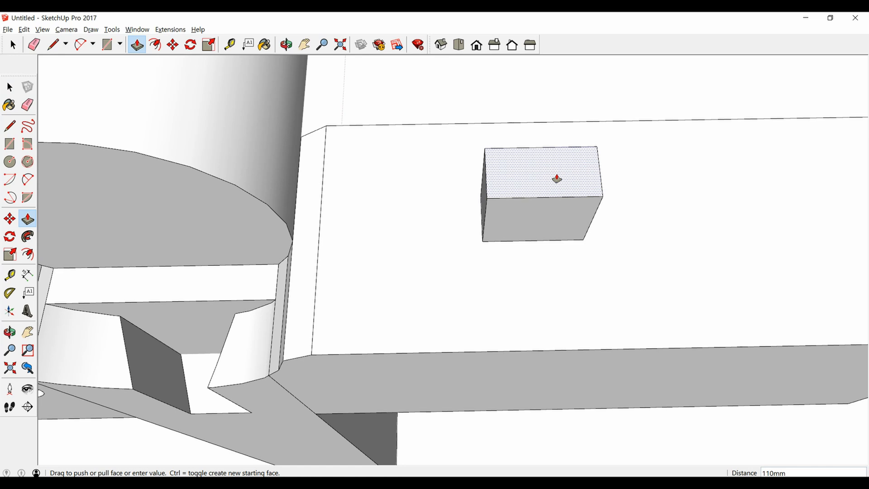
key(Return)
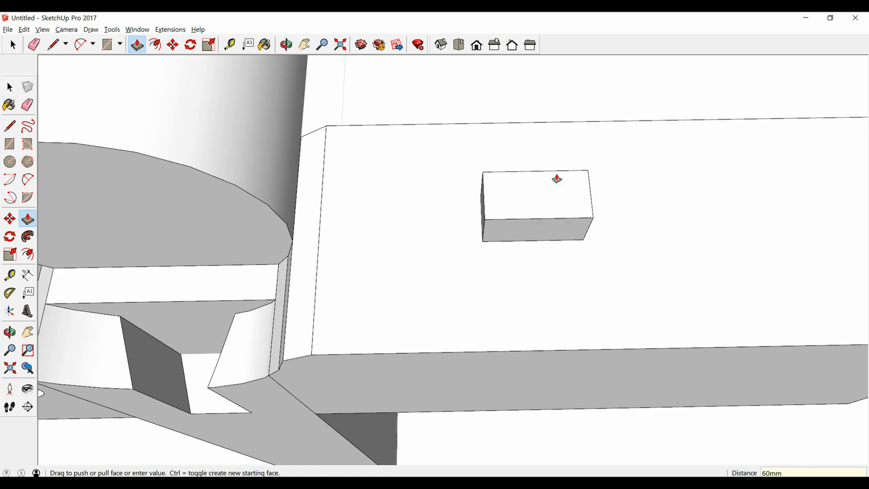
- Place a lengthwise guide line along the middle of the block's top face
middle_drag(557, 181, 536, 239)
scroll(538, 238, up, 2)
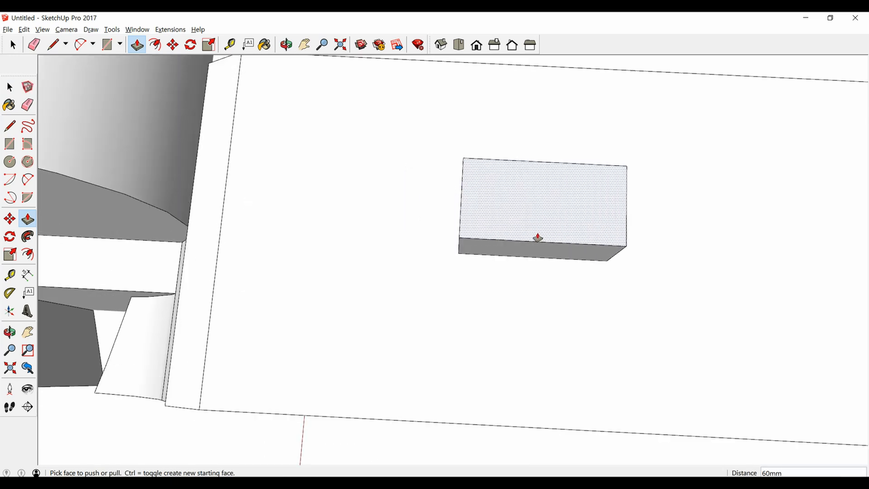
key(t)
click(495, 159)
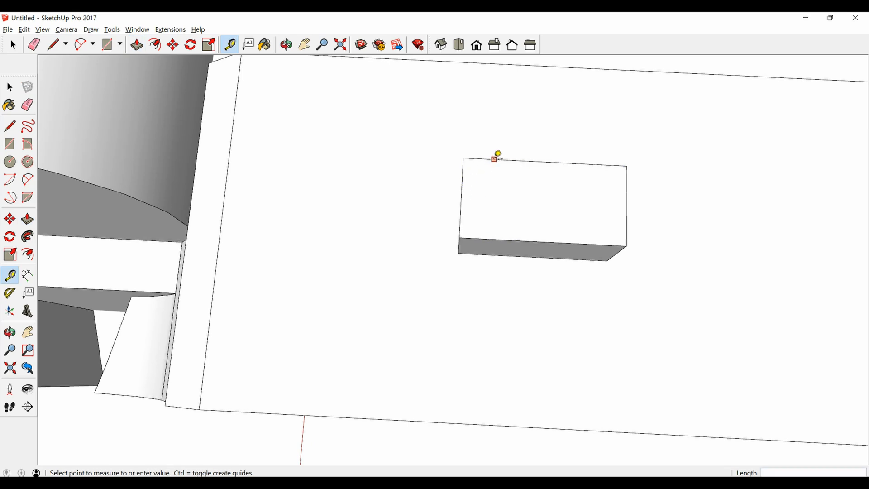
click(465, 188)
scroll(471, 192, up, 3)
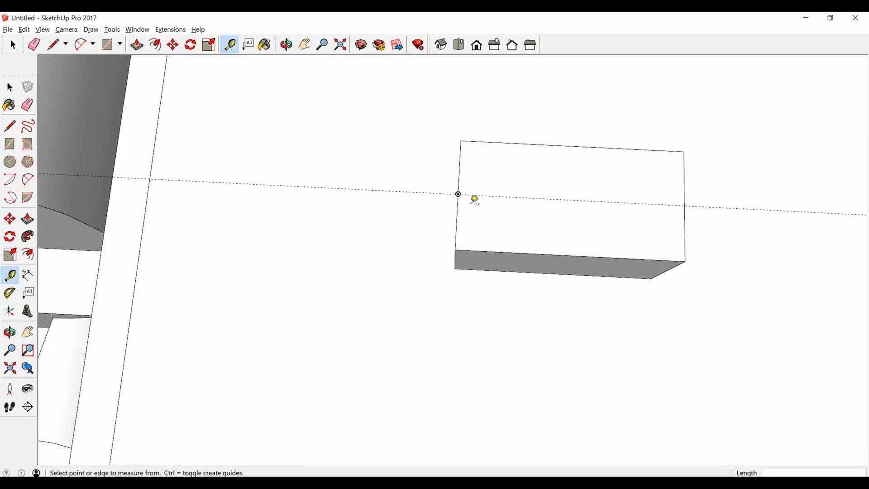
- Offset guides 15 mm to either side of the lengthwise centre guide and add a crosswise guide 60 mm from the block's end
click(472, 192)
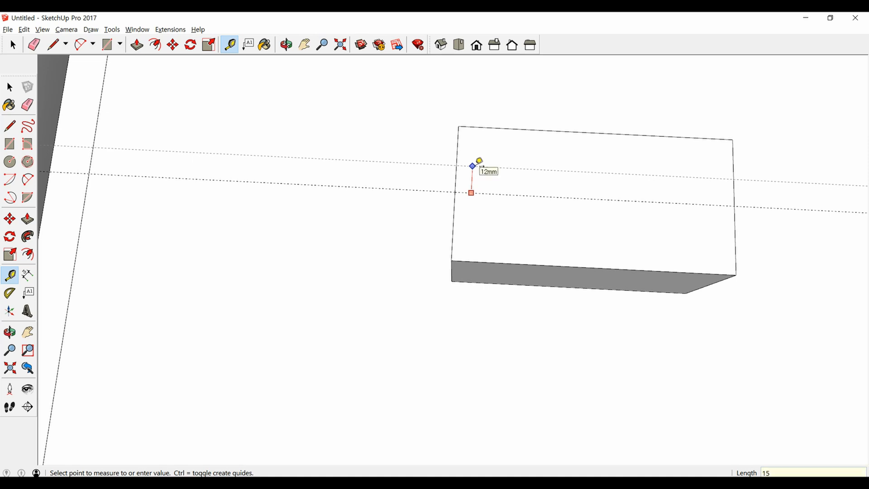
key(Return)
click(480, 192)
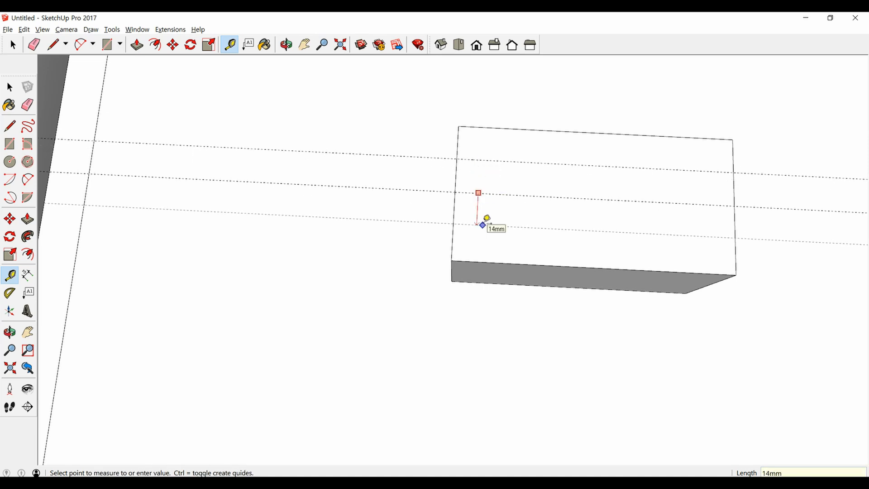
key(Return)
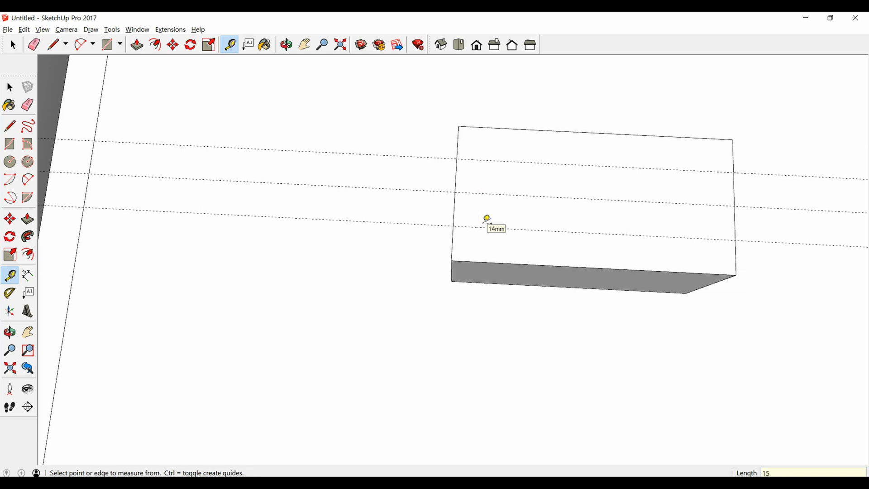
click(456, 181)
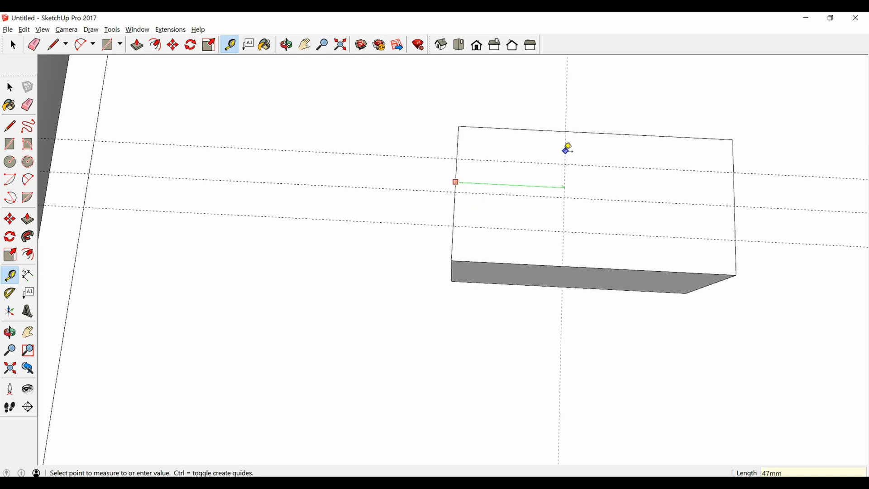
click(596, 133)
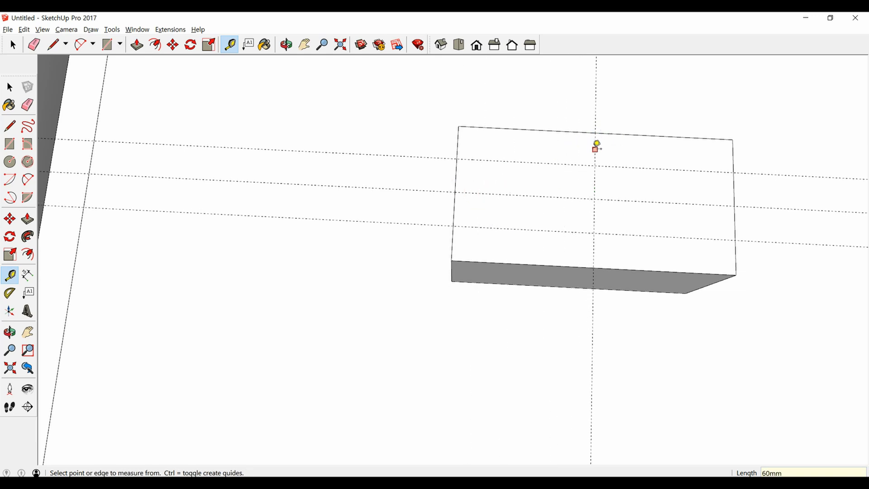
- Draw lines from the top face's four corners to the guide intersections on both long sides, outlining a butterfly key
key(l)
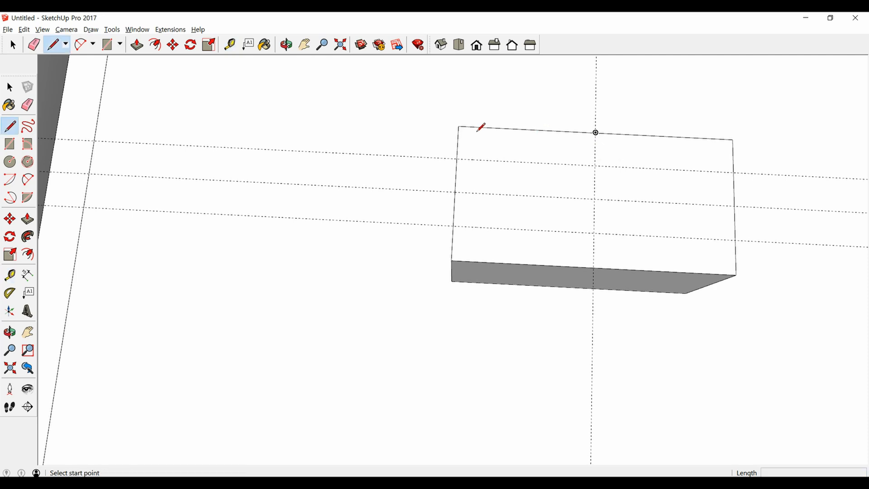
click(458, 125)
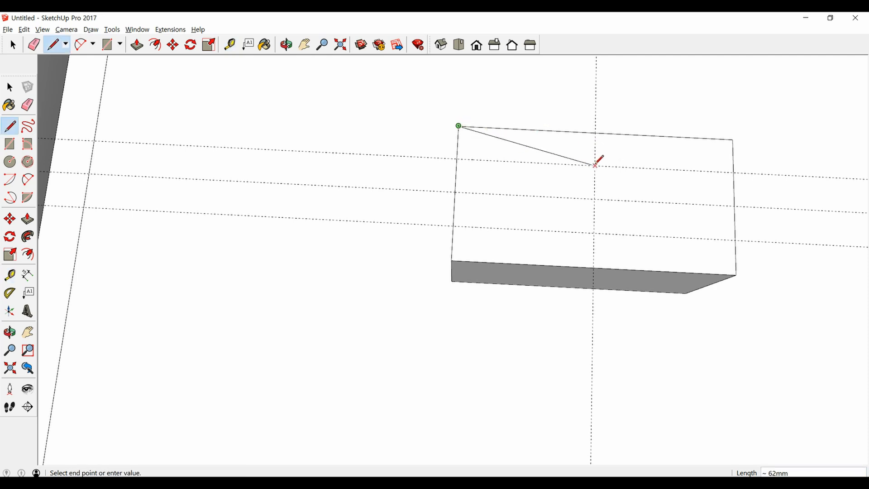
click(596, 165)
click(733, 140)
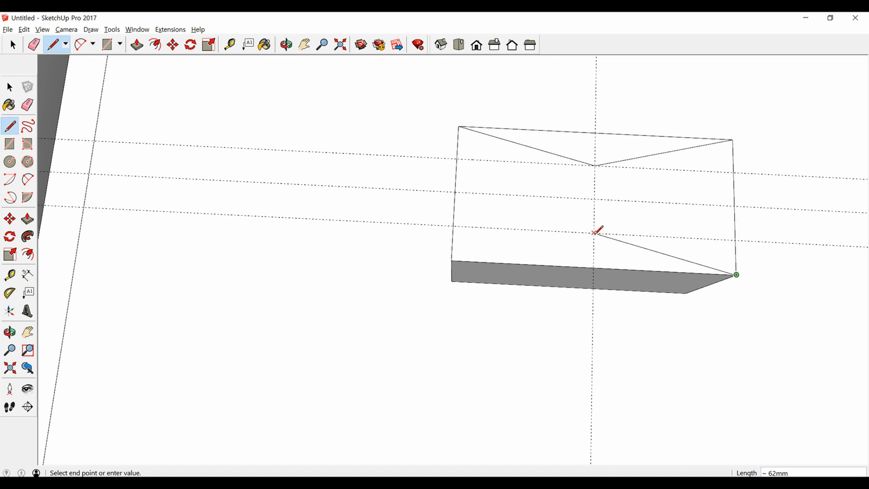
click(594, 233)
click(451, 260)
key(space)
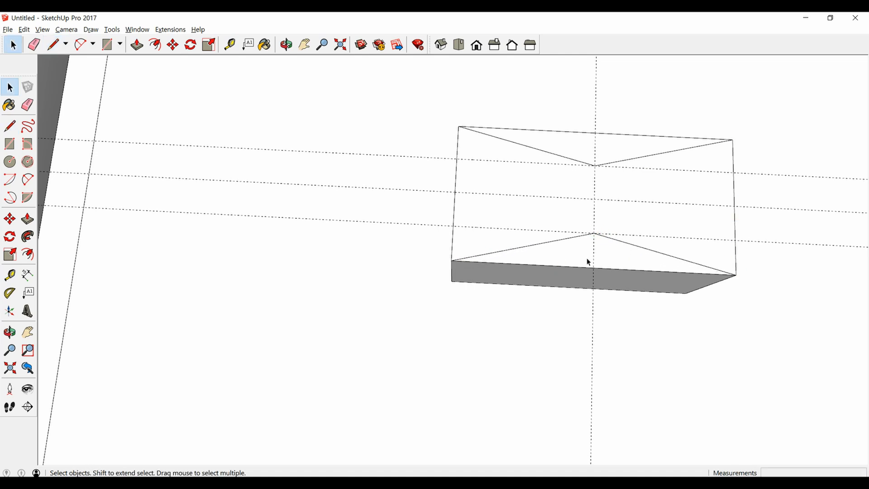
- Push both triangular side pieces 60 mm down through the block to leave a butterfly-shaped key
click(579, 262)
key(p)
click(578, 257)
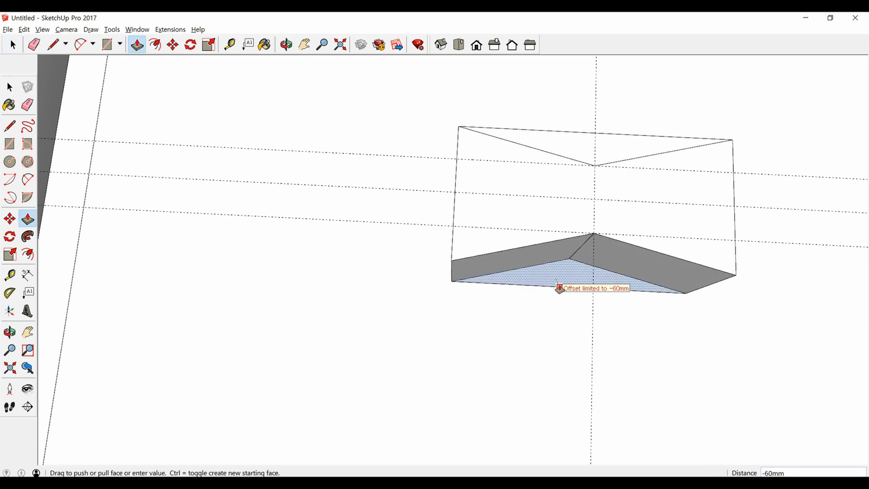
click(561, 289)
double_click(585, 152)
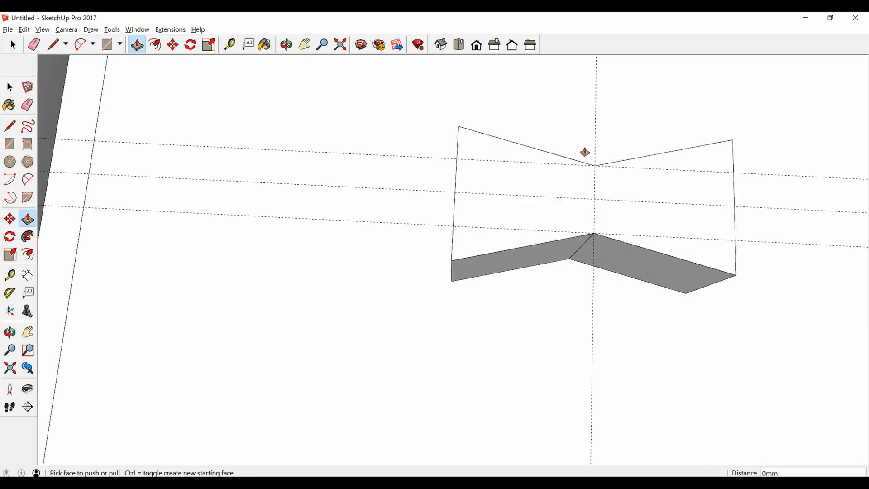
- Select the whole butterfly key and make it a group
key(space)
triple_click(566, 213)
right_click(566, 214)
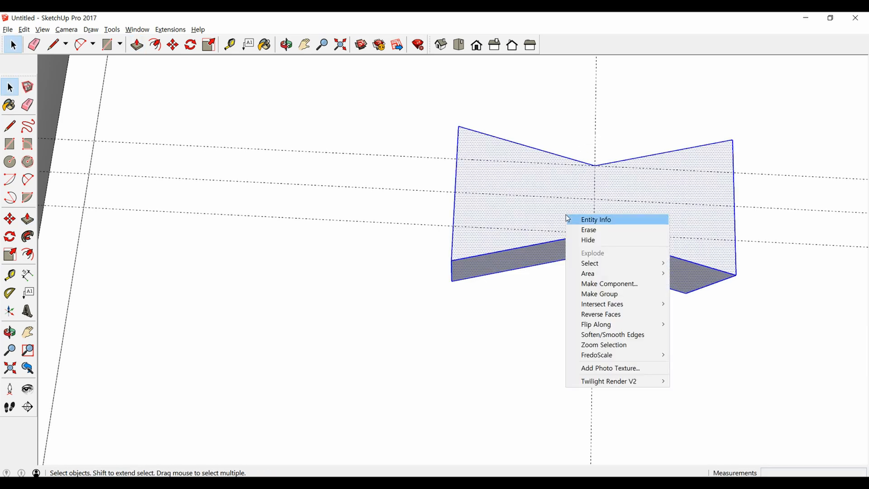
click(598, 293)
- Rotate the butterfly key a quarter turn in the horizontal plane so its length runs parallel to the cylinder
scroll(627, 280, down, 3)
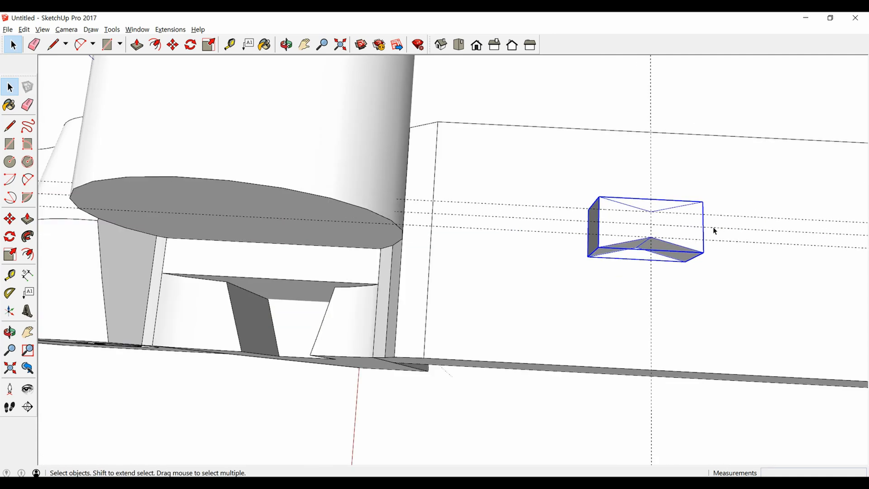
middle_drag(715, 231, 605, 254)
scroll(620, 272, down, 3)
scroll(634, 208, up, 5)
key(q)
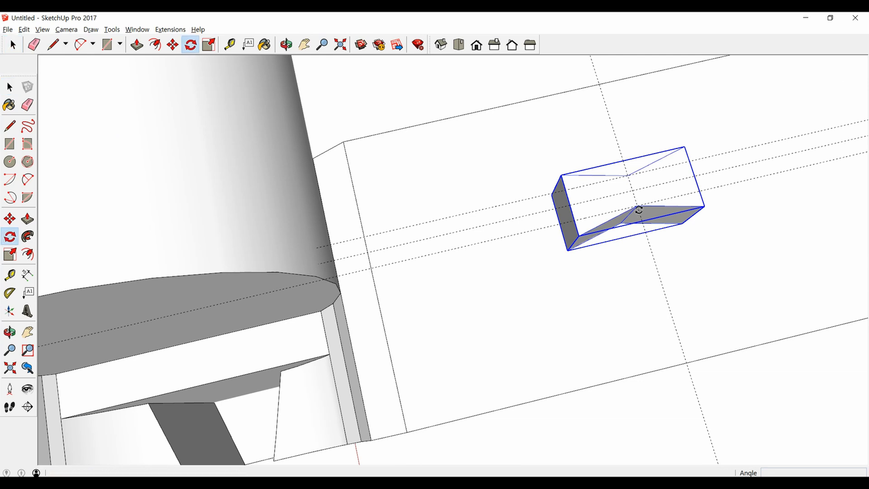
click(632, 190)
click(602, 226)
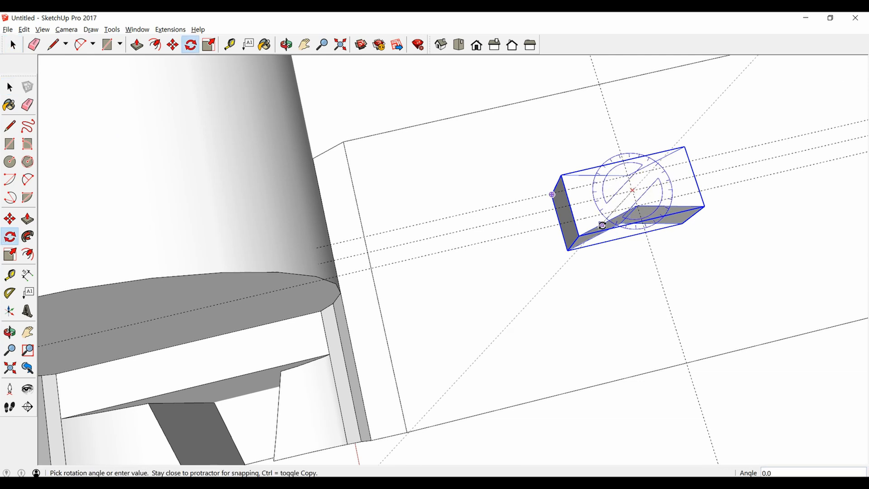
click(677, 286)
middle_drag(677, 285, 678, 276)
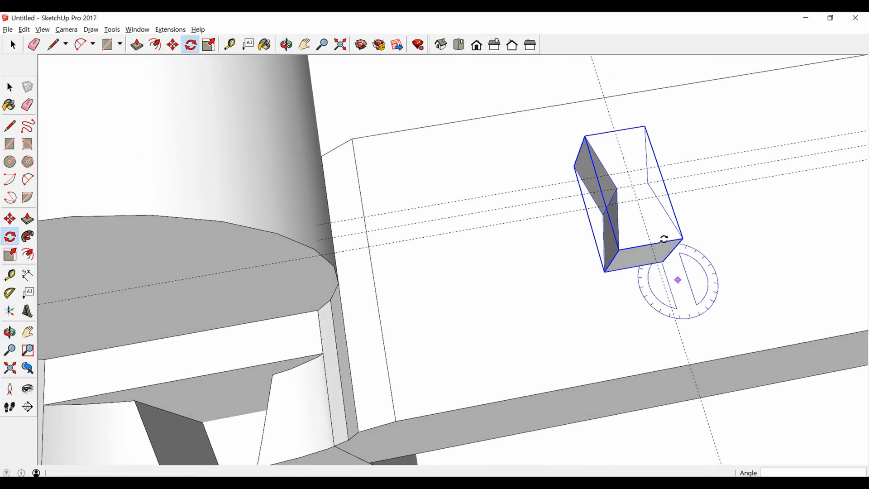
- Move the butterfly key by the midpoint of its end's bottom edge to the topmost point of the cylinder's end face
key(m)
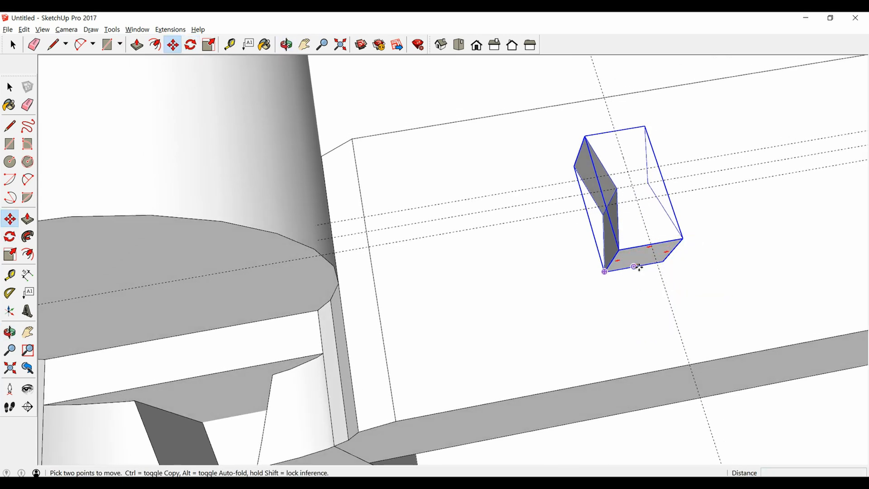
click(638, 268)
scroll(637, 268, down, 3)
scroll(439, 250, up, 2)
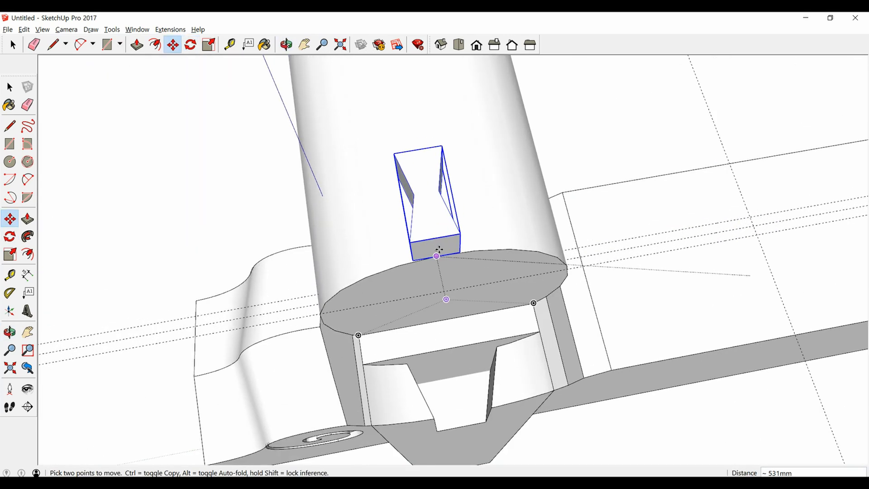
middle_drag(477, 289, 461, 56)
click(459, 44)
- Lower the butterfly key about 55 mm straight down into the top of the cylinder
scroll(439, 179, up, 3)
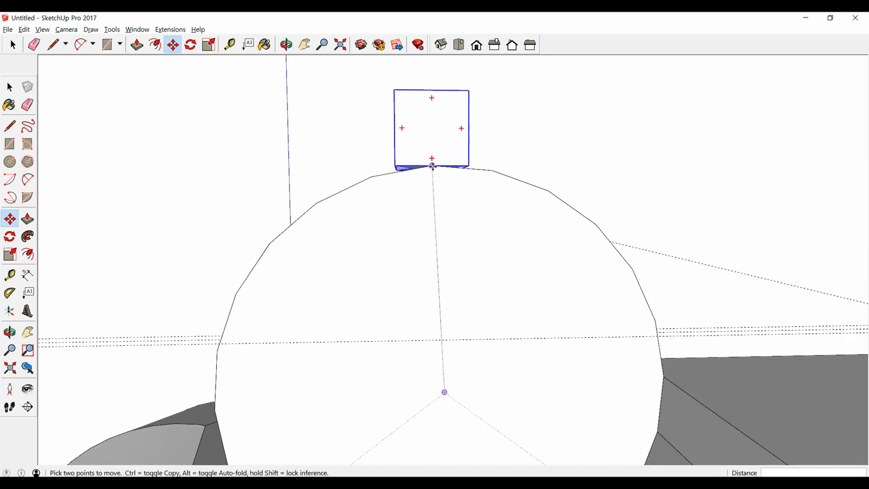
click(433, 167)
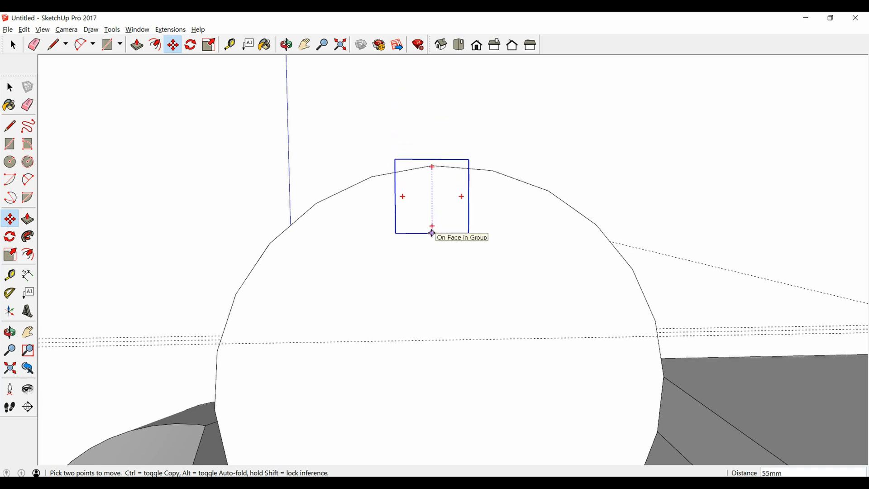
click(432, 233)
- Move the butterfly key 60 mm horizontally along the cylinder's axis so that half of it projects beyond the end face
middle_drag(430, 215, 600, 361)
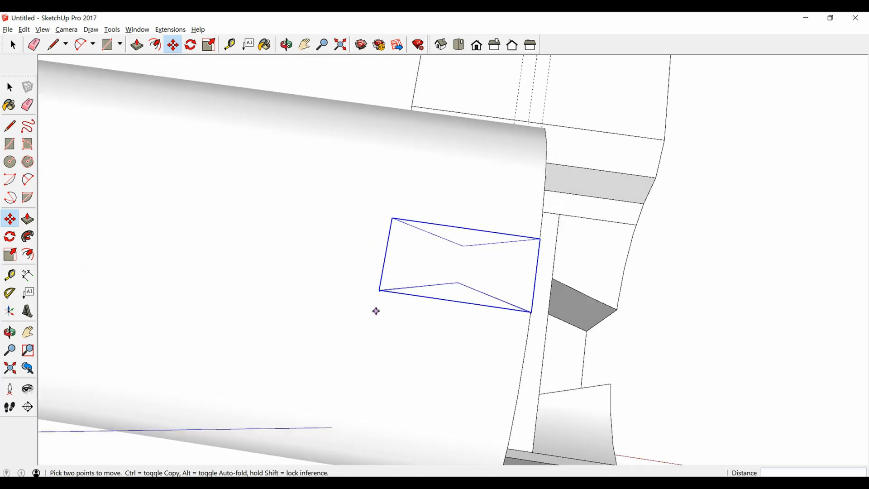
click(376, 311)
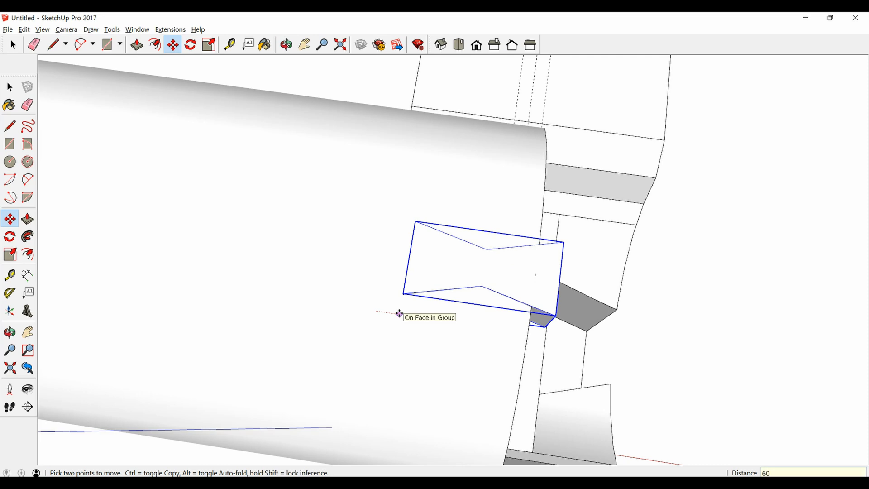
click(398, 314)
key(space)
middle_drag(559, 361, 490, 143)
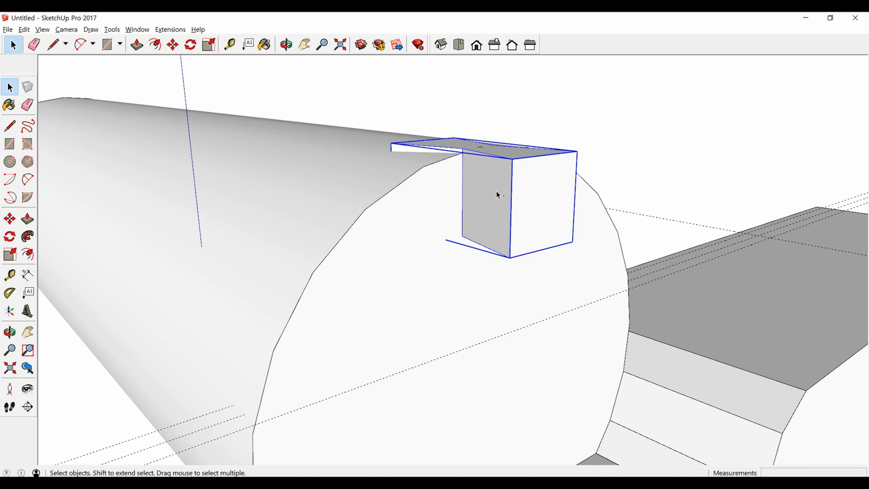
- Paste a copy of the butterfly key in place and hide one of the two coinciding keys
click(482, 111)
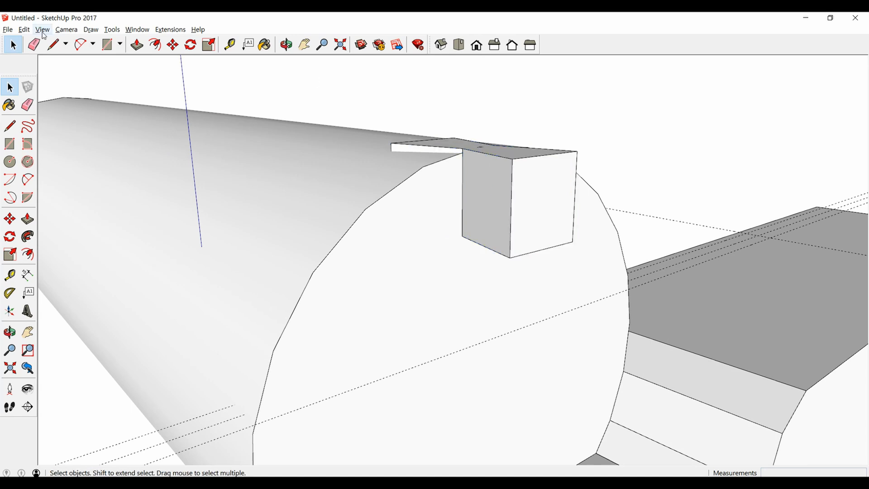
click(24, 29)
click(49, 94)
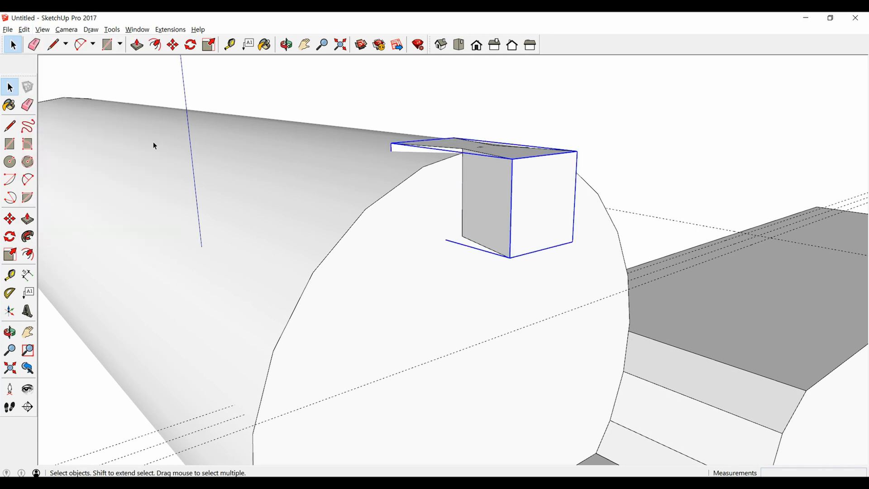
right_click(502, 178)
click(521, 200)
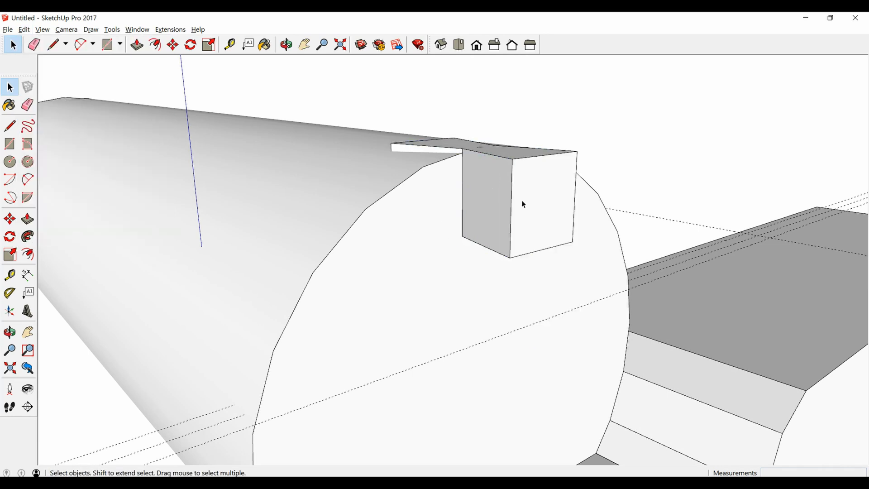
- Delete the visible butterfly key, open the cylinder group for editing and paste the key in place inside it
scroll(485, 164, down, 5)
click(430, 230)
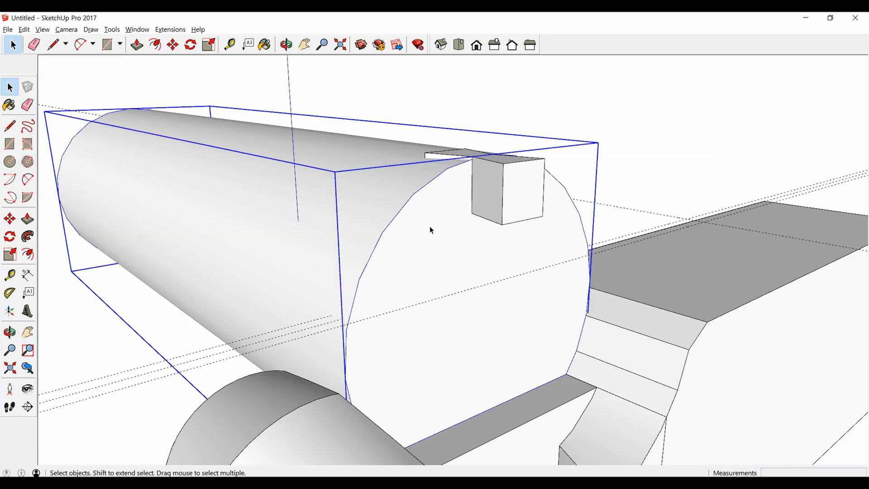
click(504, 189)
key(Delete)
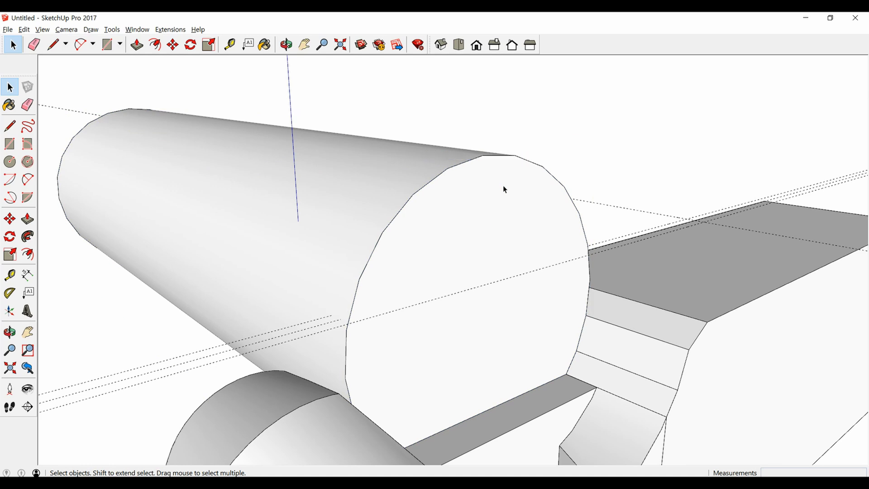
double_click(460, 209)
click(24, 30)
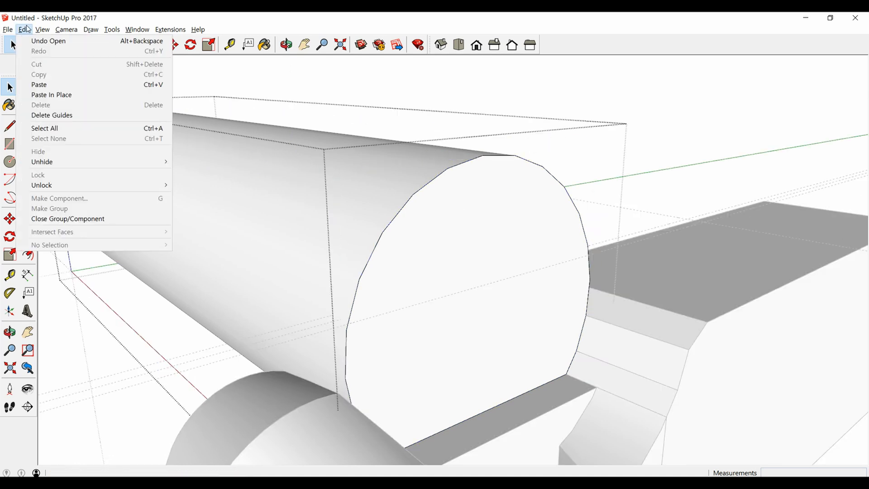
click(47, 92)
middle_drag(385, 140, 423, 203)
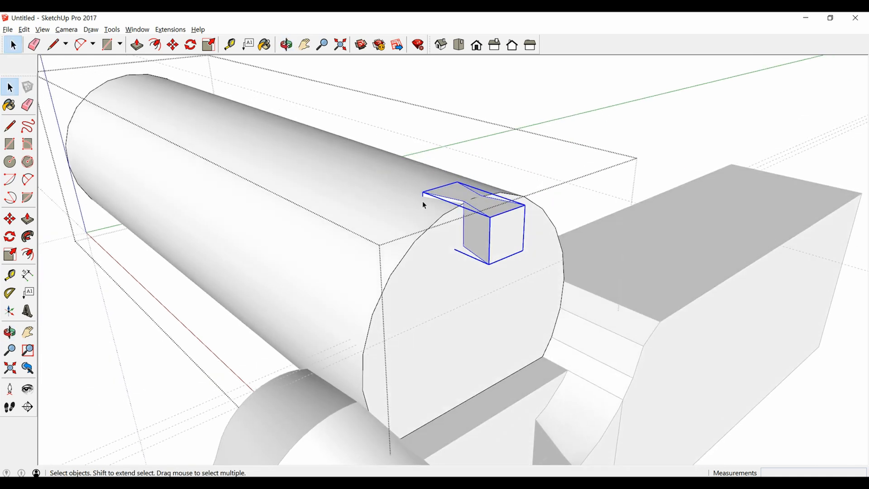
- Explode the pasted key and intersect its faces and the cylinder's side and end faces with the model
right_click(495, 224)
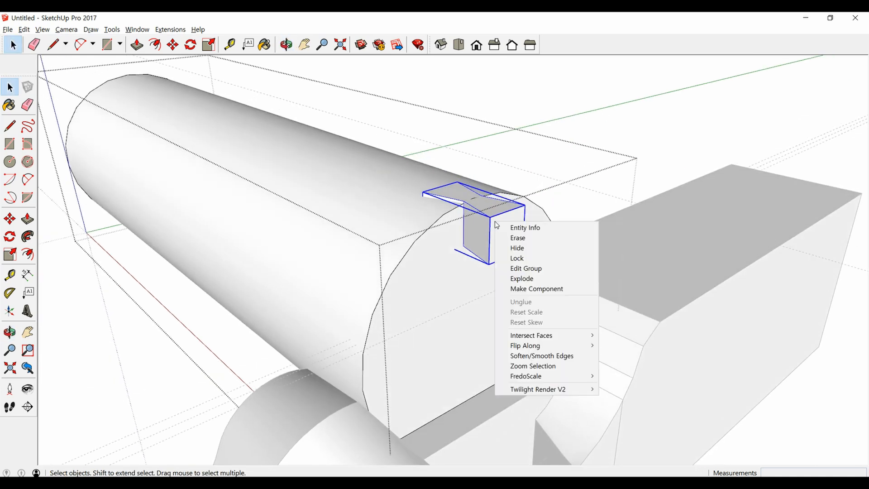
click(521, 279)
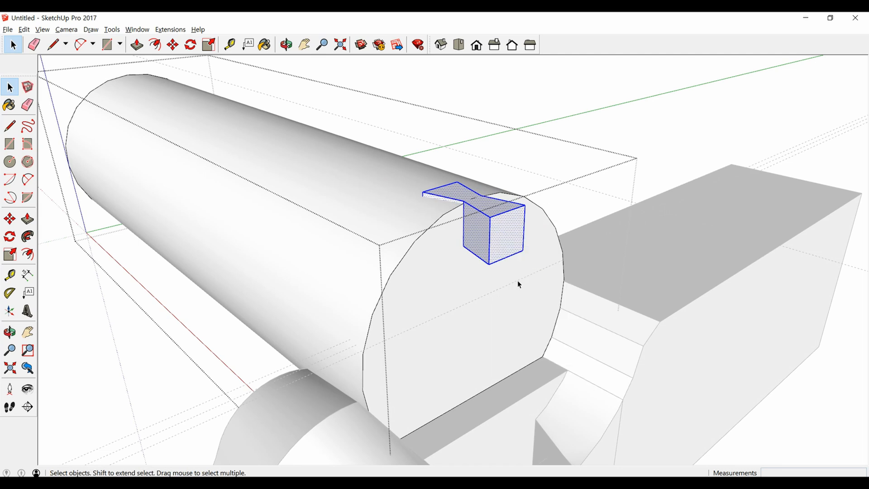
shift+click(406, 217)
shift+click(427, 257)
right_click(428, 258)
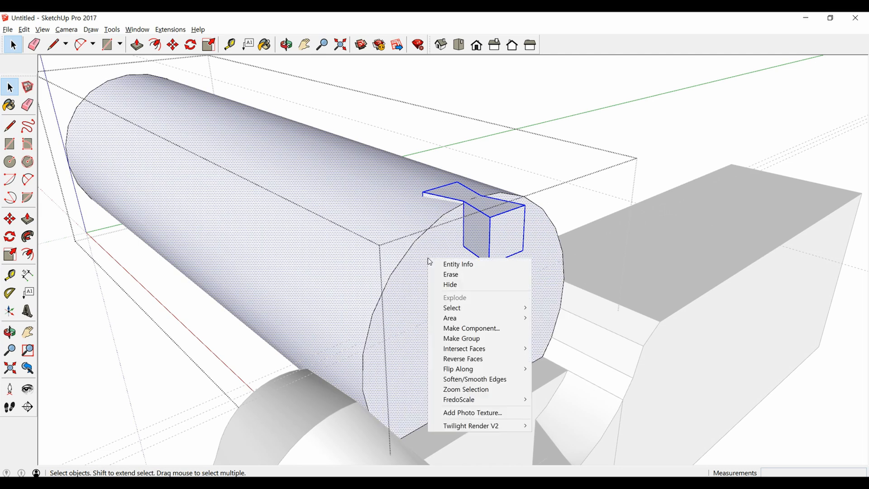
mouse_move(458, 350)
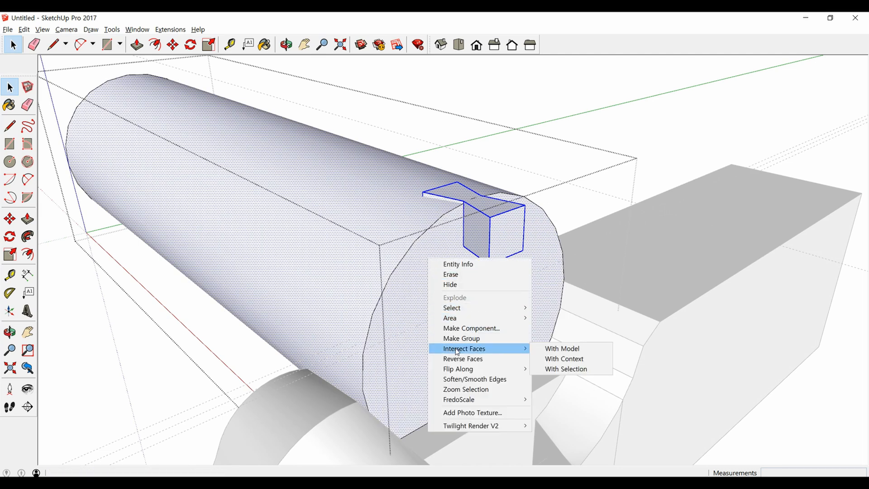
click(557, 349)
middle_drag(469, 216, 462, 292)
scroll(501, 301, up, 4)
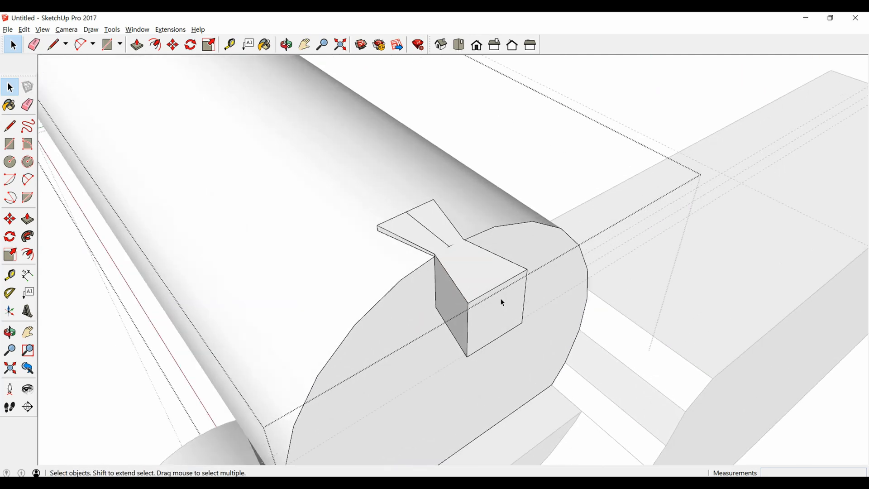
- Erase the half of the key projecting beyond the cylinder's end face, including its leftover edge
key(e)
click(487, 291)
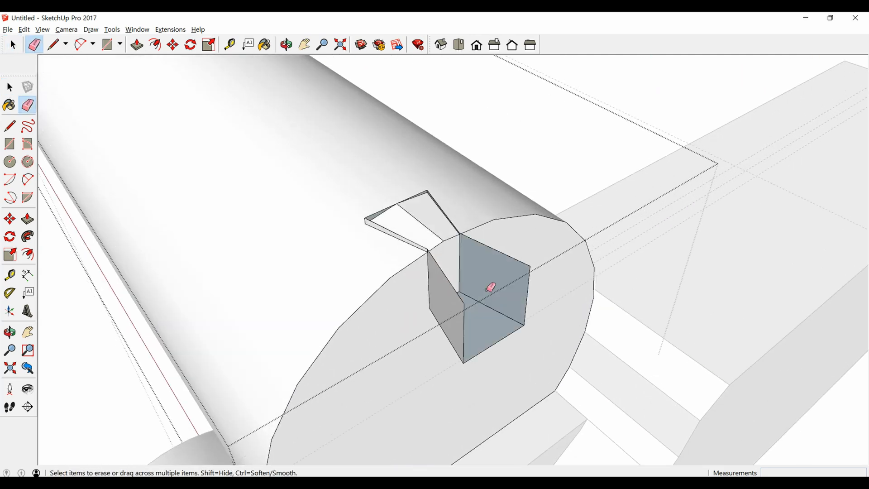
click(472, 307)
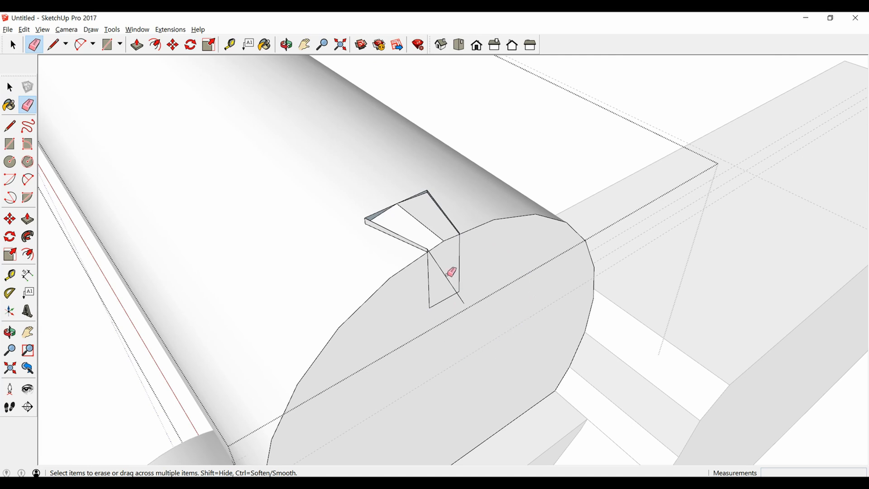
click(446, 276)
- Erase the surface line and the end-face edge inside the key's outline to open the pocket in the cylinder
middle_drag(413, 232, 399, 245)
scroll(397, 245, up, 3)
click(445, 235)
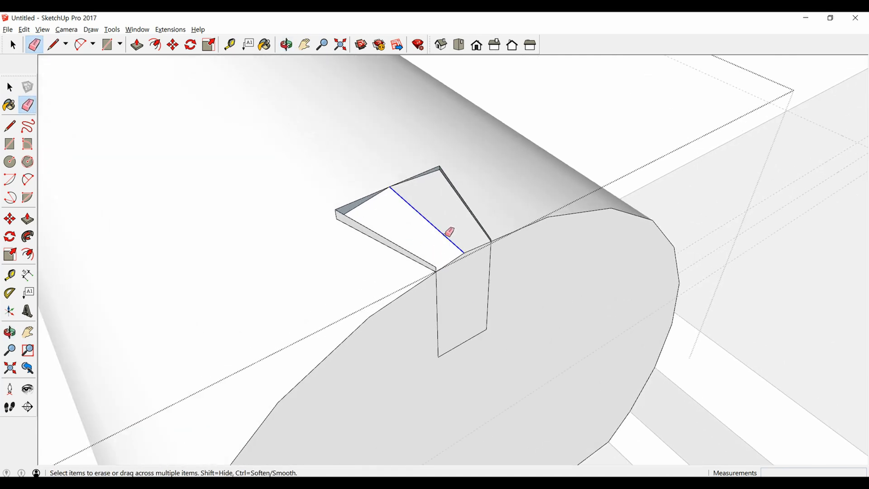
click(447, 235)
click(453, 260)
mouse_move(478, 269)
middle_down()
mouse_move(446, 291)
mouse_move(388, 293)
mouse_move(509, 275)
middle_up()
scroll(473, 177, up, 3)
scroll(451, 179, up, 2)
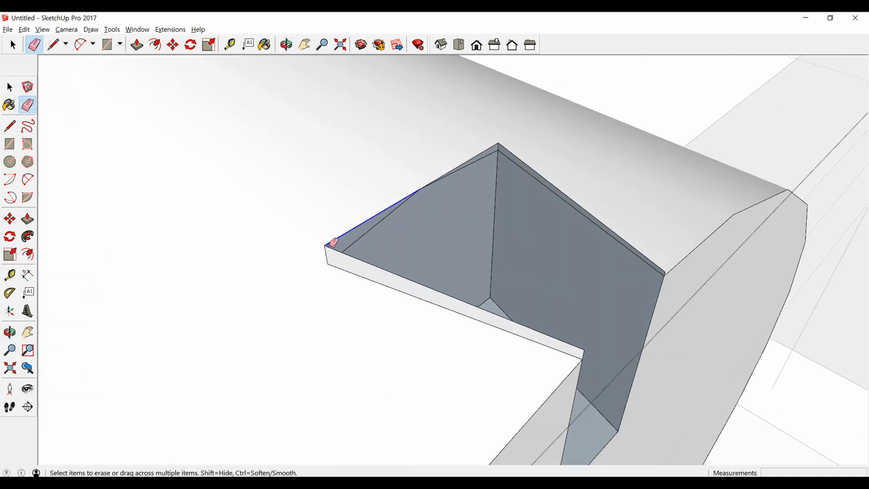
- Erase the remaining key edges that stand above the cylinder's surface around the pocket
click(331, 245)
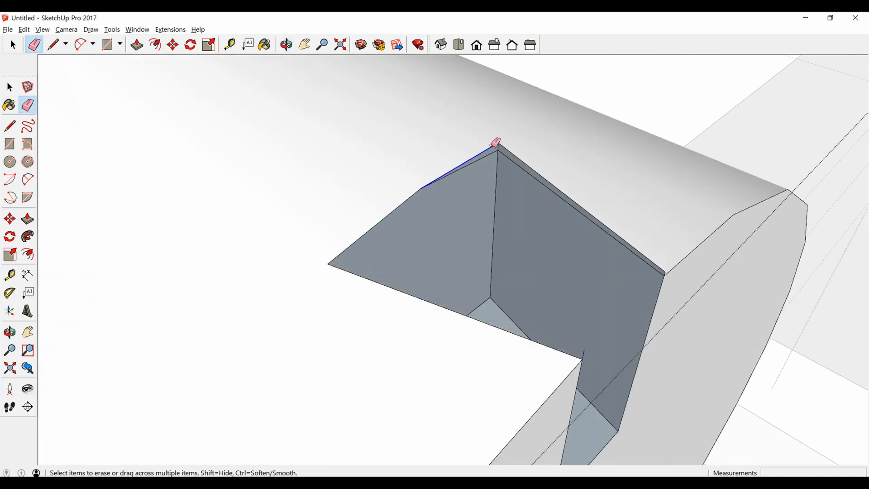
click(504, 147)
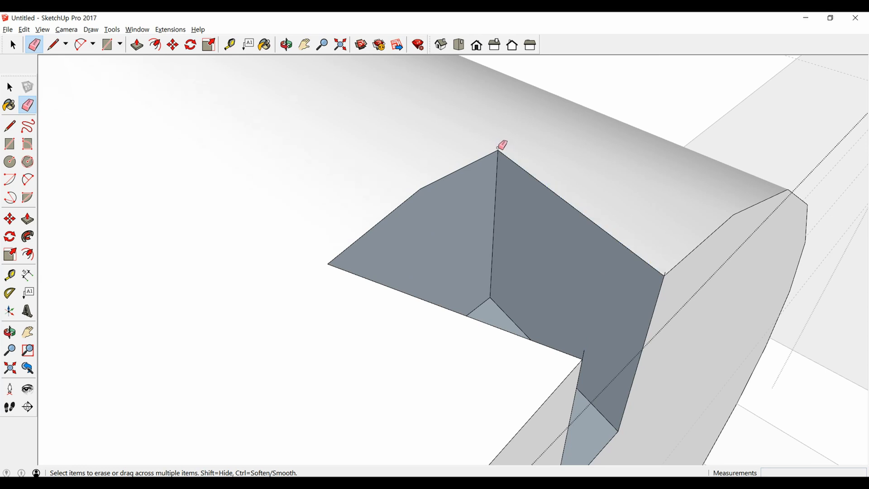
scroll(582, 204, down, 2)
scroll(586, 225, up, 4)
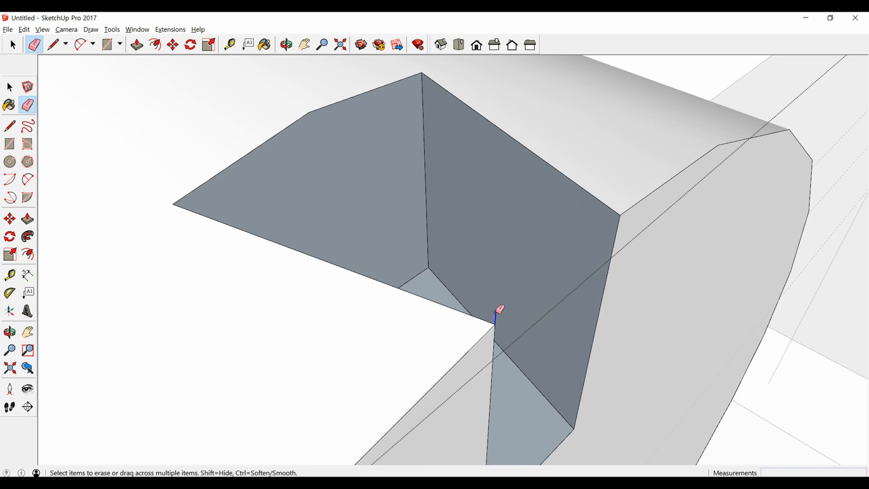
- Select the inner faces of the key pocket and reverse them
mouse_move(500, 310)
middle_down()
mouse_move(538, 189)
mouse_move(305, 210)
mouse_move(462, 330)
middle_up()
key(space)
click(460, 326)
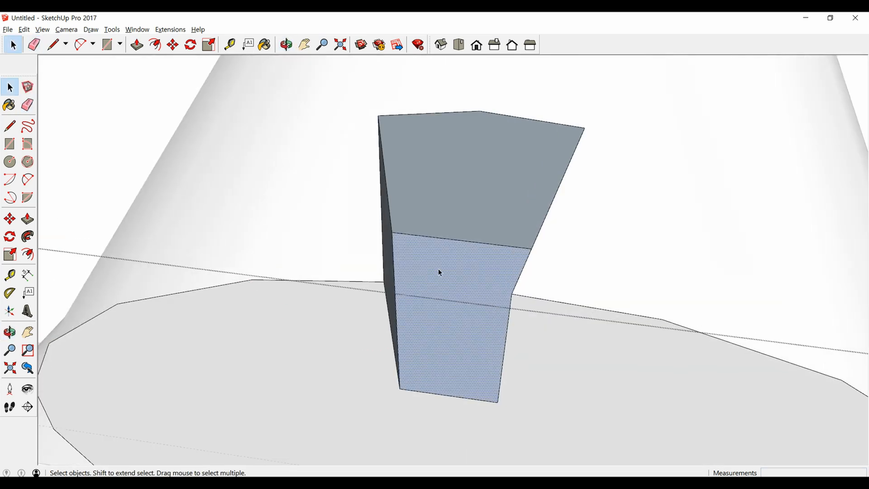
middle_drag(439, 269, 346, 201)
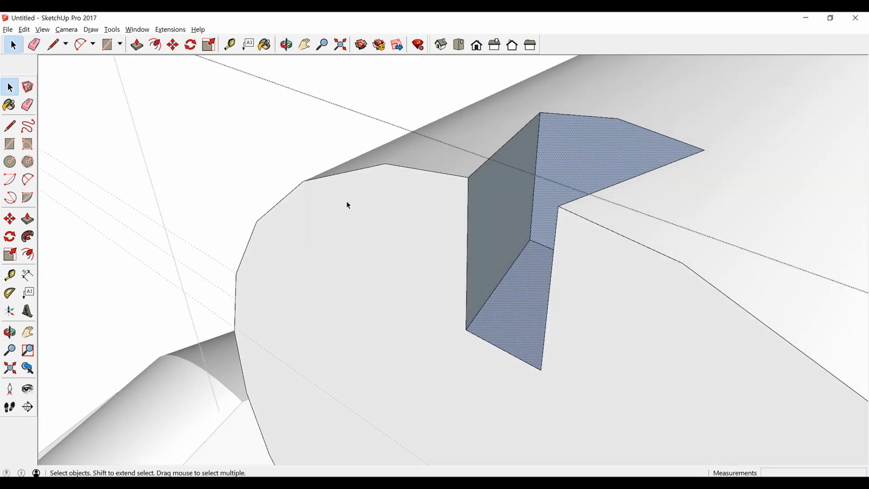
right_click(491, 203)
click(526, 297)
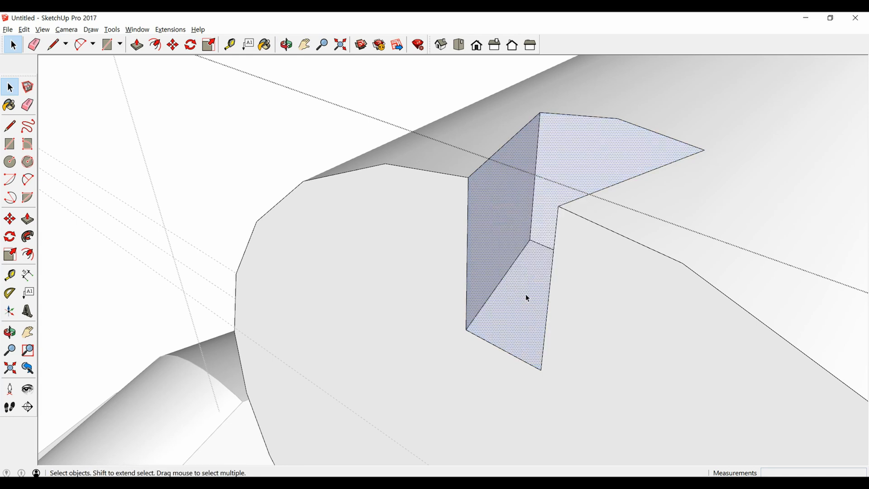
- Close the cylinder group and delete all guides from the model
scroll(512, 190, down, 3)
scroll(512, 190, down, 3)
middle_drag(219, 211, 405, 248)
click(24, 30)
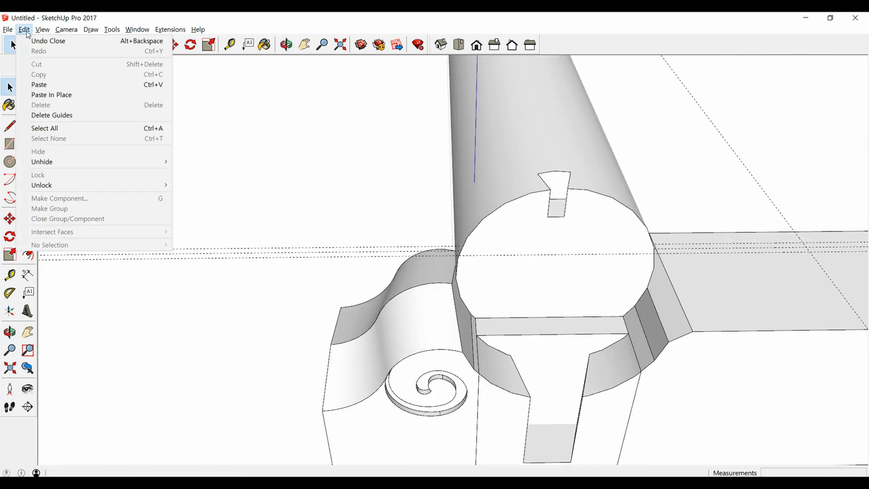
click(54, 116)
scroll(314, 161, down, 3)
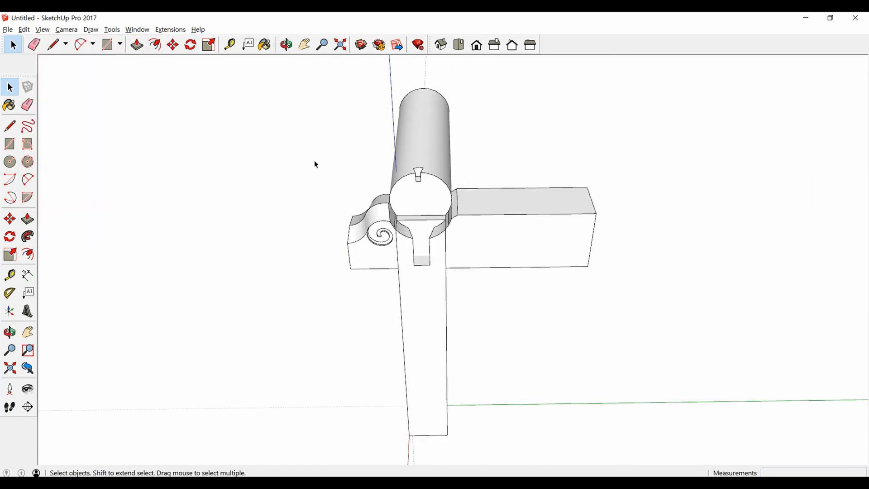
middle_drag(314, 160, 434, 190)
scroll(455, 194, up, 5)
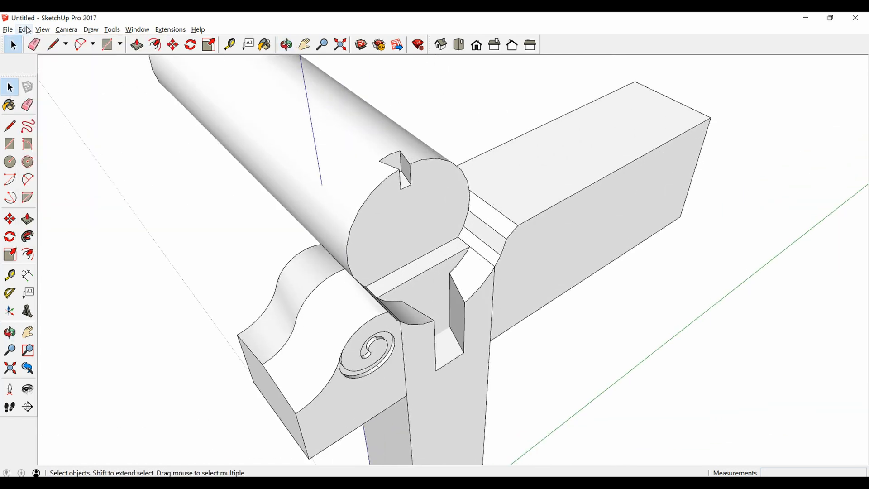
- Unhide the hidden butterfly key so it sits in its pocket in the cylinder's end
click(25, 29)
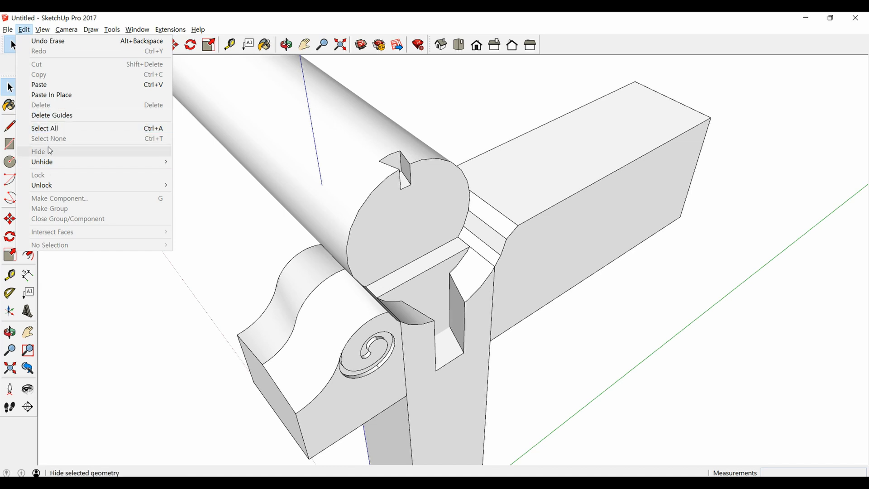
mouse_move(45, 162)
click(194, 183)
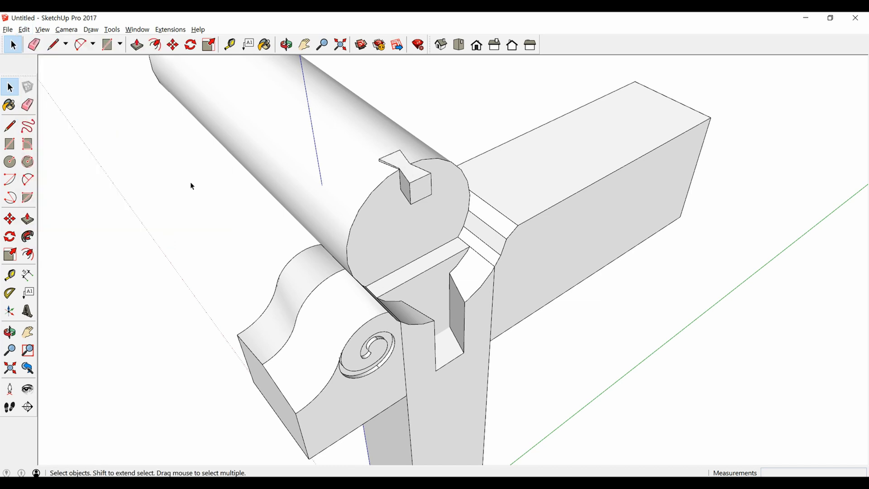
- Examine the assembled joint from the front, from above and from the rear of the post
middle_drag(461, 204, 186, 204)
scroll(498, 148, down, 5)
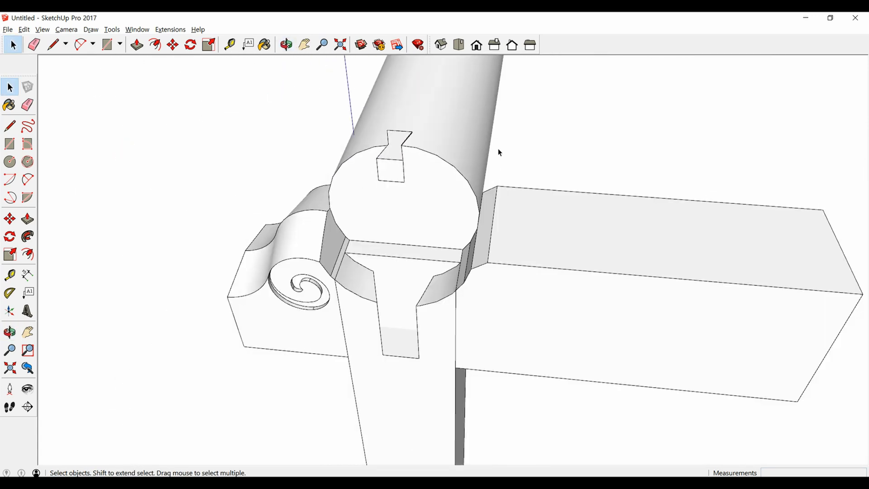
middle_drag(489, 143, 413, 132)
scroll(419, 220, up, 6)
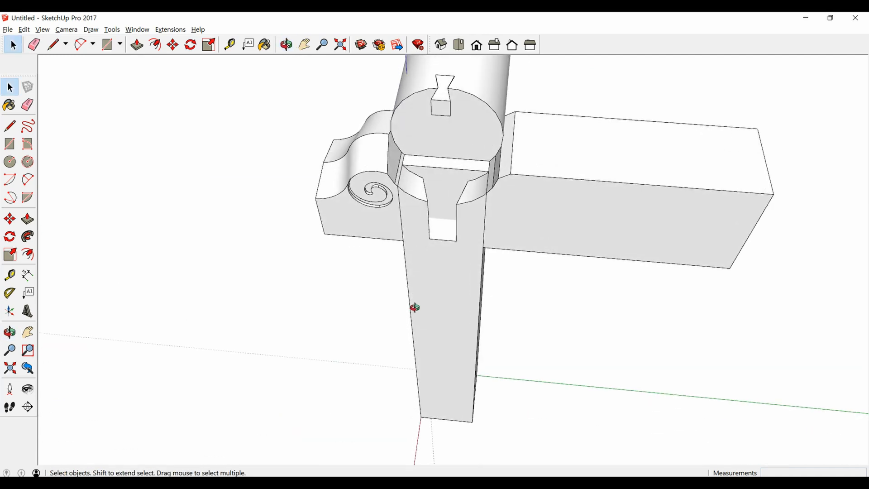
middle_drag(419, 220, 437, 56)
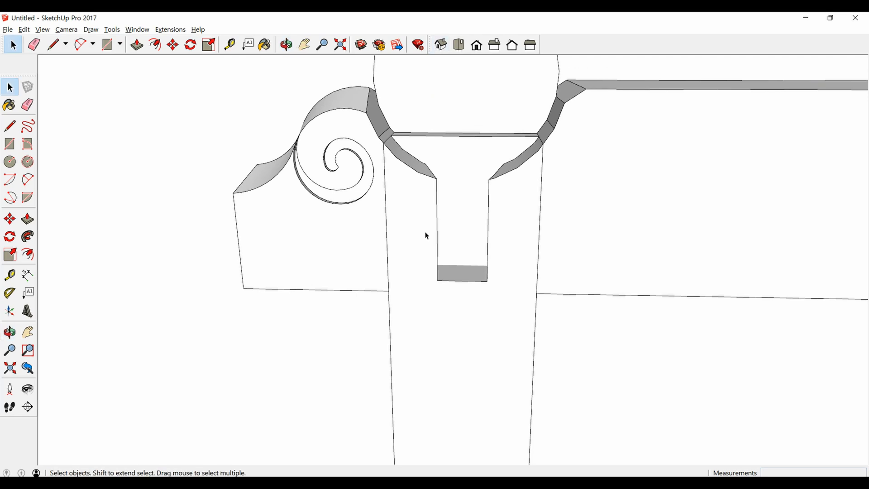
scroll(427, 236, down, 3)
middle_drag(412, 232, 780, 169)
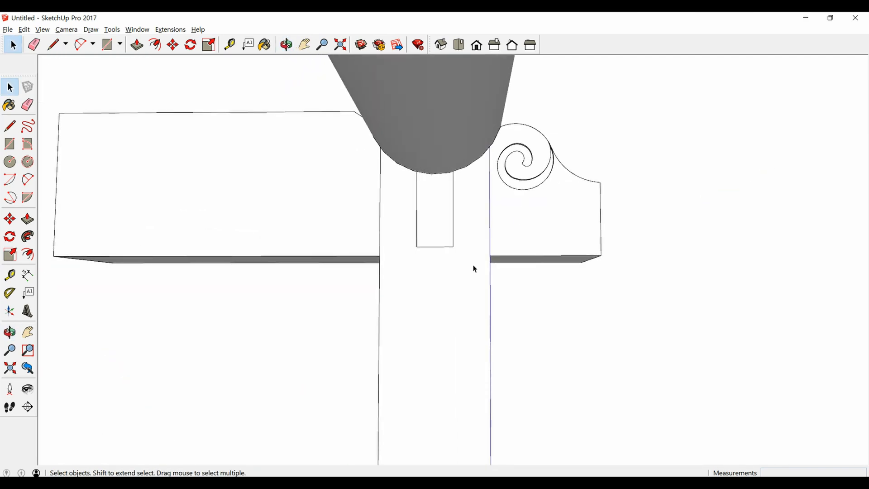
- Draw a 300 by 200 mm rectangle on the post's face directly beneath the round purlin
middle_drag(474, 268, 459, 231)
key(p)
key(r)
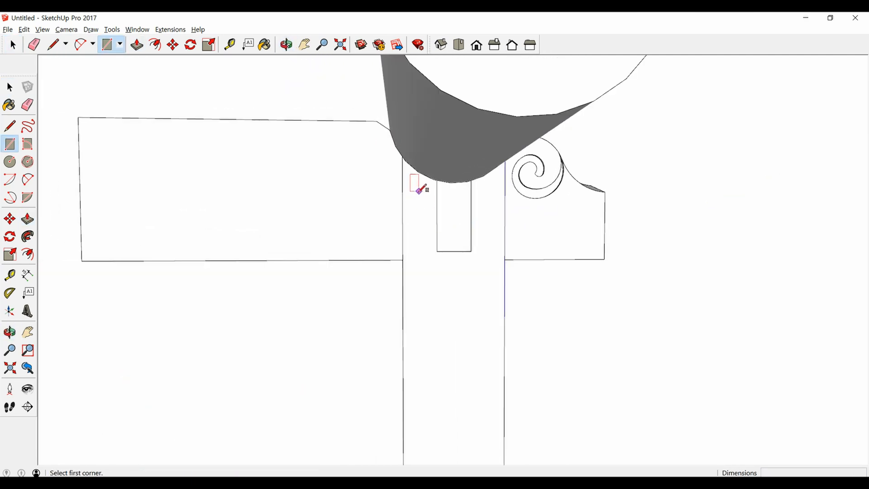
click(418, 181)
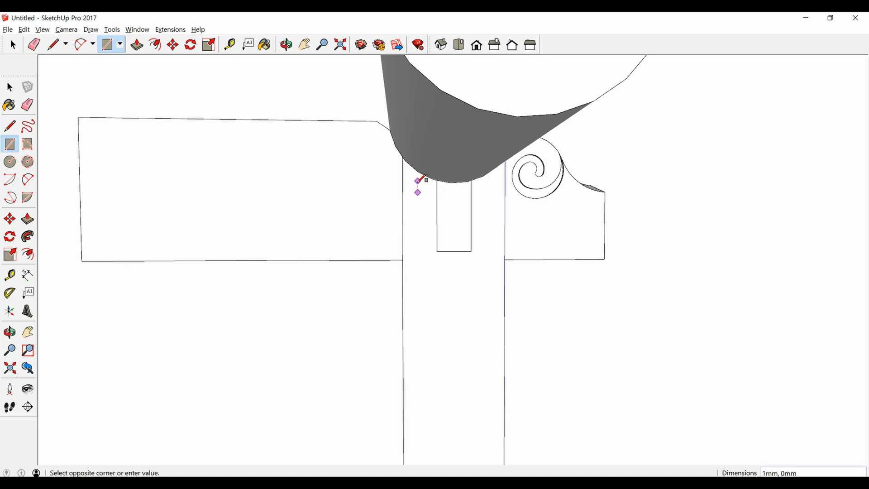
click(486, 285)
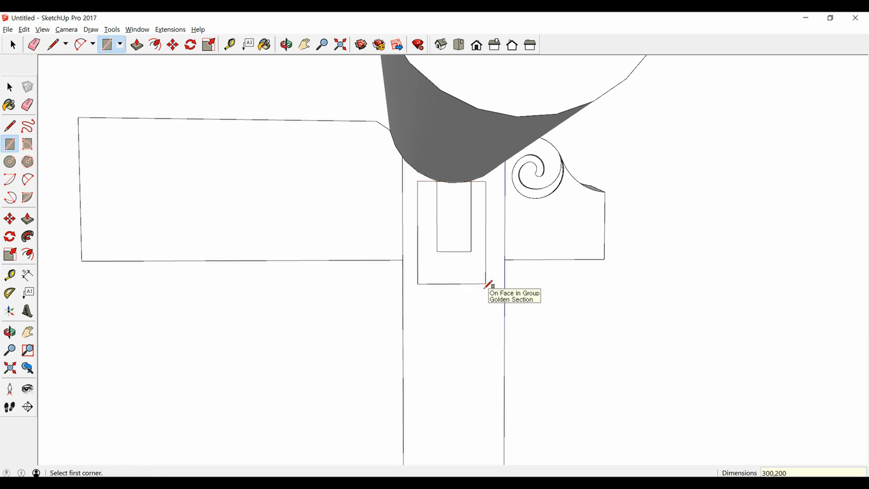
- Extrude the rectangle with Push/Pull into a long beam running beneath the round purlin to about its free end
key(space)
click(462, 278)
middle_drag(463, 281, 435, 275)
scroll(438, 273, up, 2)
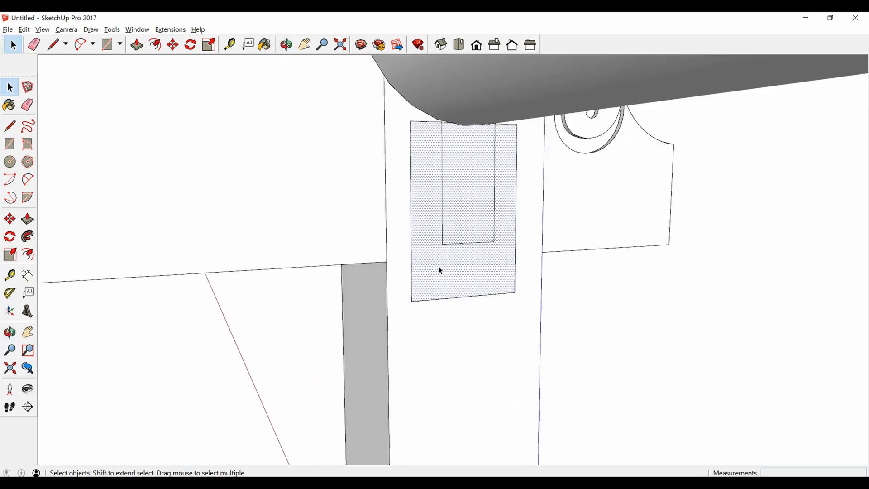
key(p)
click(449, 274)
scroll(490, 287, down, 5)
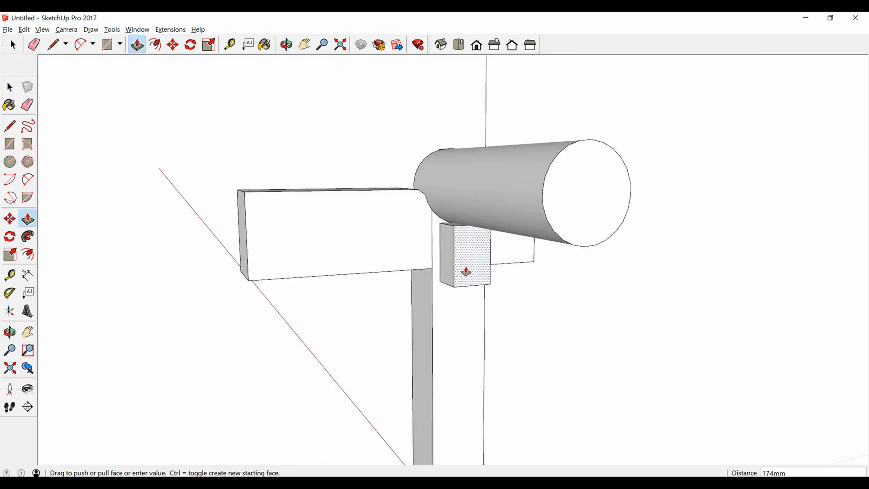
click(564, 279)
key(space)
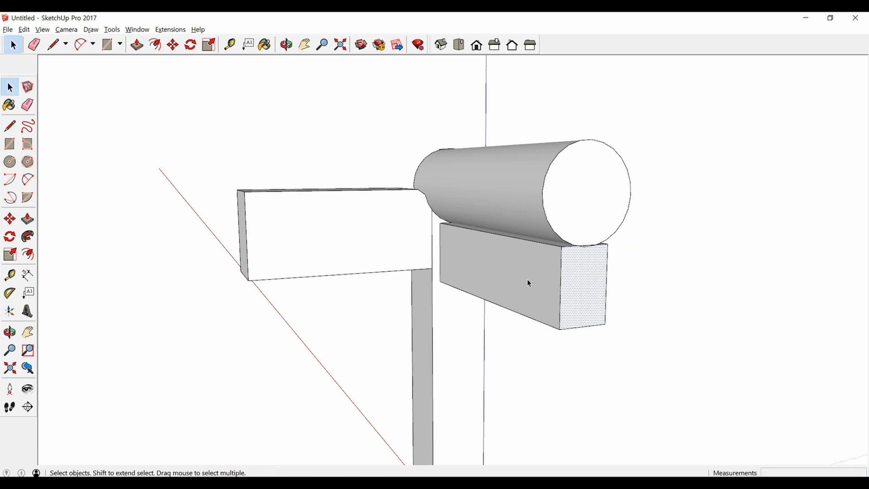
- Push the underside of the new rectangular beam up by about 71 mm
triple_click(527, 279)
middle_drag(526, 281, 482, 219)
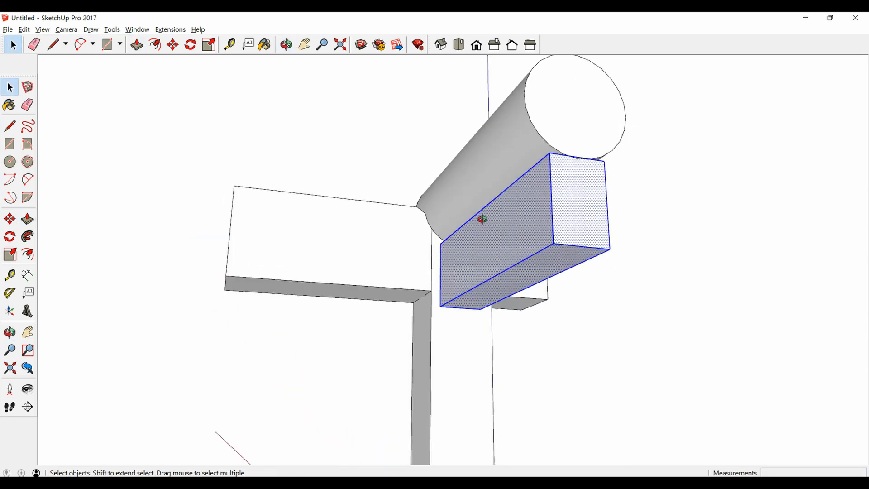
click(483, 302)
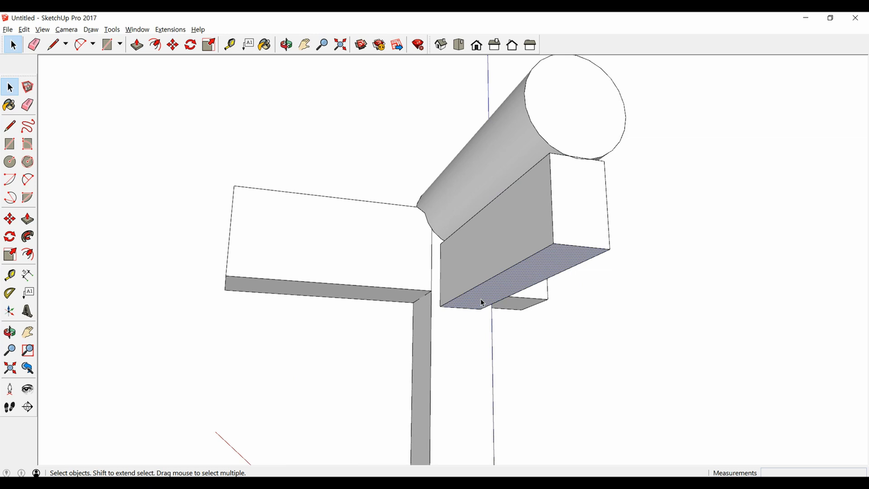
key(p)
click(482, 302)
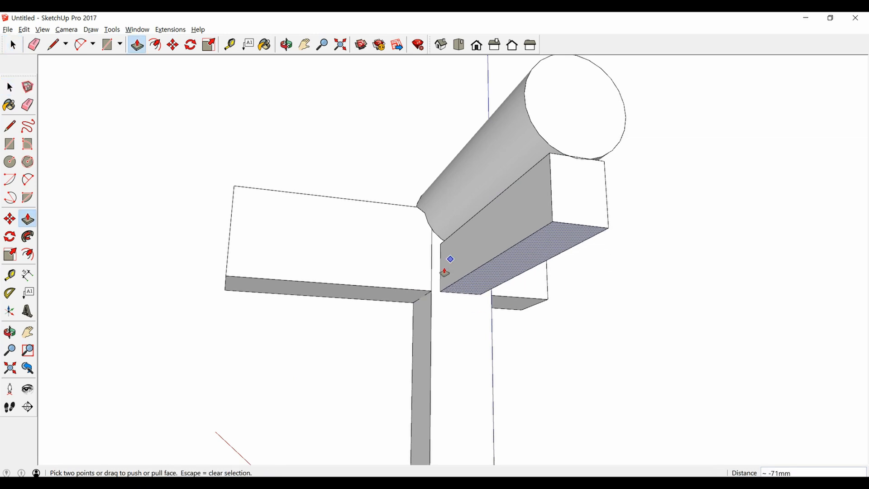
scroll(447, 267, down, 2)
middle_drag(447, 263, 454, 362)
scroll(498, 275, up, 3)
key(space)
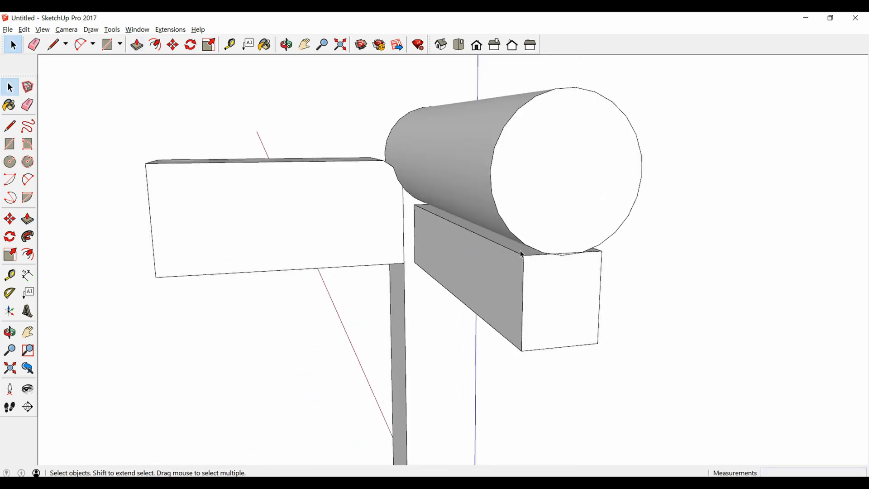
- Raise the rectangular beam's upper face about 42 mm so it cuts into the round purlin
key(p)
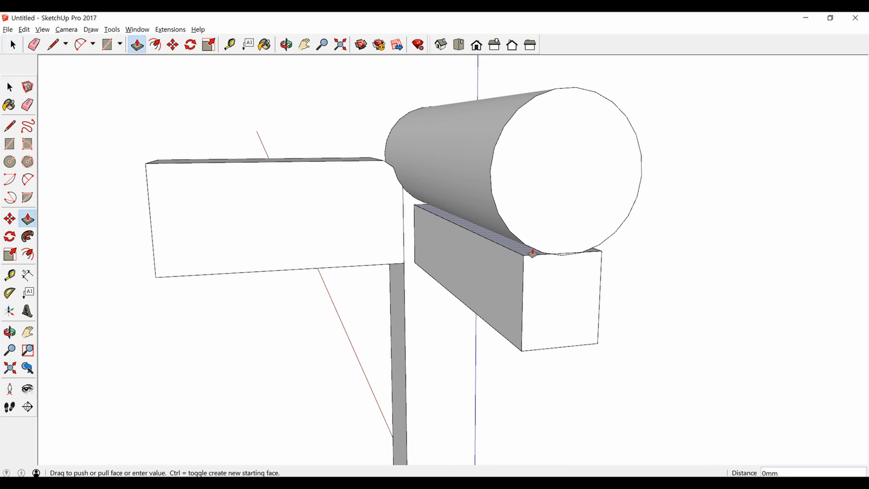
click(534, 252)
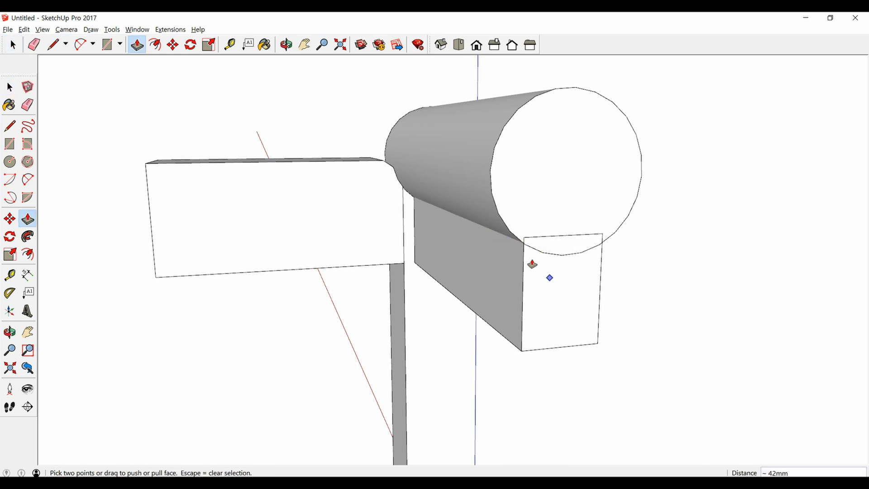
middle_drag(533, 264, 494, 269)
key(space)
click(458, 249)
scroll(452, 227, up, 2)
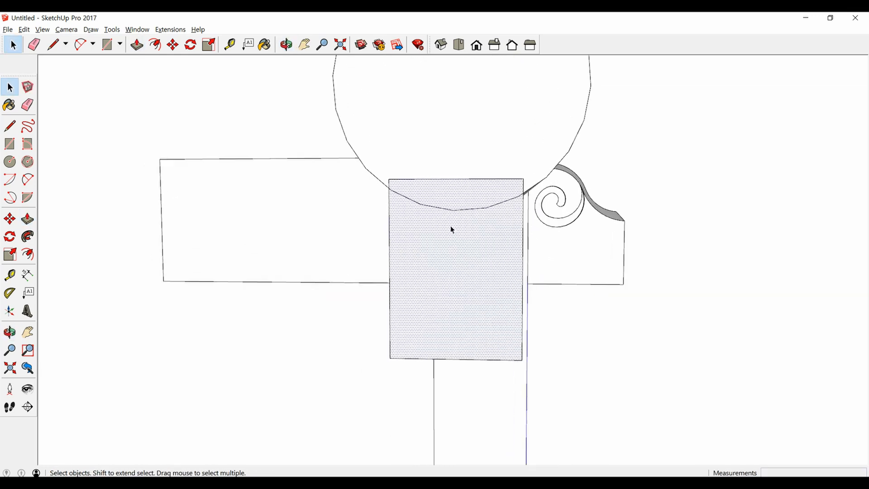
mouse_move(451, 229)
middle_down()
mouse_move(449, 219)
mouse_move(465, 232)
middle_up()
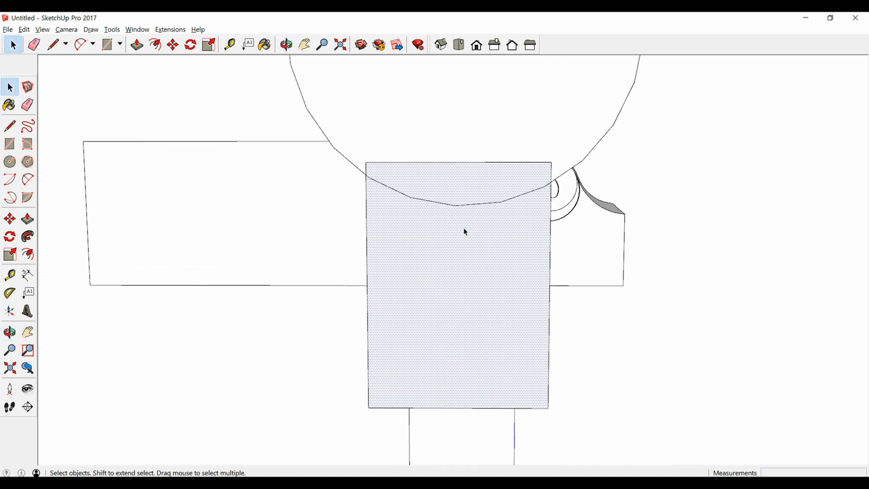
key(l)
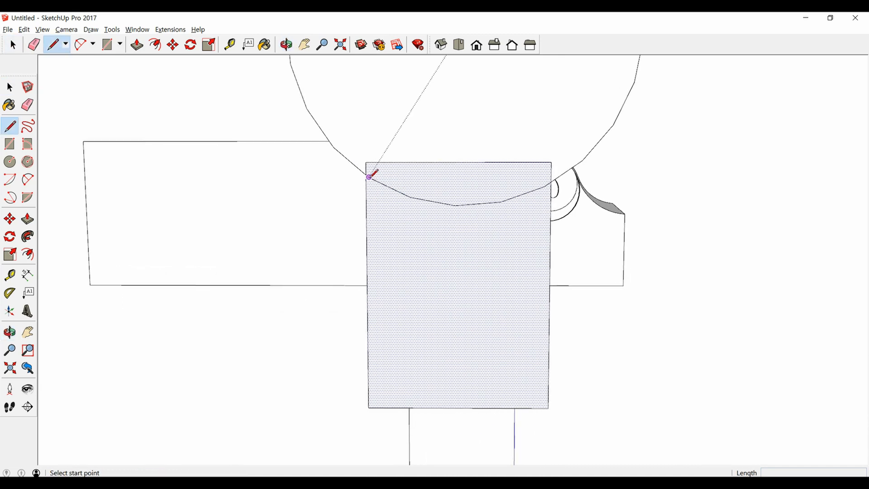
scroll(370, 176, up, 2)
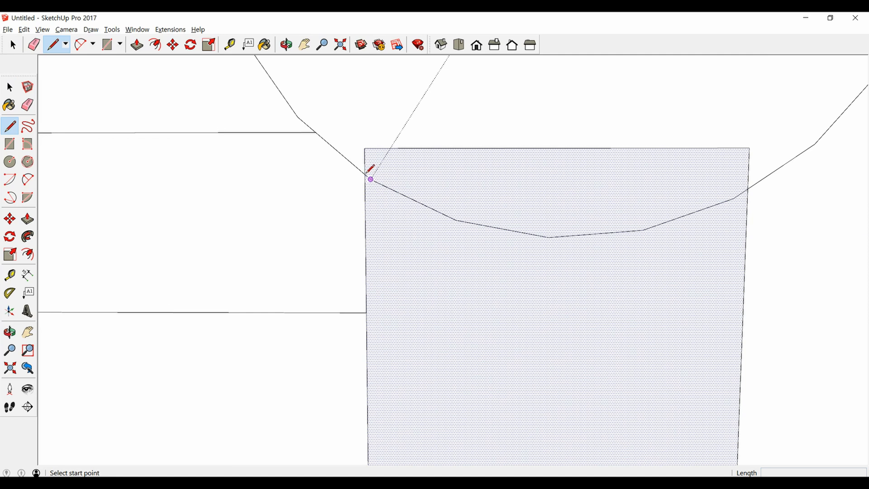
key(space)
- Push the rectangular beam's end face back about 12 mm and intersect it with the model along the purlin
middle_drag(474, 287, 587, 286)
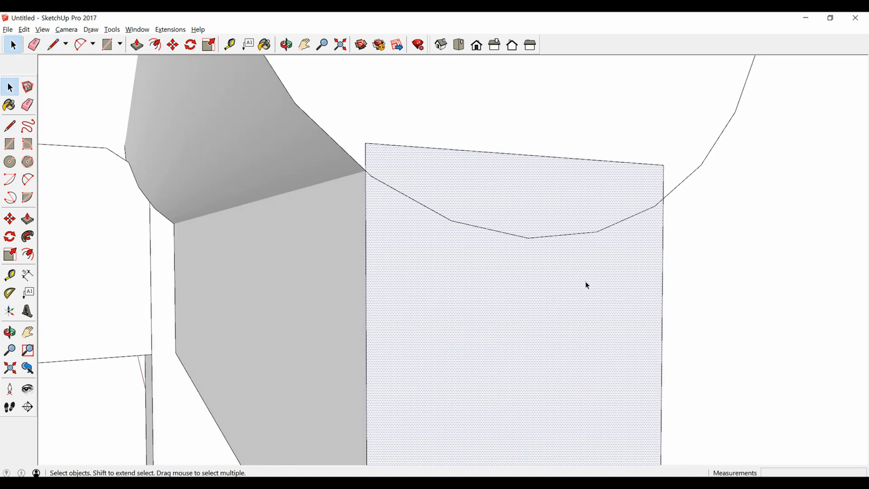
key(p)
click(524, 297)
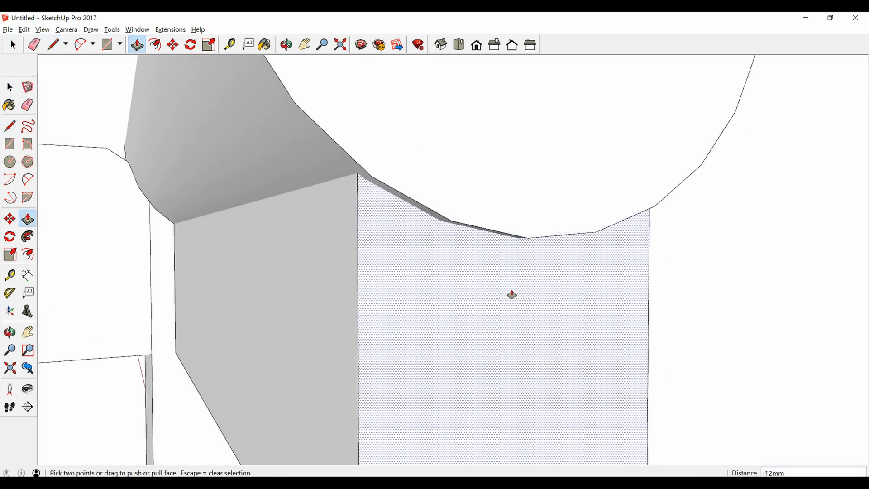
key(space)
click(512, 293)
right_click(512, 292)
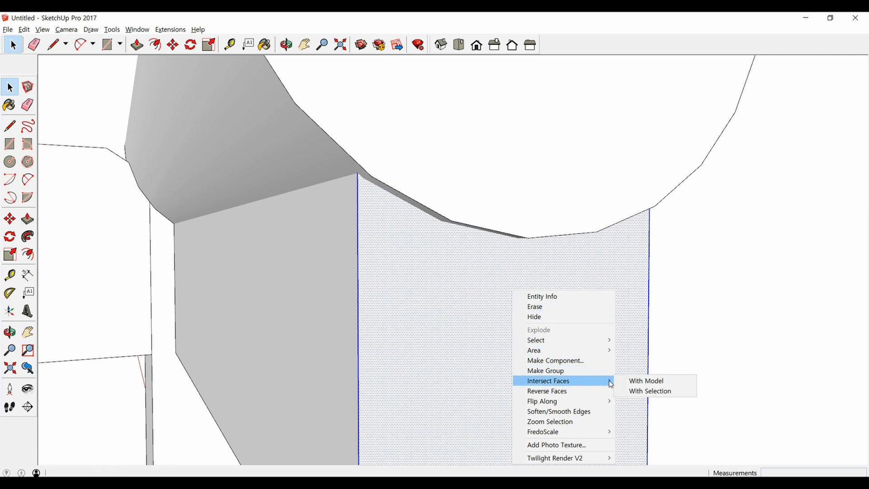
click(626, 381)
- Pull the part of the beam's end face below the purlin out 12 mm, flush with the purlin's end
scroll(498, 289, down, 2)
click(493, 311)
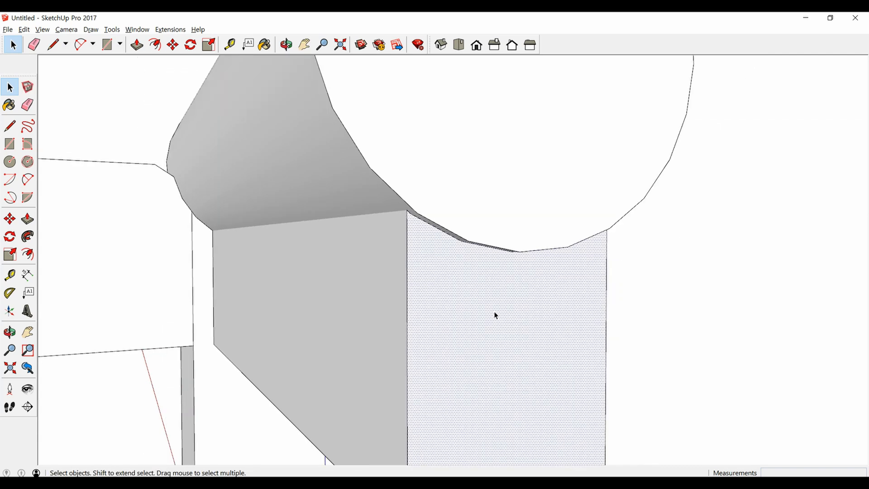
key(p)
click(495, 313)
click(436, 218)
scroll(462, 171, down, 3)
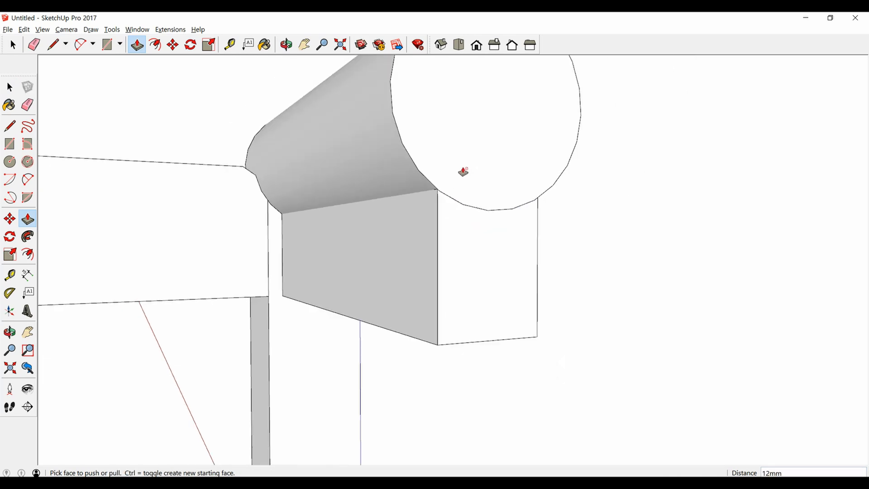
middle_drag(399, 276, 515, 363)
- Hide the round purlin together with its butterfly key, seen from the post's notched side
key(space)
click(450, 189)
scroll(450, 188, down, 4)
middle_drag(308, 213, 685, 353)
scroll(445, 154, down, 3)
scroll(397, 362, up, 1)
scroll(398, 286, up, 4)
mouse_move(395, 291)
middle_down()
mouse_move(381, 269)
mouse_move(382, 291)
middle_up()
right_click(367, 289)
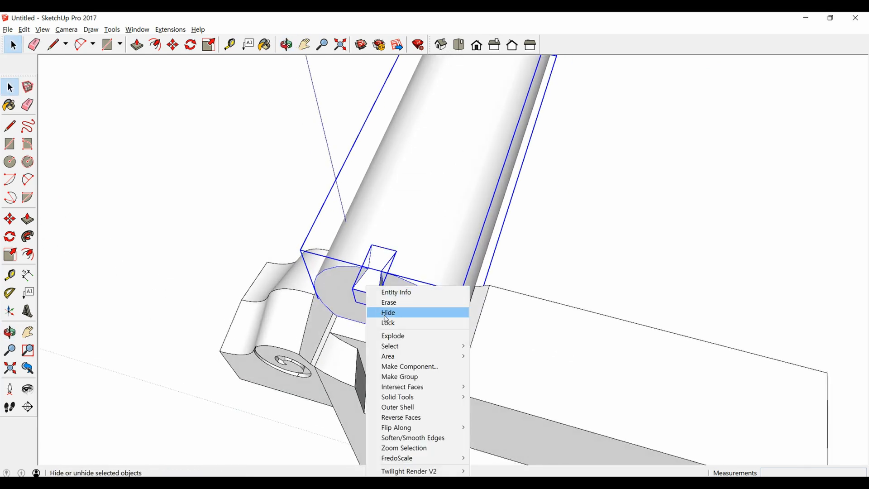
click(409, 311)
- Extend the rectangular beam's inner end about 100 mm into the notch of the post
scroll(388, 263, down, 2)
middle_drag(387, 261, 256, 316)
scroll(407, 326, up, 5)
scroll(395, 281, up, 2)
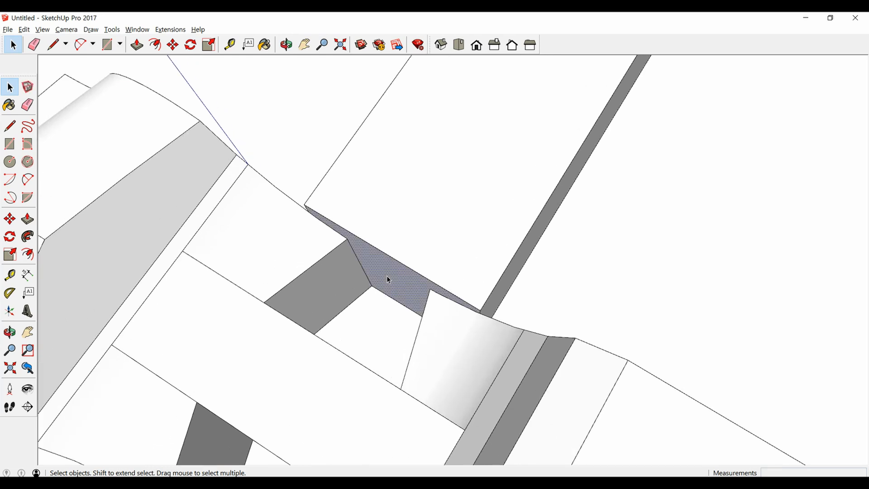
key(p)
click(388, 280)
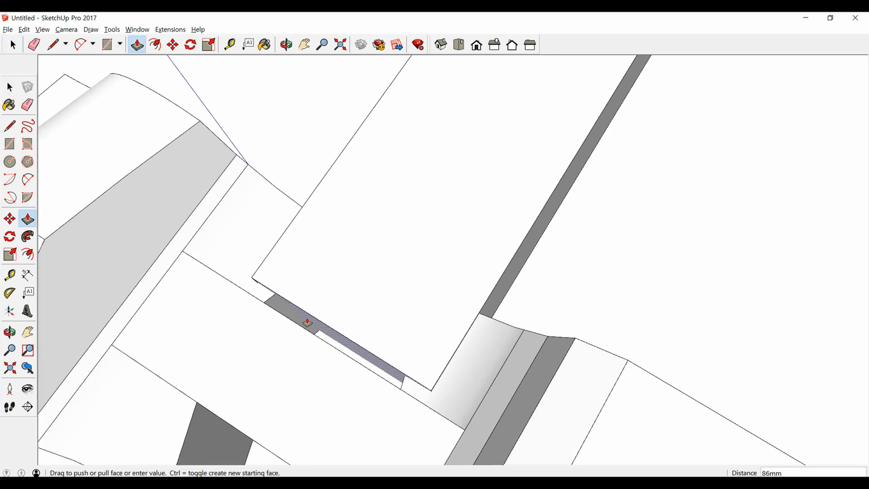
click(299, 325)
scroll(357, 233, down, 5)
- Hide the scroll-carved beam group so the post and the rectangular beam's inner end are exposed
middle_drag(383, 244, 206, 253)
scroll(435, 253, up, 4)
middle_drag(459, 255, 256, 135)
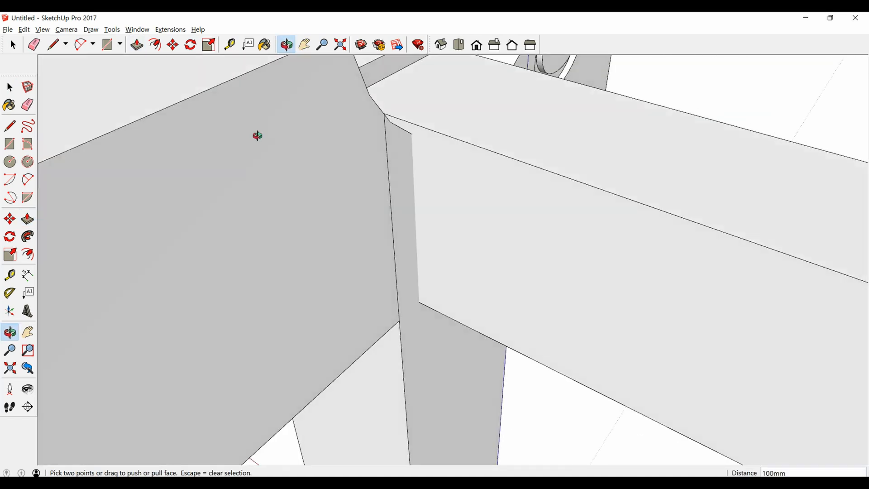
middle_drag(437, 258, 410, 40)
middle_drag(449, 198, 388, 239)
key(space)
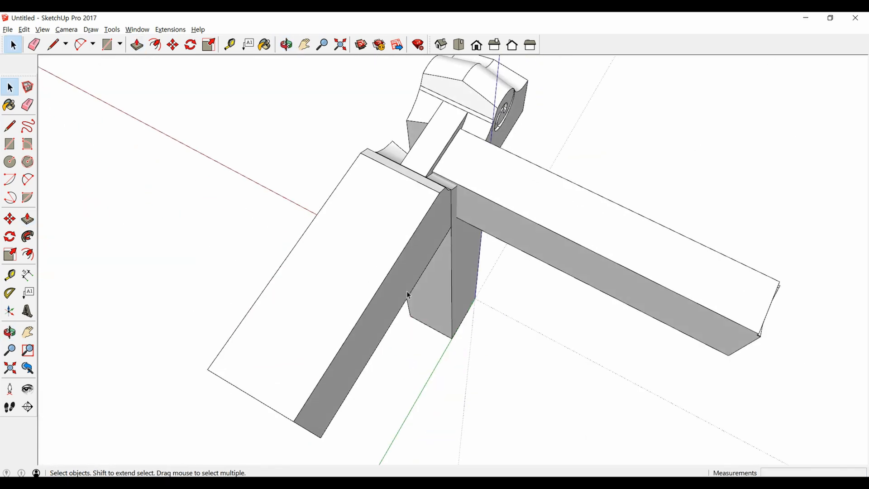
click(389, 239)
right_click(388, 238)
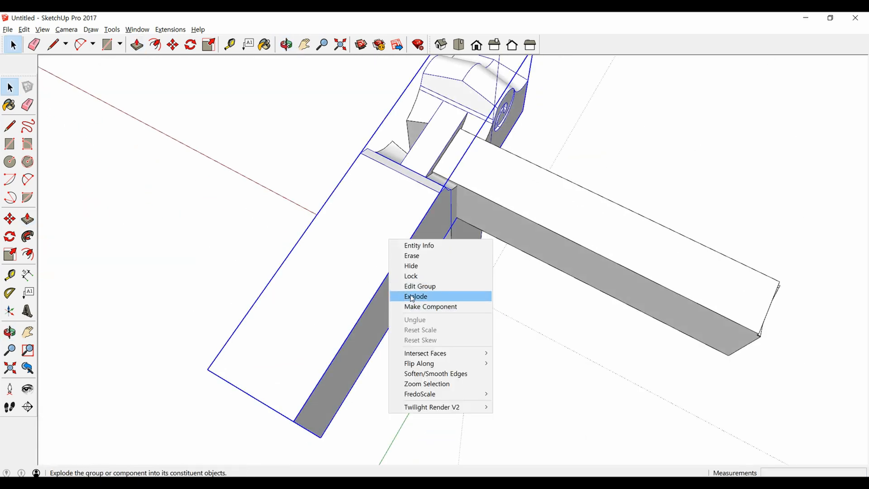
click(413, 267)
middle_drag(414, 268, 523, 265)
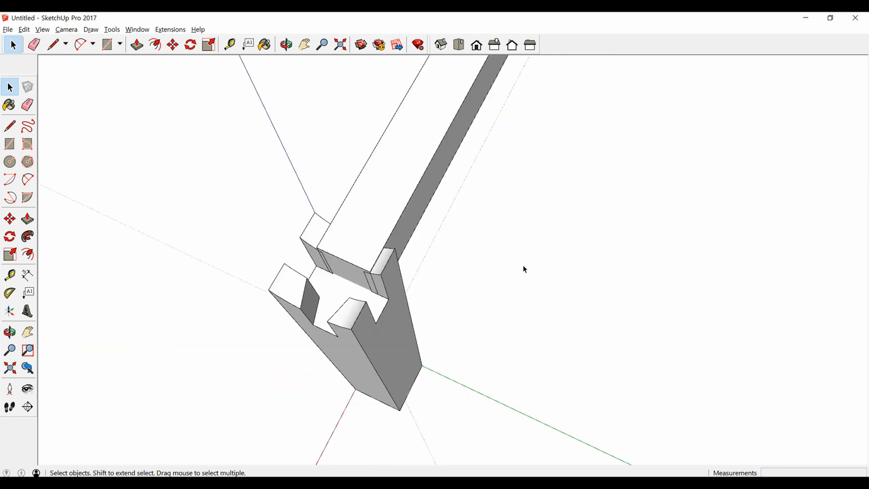
- Place two vertical guides along the inner edge lines where the rectangular beam's end meets the post's notch
scroll(411, 234, down, 2)
scroll(357, 276, up, 3)
middle_drag(358, 276, 466, 225)
scroll(419, 231, up, 3)
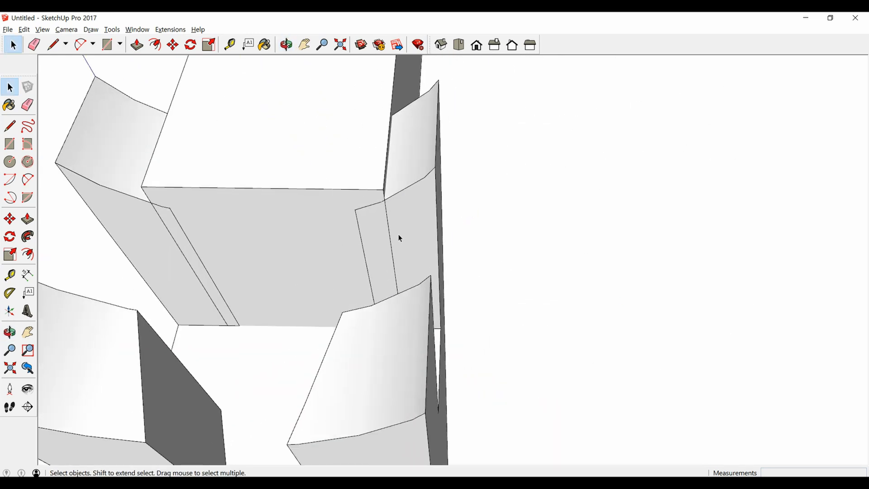
key(t)
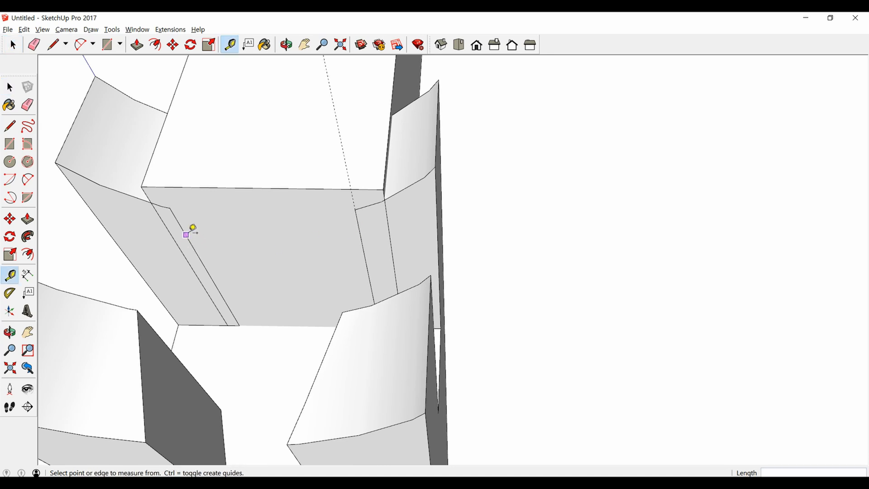
- Place vertical guides on the post's outer face at the beam's sides, about 43 mm and 57 mm from the post's corners
scroll(389, 230, down, 3)
middle_drag(414, 224, 96, 117)
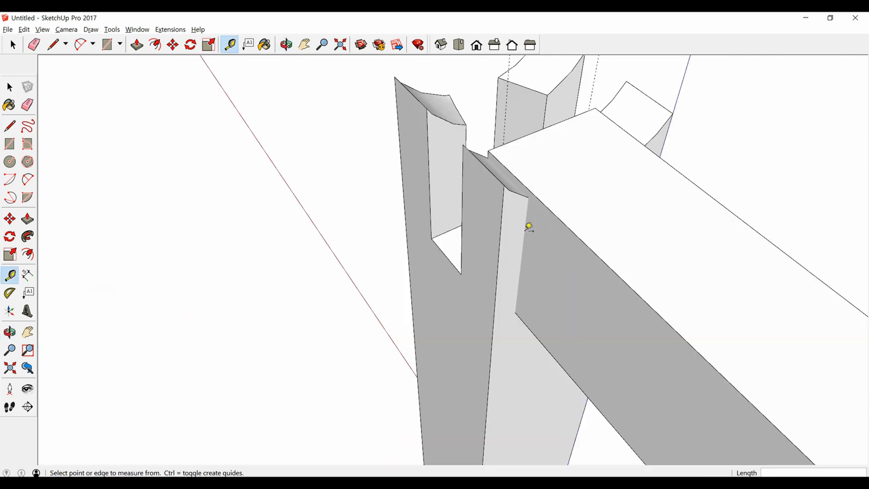
scroll(527, 233, down, 2)
middle_drag(525, 235, 511, 247)
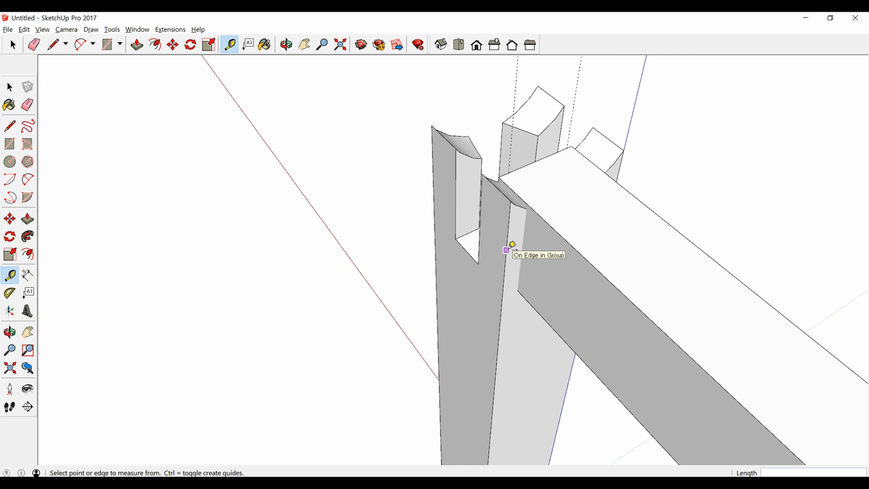
scroll(510, 237, up, 2)
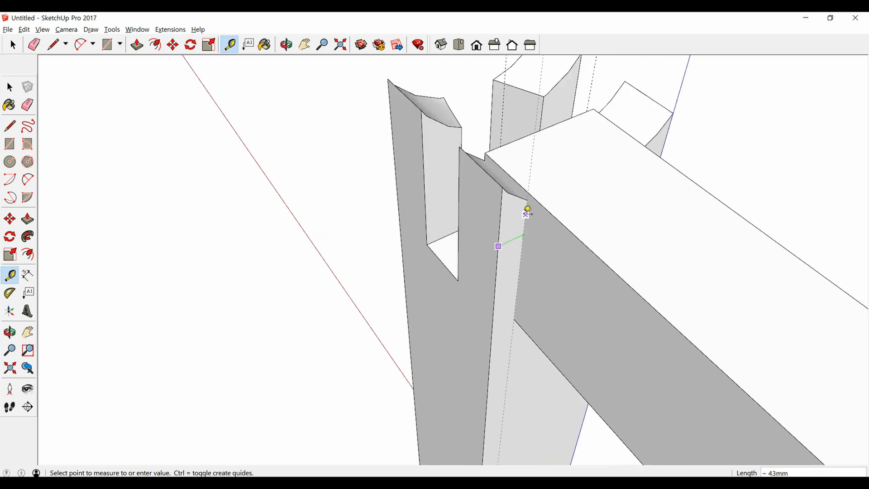
scroll(527, 211, down, 3)
middle_drag(627, 188, 533, 351)
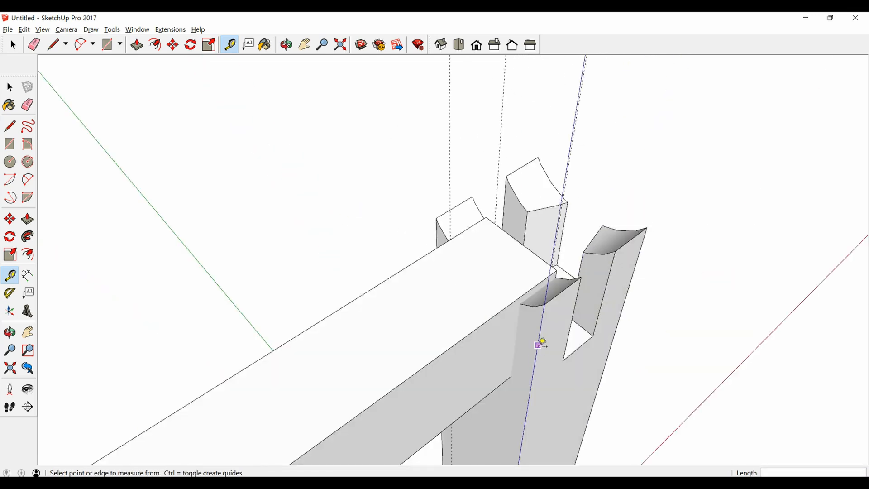
scroll(541, 332, up, 3)
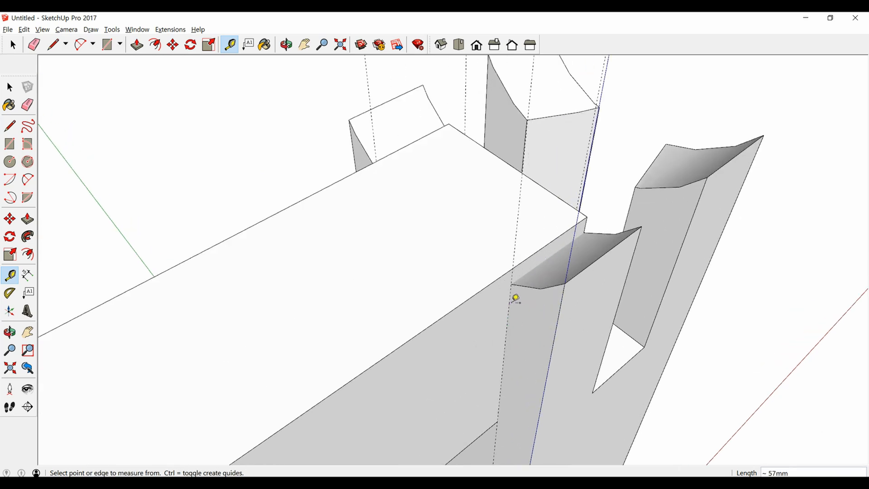
- Place a lengthwise centre guide on the rectangular beam's top face, 100 mm from its side edge
scroll(516, 298, down, 3)
middle_drag(504, 247, 620, 216)
middle_drag(340, 202, 672, 202)
middle_drag(283, 240, 207, 255)
scroll(210, 254, down, 4)
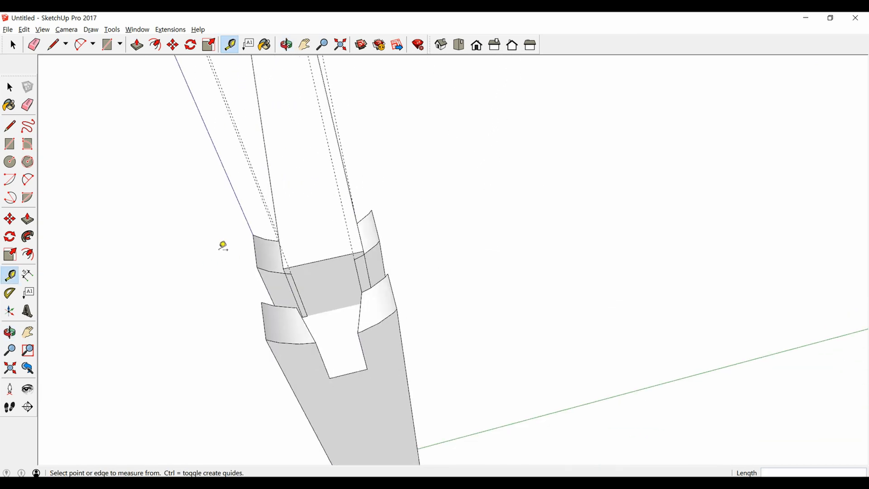
middle_drag(303, 240, 402, 298)
scroll(403, 297, up, 2)
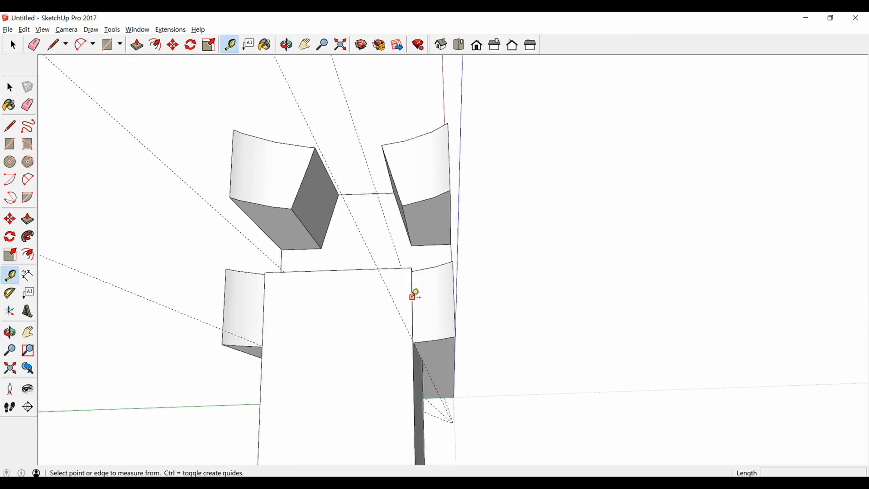
click(413, 292)
scroll(363, 277, up, 2)
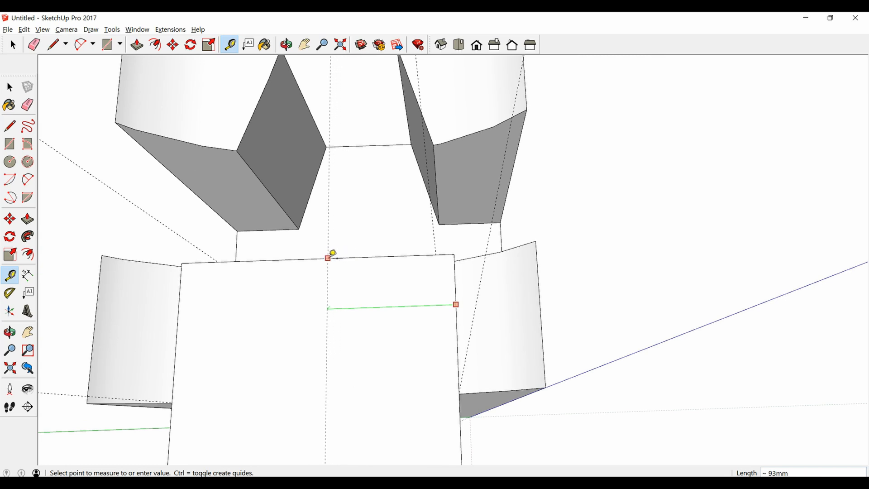
click(320, 258)
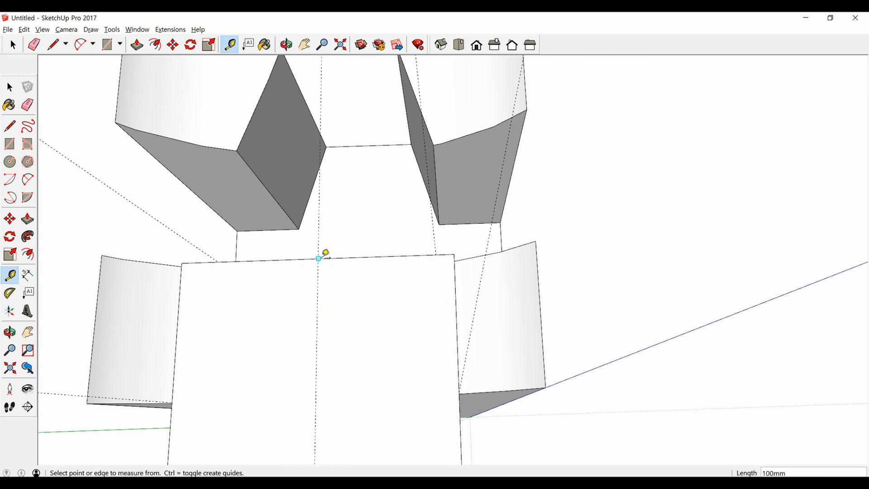
- Place two lengthwise guides on the beam's top face, 50 mm to either side of the centre guide
scroll(326, 252, down, 3)
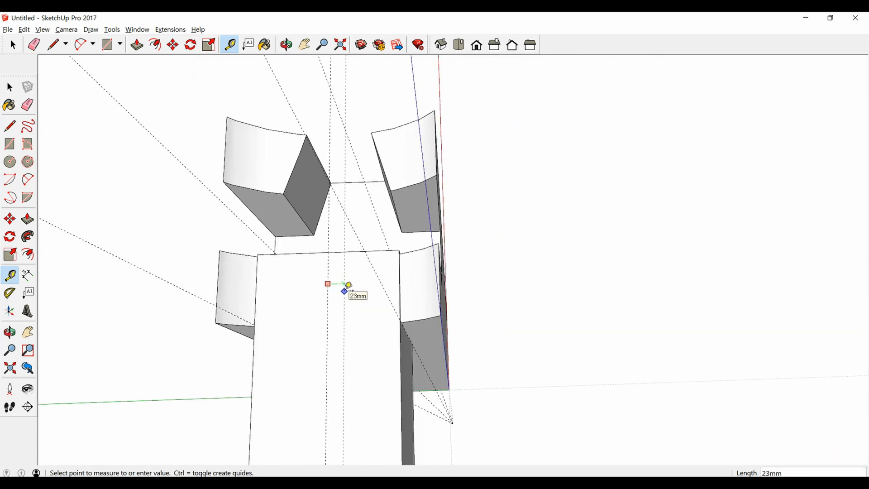
key(Return)
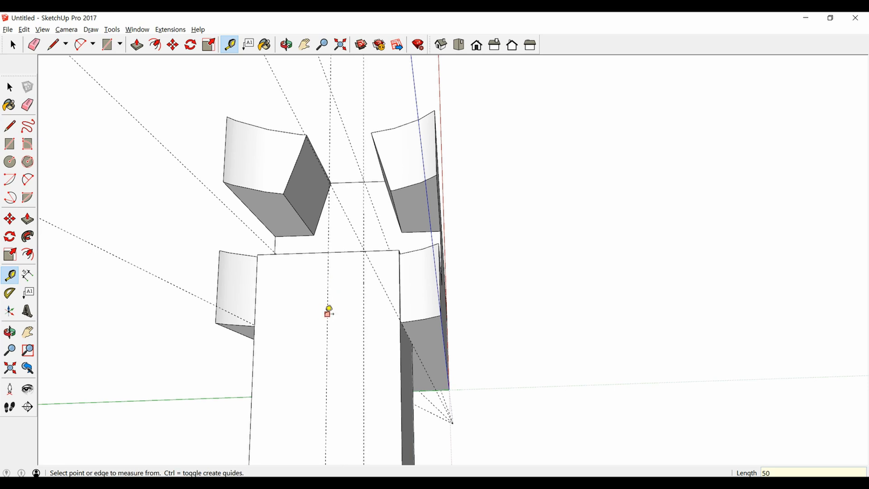
click(329, 312)
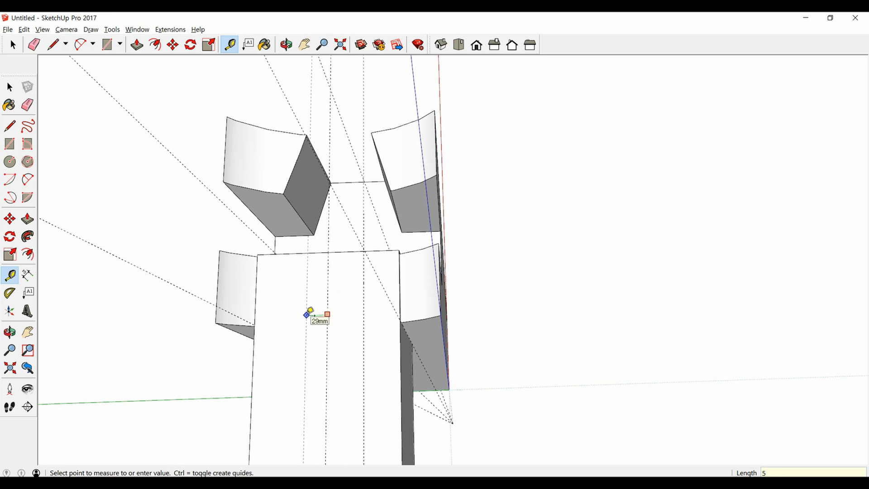
key(Return)
scroll(371, 298, down, 2)
- Draw a line across the beam's top face where the beam meets the post's outer face
middle_drag(384, 335, 481, 291)
scroll(370, 315, up, 4)
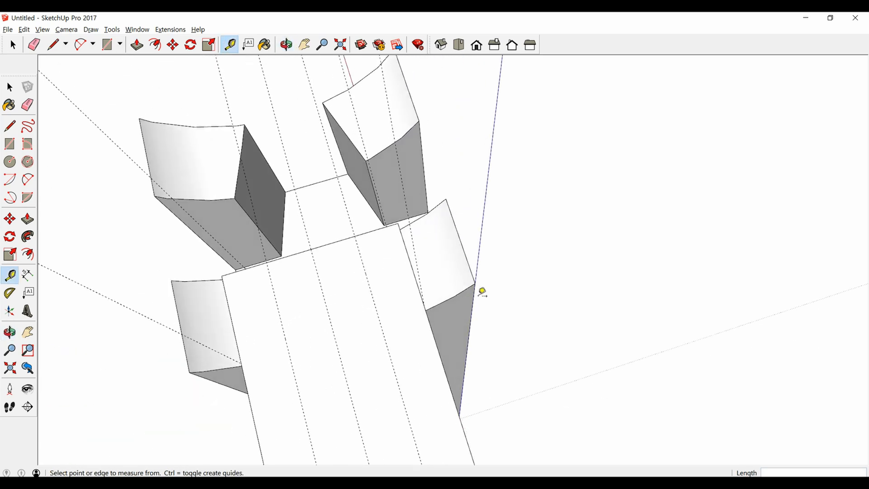
key(l)
middle_drag(406, 321, 499, 270)
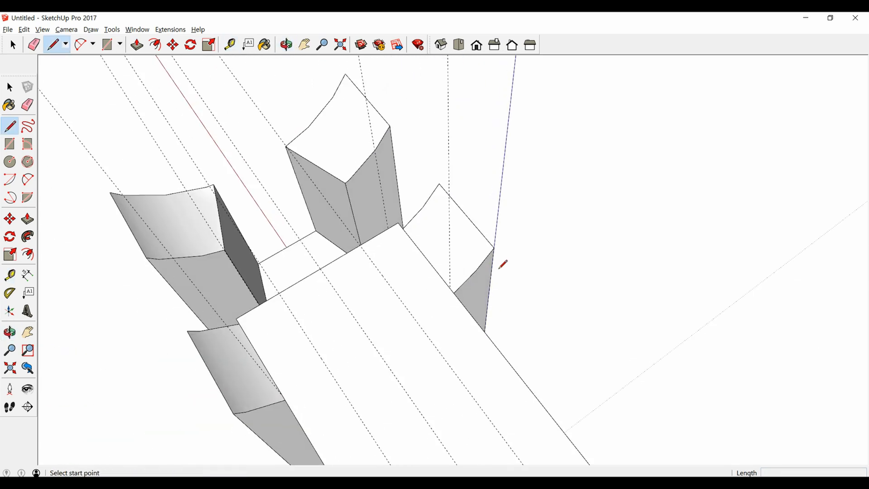
scroll(455, 291, up, 3)
click(446, 287)
scroll(445, 287, down, 4)
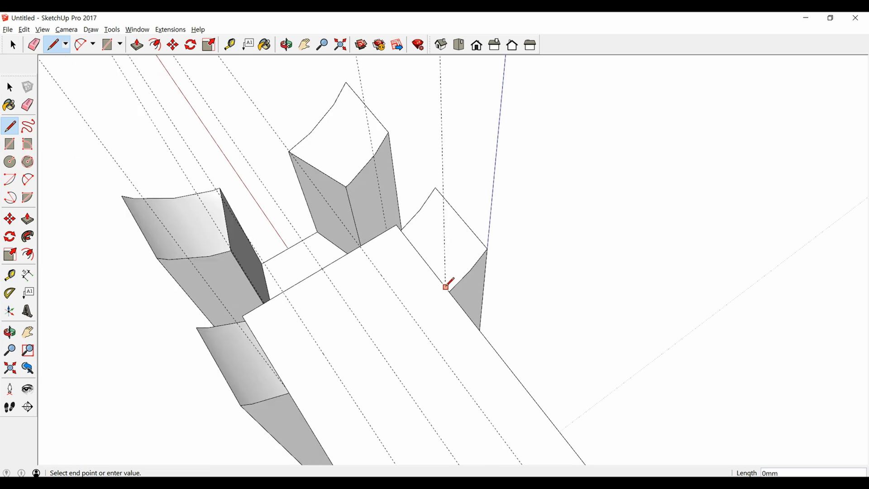
scroll(388, 350, up, 4)
middle_drag(319, 343, 352, 322)
click(350, 340)
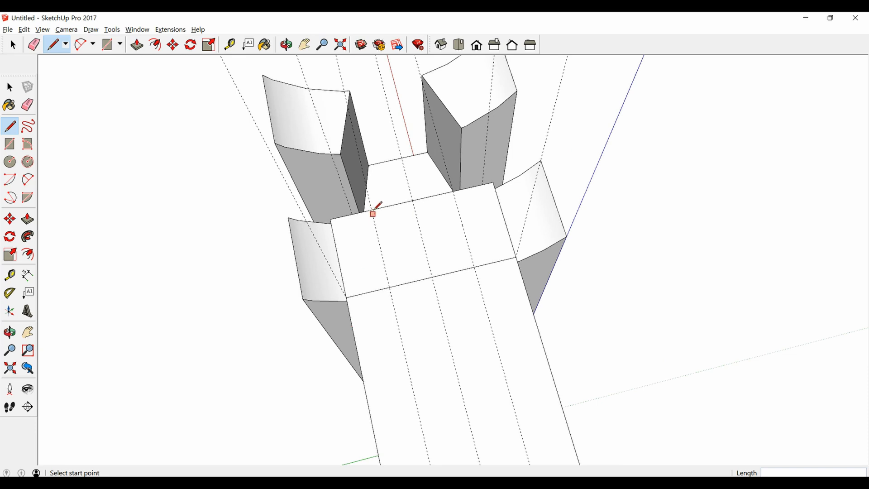
- Draw two slanted dovetail lines from the vertical guides at the beam's inner end to where the 50 mm guides cross the shoulder line
middle_drag(375, 208, 372, 264)
click(366, 201)
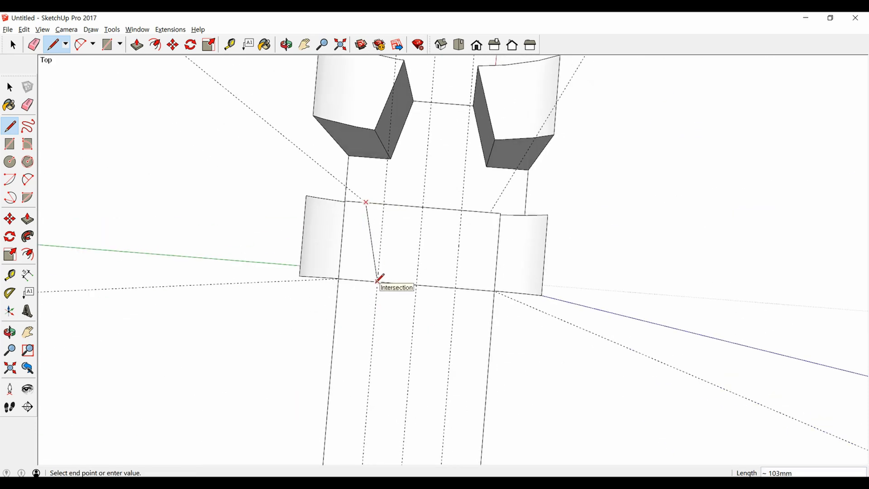
click(380, 279)
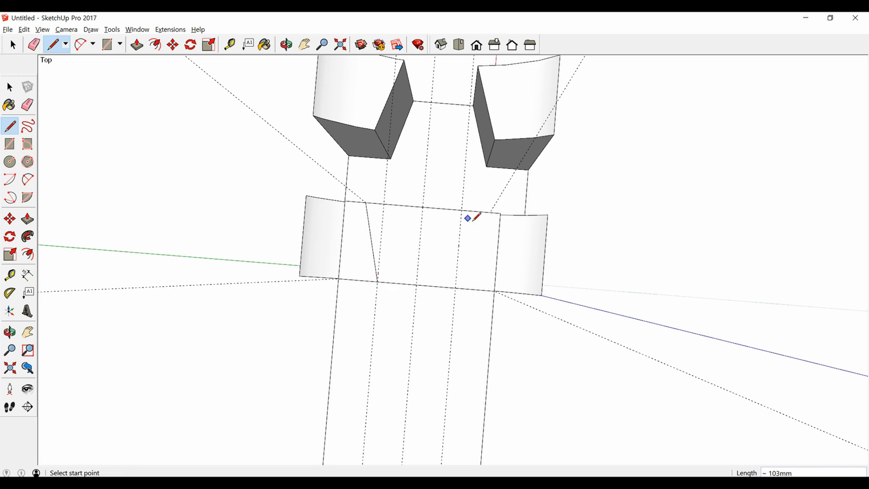
middle_drag(465, 207, 502, 198)
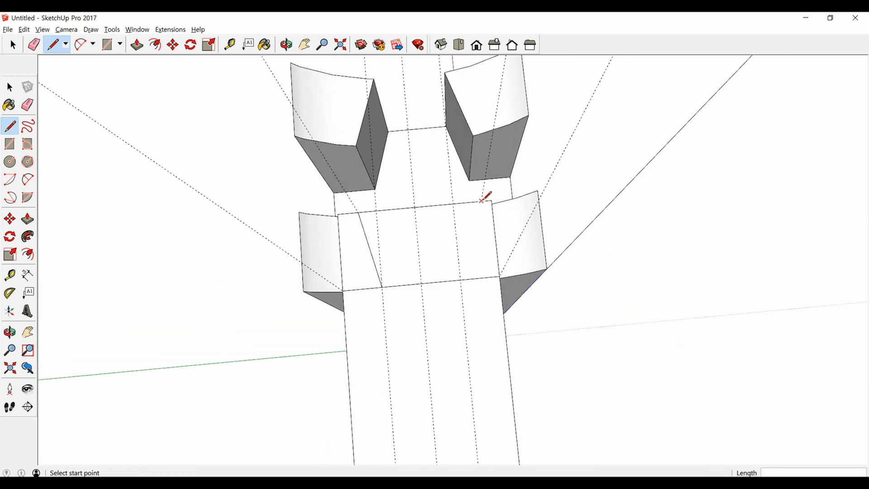
click(482, 200)
scroll(462, 281, up, 2)
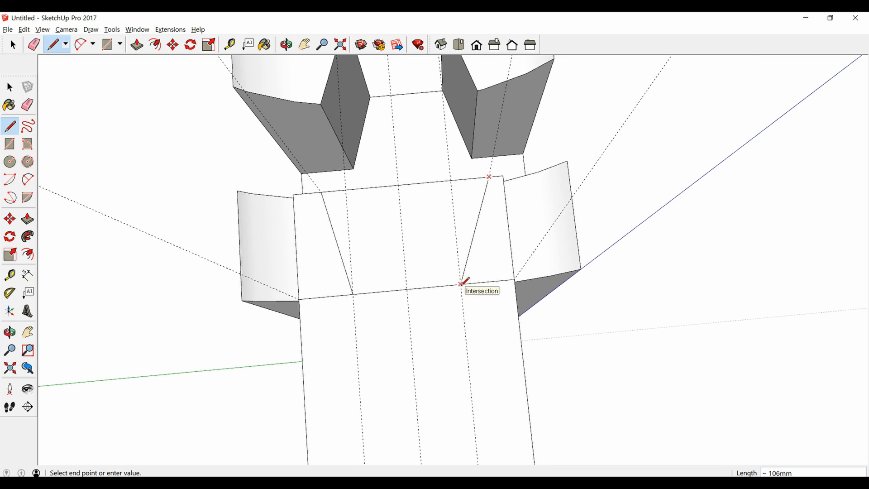
click(462, 283)
scroll(460, 262, down, 3)
middle_drag(460, 262, 415, 239)
- Push the two waste areas beside the dovetail down through the beam's full depth, about 271 mm, to form the dovetail tenon
key(space)
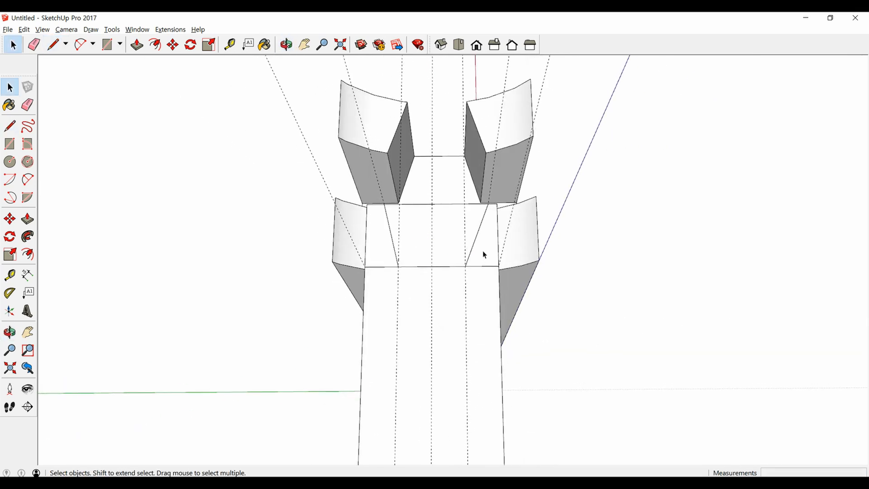
click(482, 252)
middle_drag(483, 252, 377, 181)
key(p)
click(483, 254)
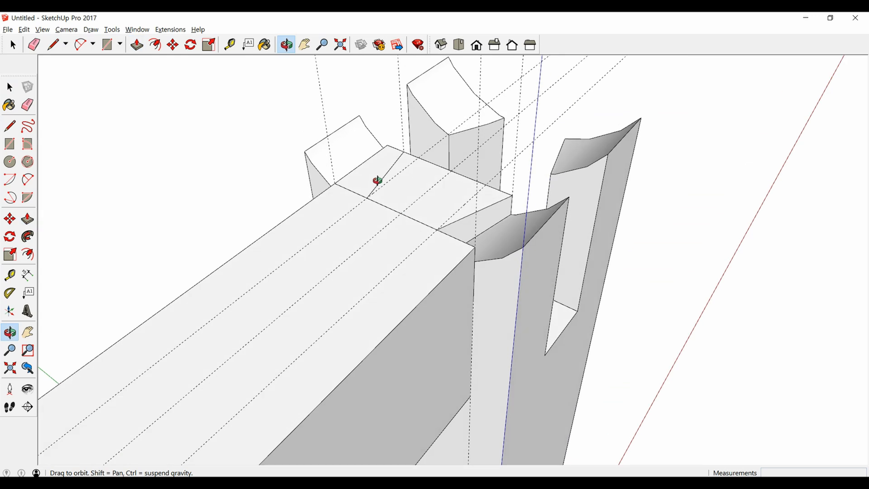
click(456, 426)
middle_drag(461, 404, 430, 346)
click(421, 223)
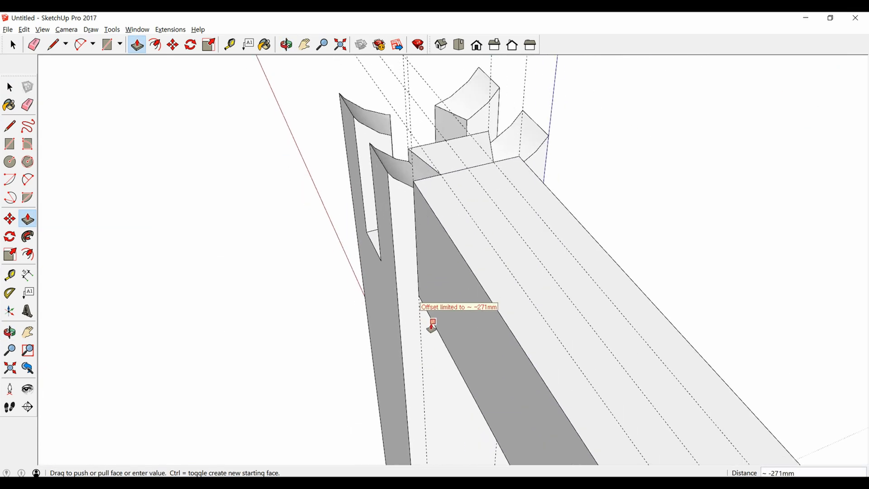
click(433, 325)
scroll(333, 288, down, 5)
key(space)
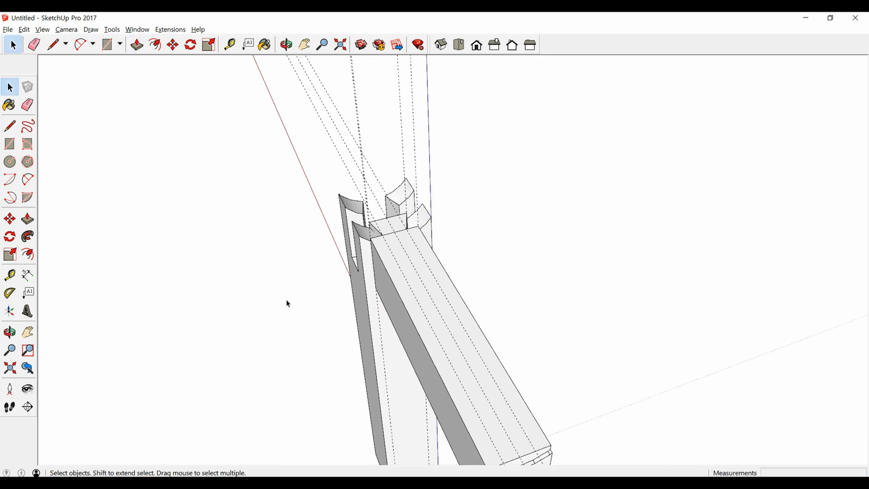
- Delete all guides from the model
middle_drag(288, 303, 367, 275)
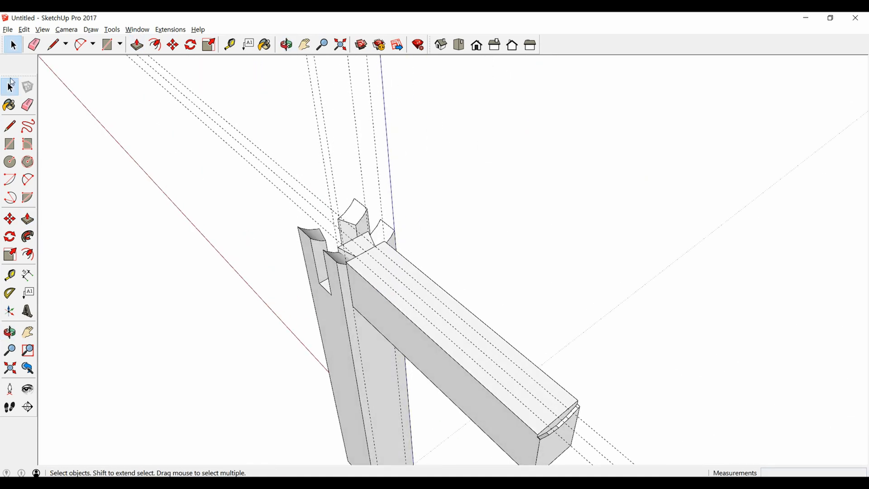
click(24, 29)
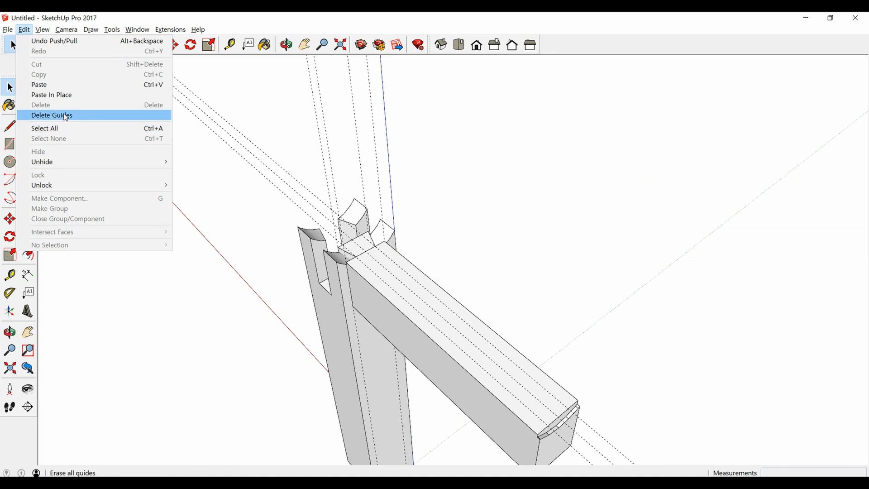
click(65, 116)
scroll(360, 256, up, 3)
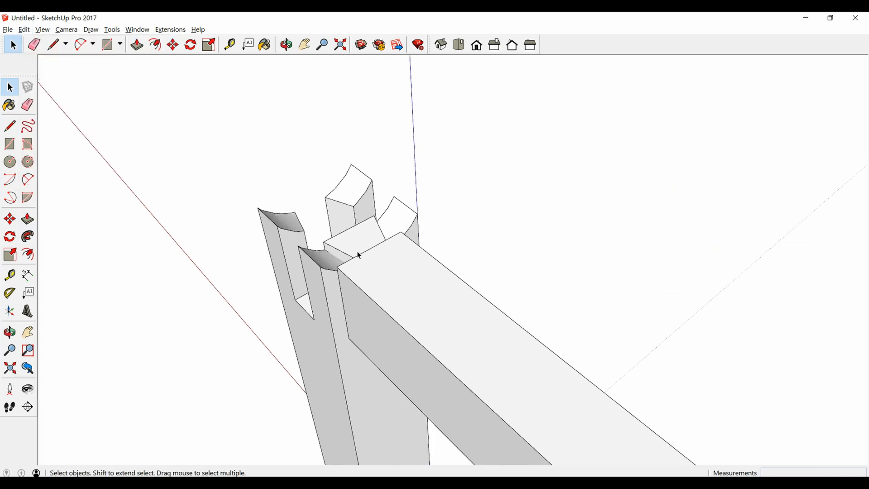
- Unhide all hidden parts of the joint
click(28, 30)
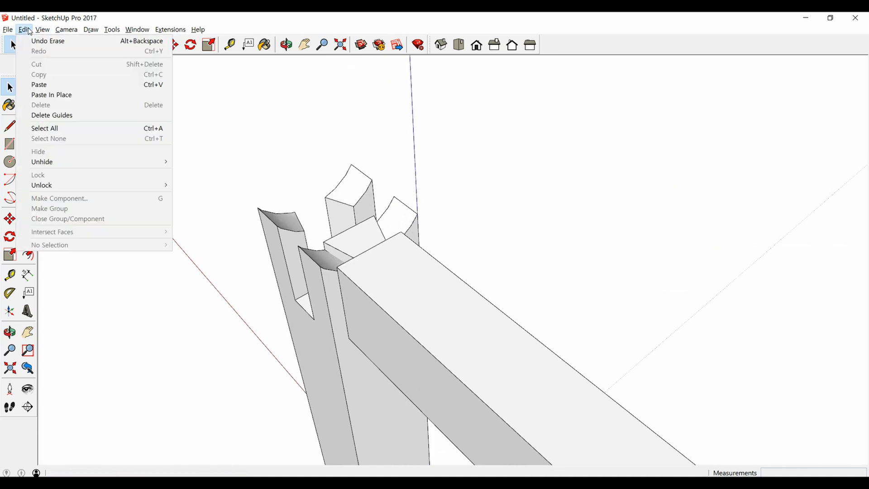
mouse_move(55, 164)
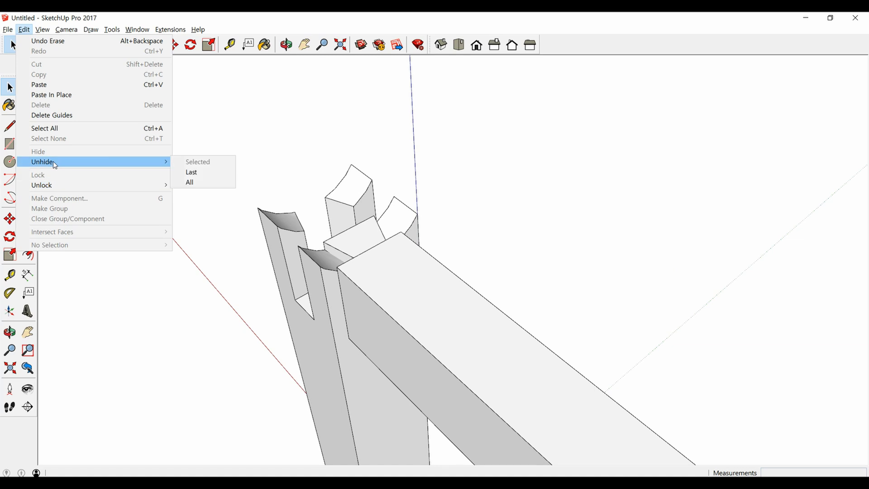
click(216, 184)
scroll(340, 136, down, 4)
middle_drag(427, 267, 422, 231)
key(space)
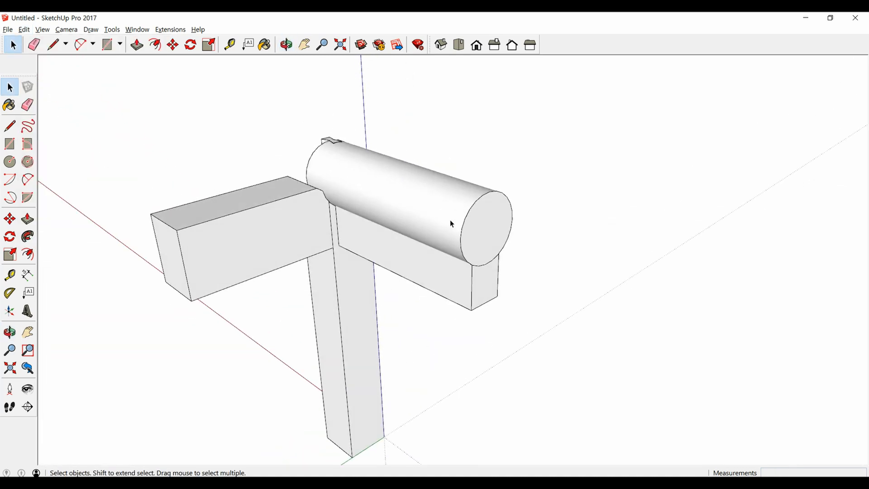
- Hide the round purlin group to expose the rectangular beam's top
scroll(450, 219, up, 3)
middle_drag(453, 270, 475, 243)
click(448, 197)
scroll(474, 244, up, 2)
right_click(537, 225)
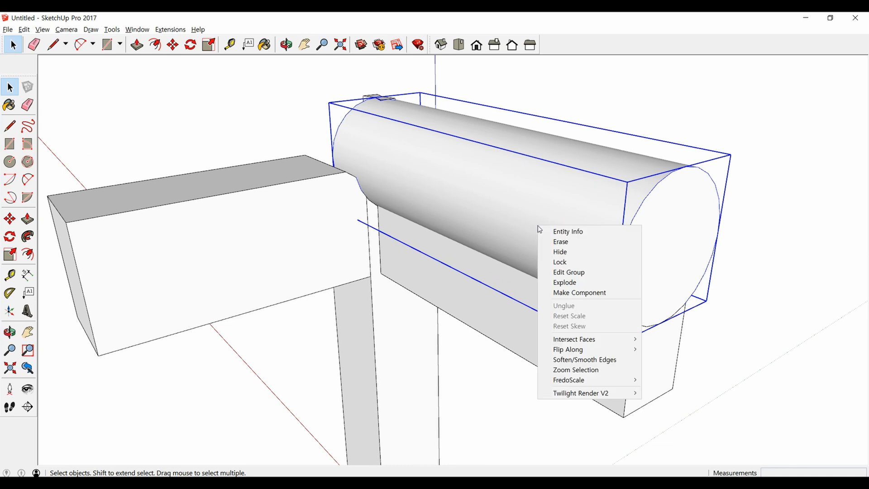
click(567, 254)
scroll(564, 260, down, 3)
- Push/pull the curved segment face at the beam's outer end 1220 mm along the beam so it runs over the dovetail tenon
scroll(605, 279, up, 5)
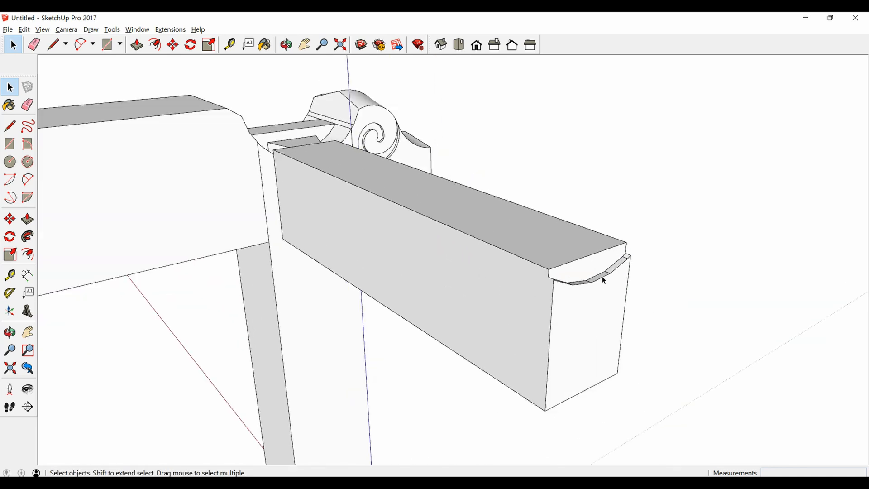
click(585, 271)
key(p)
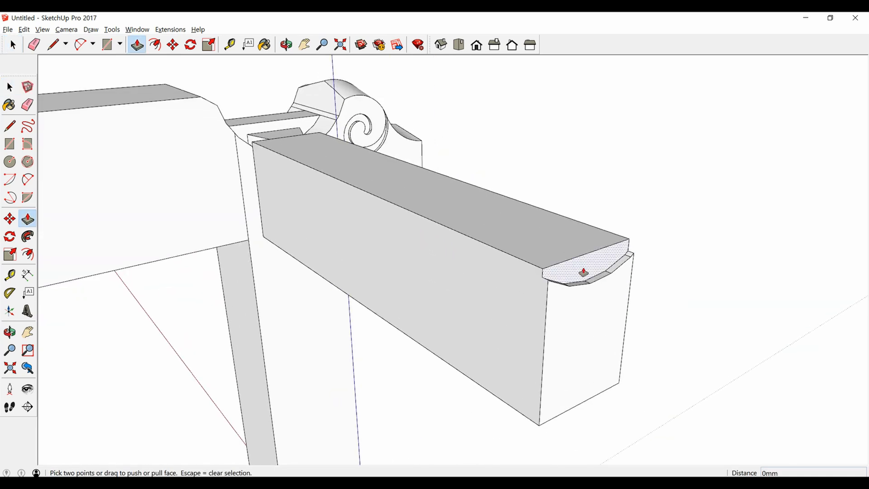
click(584, 273)
middle_drag(331, 181, 365, 291)
scroll(358, 272, down, 3)
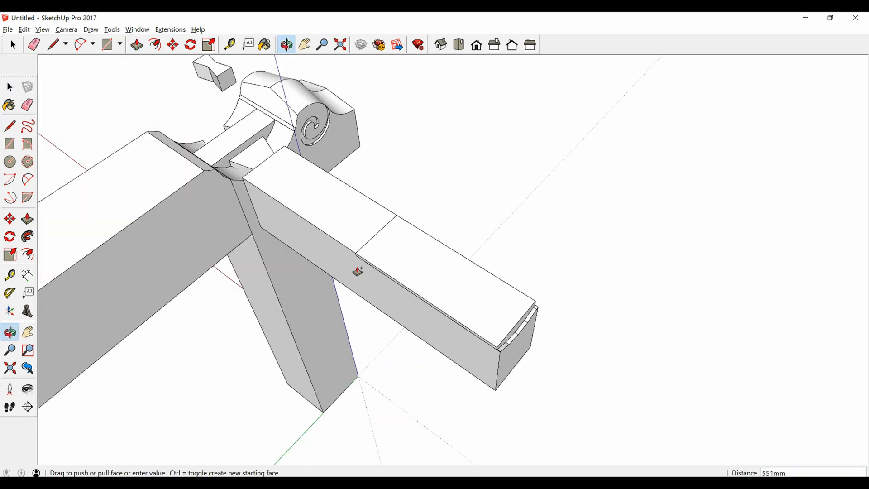
scroll(269, 198, up, 3)
scroll(269, 198, up, 2)
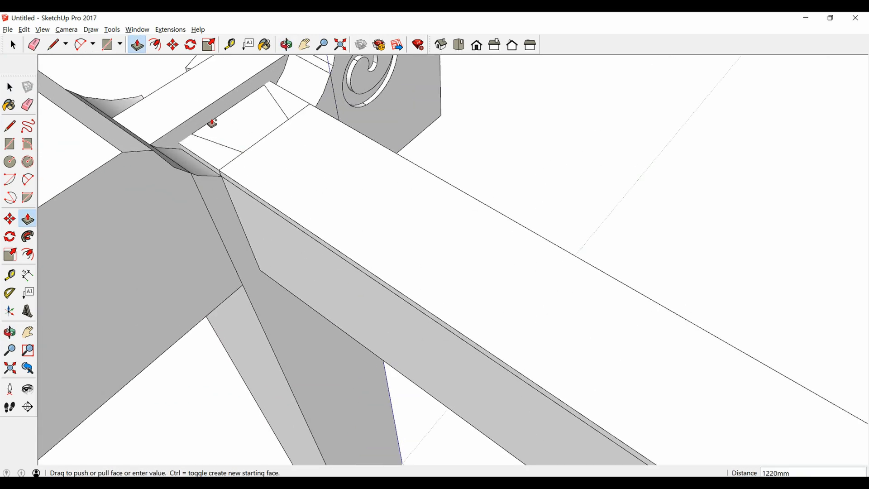
click(211, 123)
scroll(354, 147, down, 4)
- Hide the post and the scroll-carved beam together to isolate the rectangular beam
key(space)
click(334, 303)
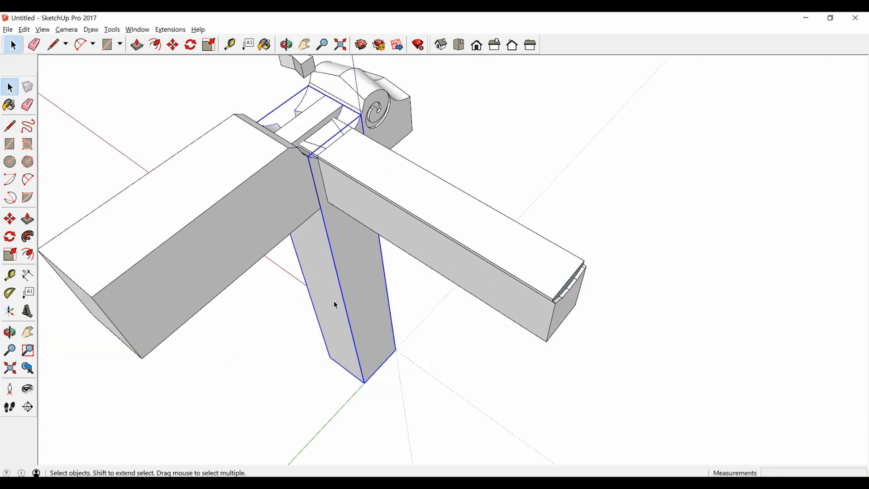
shift+click(227, 202)
right_click(226, 202)
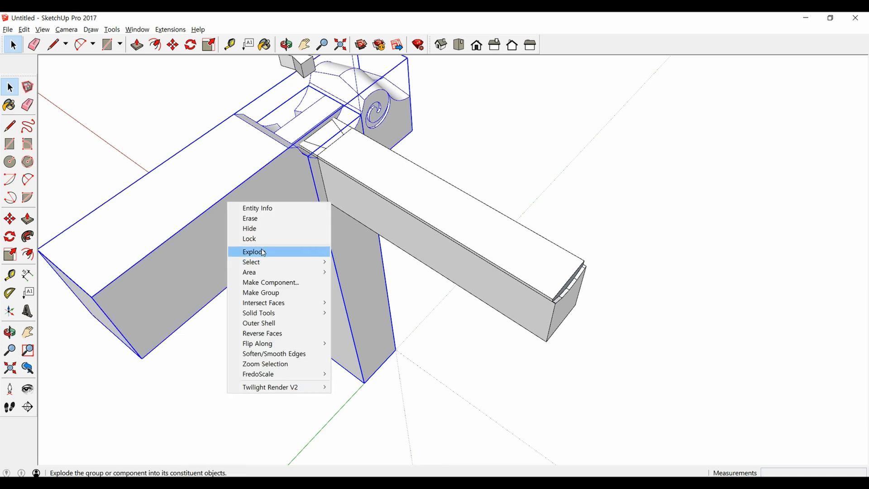
click(250, 229)
- Intersect all faces of the rectangular beam and its extruded curved segment with the model
middle_drag(275, 254, 551, 160)
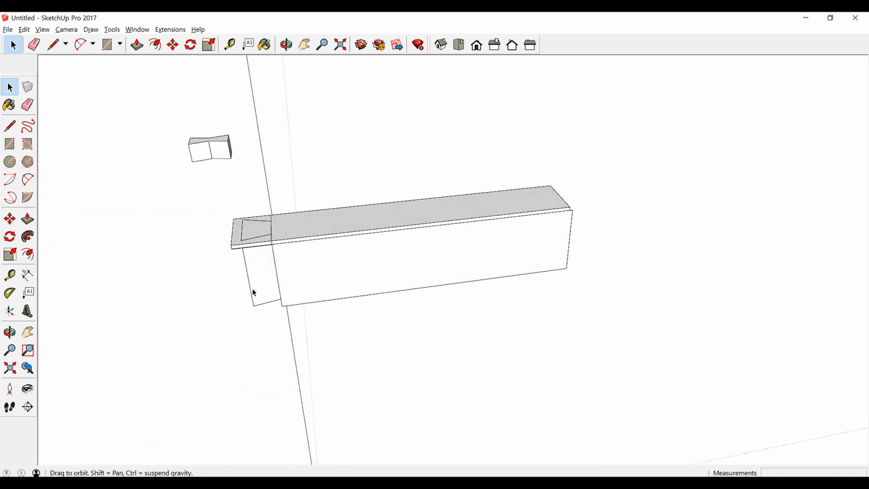
middle_drag(252, 294, 486, 225)
scroll(486, 225, down, 3)
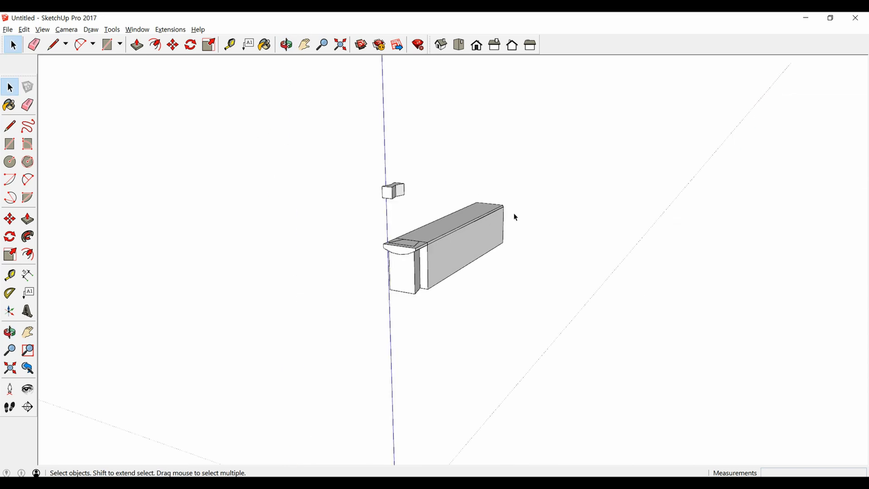
scroll(390, 248, up, 5)
click(423, 229)
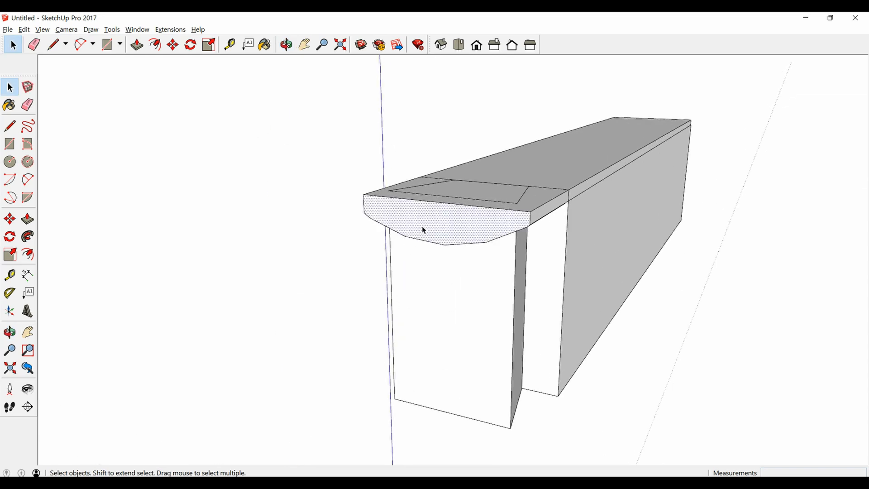
triple_click(423, 230)
right_click(423, 230)
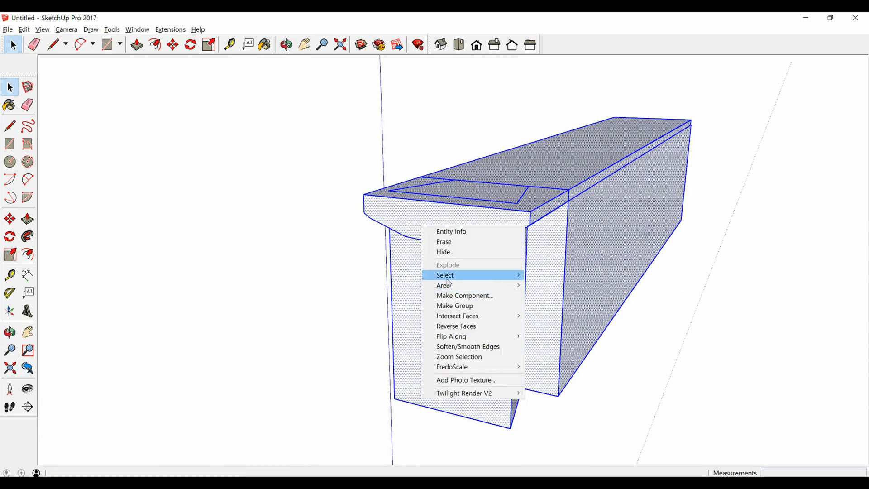
mouse_move(524, 315)
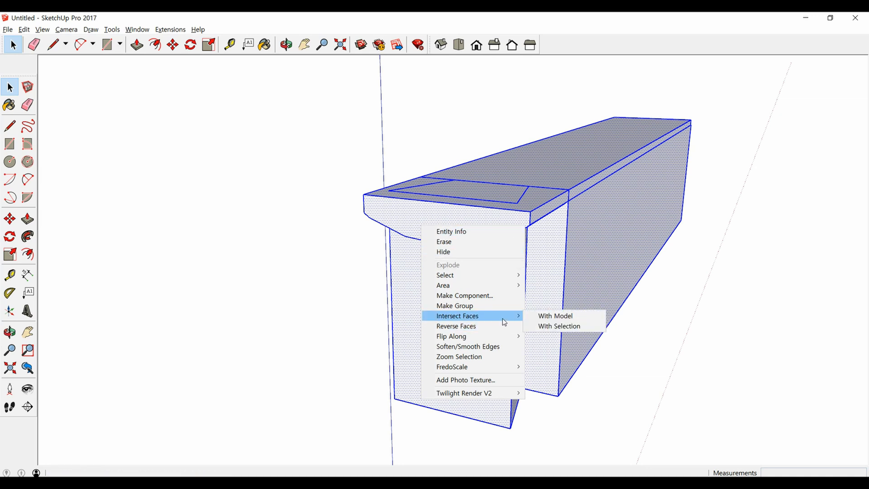
click(549, 317)
- Erase the edges of the curved segment that overhang around the beam's dovetail tenon
mouse_move(545, 316)
middle_down()
mouse_move(558, 258)
mouse_move(379, 362)
mouse_move(349, 315)
mouse_move(311, 310)
middle_up()
key(e)
click(357, 308)
click(348, 277)
click(335, 197)
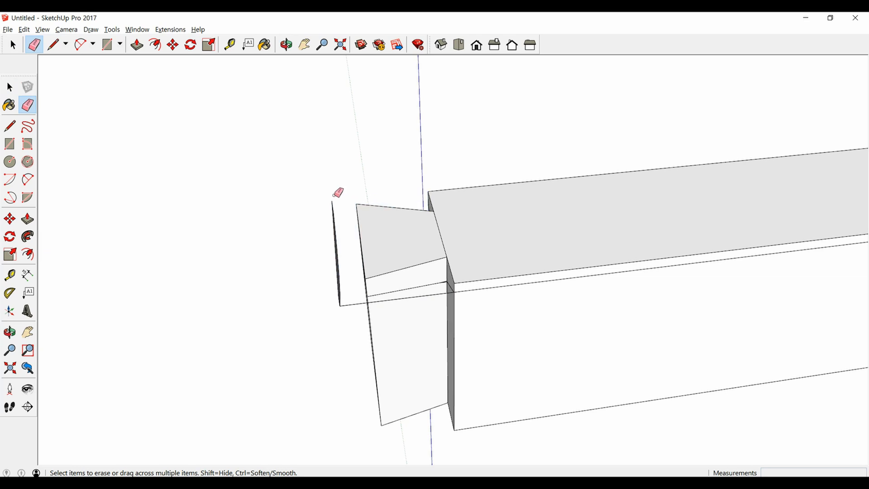
drag(335, 196, 340, 305)
click(344, 300)
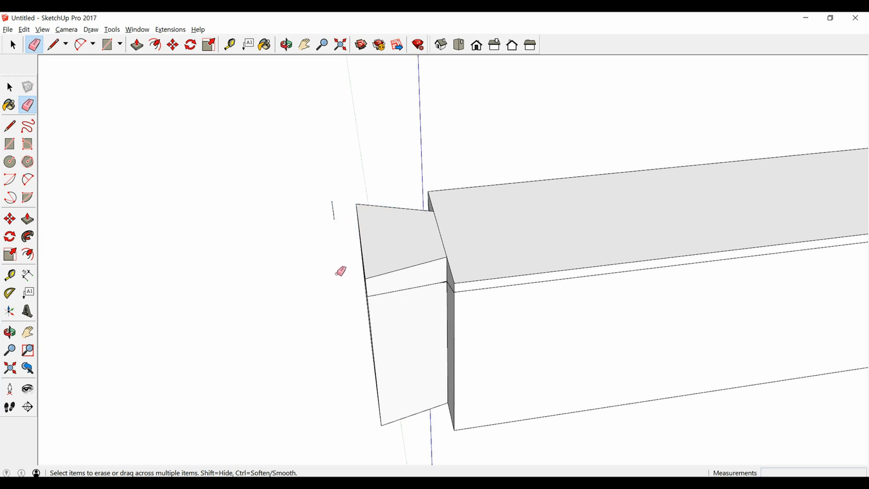
click(333, 211)
- Erase the waste edges above the dovetail tenon so its top follows the curved cut
middle_drag(334, 196, 361, 225)
click(403, 263)
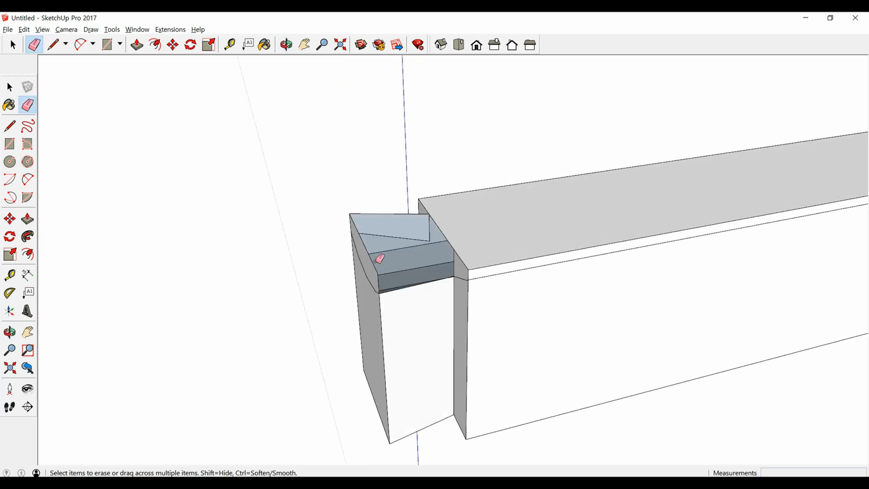
click(376, 261)
click(367, 213)
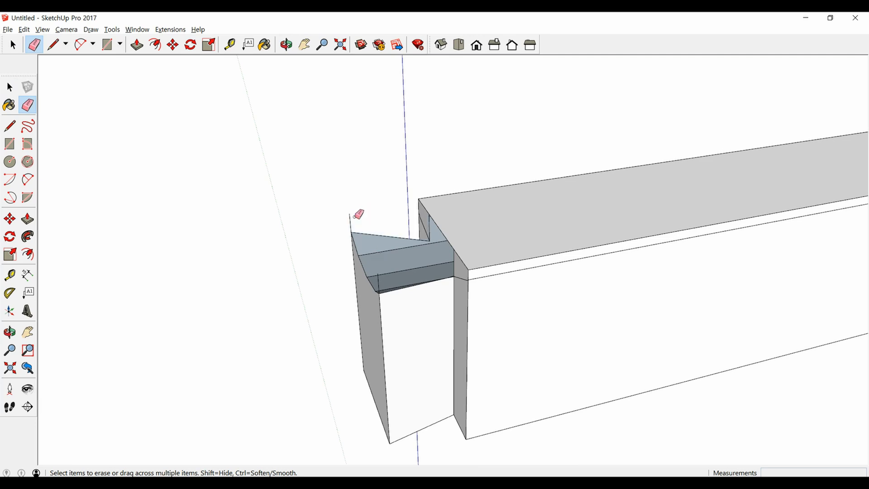
mouse_move(357, 214)
middle_down()
mouse_move(551, 188)
mouse_move(570, 130)
mouse_move(537, 165)
middle_up()
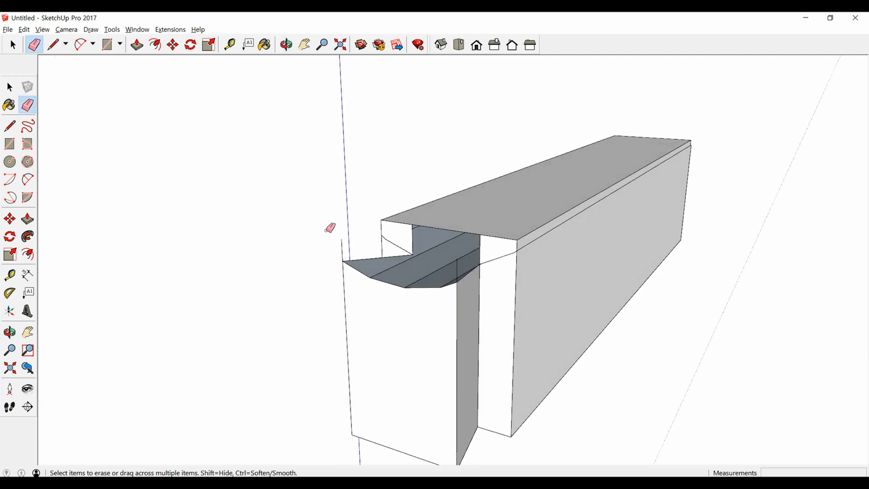
mouse_move(469, 272)
middle_down()
mouse_move(524, 278)
mouse_move(646, 249)
mouse_move(583, 258)
mouse_move(618, 254)
middle_up()
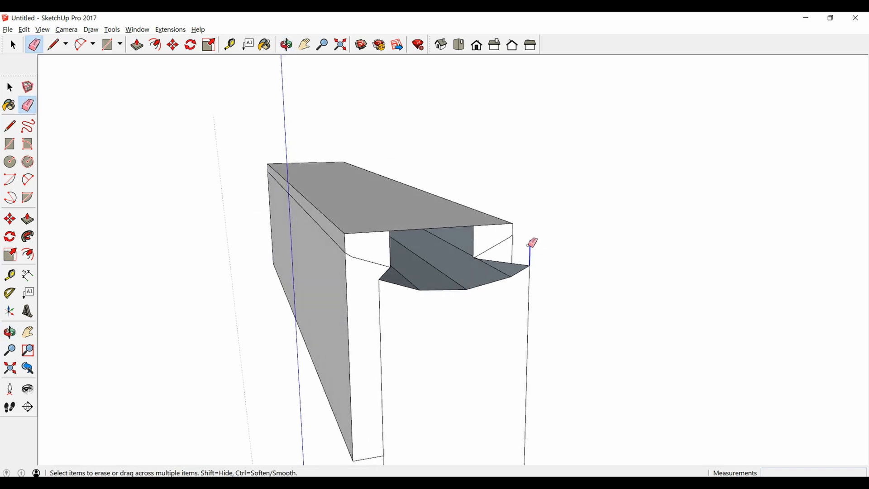
- Erase the beam's flat top and the leftover edges at the tenon shoulder to open the curved trough
click(500, 223)
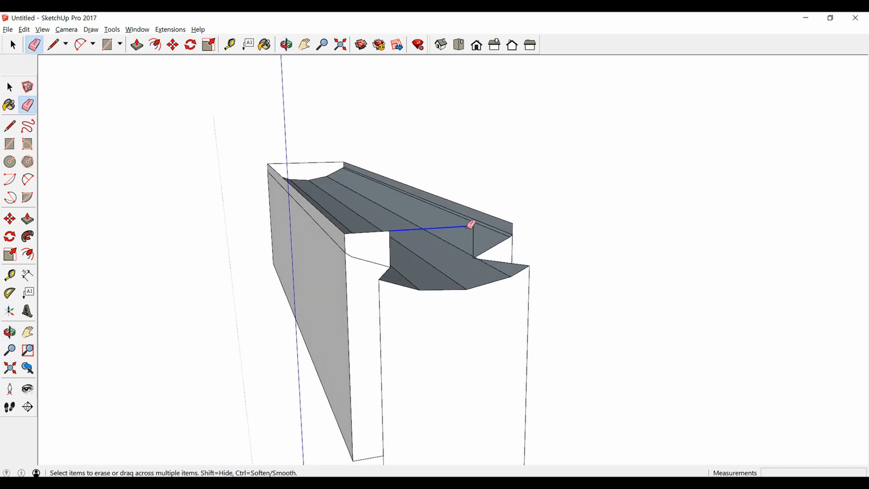
scroll(503, 226, up, 5)
click(491, 229)
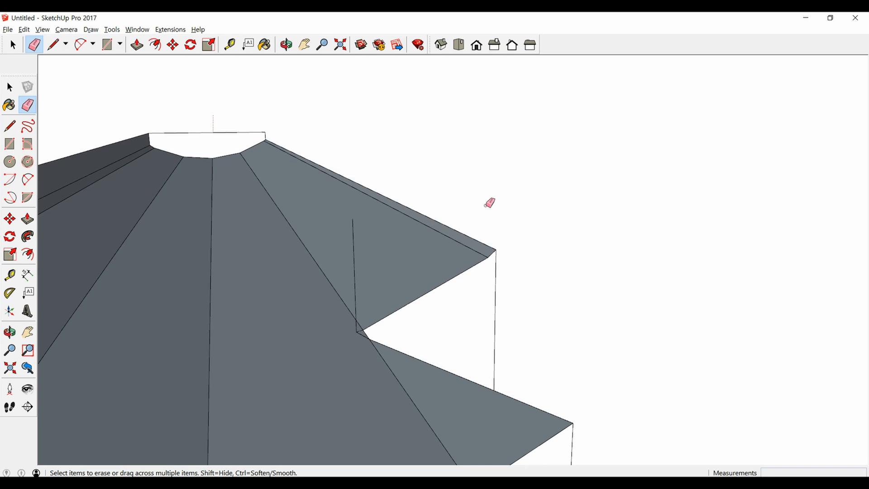
scroll(489, 202, down, 5)
scroll(433, 236, up, 3)
click(443, 237)
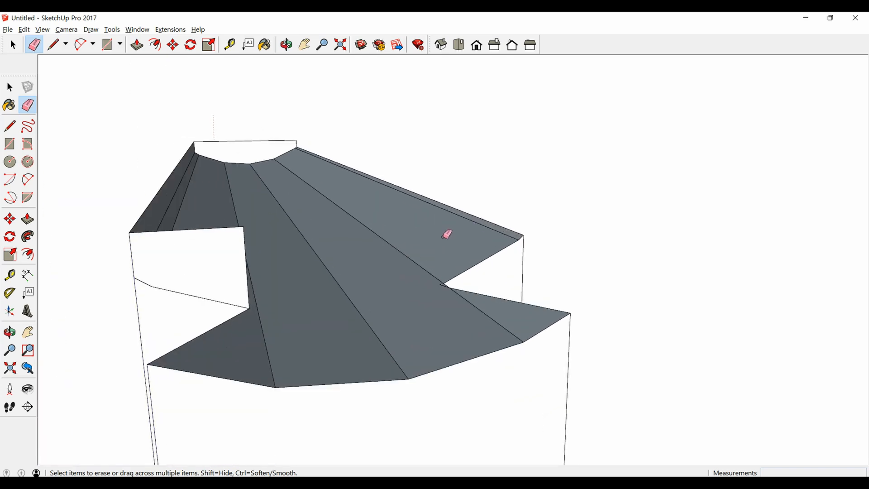
- Erase the leftover side strips and far-end edges standing above the beam's curved trough
middle_drag(448, 232, 405, 250)
click(248, 223)
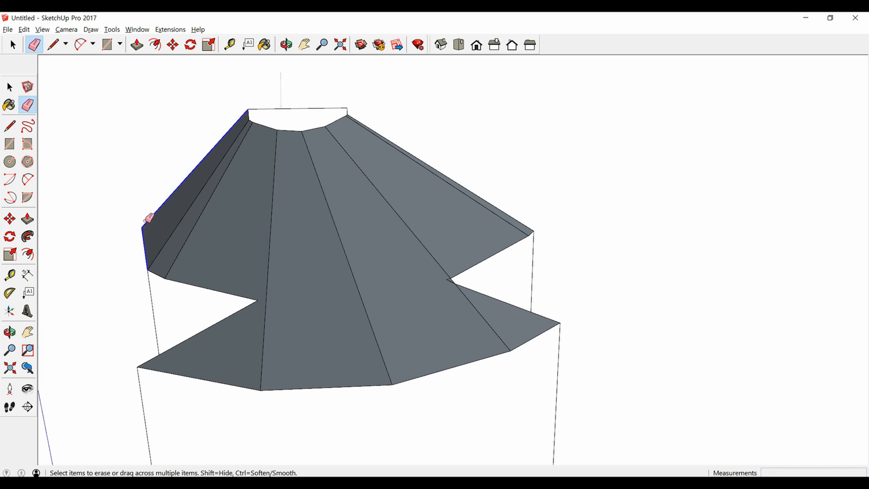
scroll(273, 168, down, 3)
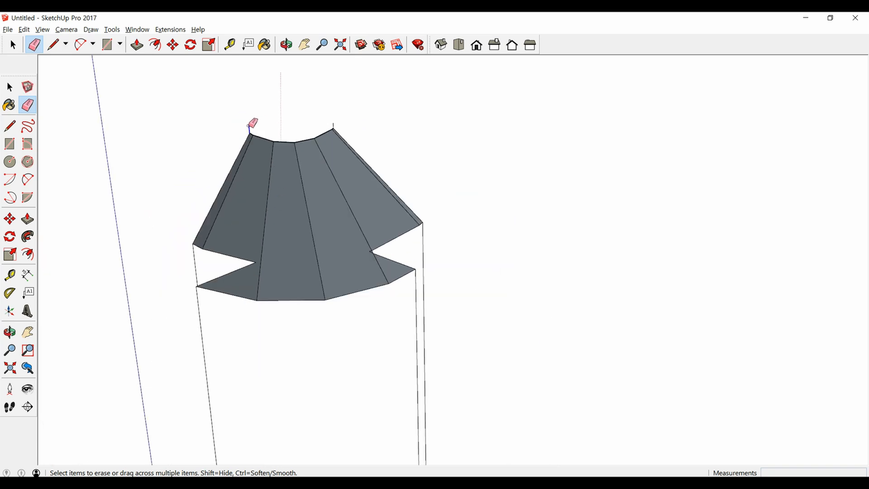
scroll(335, 122, up, 3)
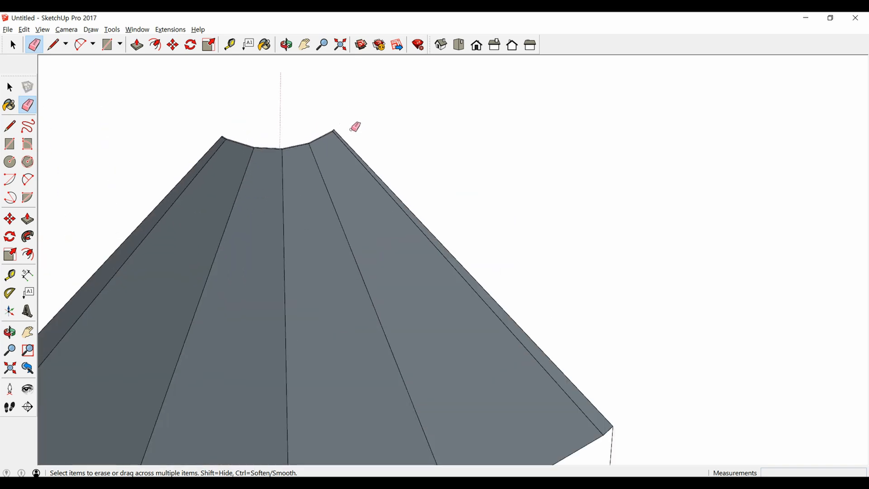
scroll(526, 128, down, 3)
- Soften the lengthwise facet edges across the beam's curved trough and the top of its tenon
middle_drag(509, 223, 506, 247)
click(529, 228)
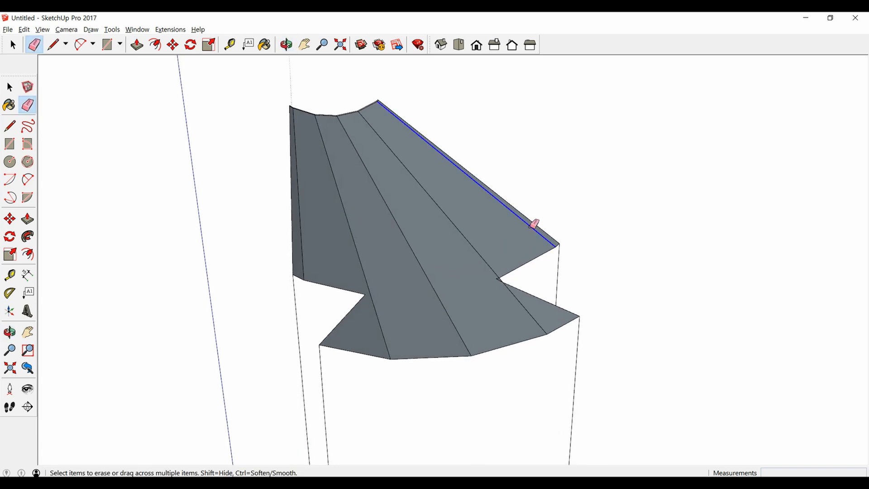
mouse_move(511, 307)
middle_down()
mouse_move(451, 332)
mouse_move(405, 334)
middle_up()
scroll(494, 294, up, 5)
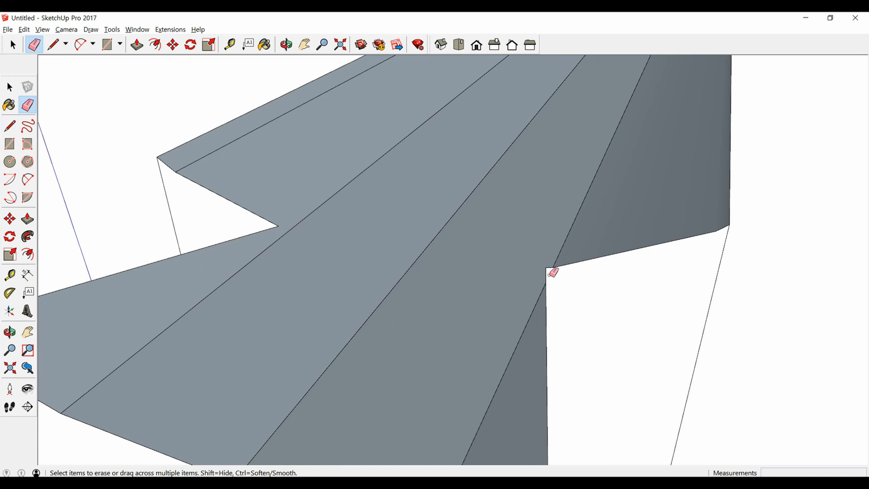
click(569, 244)
mouse_move(566, 239)
mouse_down()
mouse_move(375, 145)
mouse_move(270, 118)
mouse_up()
middle_drag(270, 119, 322, 223)
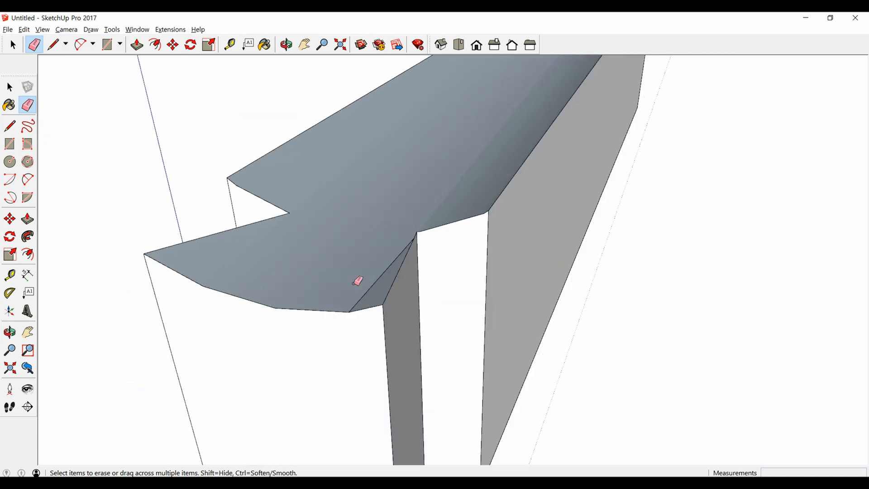
click(368, 290)
- Reverse the faces of the beam's curved top surface
middle_drag(378, 277, 464, 262)
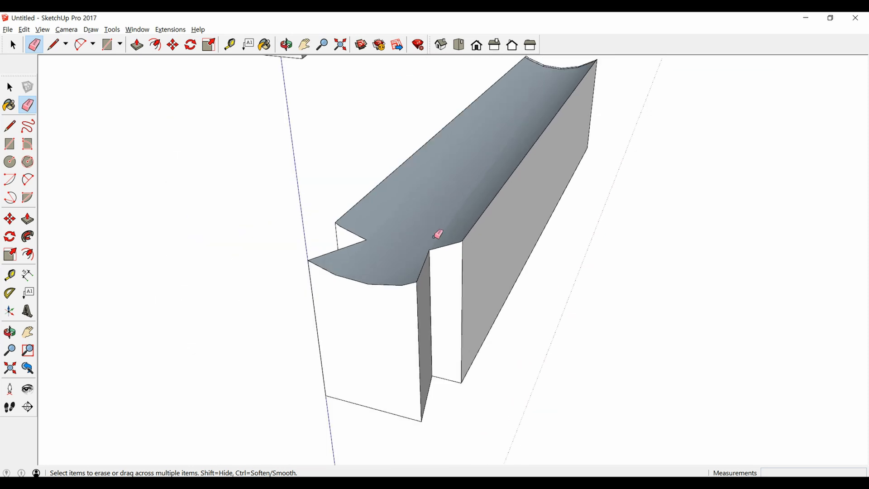
key(space)
click(417, 226)
right_click(418, 226)
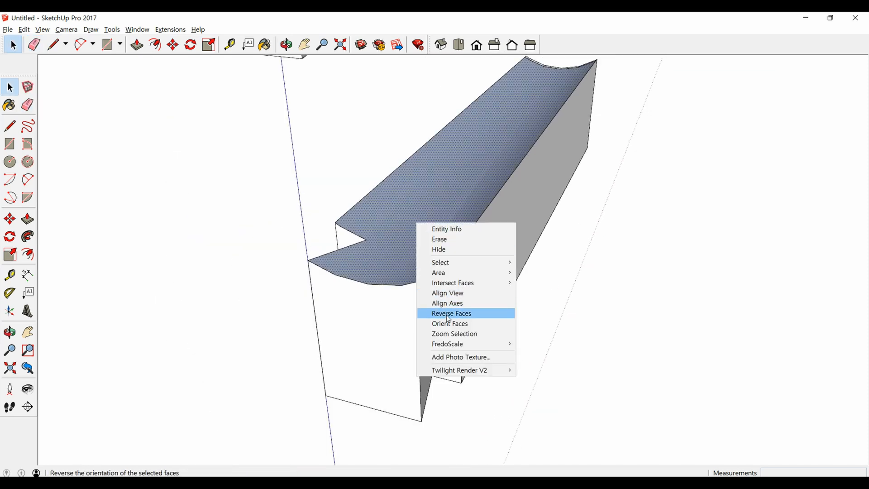
click(448, 317)
- Erase the first seam edge between the curved trough and the faceted lip at the beam's far end
scroll(512, 275, up, 3)
middle_drag(512, 276, 391, 315)
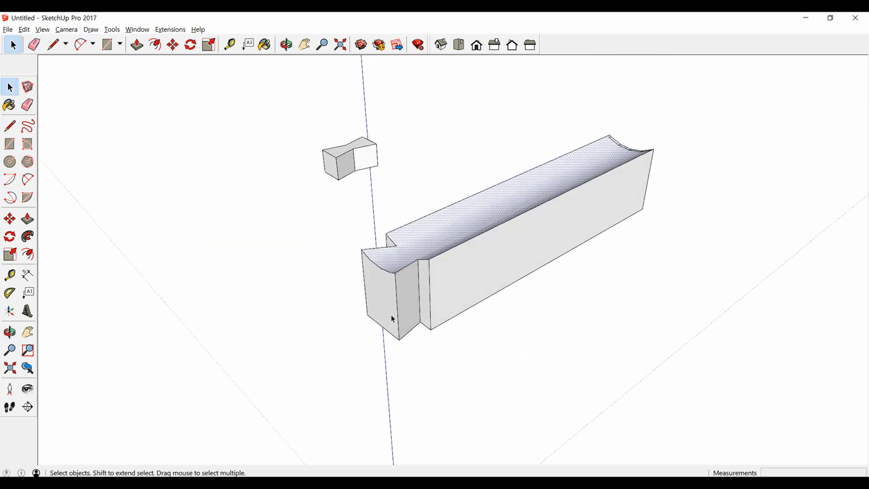
middle_drag(454, 319, 410, 325)
scroll(609, 204, up, 5)
middle_drag(685, 157, 381, 119)
scroll(653, 294, up, 2)
scroll(652, 295, down, 3)
middle_drag(613, 256, 762, 215)
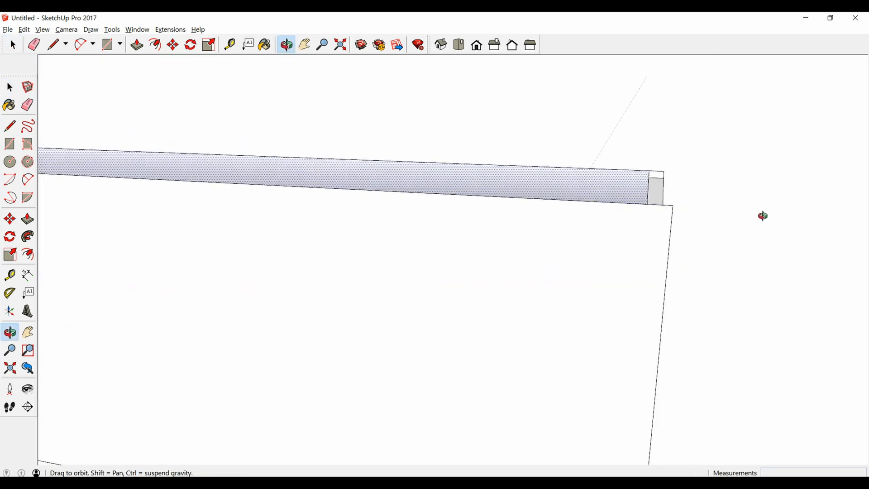
scroll(642, 205, up, 3)
middle_drag(642, 205, 504, 352)
scroll(580, 363, up, 2)
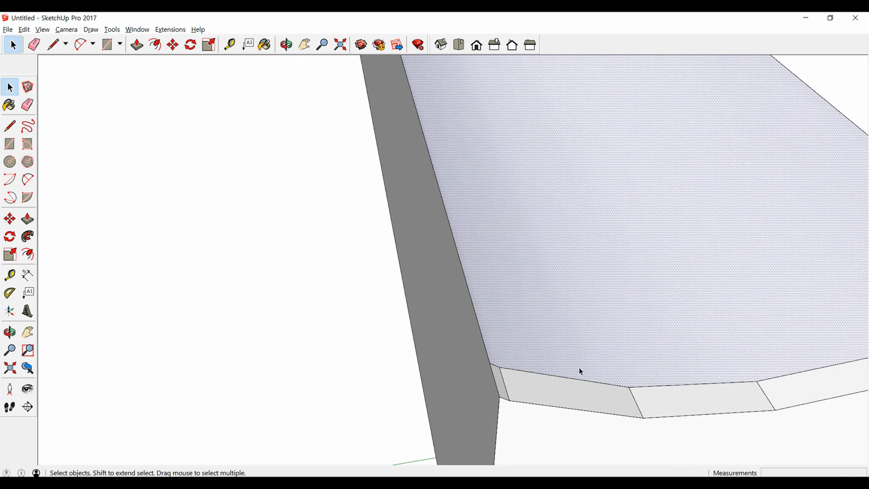
key(e)
click(573, 379)
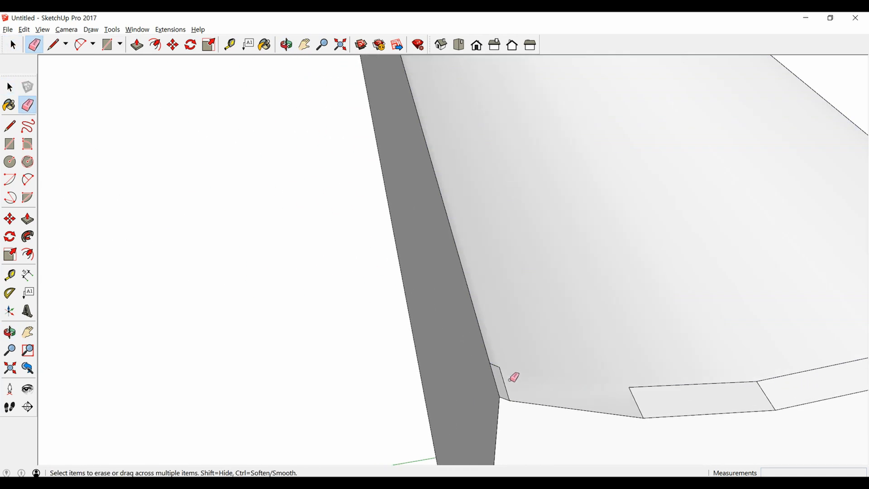
click(505, 368)
click(502, 367)
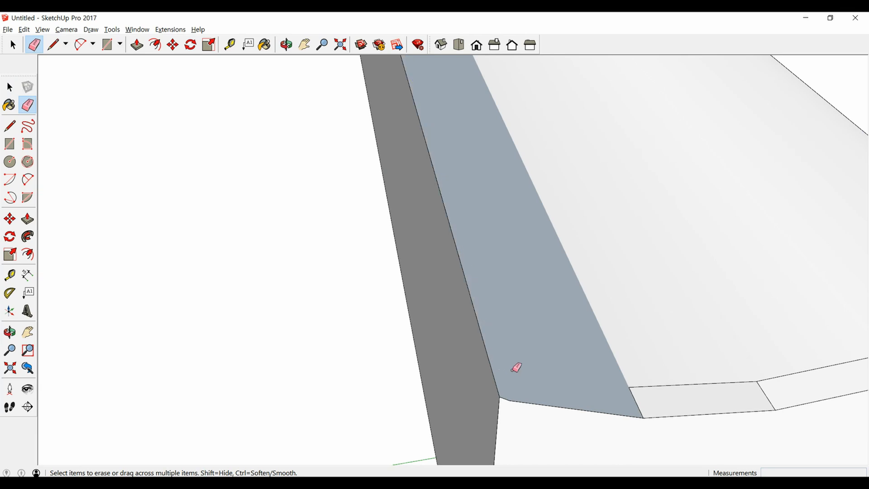
mouse_move(646, 380)
middle_down()
mouse_move(603, 345)
mouse_move(558, 347)
middle_up()
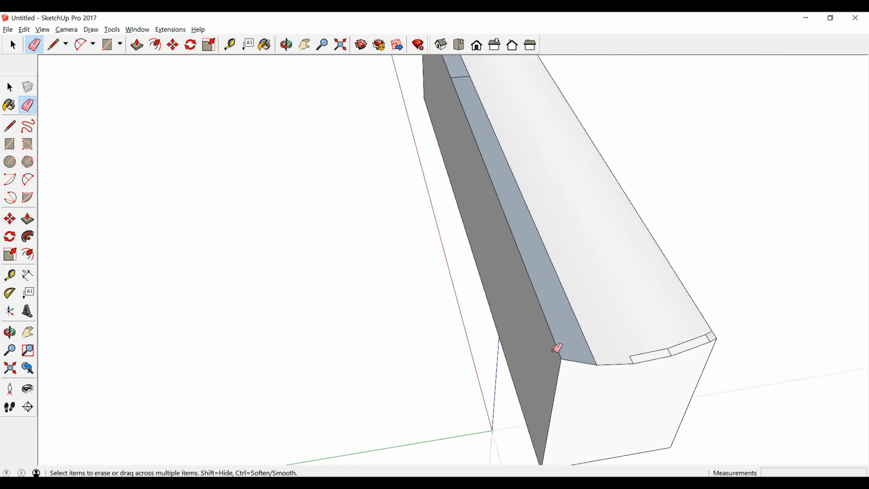
ctrl+click(569, 351)
- Erase the remaining seam edges of the faceted lip at the beam's far end, including the small corner piece
scroll(616, 357, up, 5)
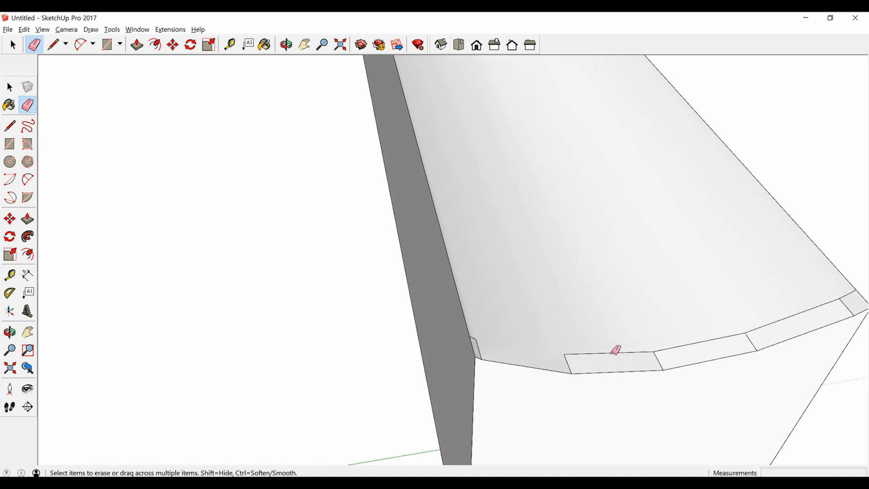
click(614, 352)
click(672, 347)
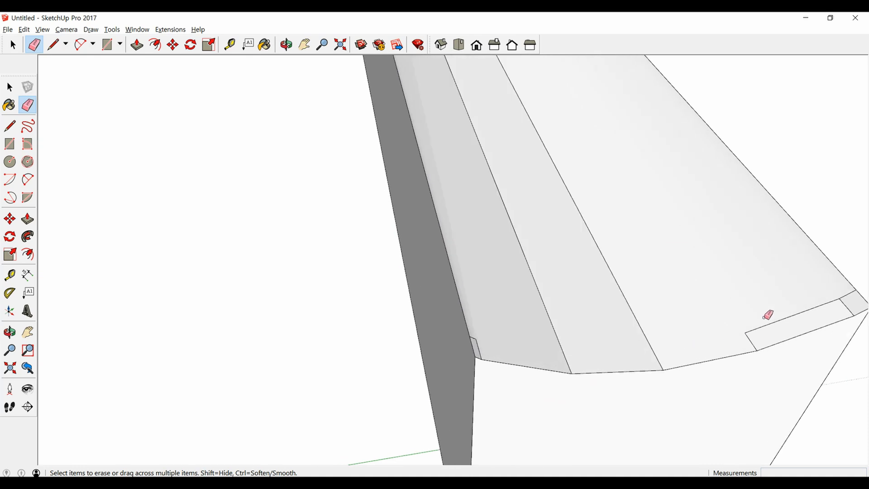
click(779, 319)
click(848, 294)
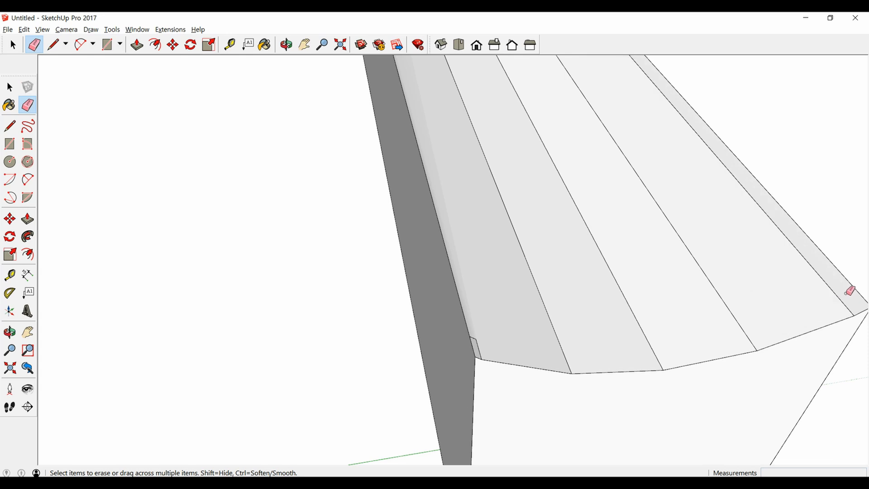
scroll(473, 337, up, 2)
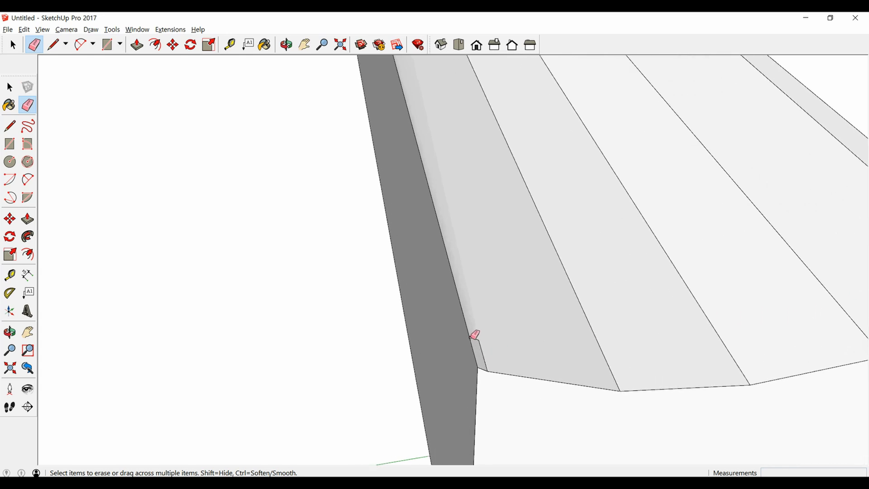
click(481, 348)
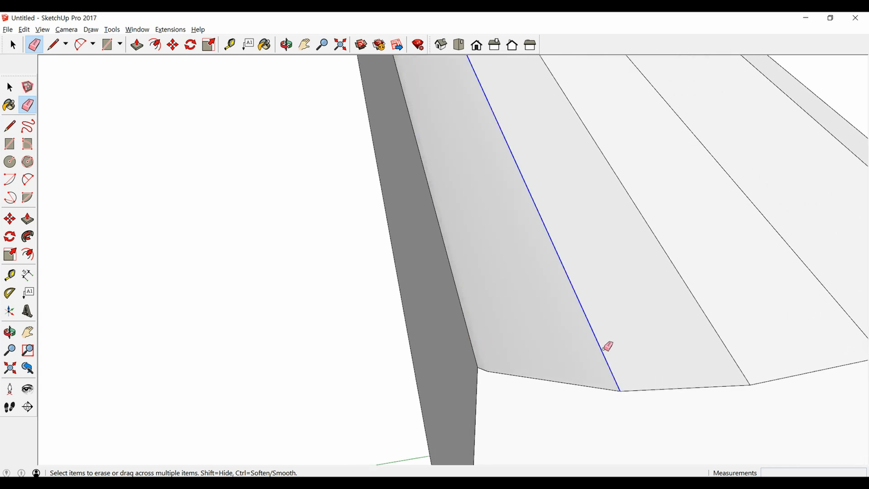
- Soften the lengthwise edges that reappeared on the curved trough so it reads as one smooth surface
click(600, 348)
click(712, 323)
drag(784, 261, 798, 237)
scroll(439, 332, down, 3)
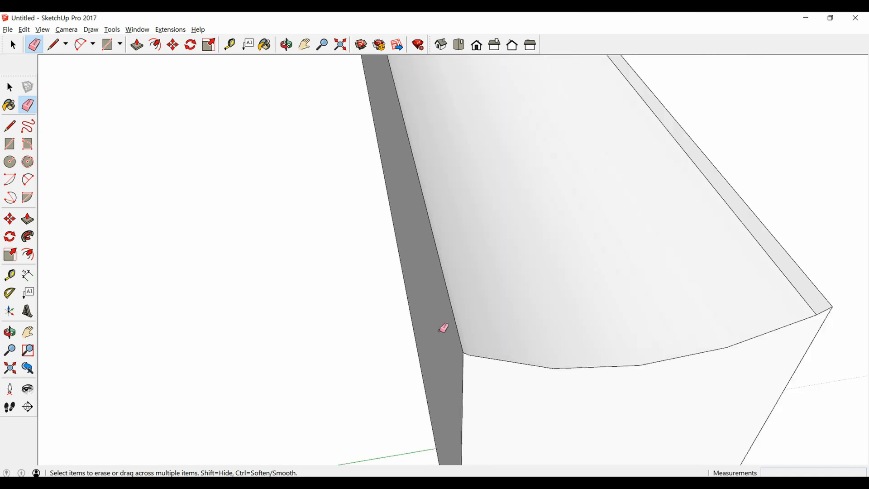
click(693, 303)
scroll(564, 354, down, 5)
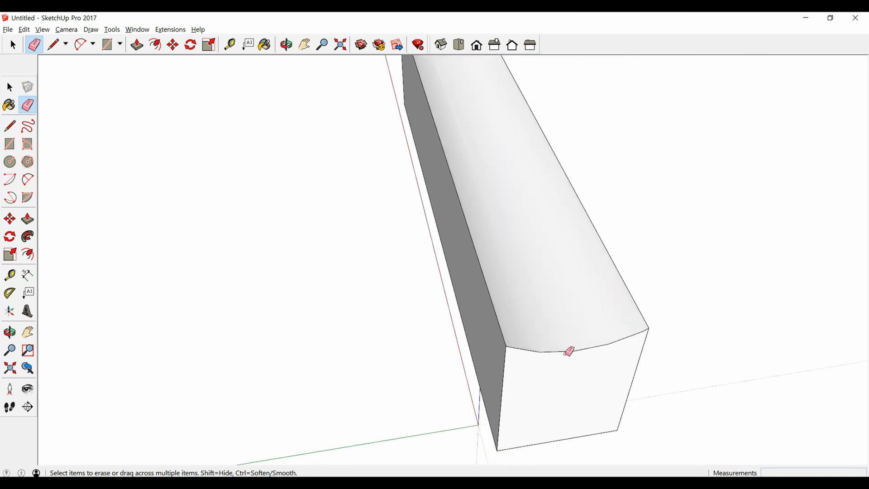
- Make the hollowed, dovetailed rectangular beam a group
middle_drag(555, 357, 673, 331)
key(space)
triple_click(600, 288)
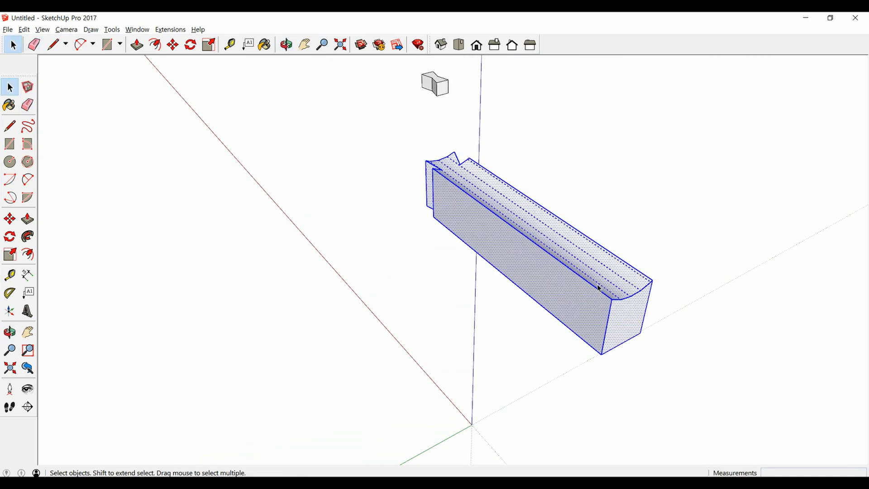
right_click(600, 288)
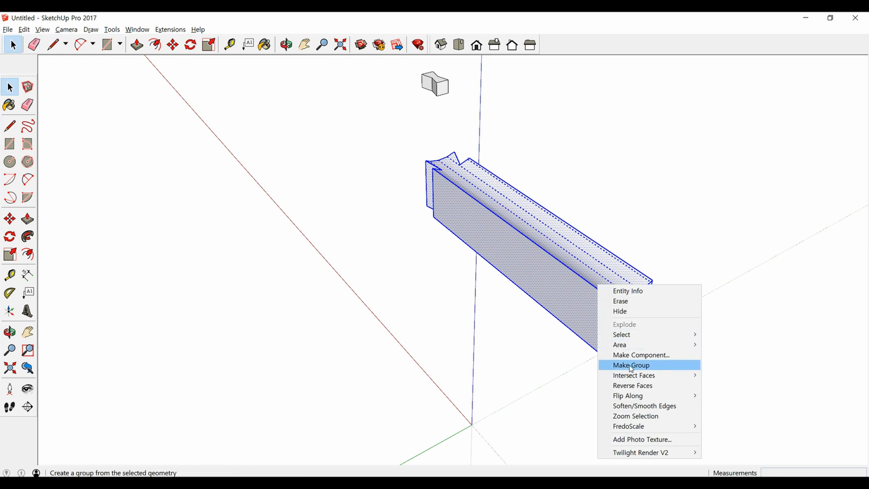
click(609, 364)
scroll(604, 331, down, 3)
click(427, 280)
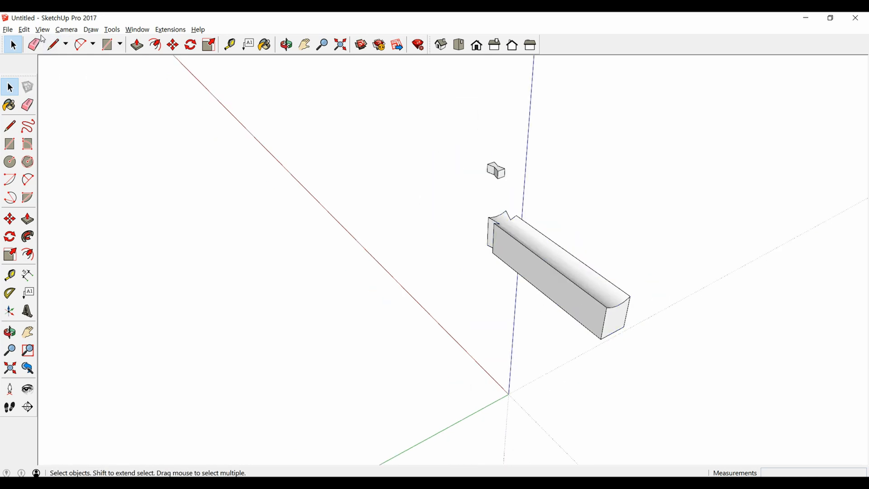
- Unhide all hidden parts of the joint
click(24, 29)
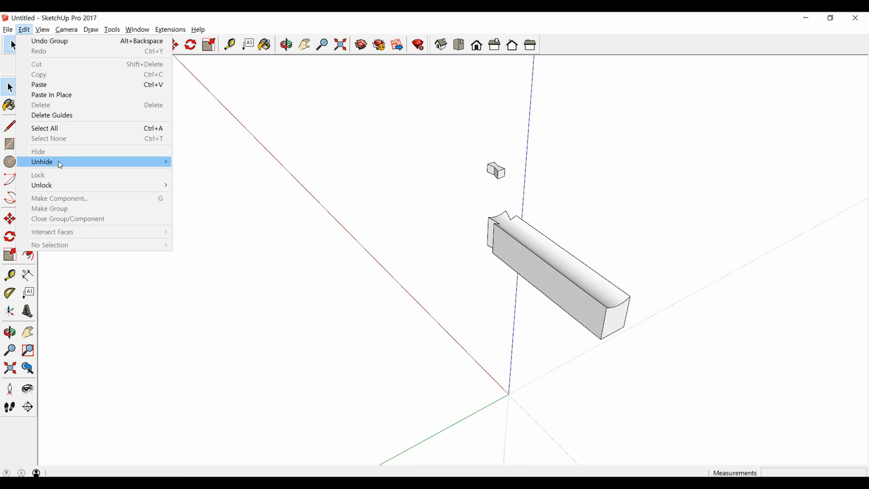
mouse_move(60, 165)
click(195, 186)
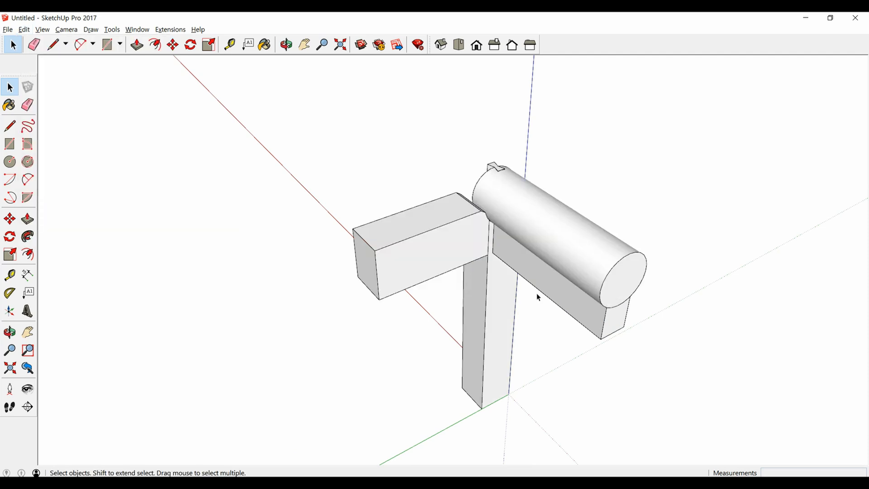
- Select the round purlin together with the hollowed rectangular beam beneath it
scroll(530, 222, up, 5)
click(528, 233)
middle_drag(526, 243, 513, 241)
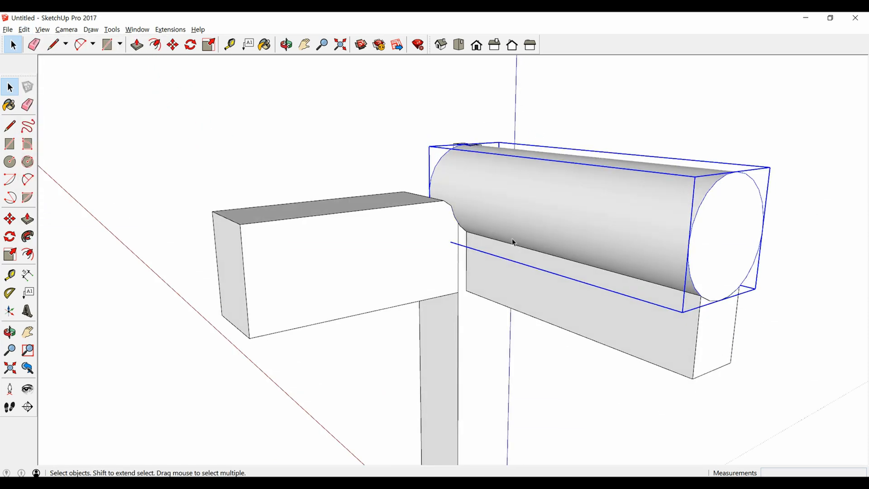
ctrl+click(498, 275)
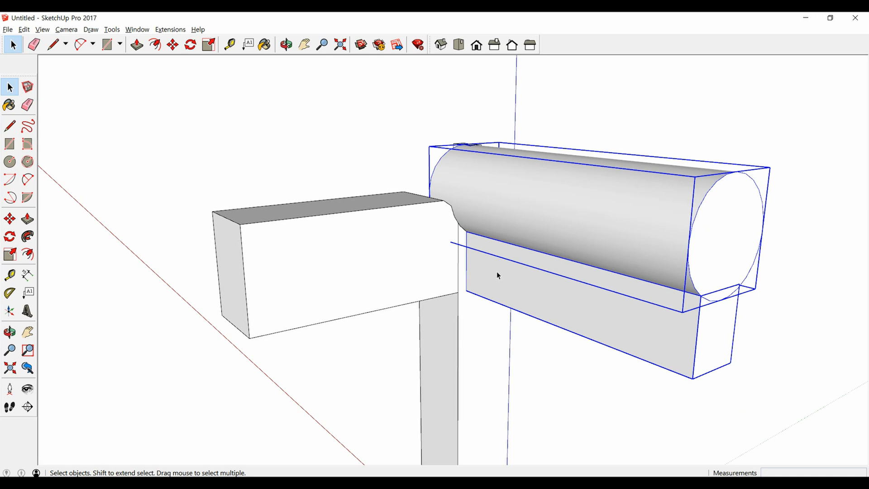
- Draw two diagonal guide lines between opposite corners of the post's bottom face to mark its centre
scroll(497, 272, down, 5)
middle_drag(491, 255, 456, 74)
scroll(471, 179, down, 4)
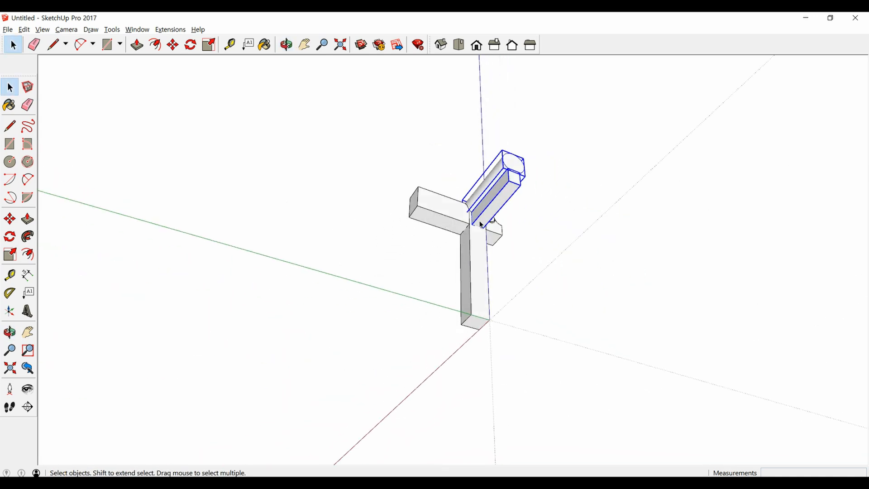
scroll(481, 271, up, 5)
middle_drag(480, 322, 474, 291)
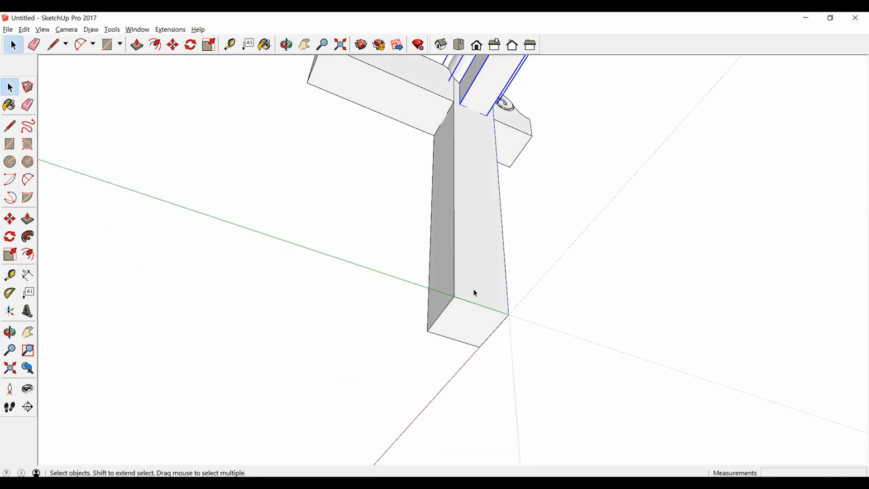
key(t)
click(455, 297)
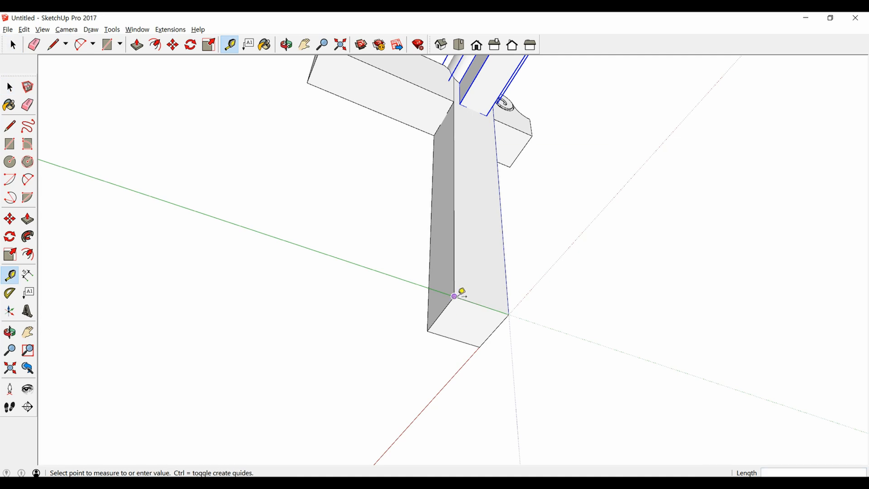
click(481, 347)
click(509, 313)
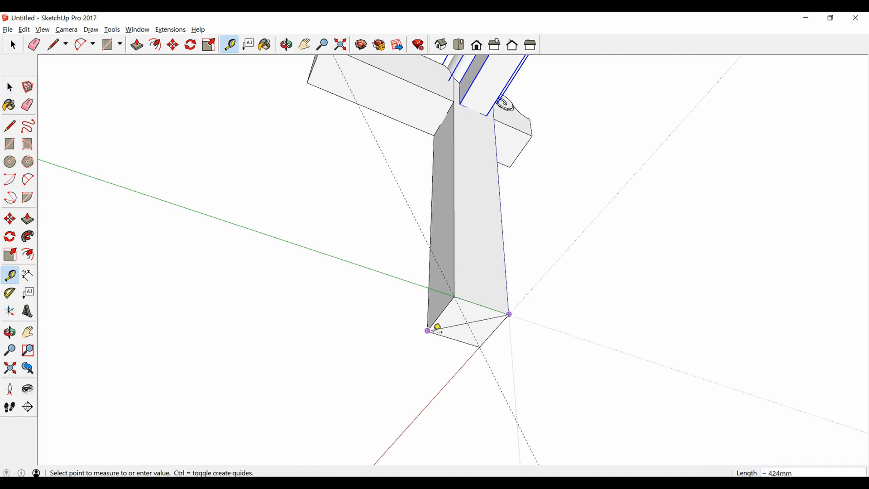
click(431, 329)
- Make a copy of the purlin and hollowed beam rotated 180° about the centre of the post's base
key(q)
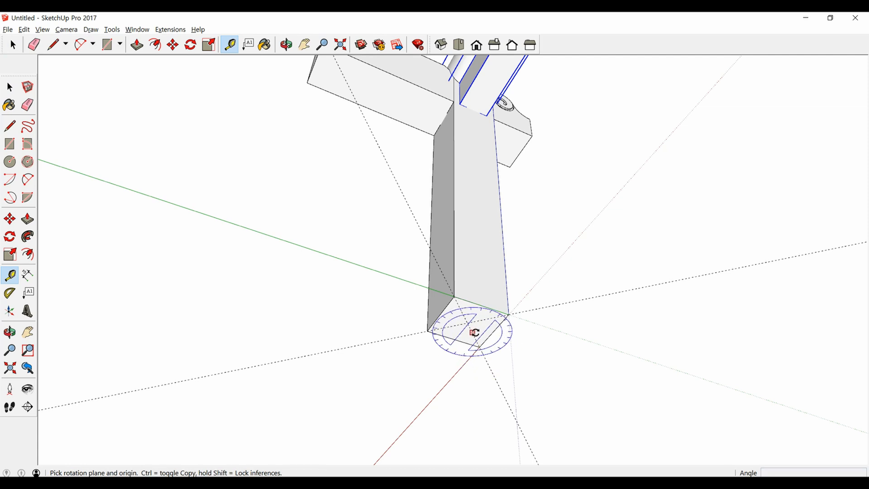
middle_drag(469, 325, 557, 289)
click(418, 321)
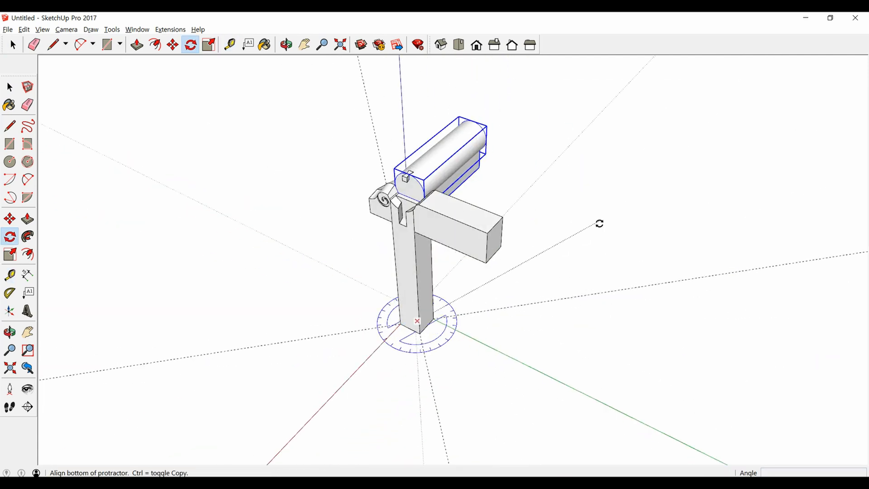
click(602, 215)
text(180)
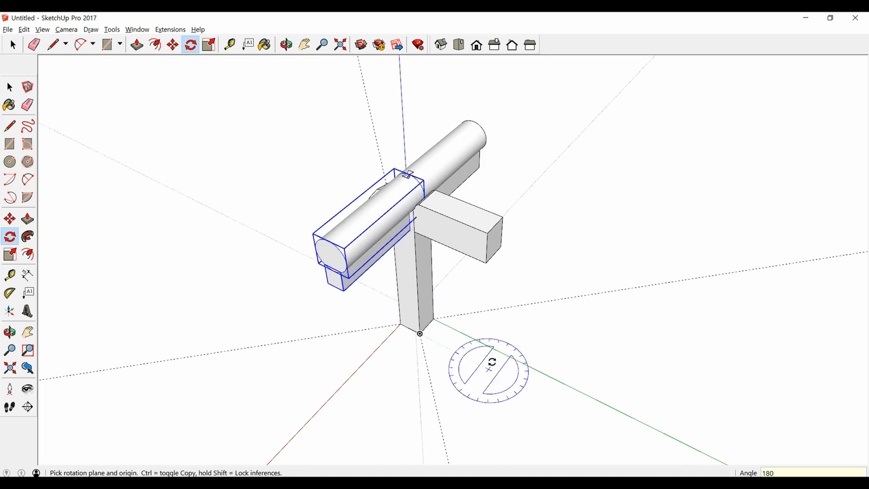
key(space)
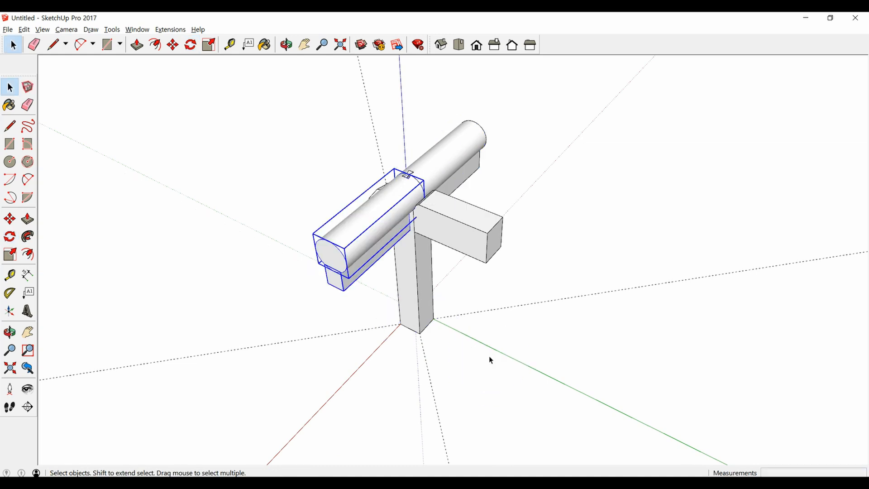
- Clear the selection and delete all guide lines from the model
click(458, 316)
middle_drag(458, 317, 435, 345)
scroll(406, 243, up, 5)
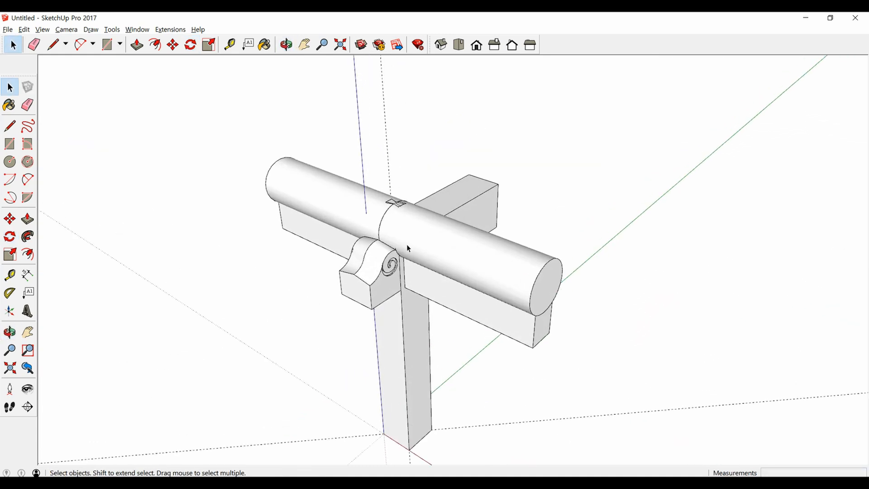
click(24, 29)
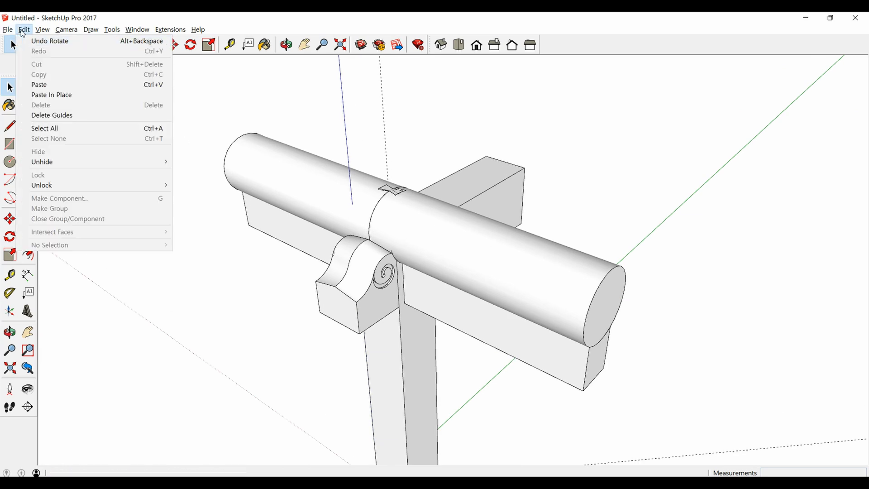
click(82, 117)
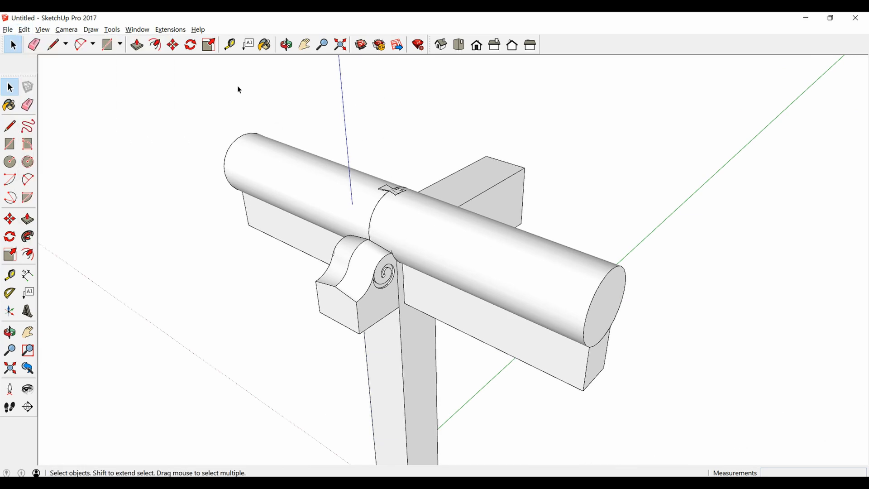
- Show the Default Tray and bring up the Glass and Mirrors material collection
click(132, 32)
mouse_move(154, 41)
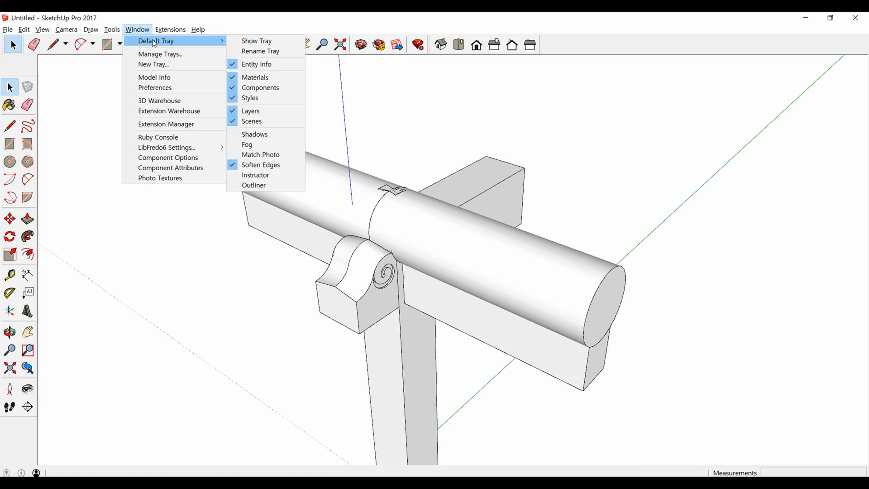
click(261, 42)
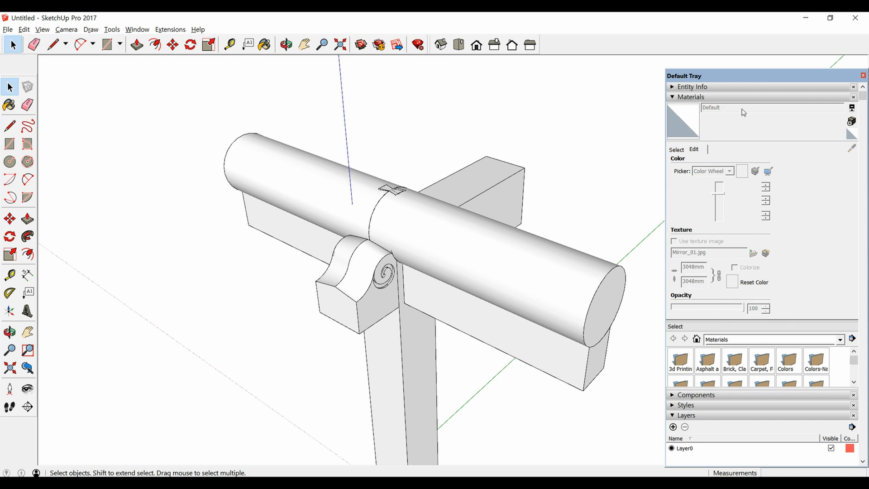
click(695, 97)
click(694, 96)
click(677, 149)
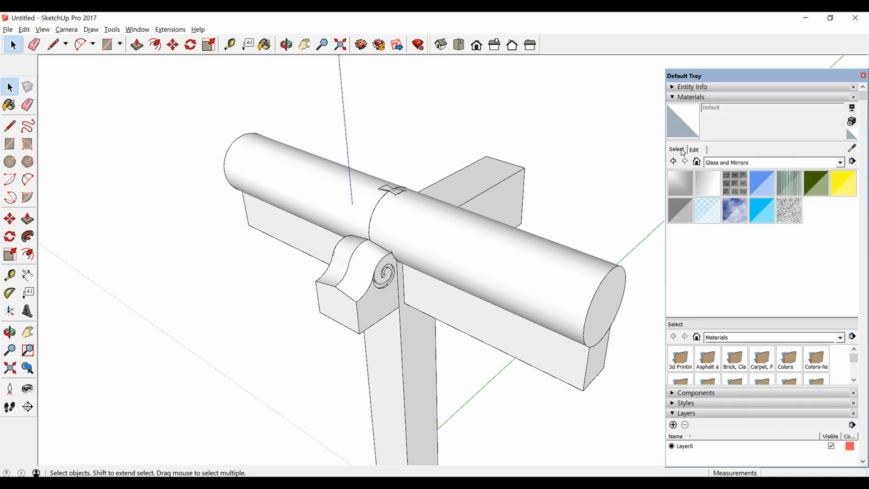
- Paint both round purlins with the Mirror 01 material from Glass and Mirrors
click(709, 166)
click(725, 215)
click(689, 181)
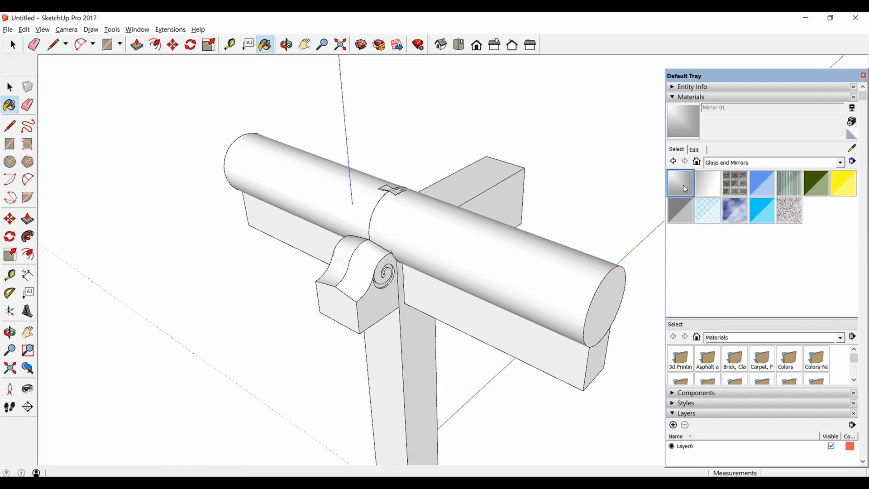
click(550, 279)
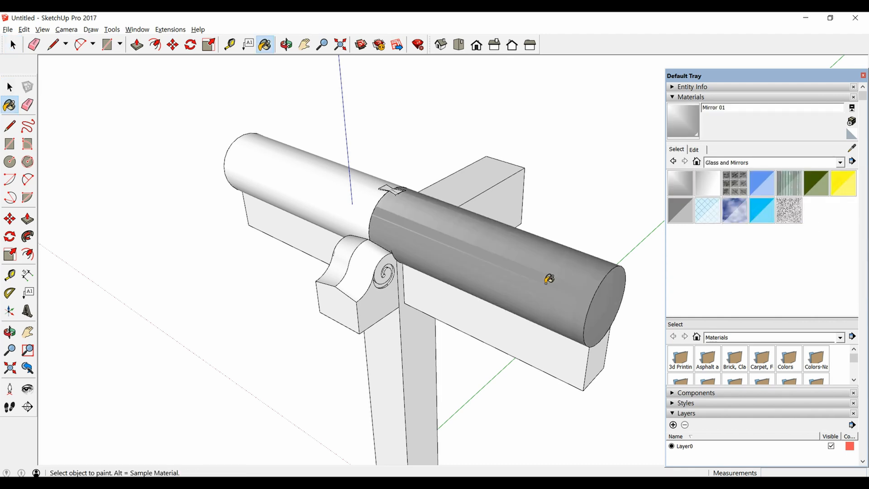
click(344, 195)
mouse_move(344, 194)
middle_down()
mouse_move(357, 199)
mouse_move(407, 303)
mouse_move(505, 259)
middle_up()
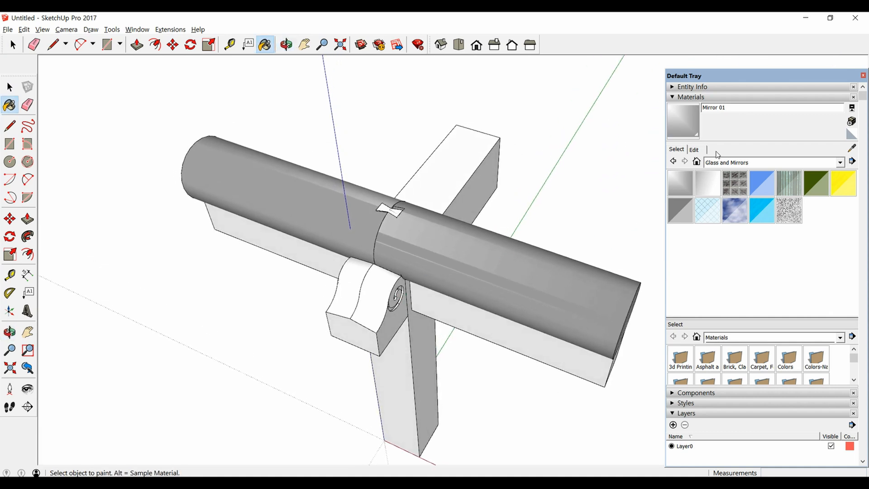
- Lower the opacity of Mirror 01 to 56 and paint the scroll-carved beam with it
click(695, 149)
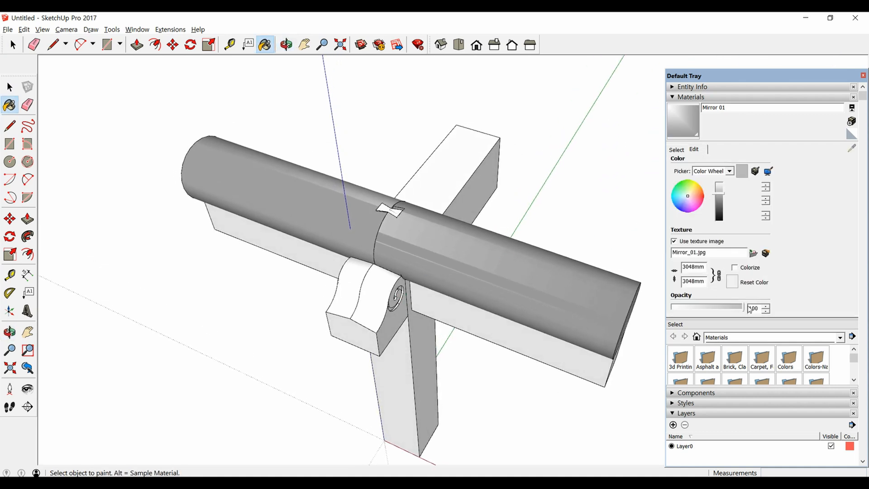
drag(734, 308, 725, 308)
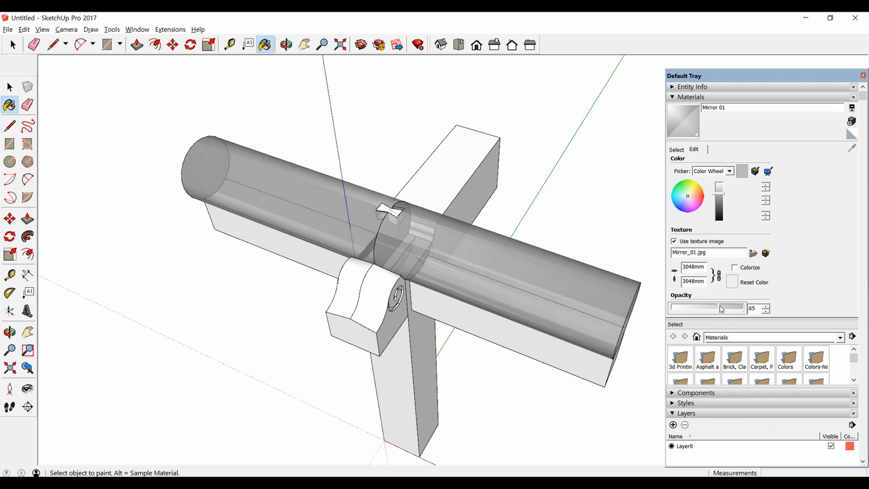
middle_drag(391, 236, 356, 294)
key(space)
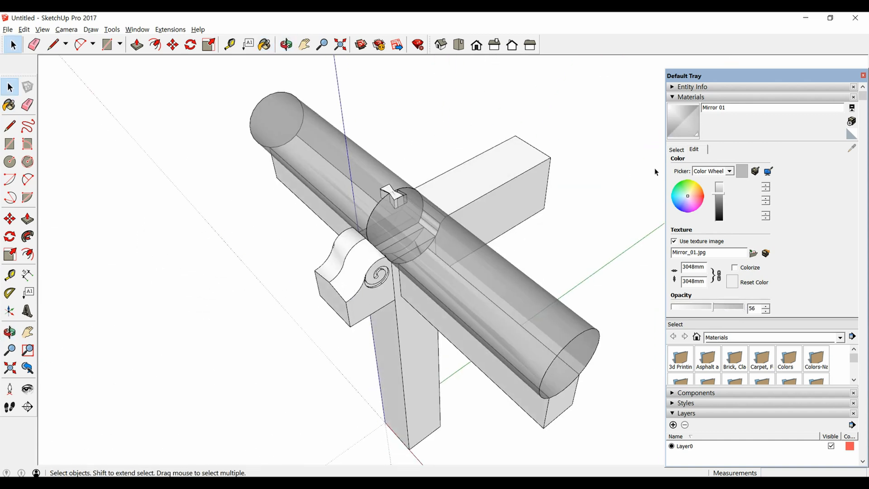
key(b)
scroll(415, 249, up, 5)
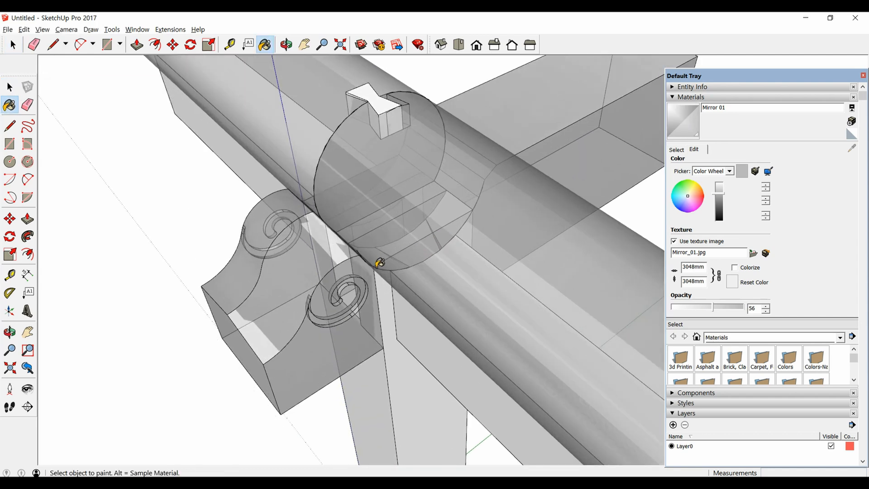
- Open one of the round purlins for editing and hide the rest of the model
mouse_move(380, 262)
middle_down()
mouse_move(413, 257)
mouse_move(435, 196)
mouse_move(520, 198)
mouse_move(607, 184)
mouse_move(618, 217)
mouse_move(571, 243)
mouse_move(410, 237)
mouse_move(248, 180)
mouse_move(183, 192)
mouse_move(478, 177)
mouse_move(514, 144)
middle_up()
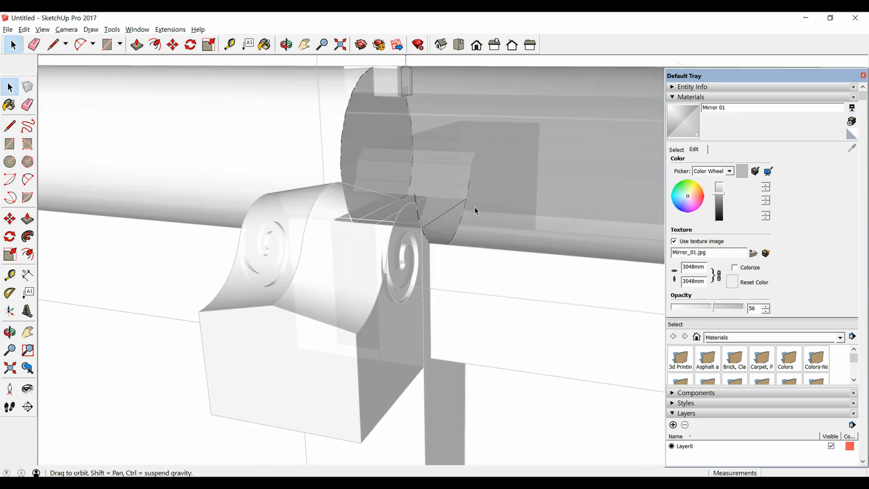
middle_drag(475, 209, 435, 191)
click(42, 29)
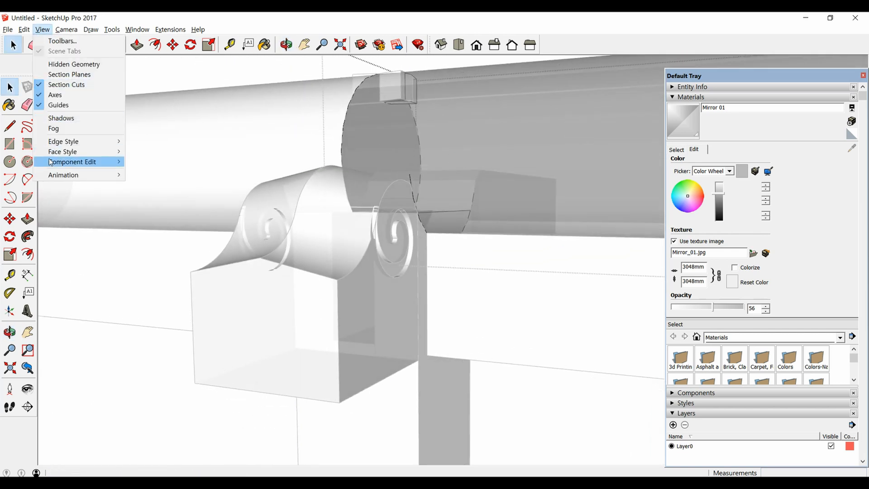
click(152, 162)
- Erase the stray edges above the end notch on both sides of the opened purlin
middle_drag(151, 167, 450, 141)
key(e)
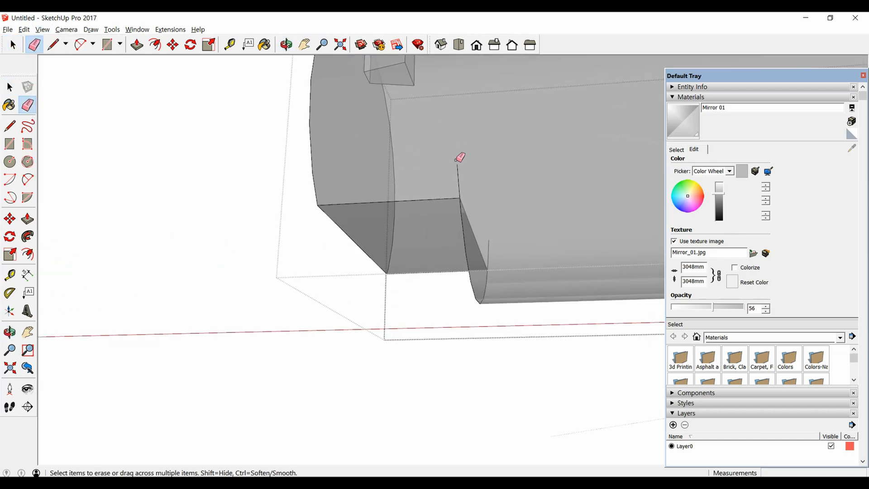
mouse_move(466, 177)
middle_down()
mouse_move(367, 95)
mouse_move(515, 206)
mouse_move(376, 235)
mouse_move(338, 277)
middle_up()
scroll(436, 227, up, 3)
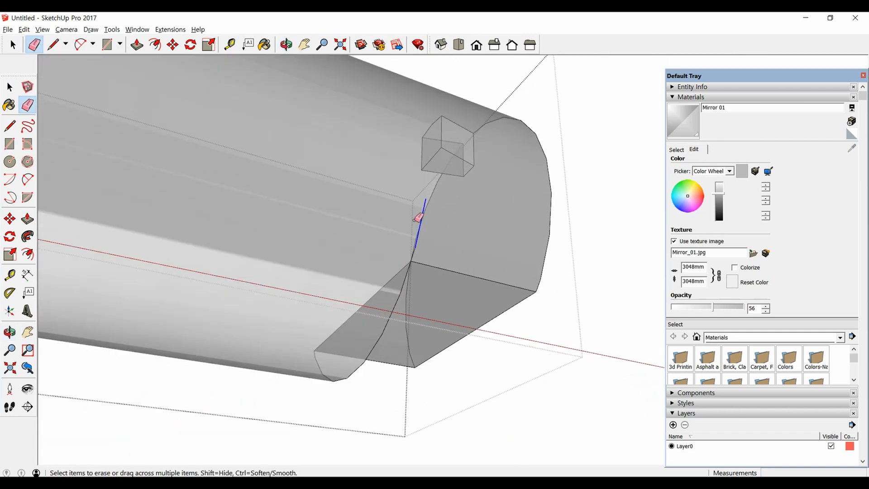
middle_drag(414, 220, 465, 234)
click(463, 256)
scroll(450, 186, down, 3)
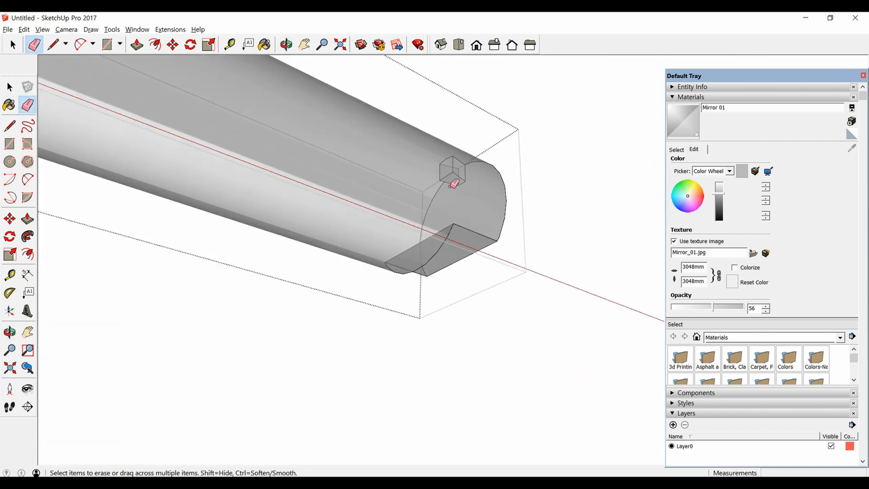
- Leave the cleaned purlin and open the other round purlin for editing at its notched end
key(space)
click(287, 307)
mouse_move(287, 307)
middle_down()
mouse_move(291, 263)
mouse_move(623, 307)
middle_up()
mouse_move(403, 183)
middle_down()
mouse_move(474, 319)
mouse_move(641, 325)
mouse_move(652, 315)
middle_up()
double_click(425, 264)
scroll(454, 306, up, 3)
mouse_move(455, 307)
middle_down()
mouse_move(466, 214)
mouse_move(425, 231)
middle_up()
scroll(467, 215, up, 2)
- Erase the stray edges above the end notch on both sides of this second purlin, and finish editing it
key(e)
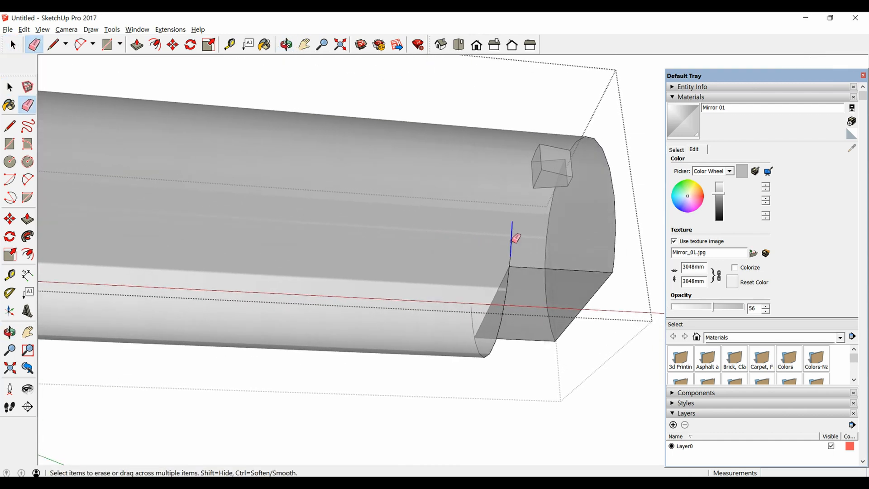
middle_drag(467, 280, 510, 282)
scroll(507, 283, up, 1)
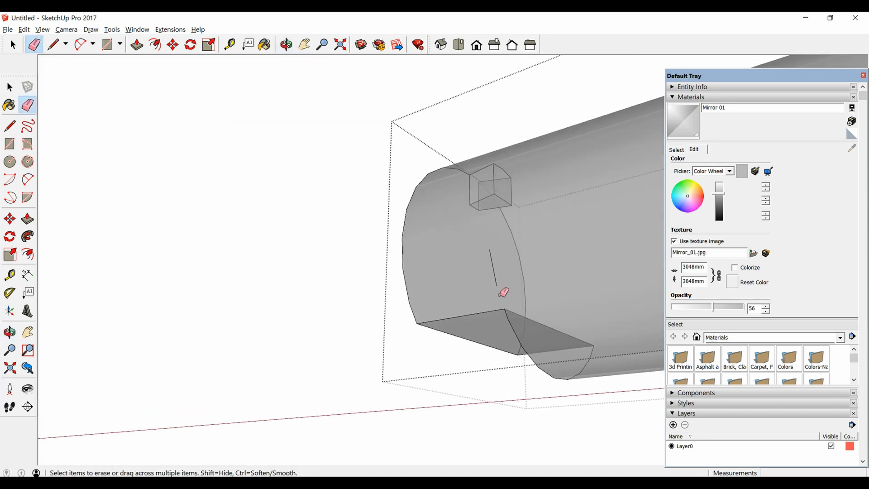
click(488, 257)
scroll(435, 204, down, 4)
key(space)
click(301, 353)
scroll(518, 241, down, 3)
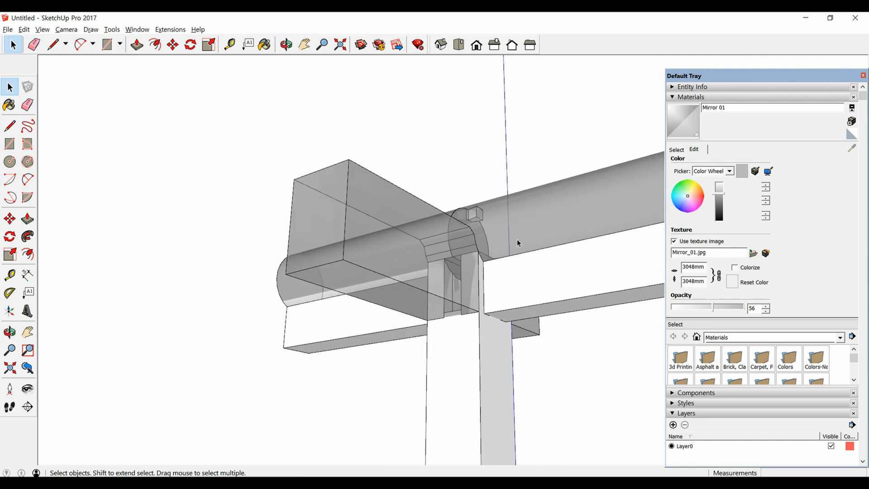
- Close the tray and examine from several sides how the translucent purlins, scroll-carved beam and butterfly key fit together
mouse_move(511, 249)
middle_down()
mouse_move(439, 331)
mouse_move(450, 264)
mouse_move(437, 300)
mouse_move(326, 305)
mouse_move(247, 264)
mouse_move(203, 229)
mouse_move(239, 146)
mouse_move(192, 196)
mouse_move(298, 277)
middle_up()
scroll(475, 281, up, 3)
scroll(413, 242, down, 4)
middle_drag(414, 243, 483, 272)
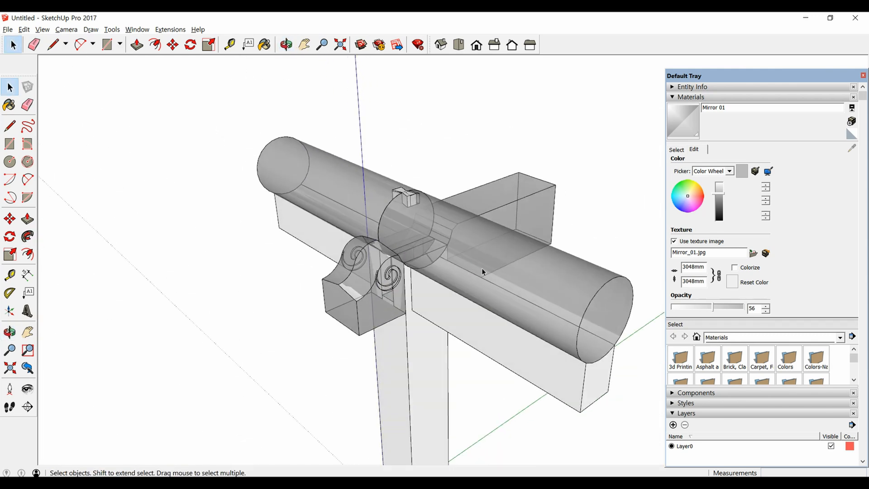
click(864, 76)
scroll(545, 285, down, 3)
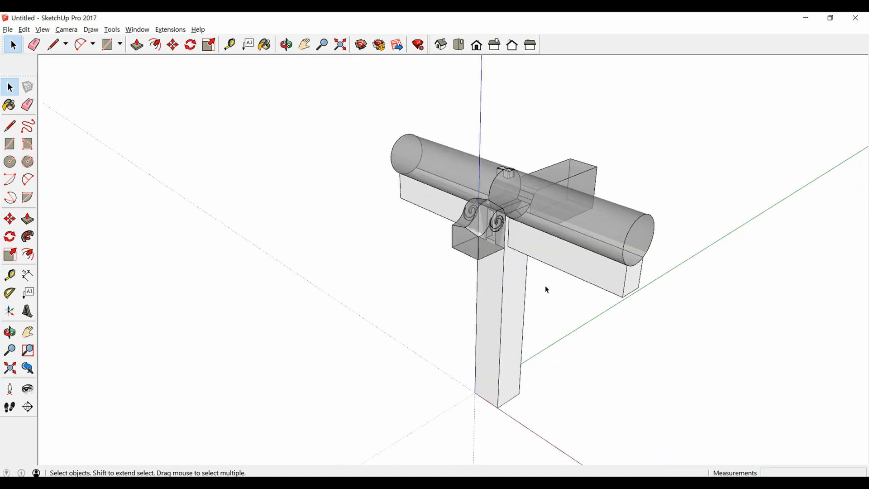
scroll(528, 129, up, 6)
middle_drag(528, 129, 460, 209)
middle_drag(485, 274, 488, 257)
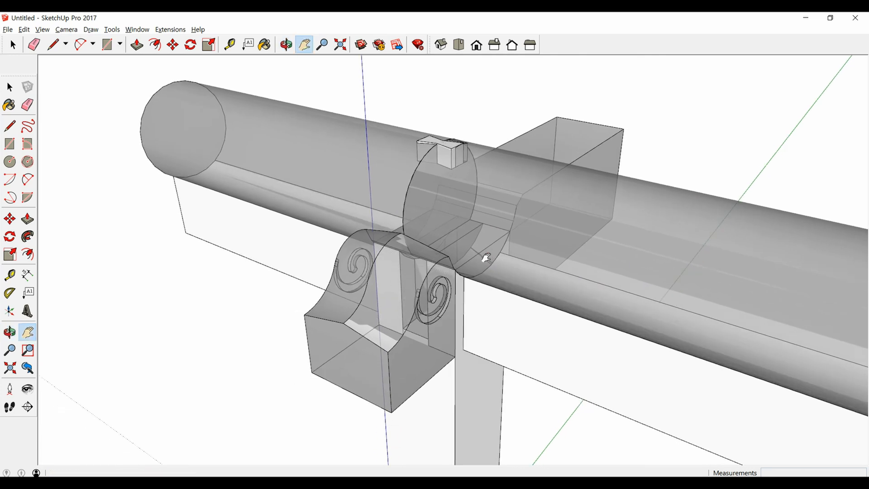
- Try Wood Floor Parquet from the Wood materials on the post, and repaint the post with Wood Cherry Original
key(b)
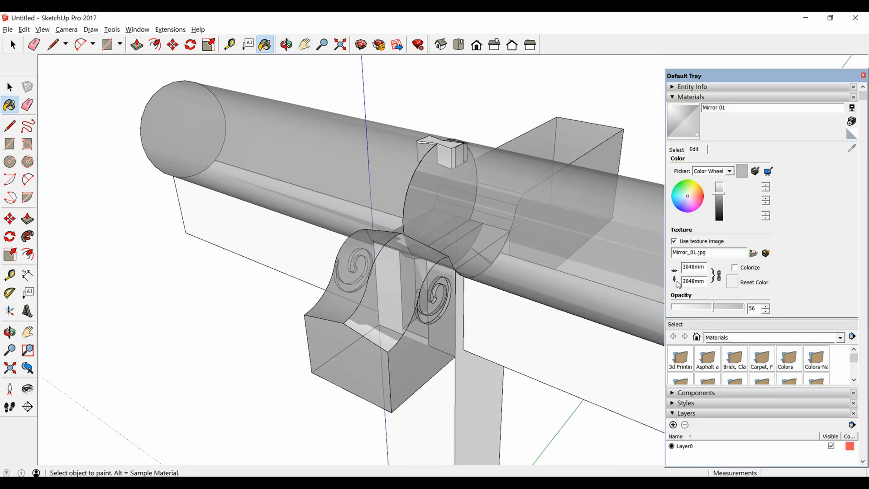
click(684, 151)
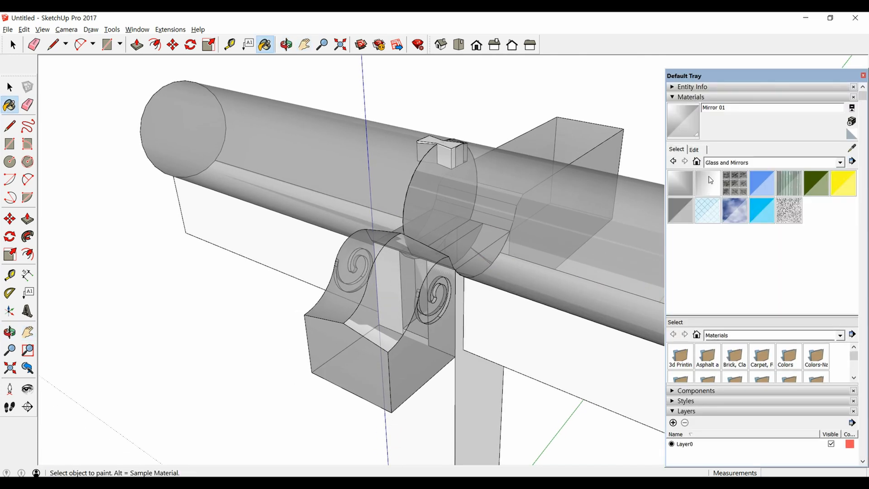
click(725, 162)
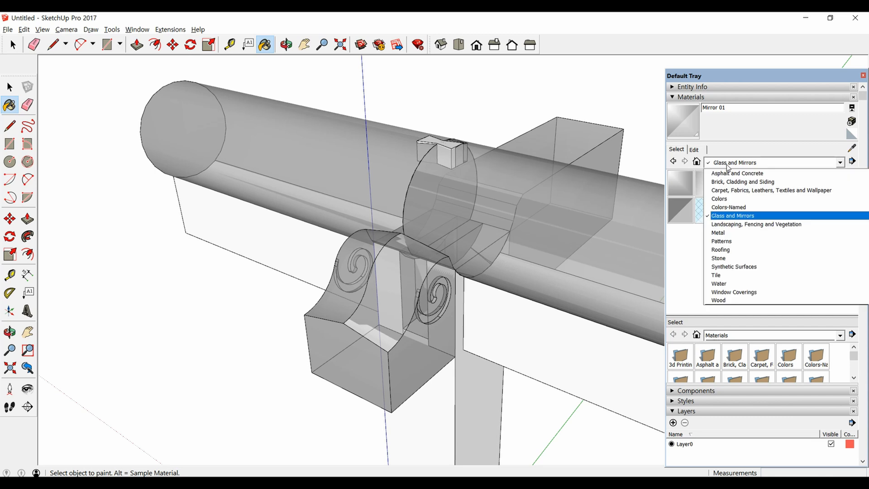
click(720, 301)
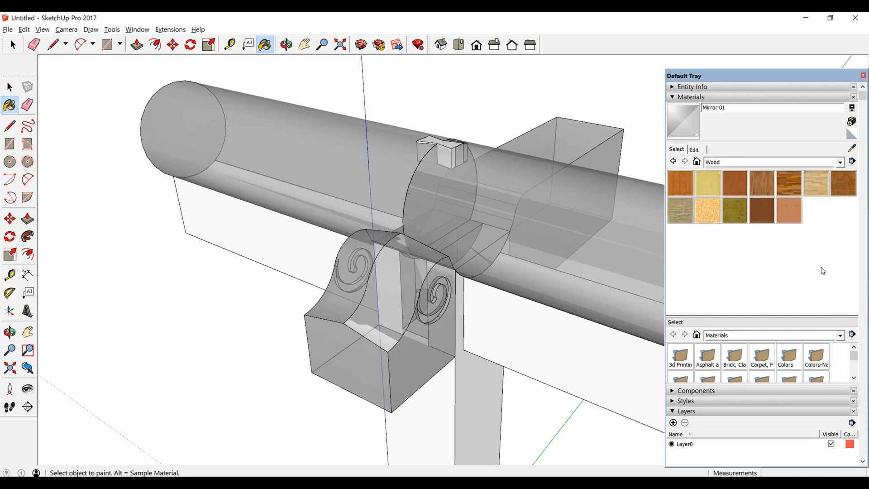
click(843, 188)
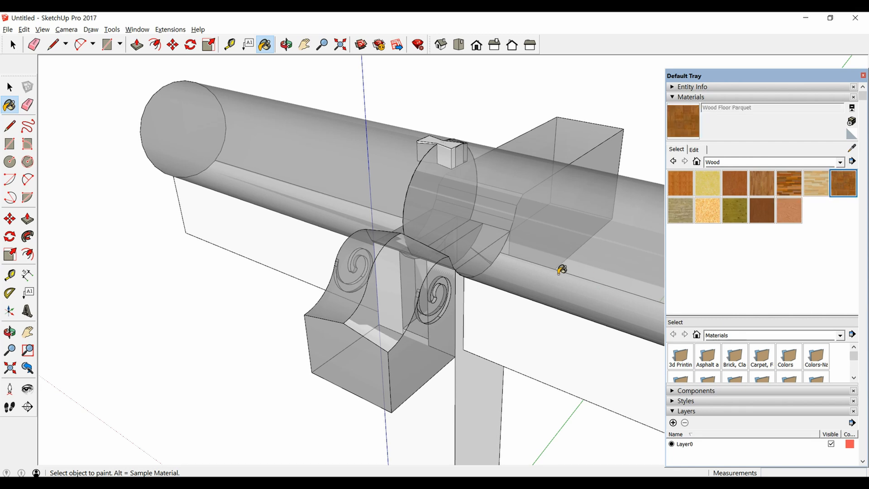
click(458, 398)
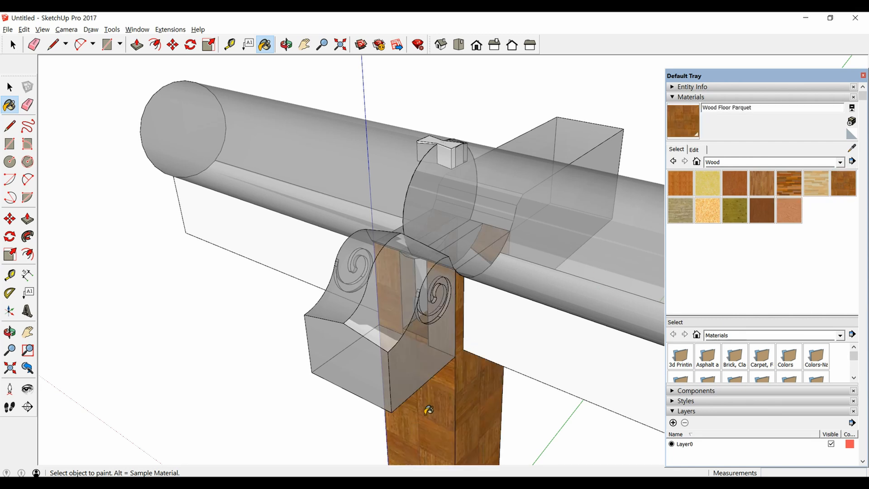
click(735, 183)
click(473, 405)
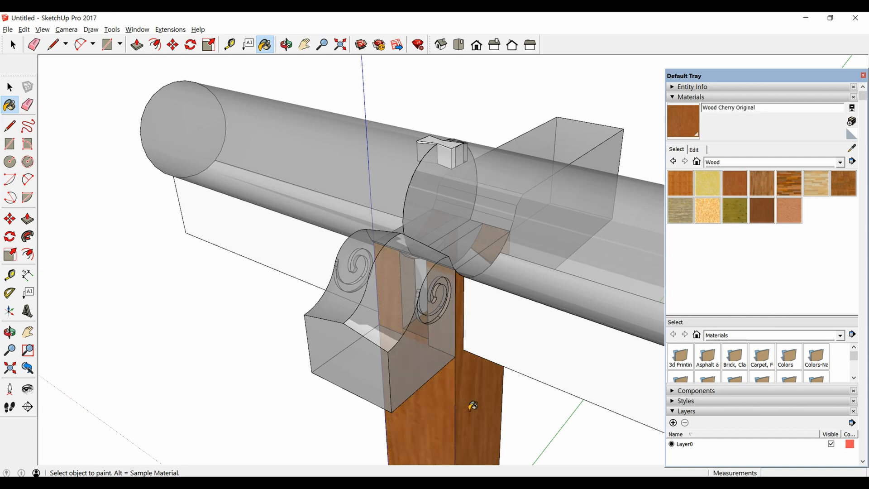
- Paint the lower beams, the scroll-carved beam, both round purlins and the butterfly key with Wood Cherry Original
click(463, 343)
click(313, 242)
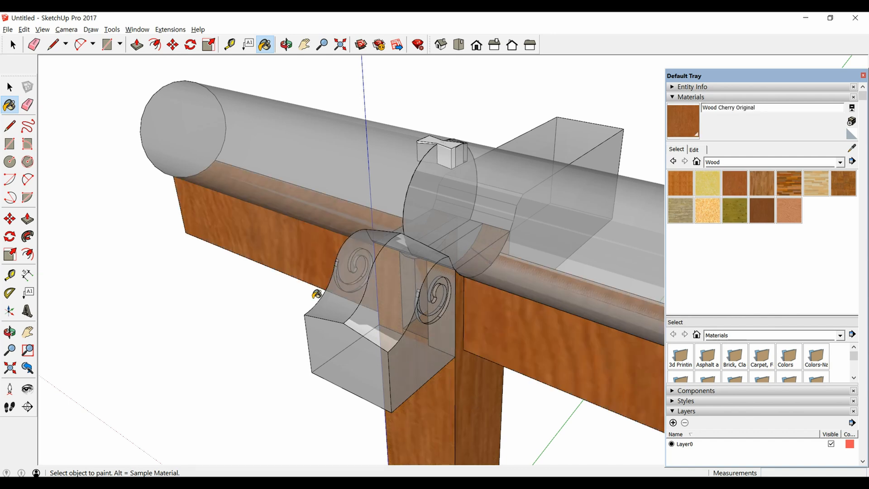
click(343, 336)
click(364, 170)
click(472, 204)
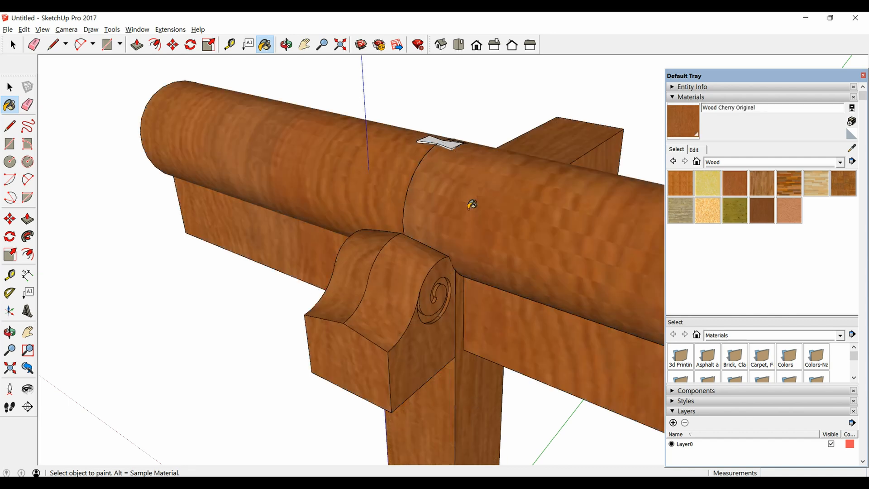
- Examine the wood-textured joint from several angles, including the carved scroll and the purlin seam, and close the tray
scroll(358, 143, down, 5)
middle_drag(413, 208, 345, 224)
scroll(389, 200, up, 8)
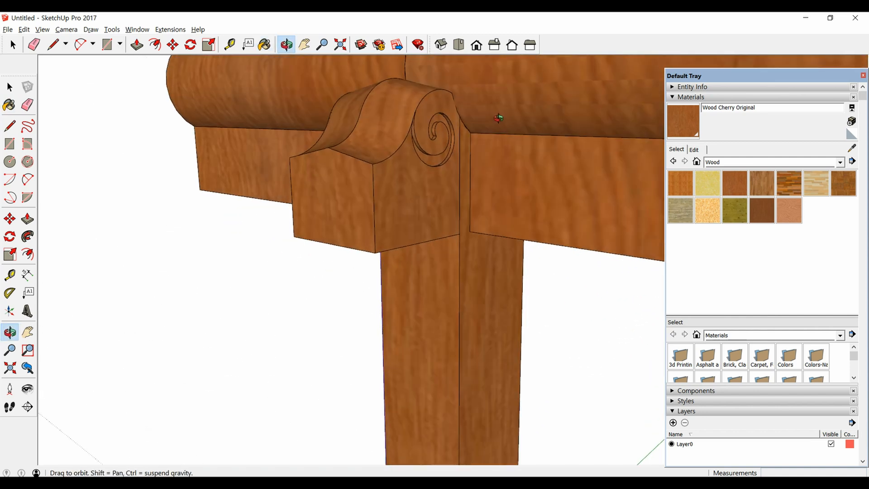
middle_drag(490, 132, 415, 359)
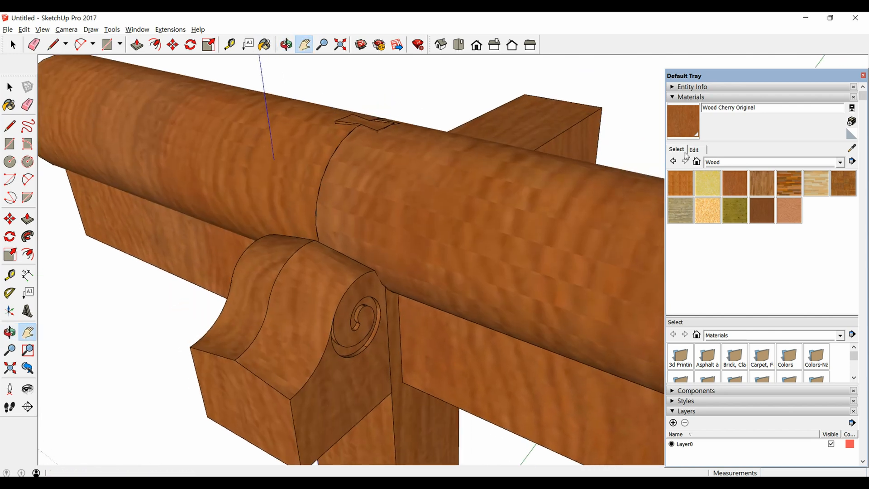
scroll(604, 180, down, 5)
middle_drag(604, 181, 345, 190)
scroll(435, 287, down, 3)
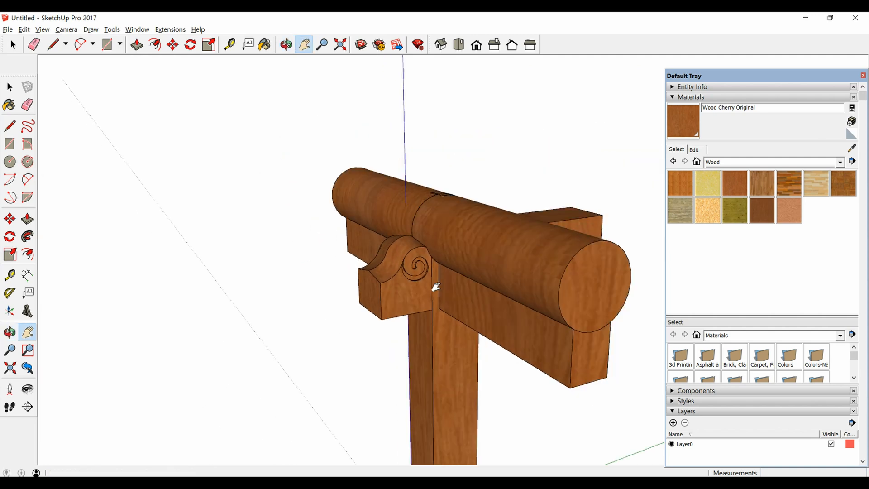
middle_drag(435, 287, 480, 274)
scroll(502, 220, up, 4)
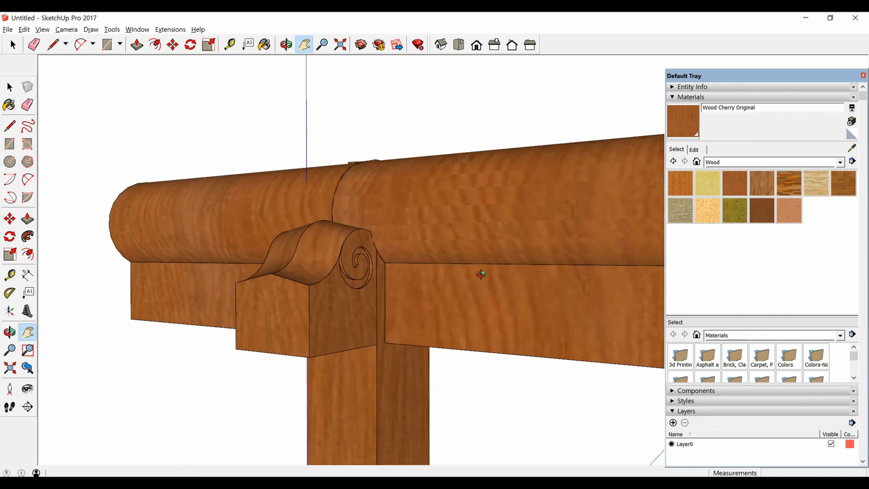
click(863, 75)
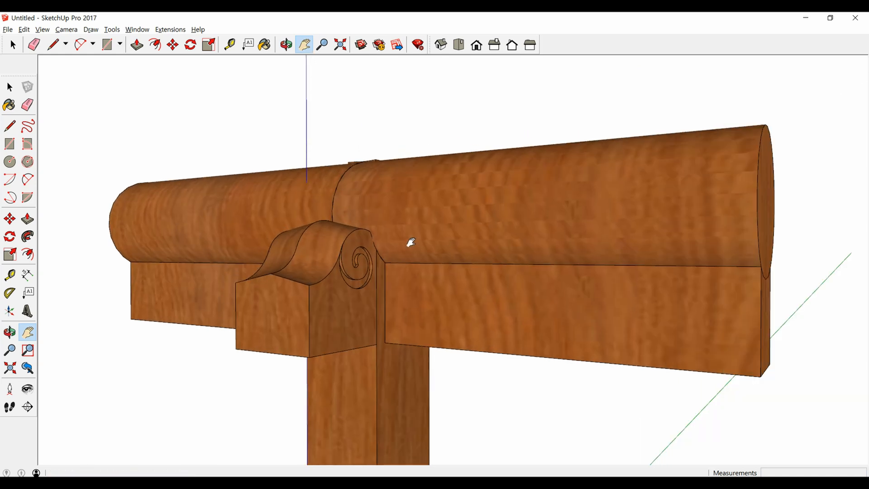